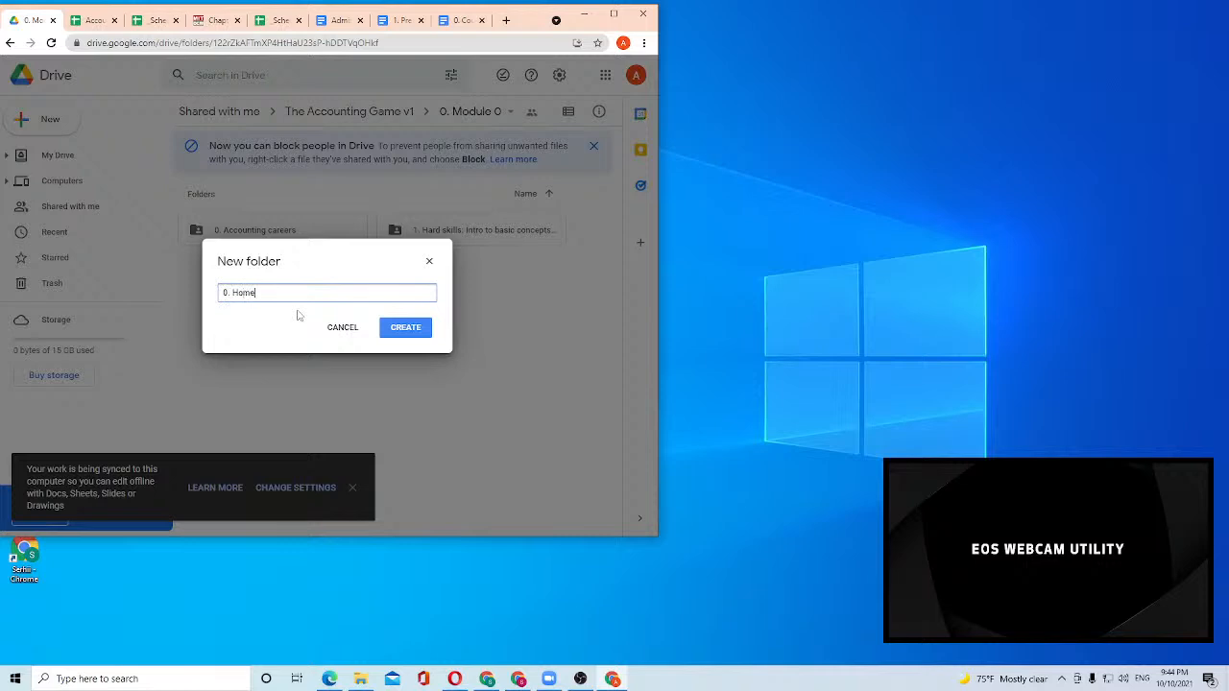
Create the "0. Homework" folder in Module 0 and add a blank shared Google Sheets spreadsheet inside it
key(Return)
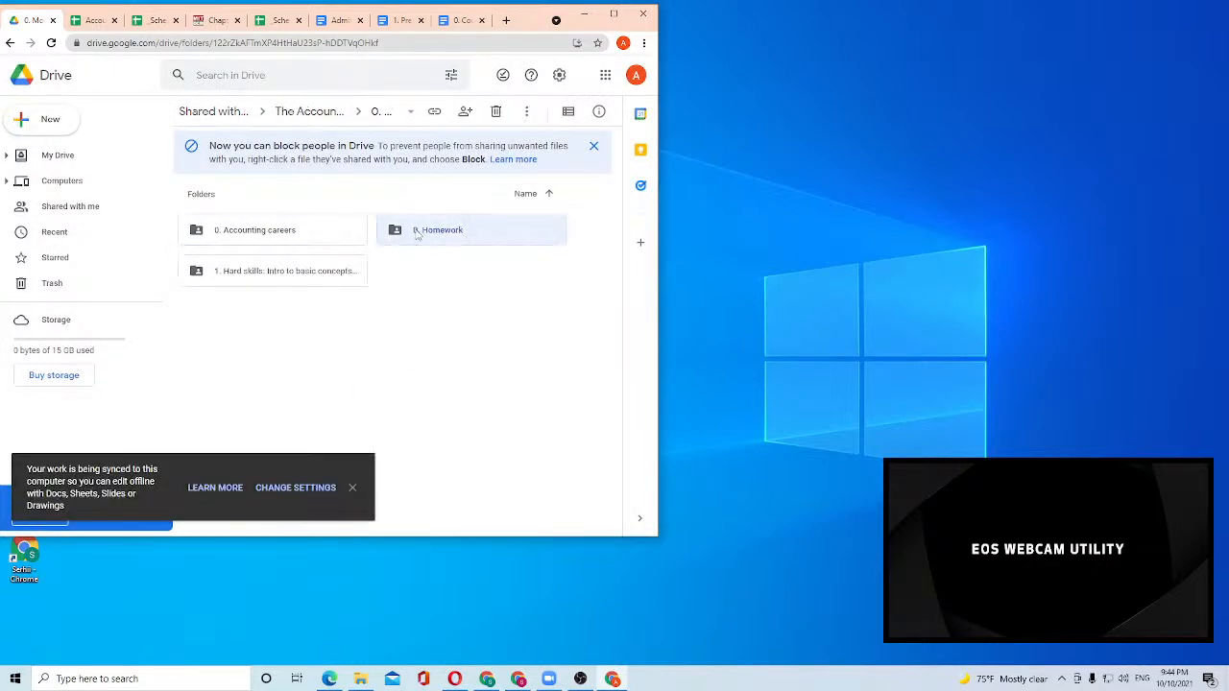
double_click(419, 236)
click(48, 120)
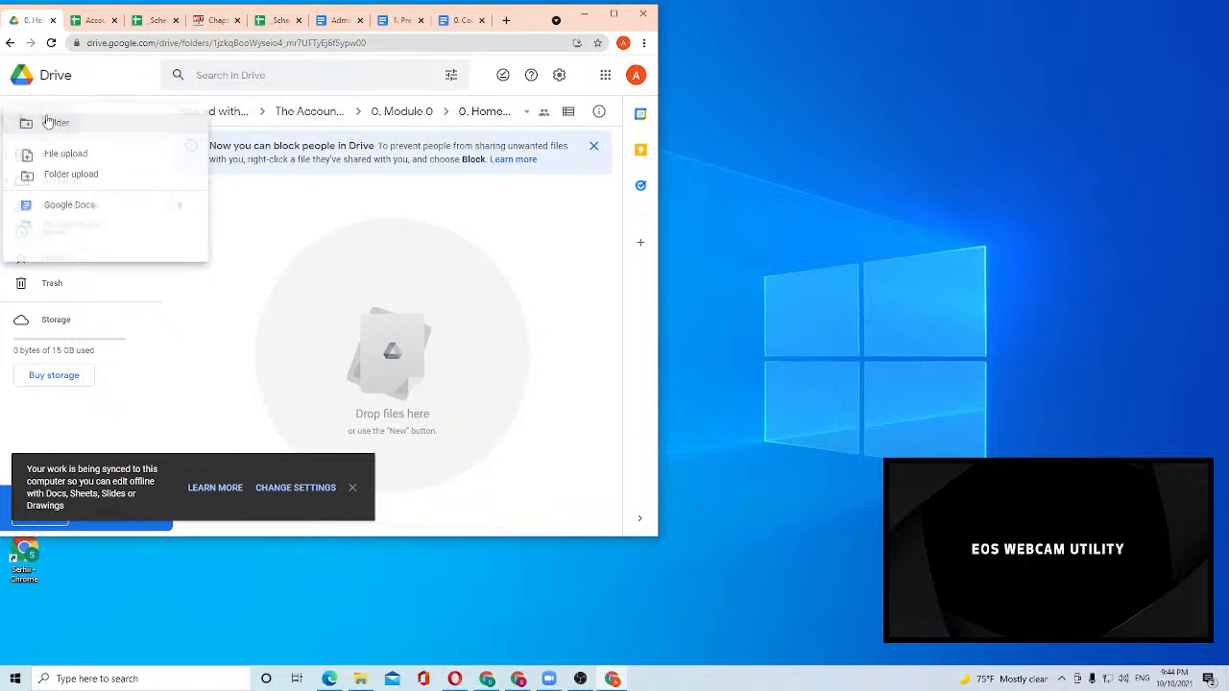
click(71, 224)
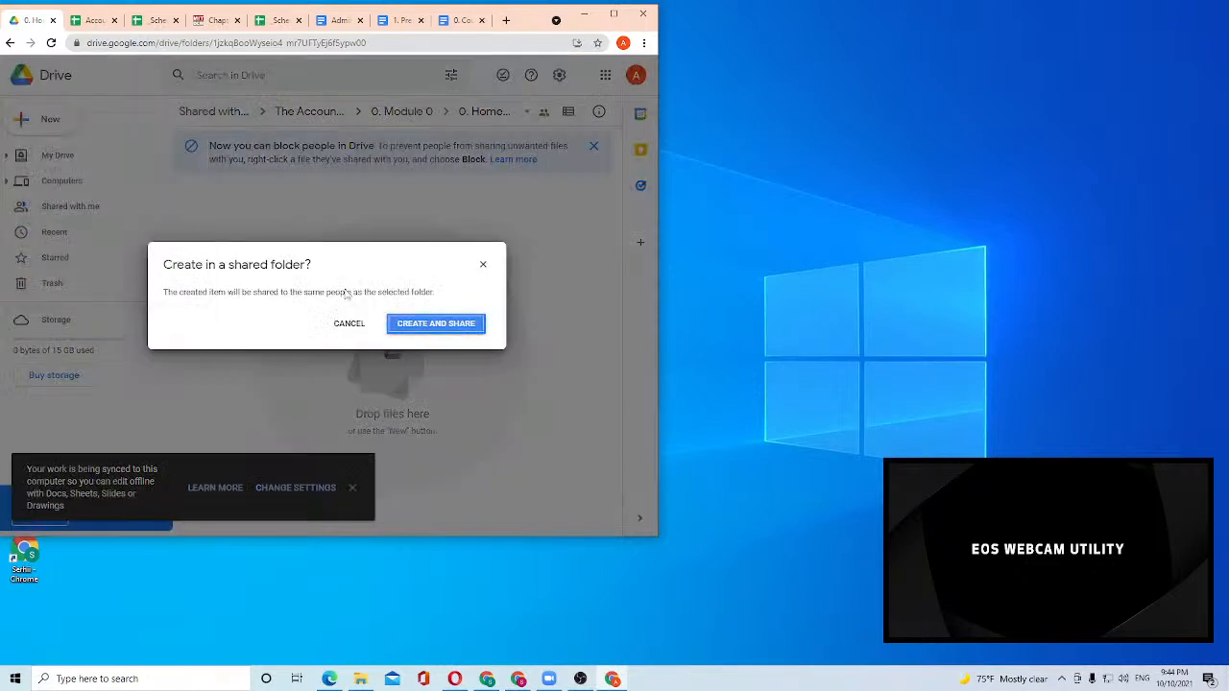
click(437, 325)
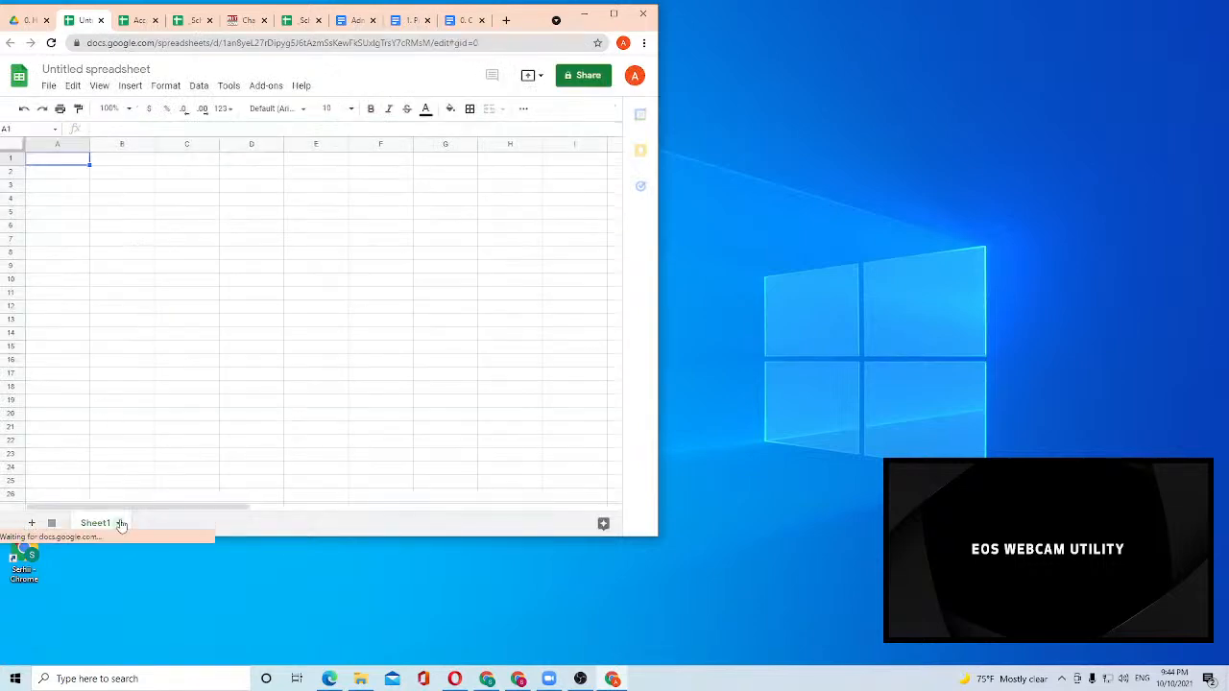
Rename the spreadsheet's first sheet to TB
click(116, 524)
click(108, 361)
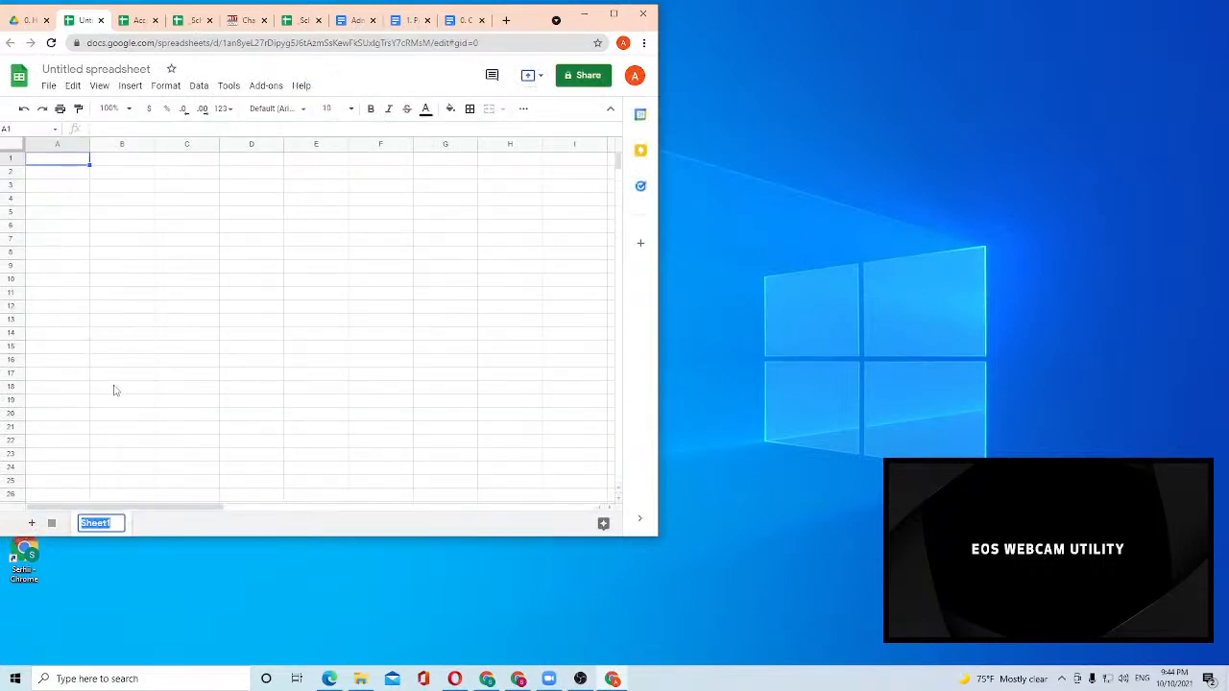
text(TB)
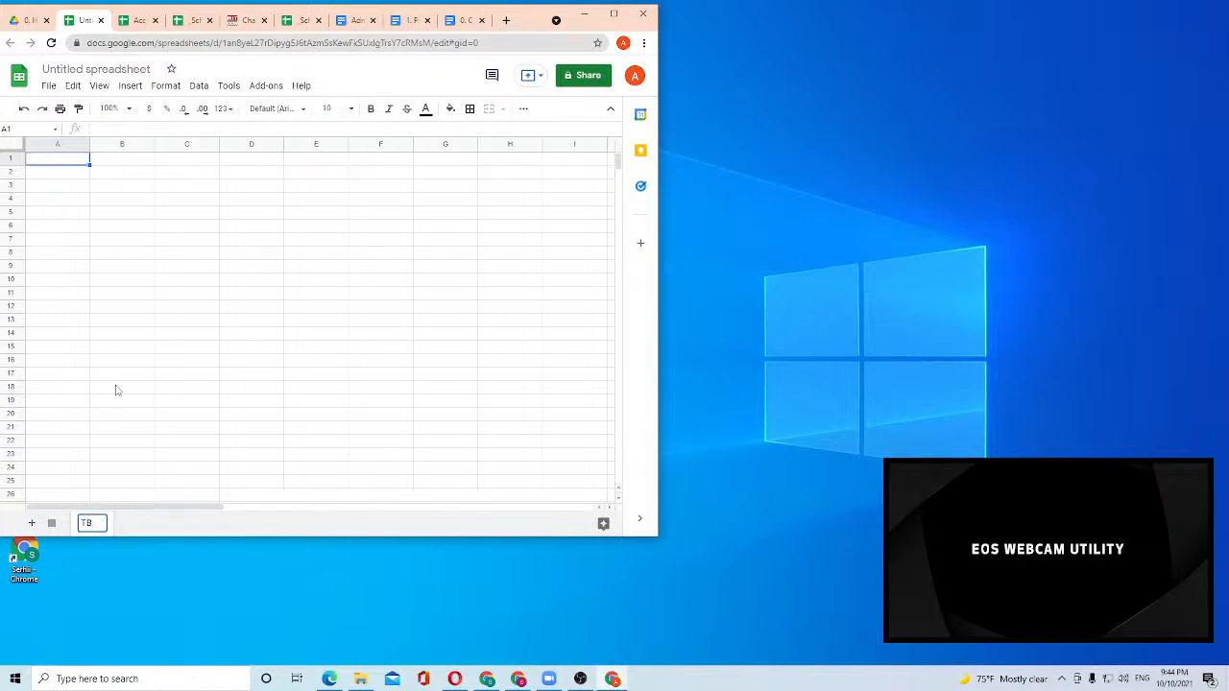
Add a second sheet to the spreadsheet and name it Transaction
click(31, 523)
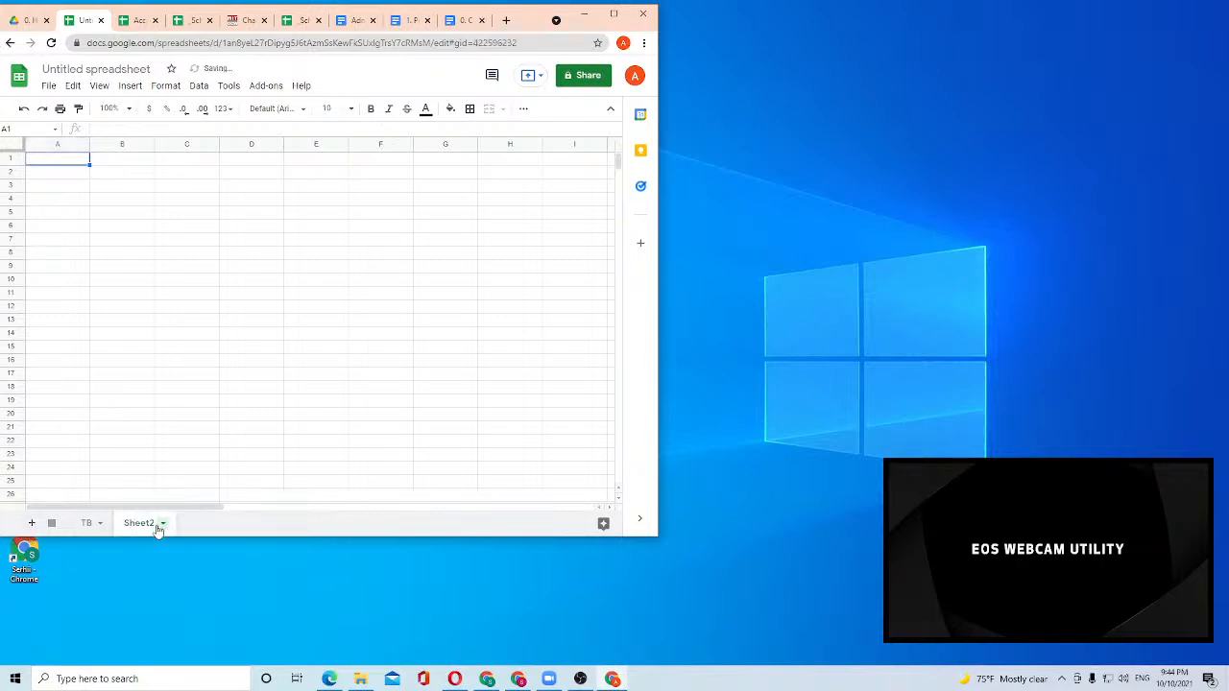
click(162, 525)
click(169, 363)
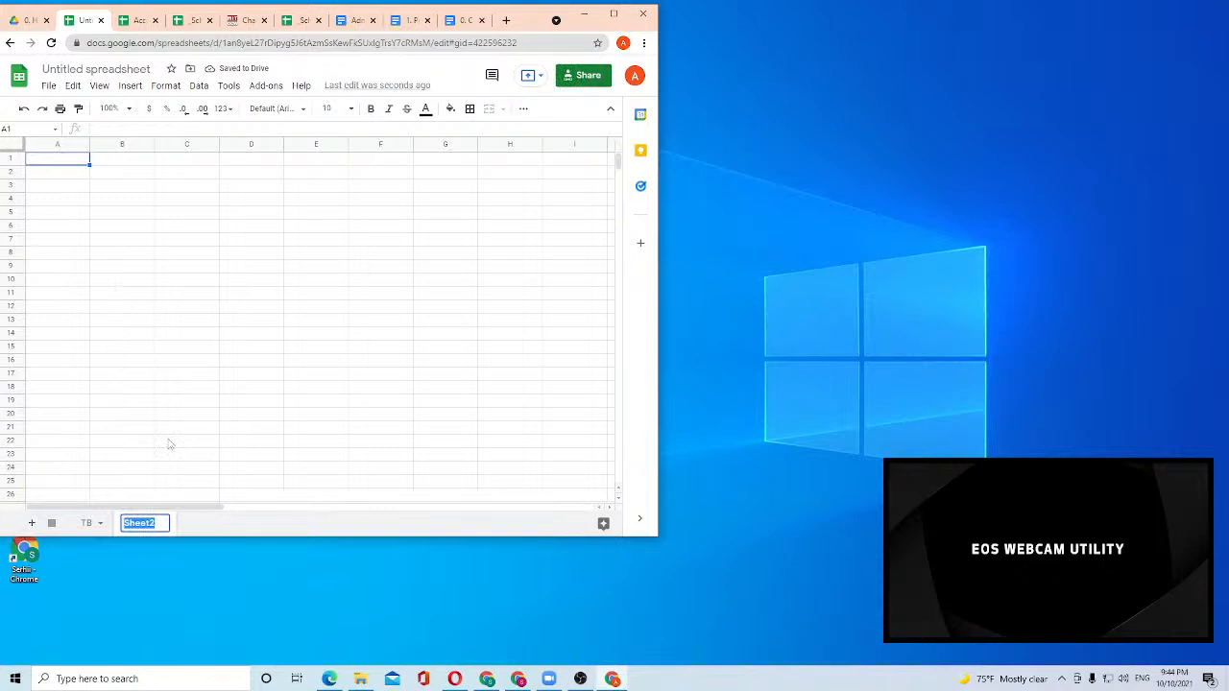
text(Transaction)
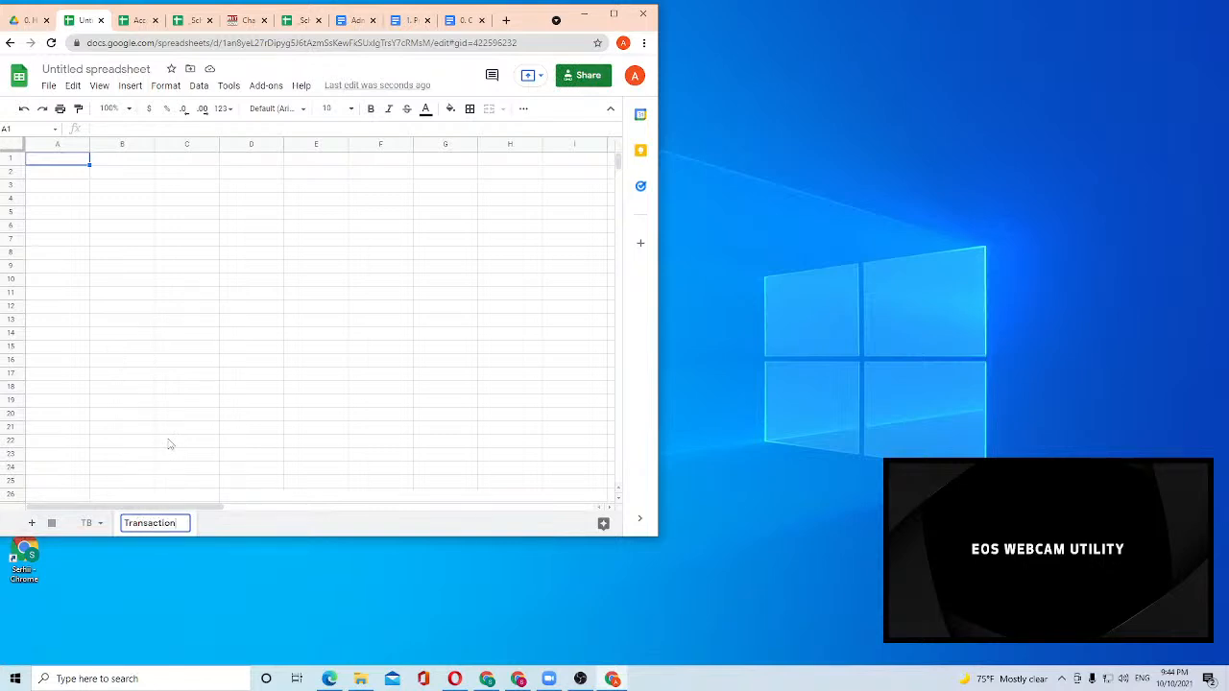
key(Return)
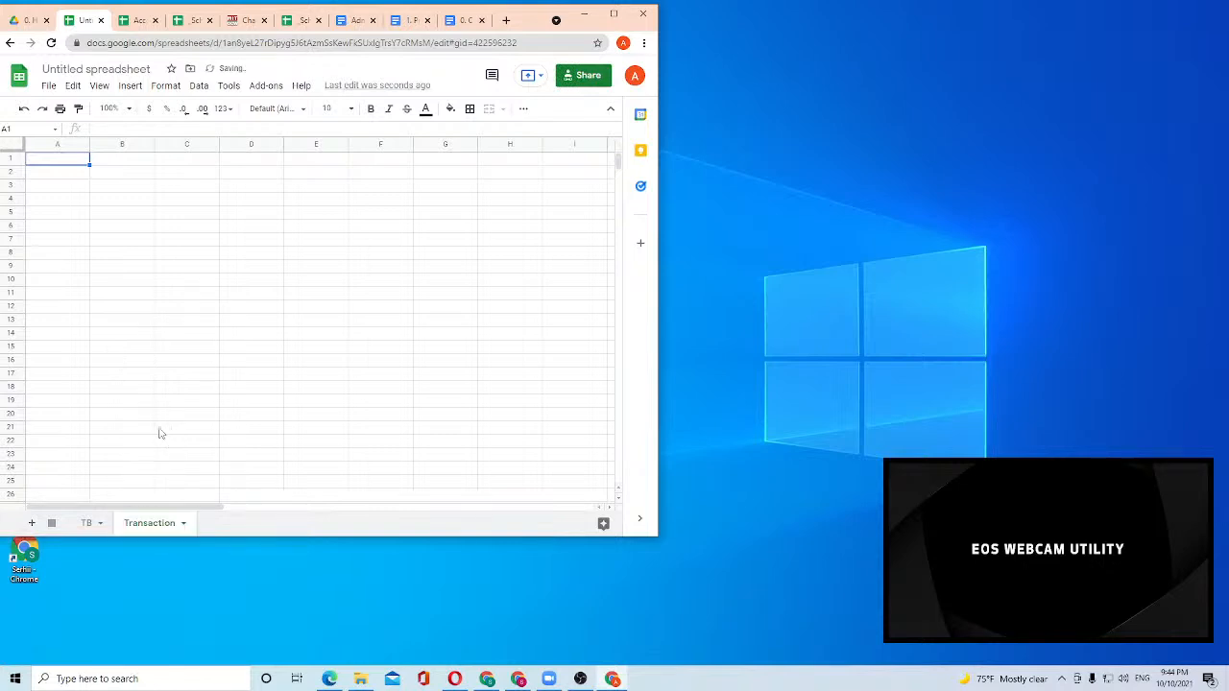
Detach the untitled spreadsheet into its own browser window and place it clear of the Drive window
click(70, 163)
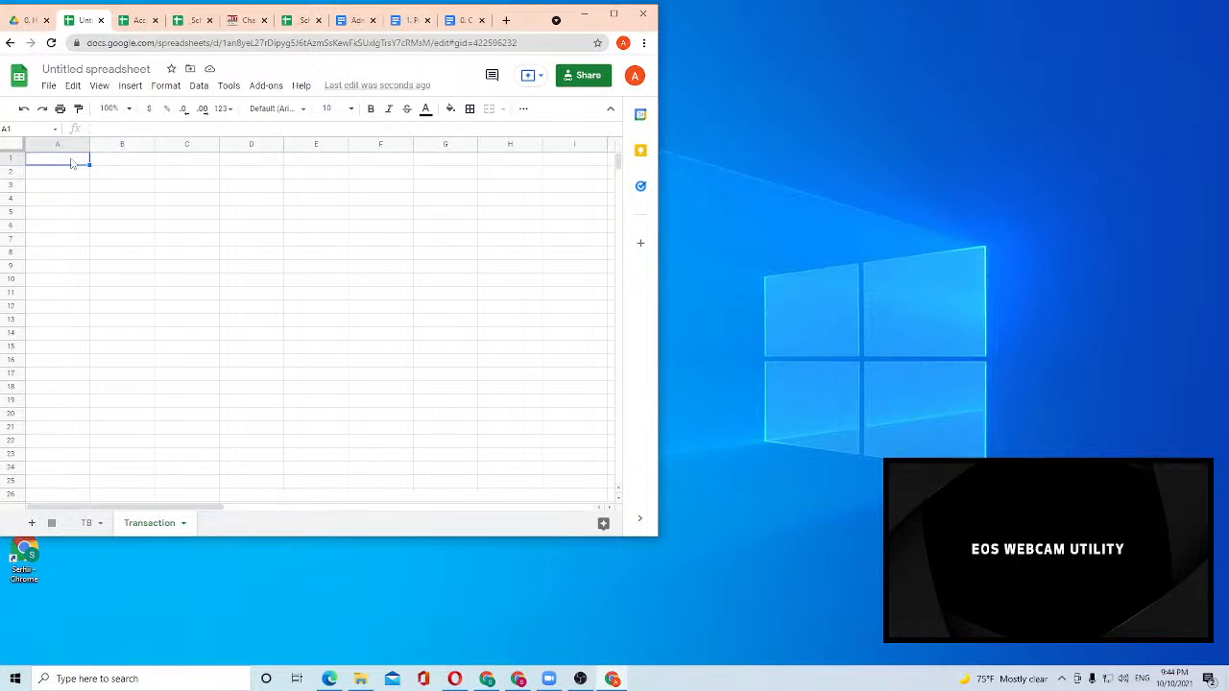
drag(89, 21, 576, 107)
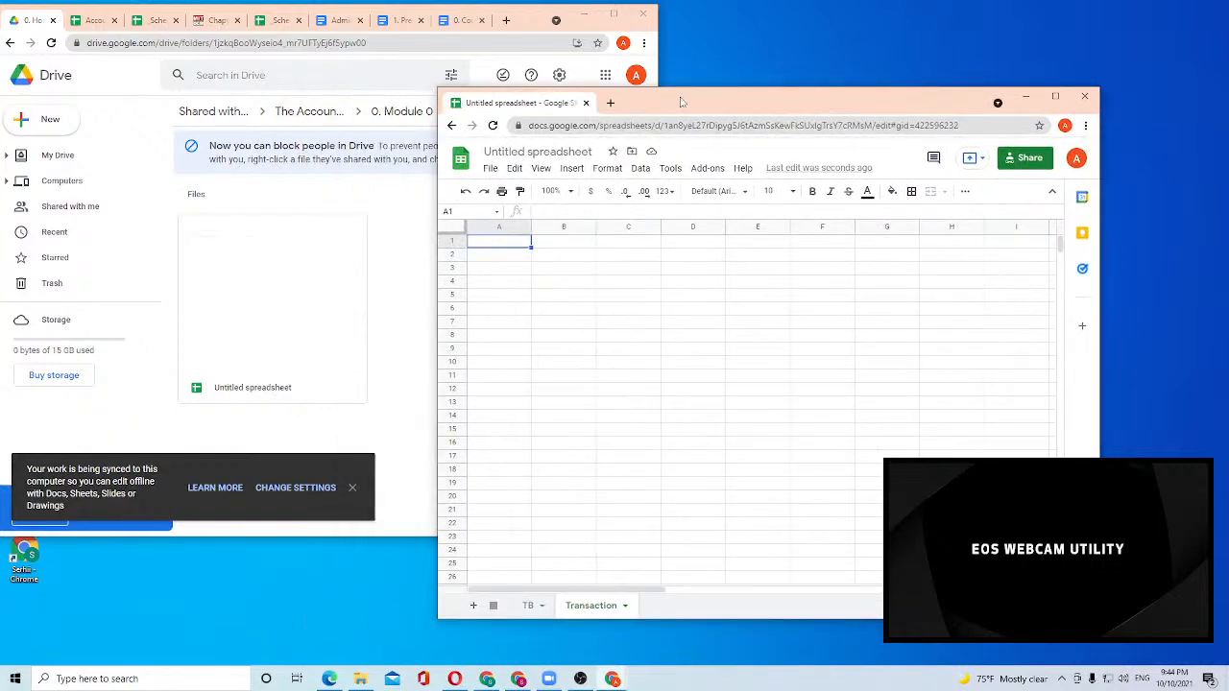
drag(681, 102, 780, 144)
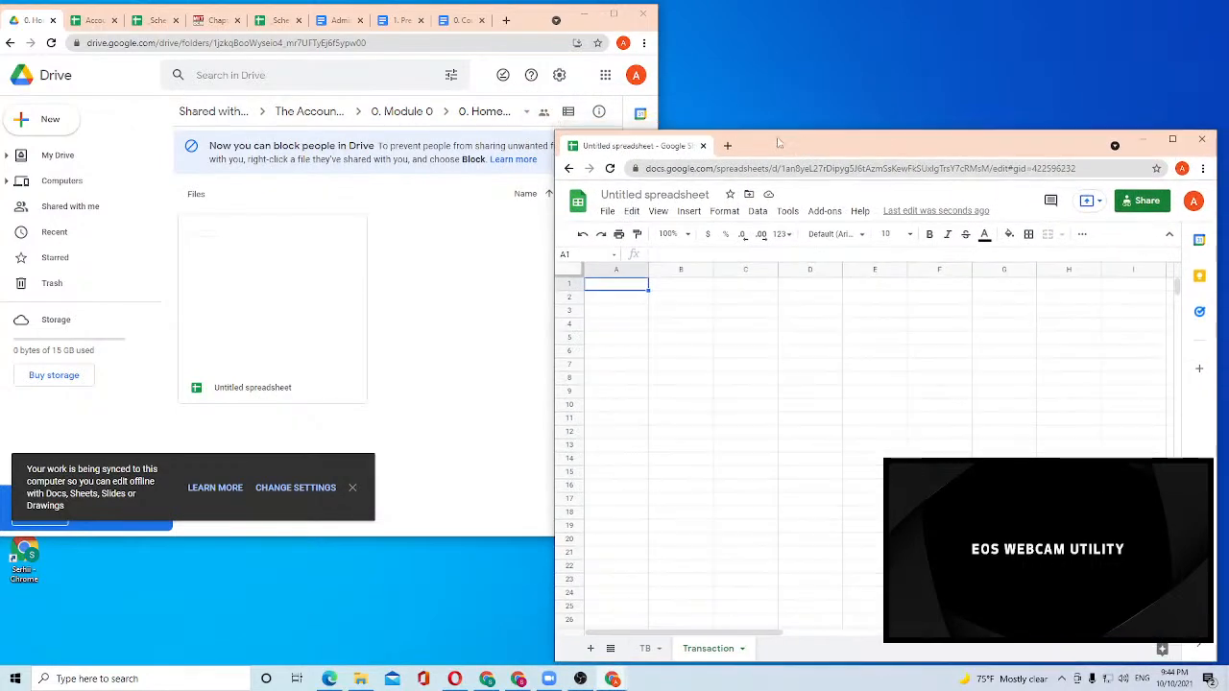
Show the Chapter 2 "Home work problem" slide beside the spreadsheet with its full text readable, and briefly highlight transaction (1)
click(203, 23)
click(830, 341)
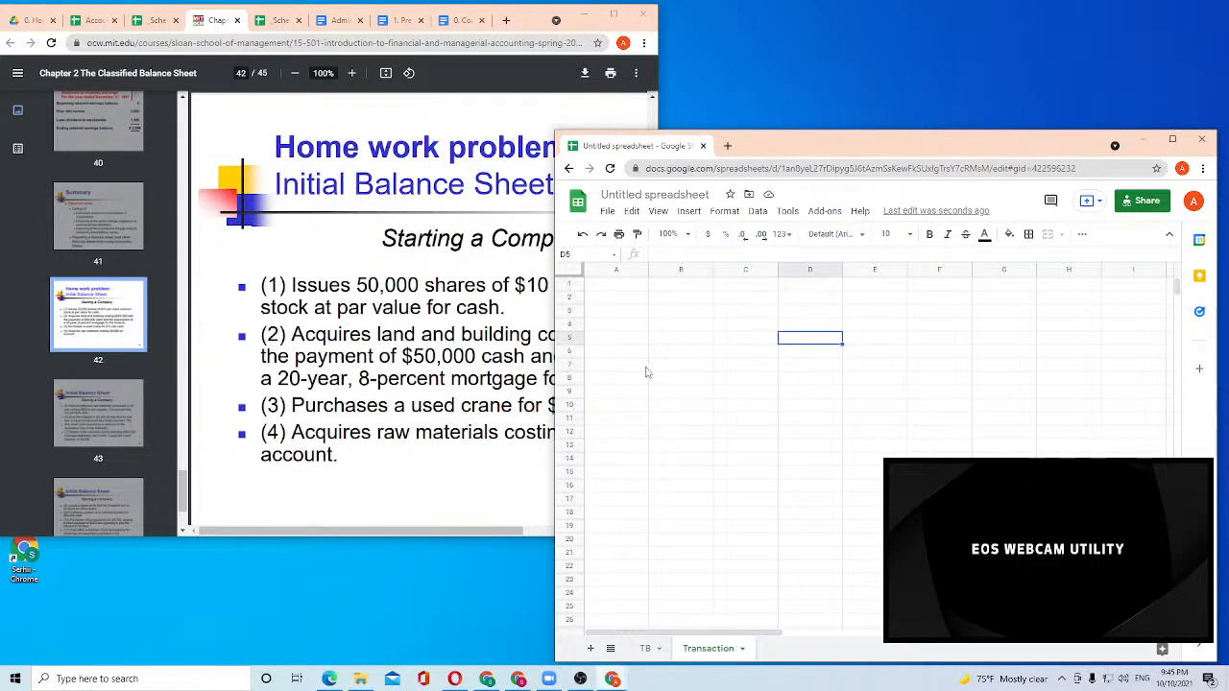
click(619, 287)
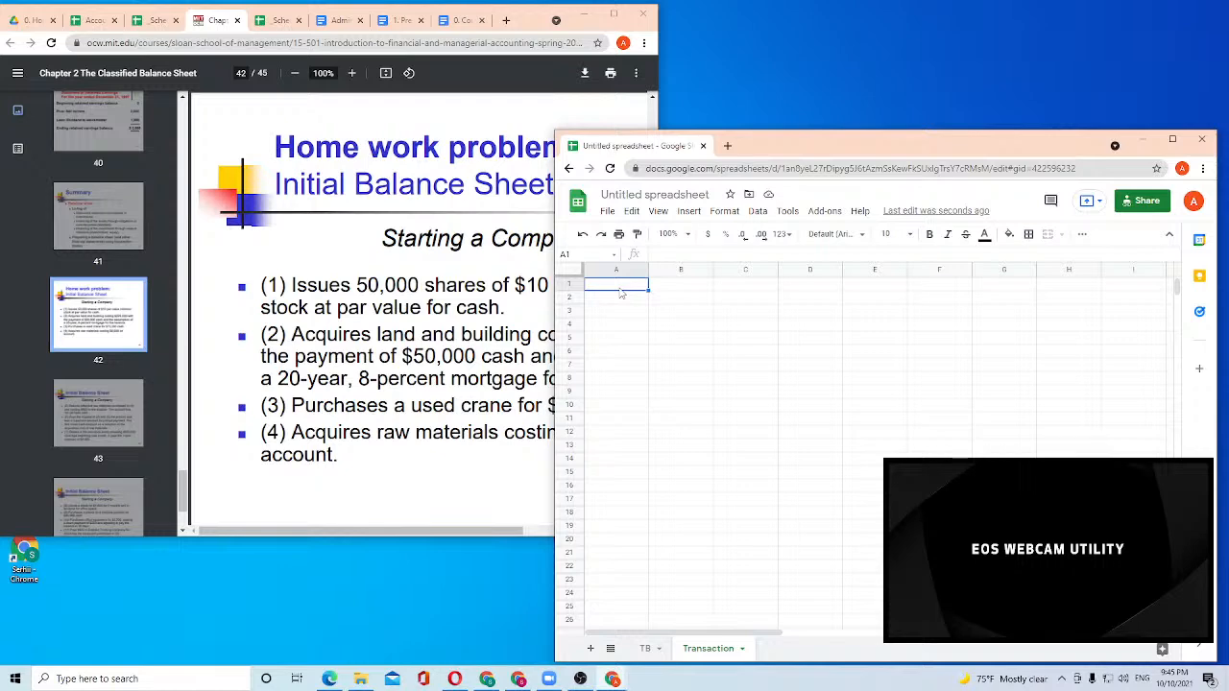
drag(835, 161, 943, 118)
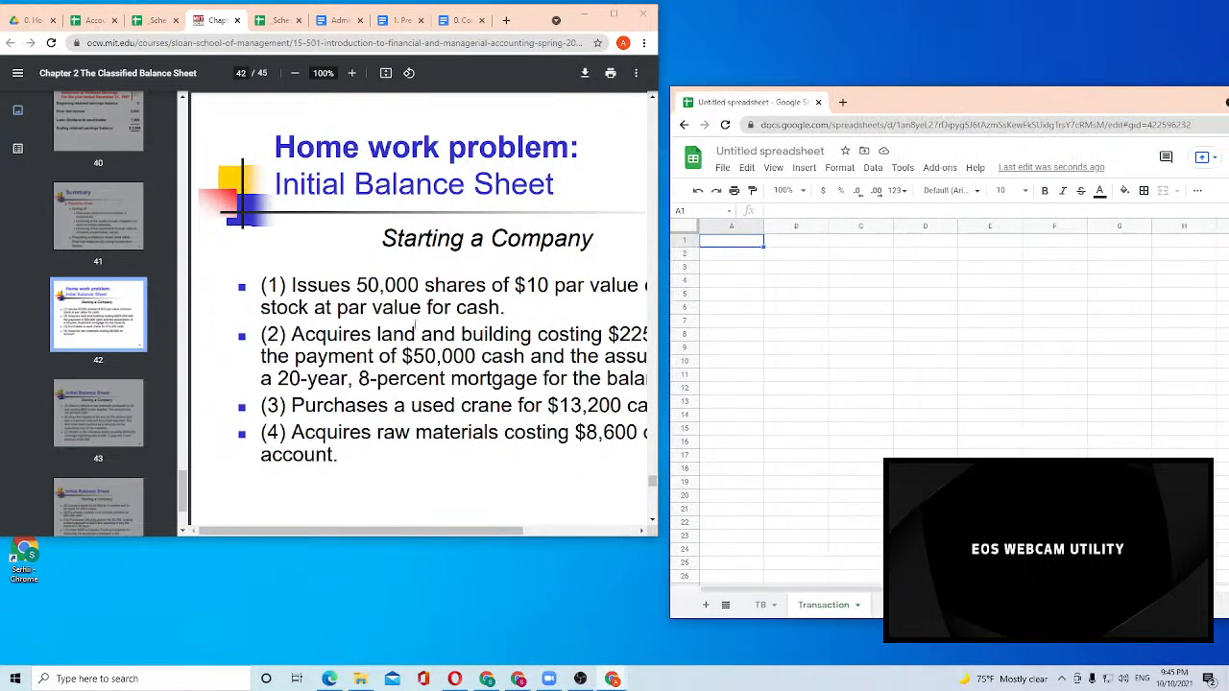
drag(426, 532, 476, 537)
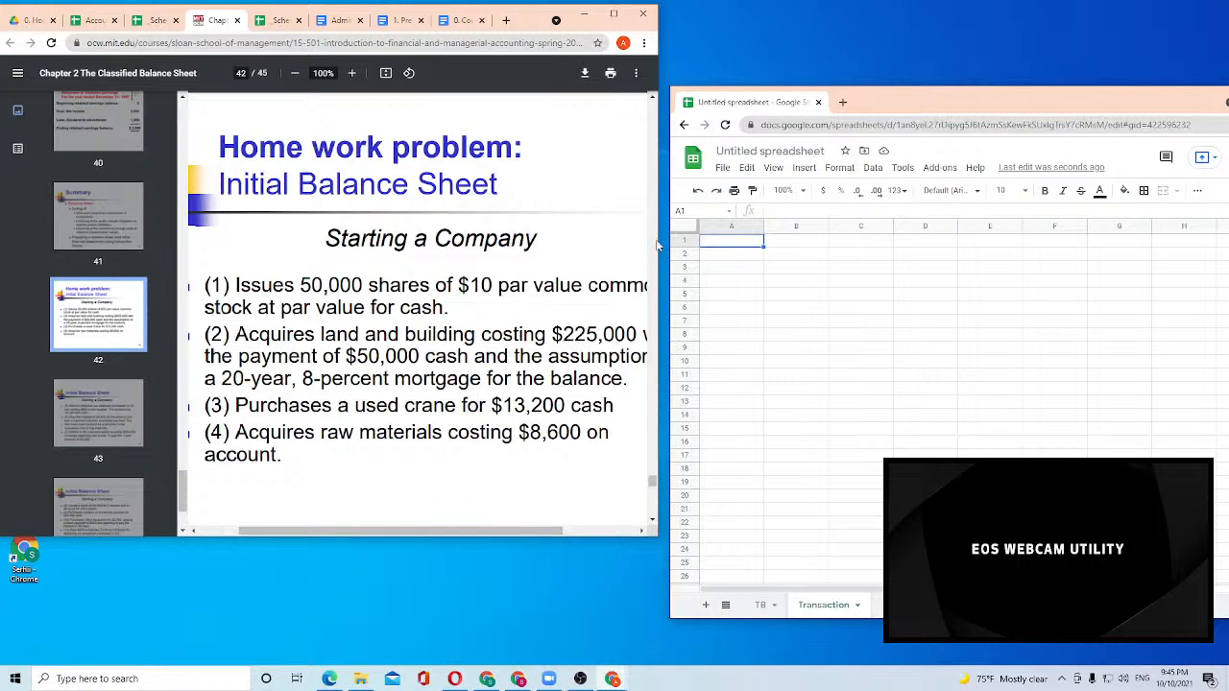
drag(659, 245, 728, 250)
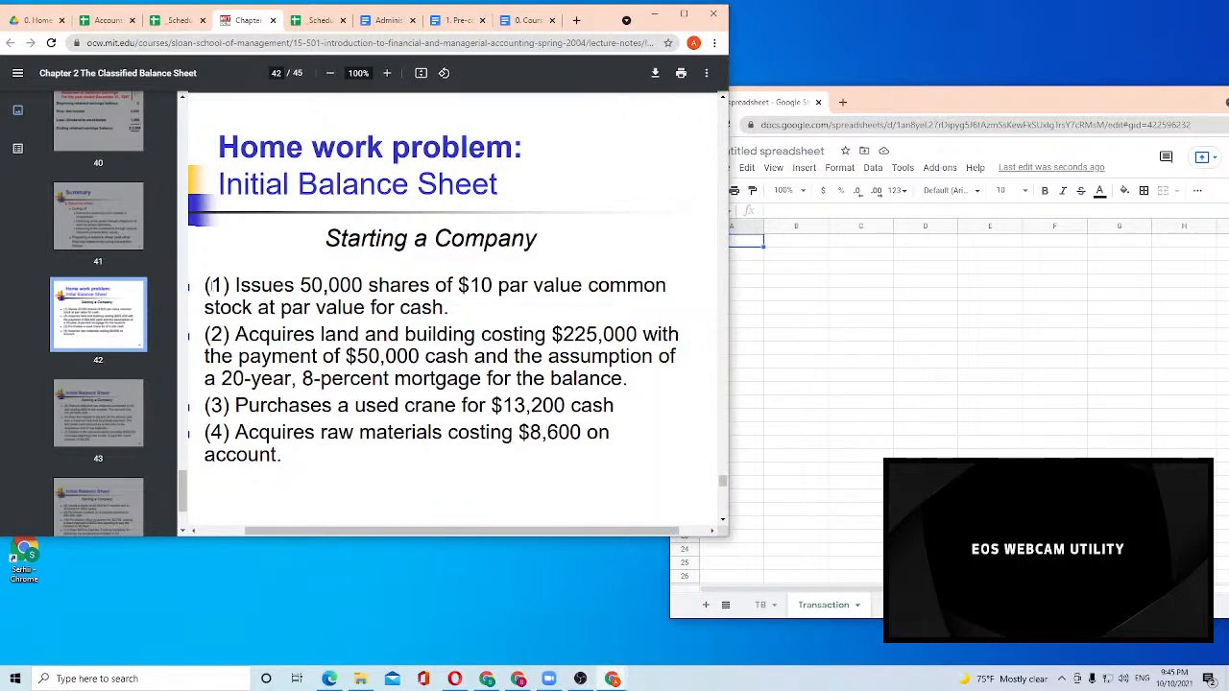
drag(210, 285, 474, 307)
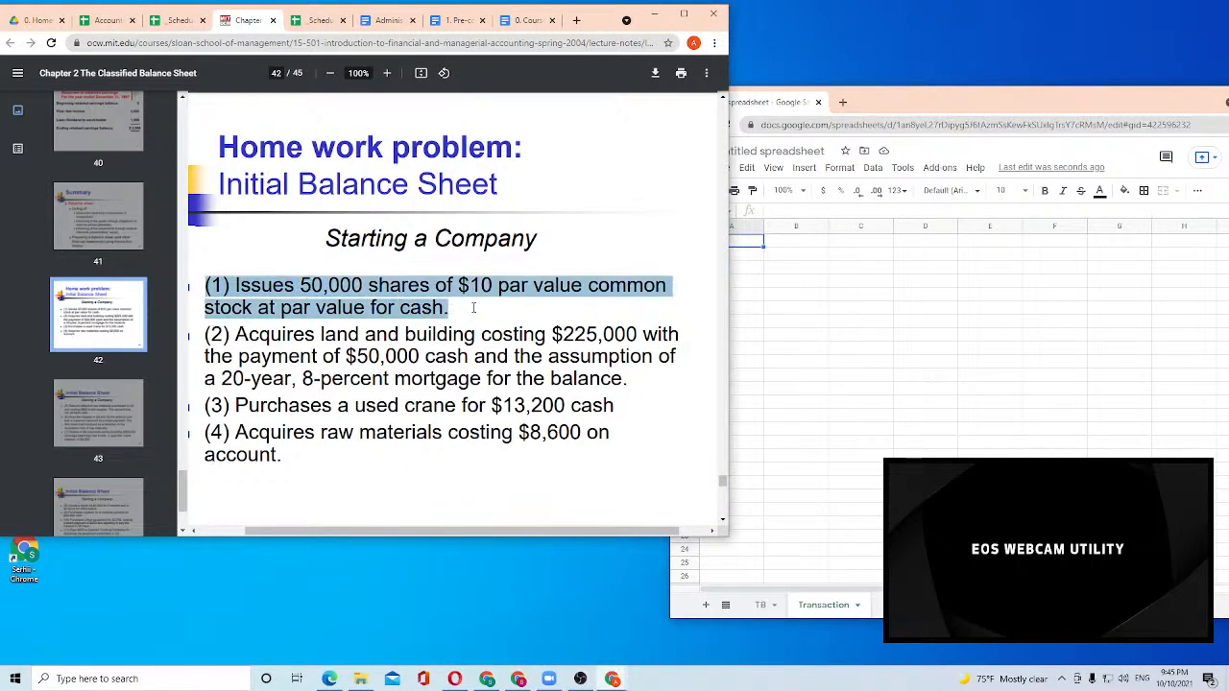
click(476, 312)
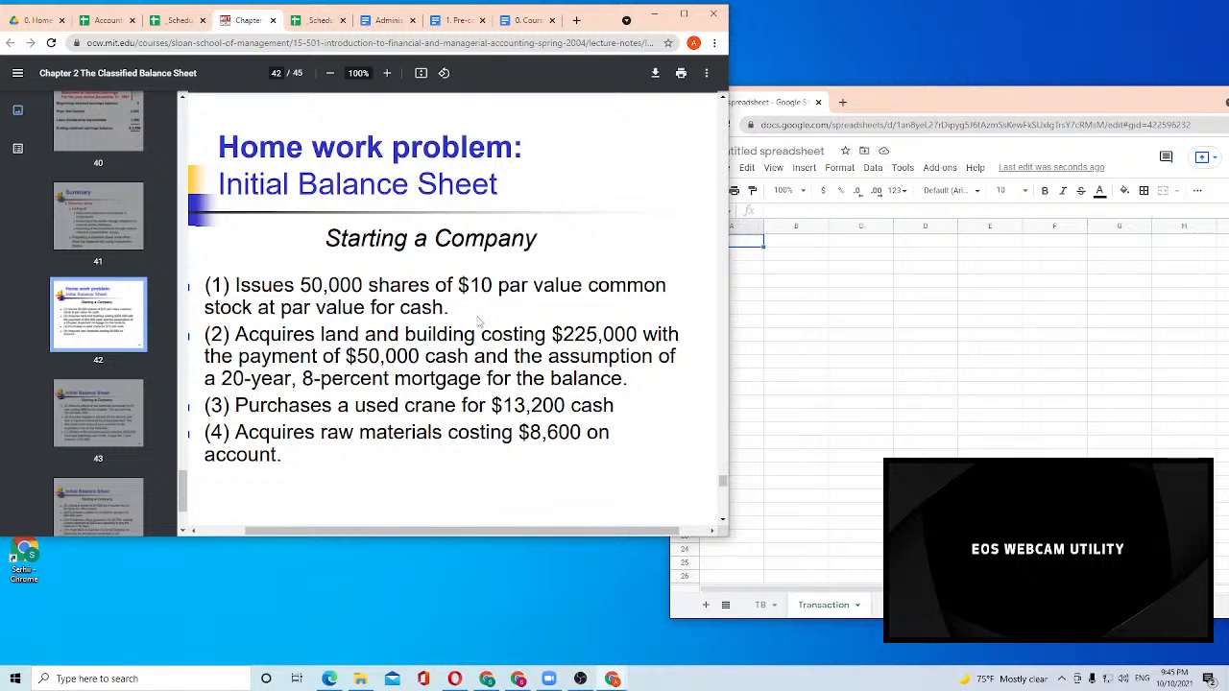
Label the journal entry rows on the Transaction sheet with Dr in A1 and Cr in A2
click(784, 284)
click(727, 243)
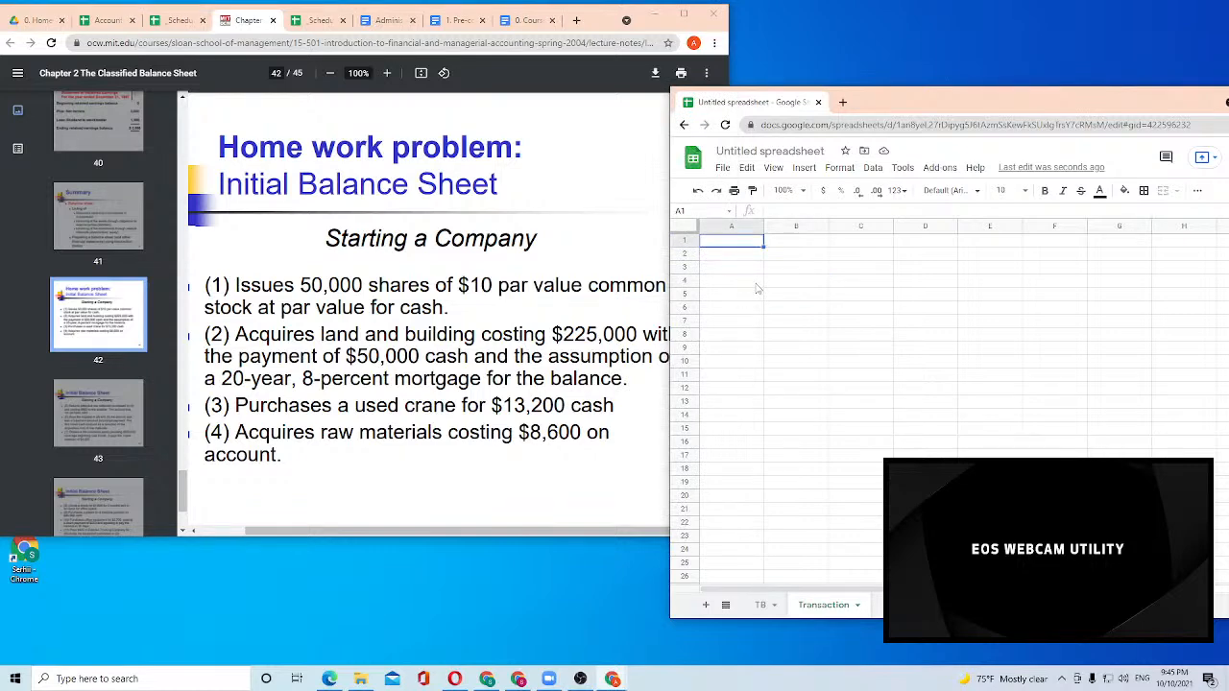
text(Dr\)
key(BackSpace)
key(Return)
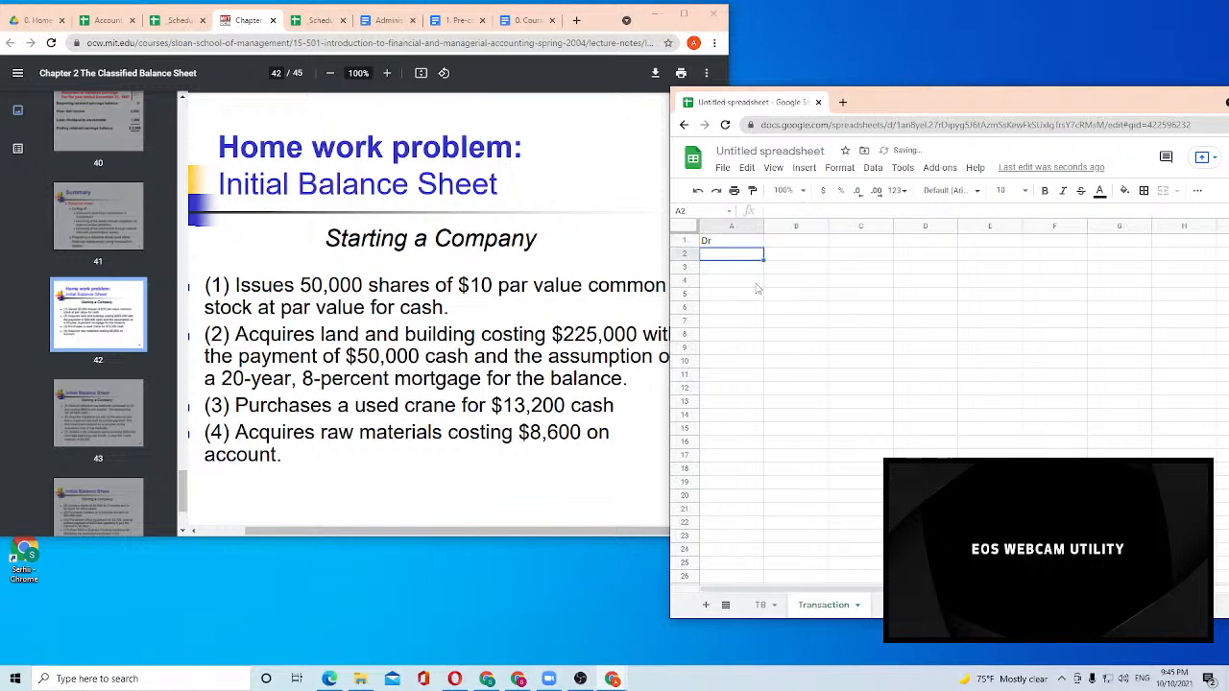
text(Cr\)
key(BackSpace)
key(Return)
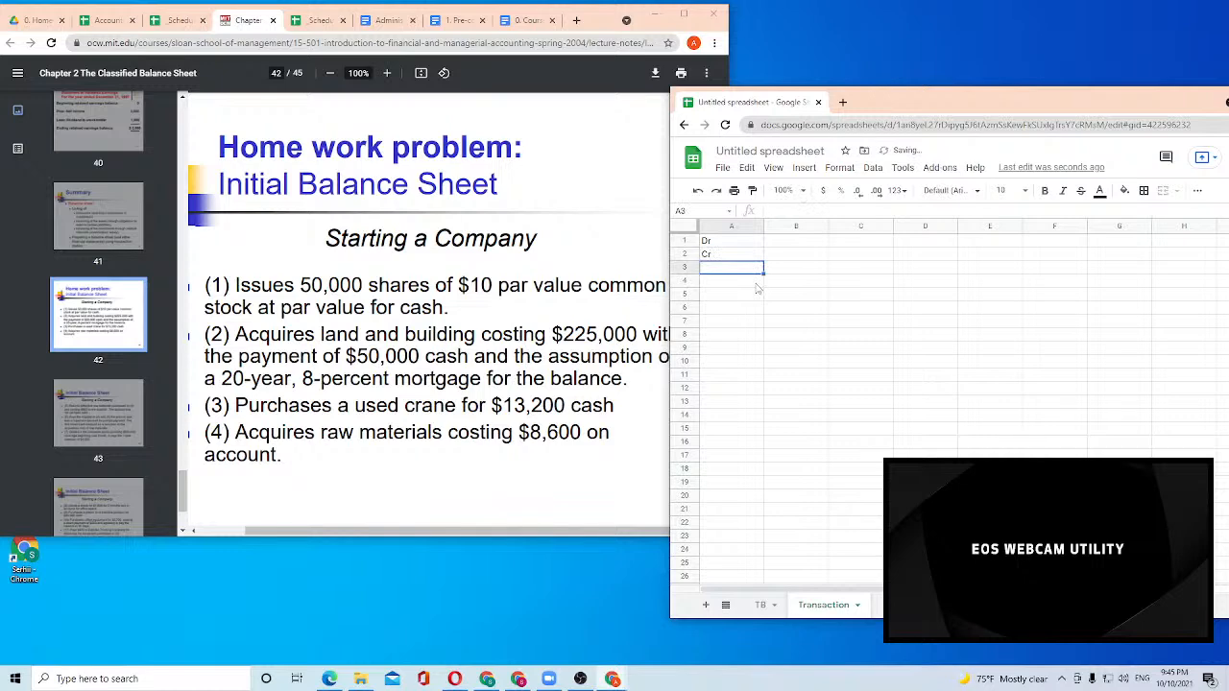
key(Up)
key(Up)
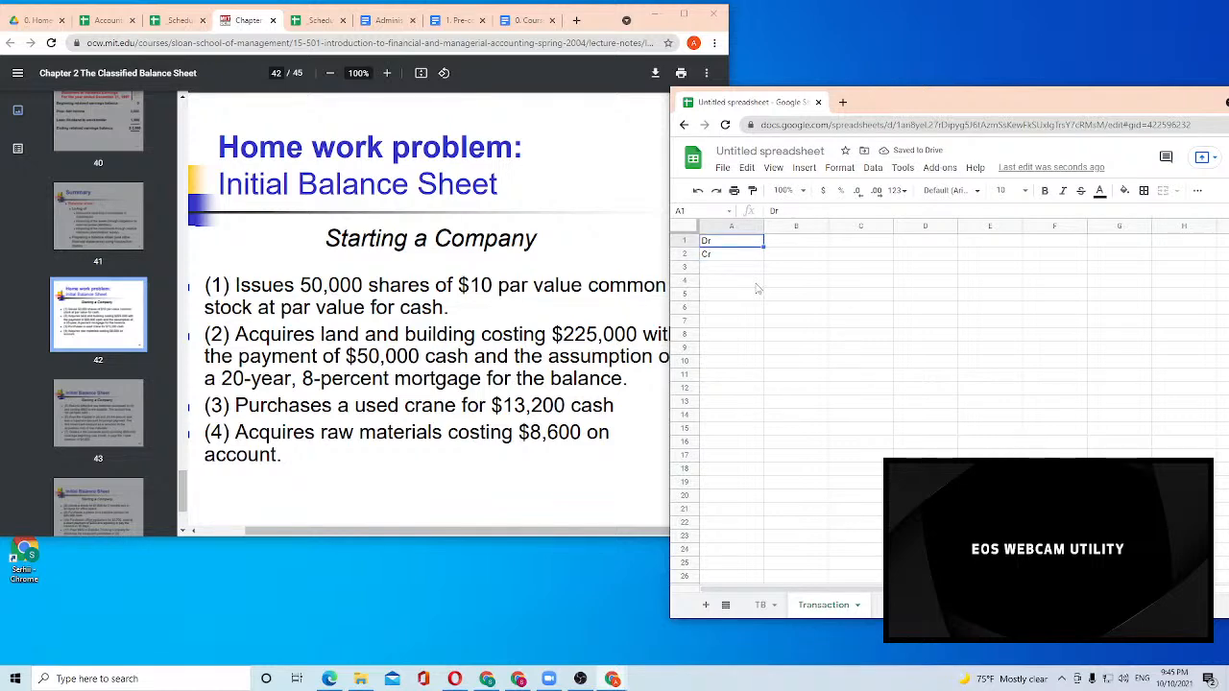
Recheck the homework slide and select cell C1 in the Dr row of the Transaction sheet
click(499, 313)
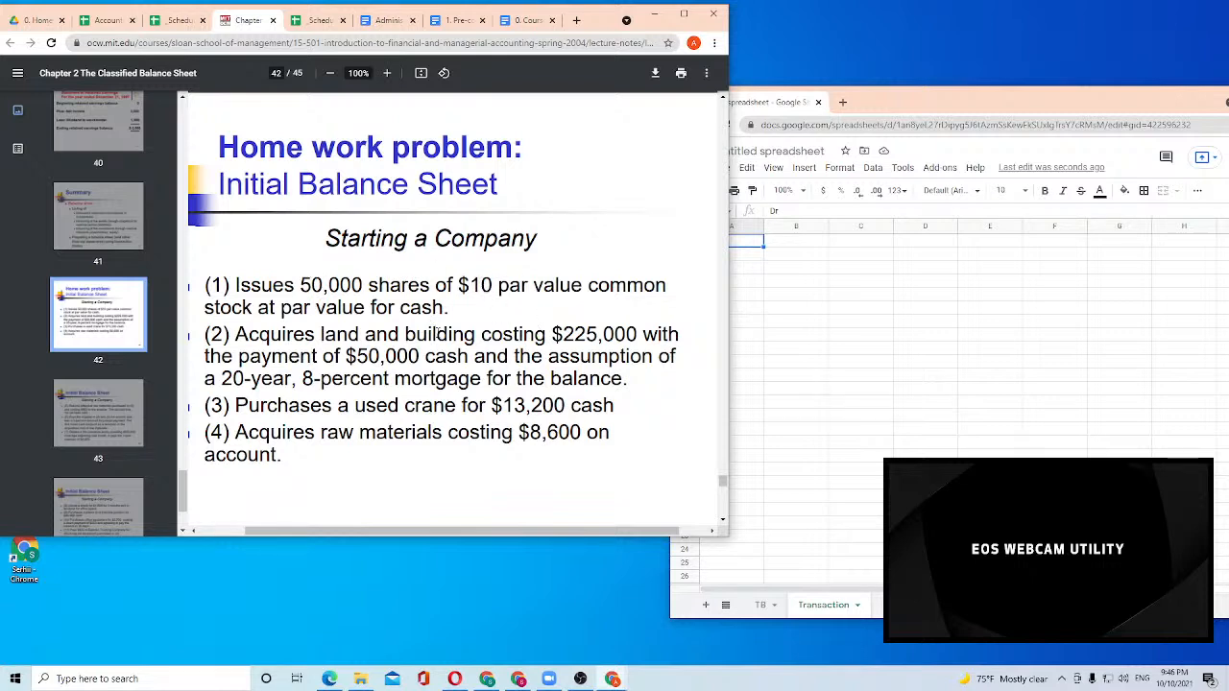
click(758, 270)
click(783, 245)
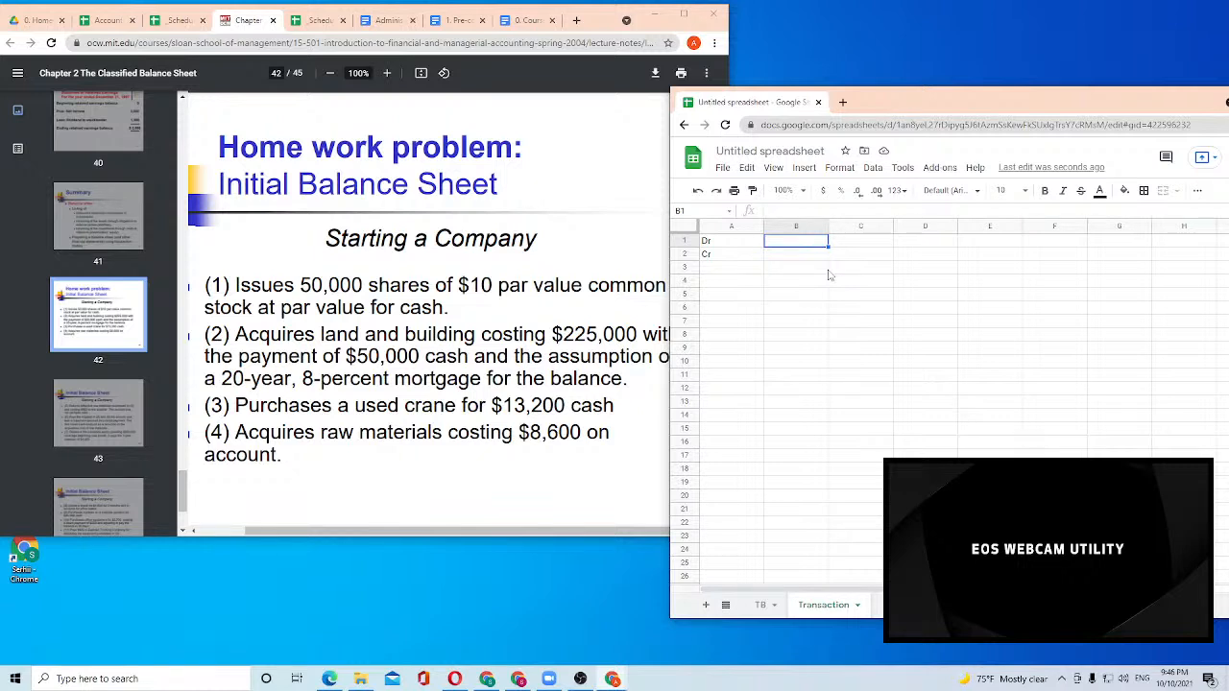
key(Right)
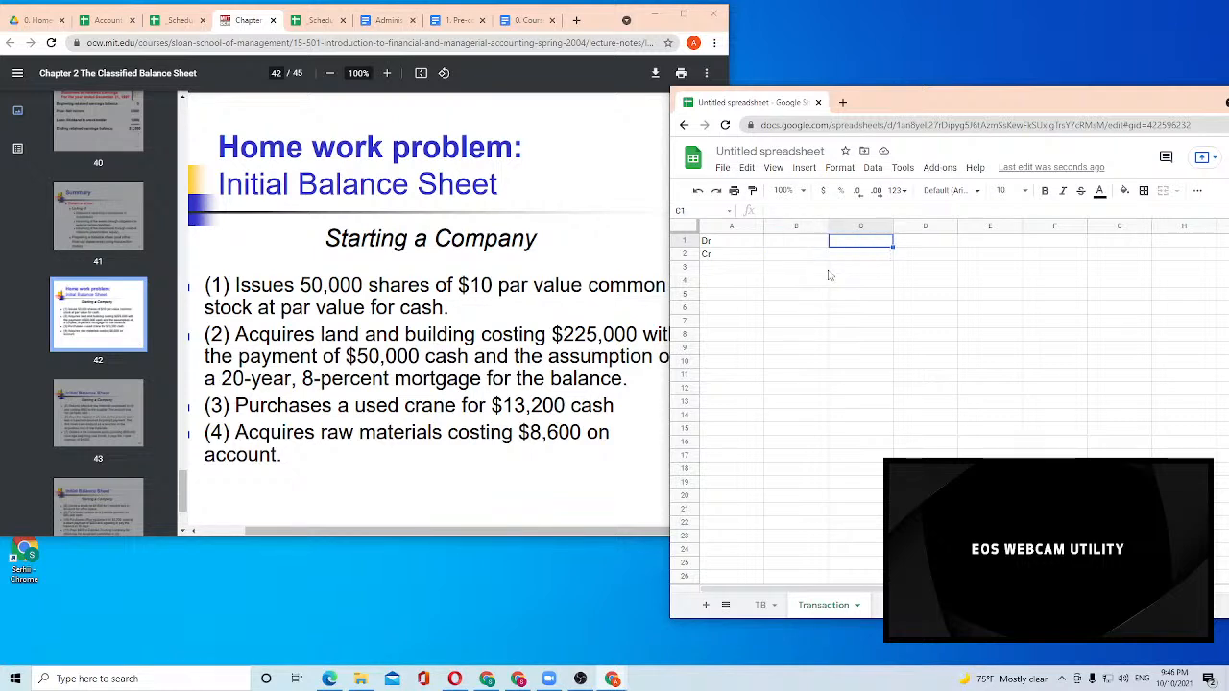
text(50000)
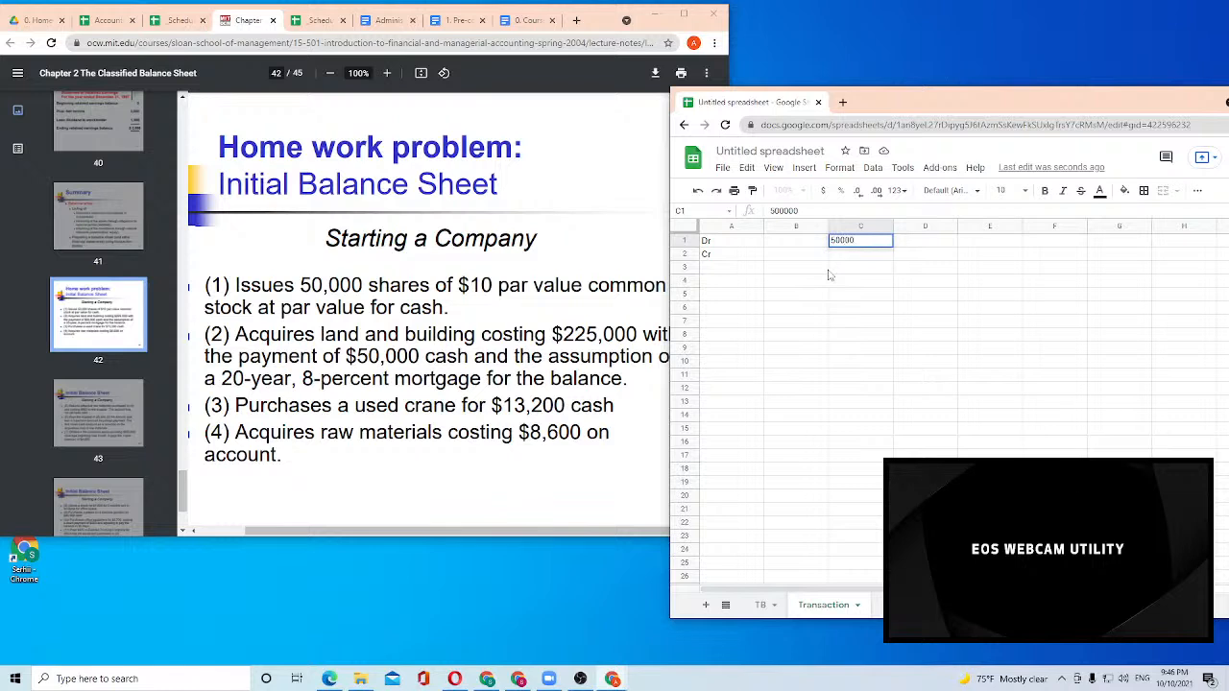
key(BackSpace)
key(BackSpace)
key(BackSpace)
key(BackSpace)
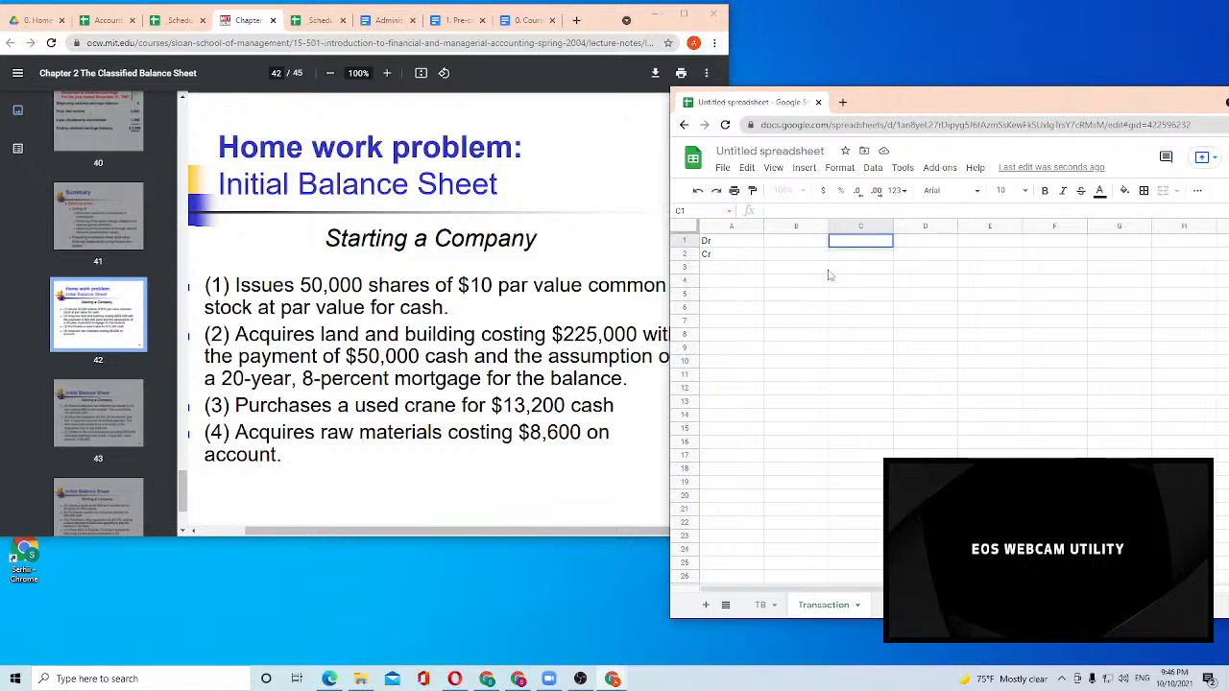
Enter the share issue amounts as =50000*10 in C1 and =-C1 in C2, and return to cell A1
text(=50000*1)
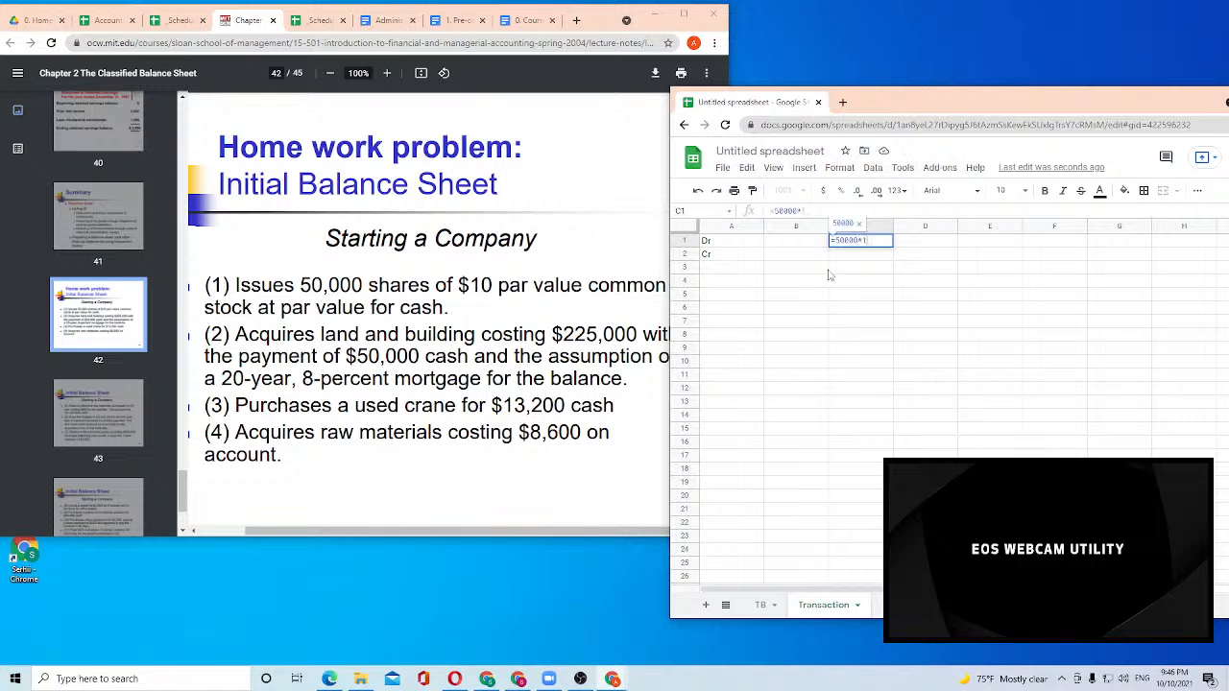
text(0\)
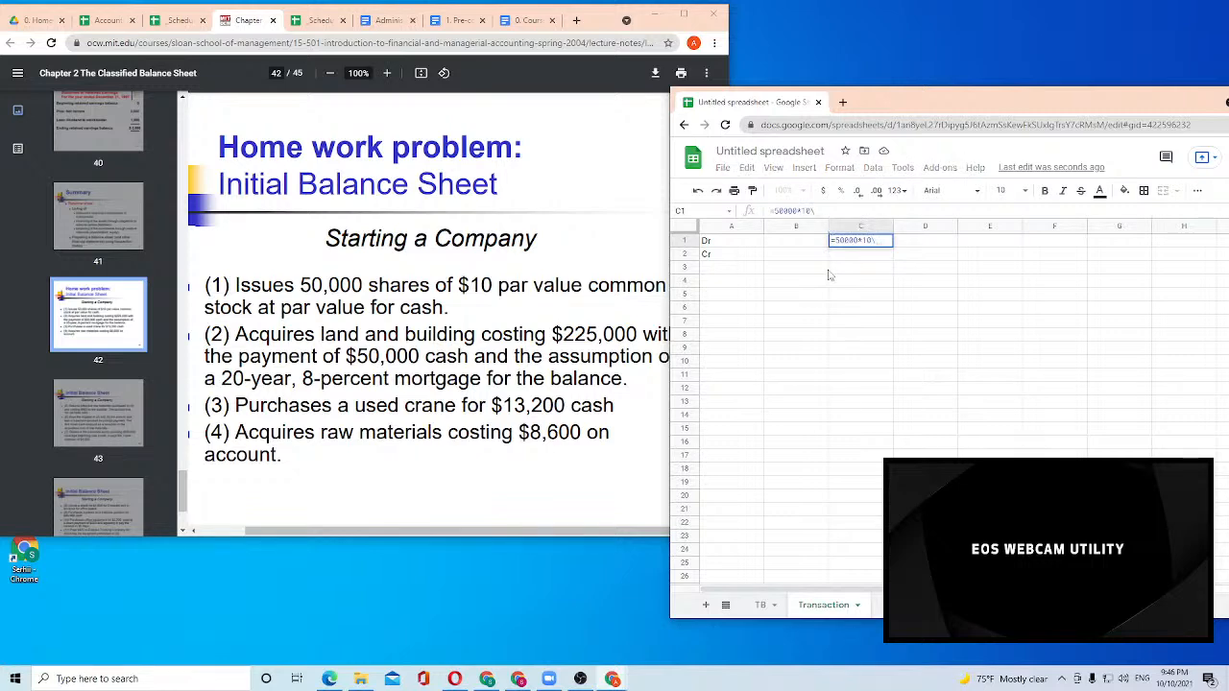
key(BackSpace)
key(Return)
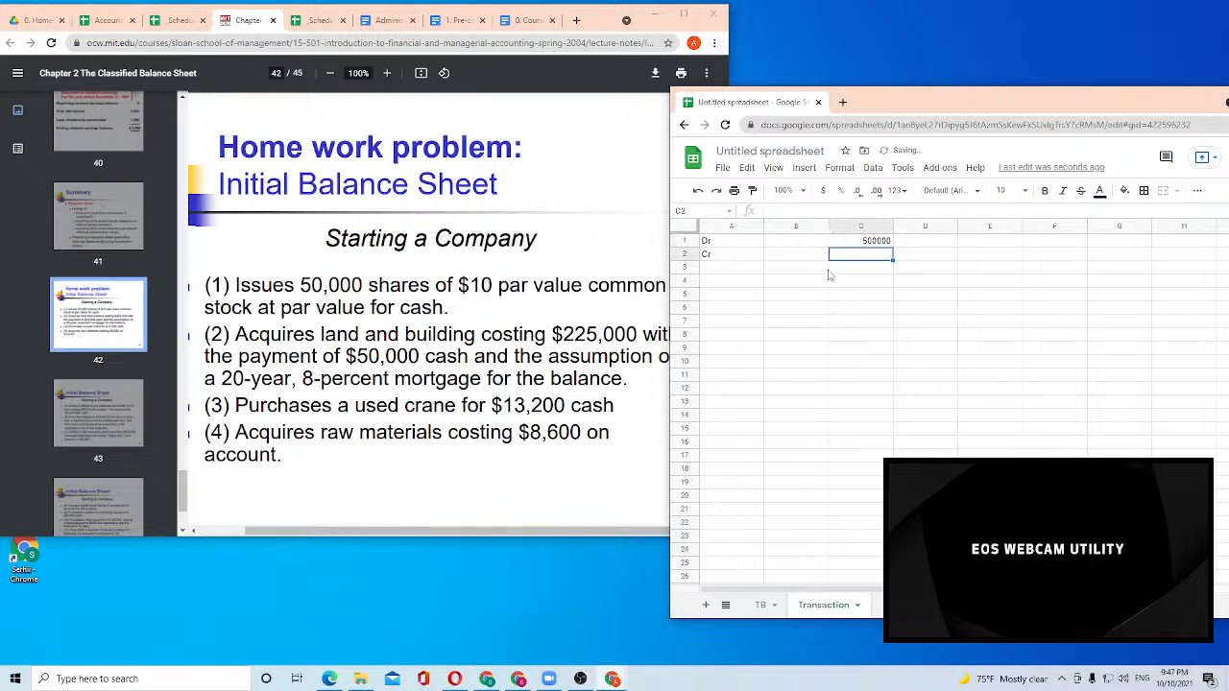
text(=-C1)
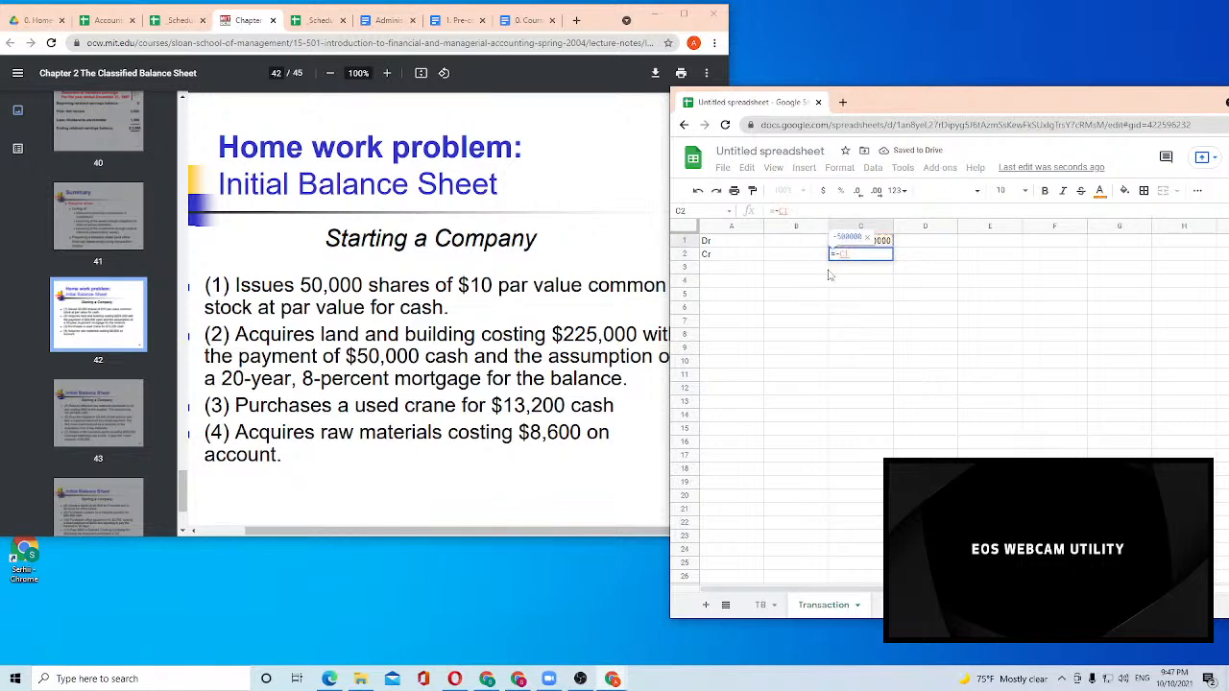
key(Return)
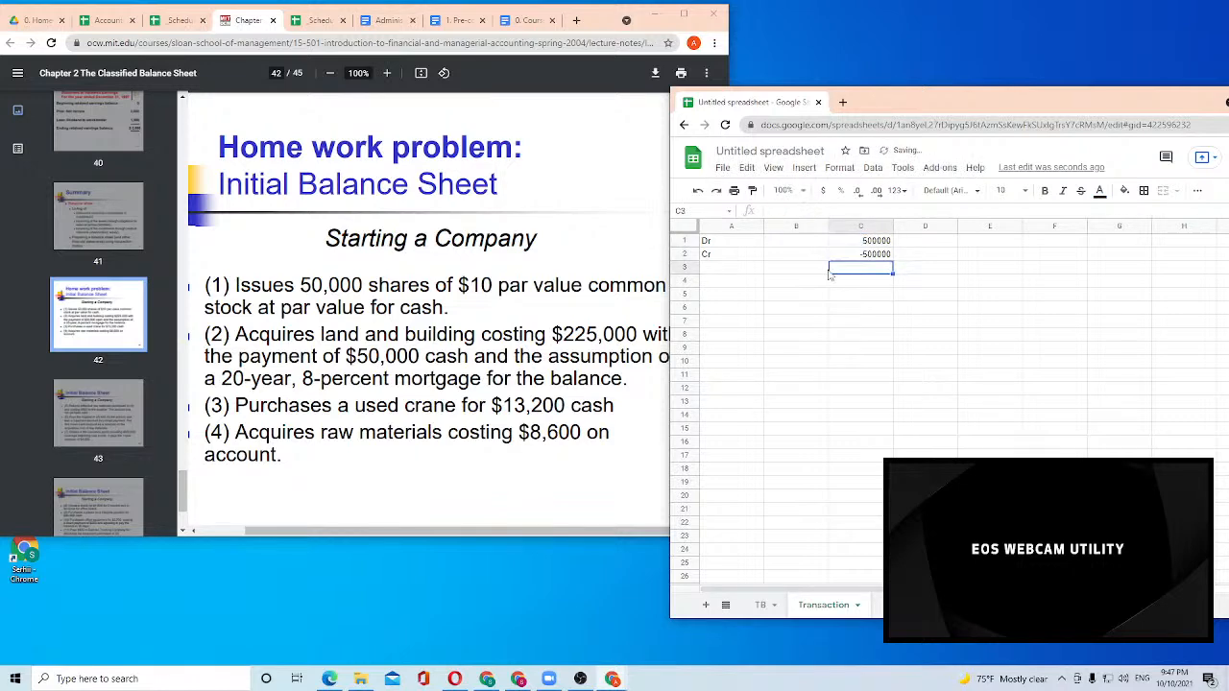
key(Up)
key(Up)
key(Left)
key(Left)
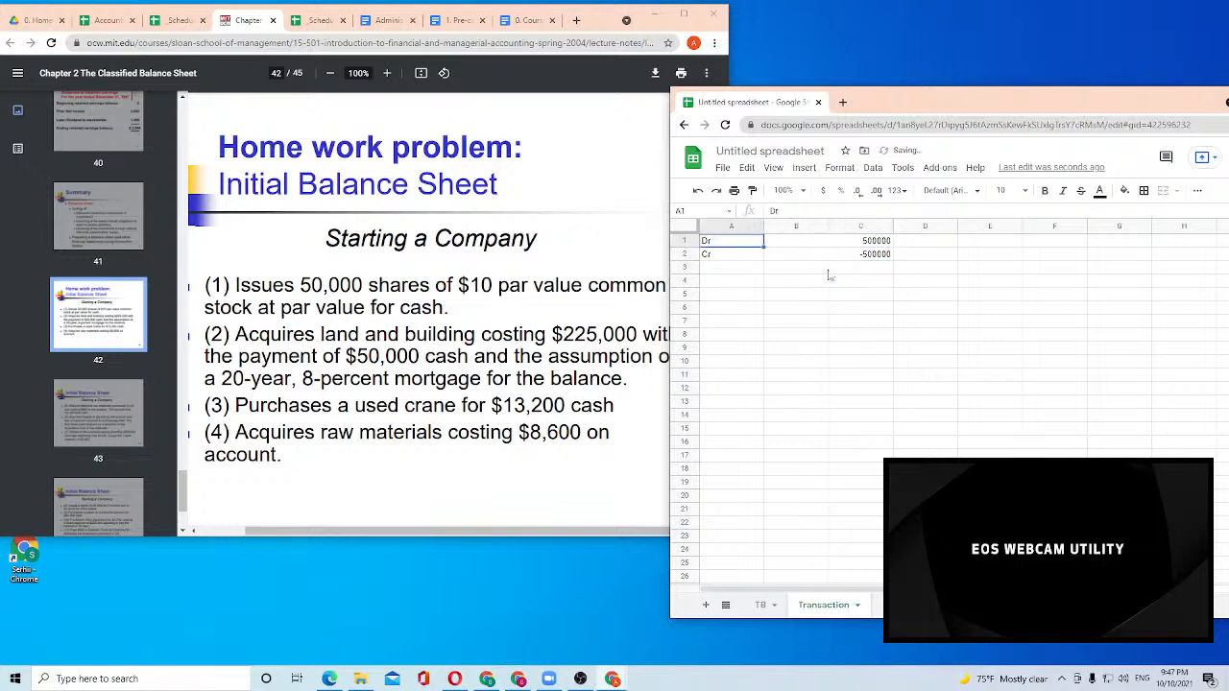
Move the share issue entry in A1:C2 down to A5:C6 on the Transaction sheet
key(shift+Right)
key(shift+Right)
key(shift+Down)
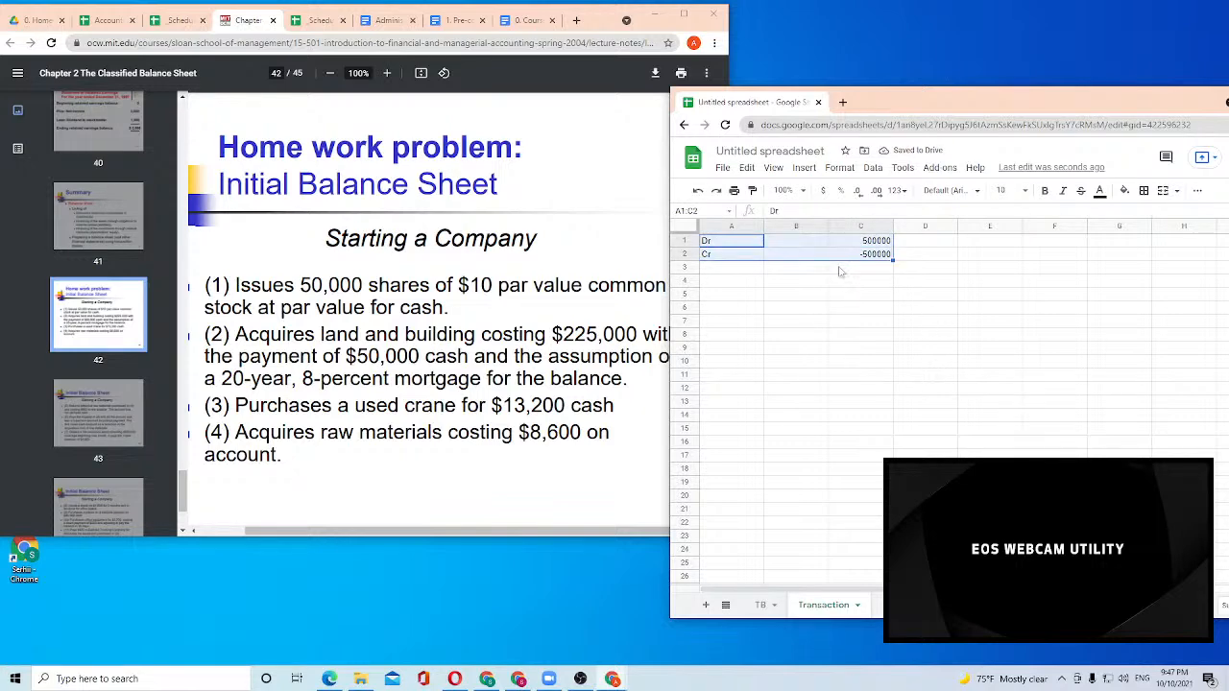
drag(836, 259, 847, 314)
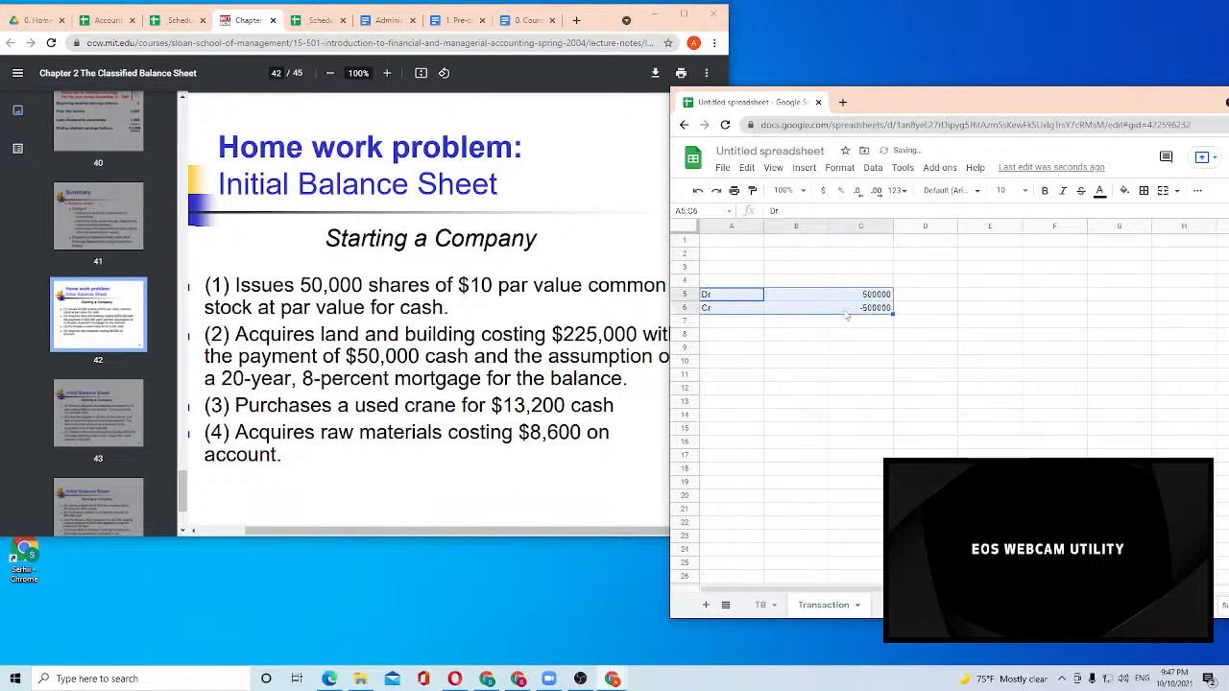
Enter the check total =sum(C2:C14) in C1 above the transaction amounts
click(860, 244)
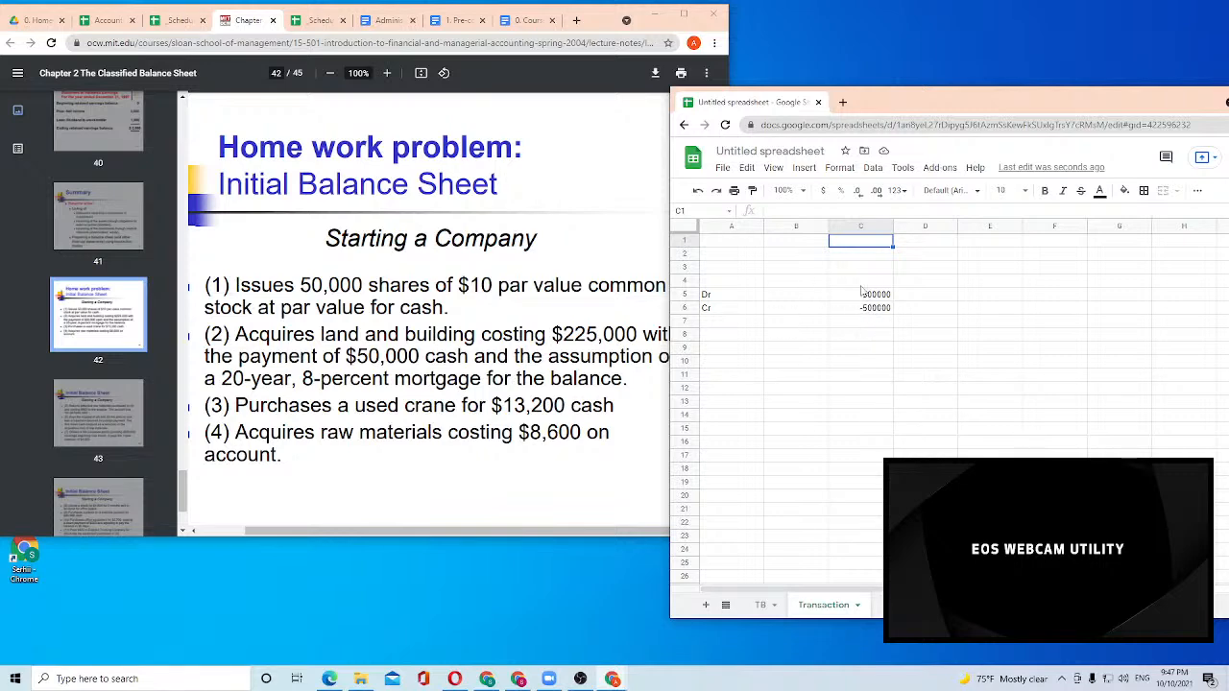
text(=)
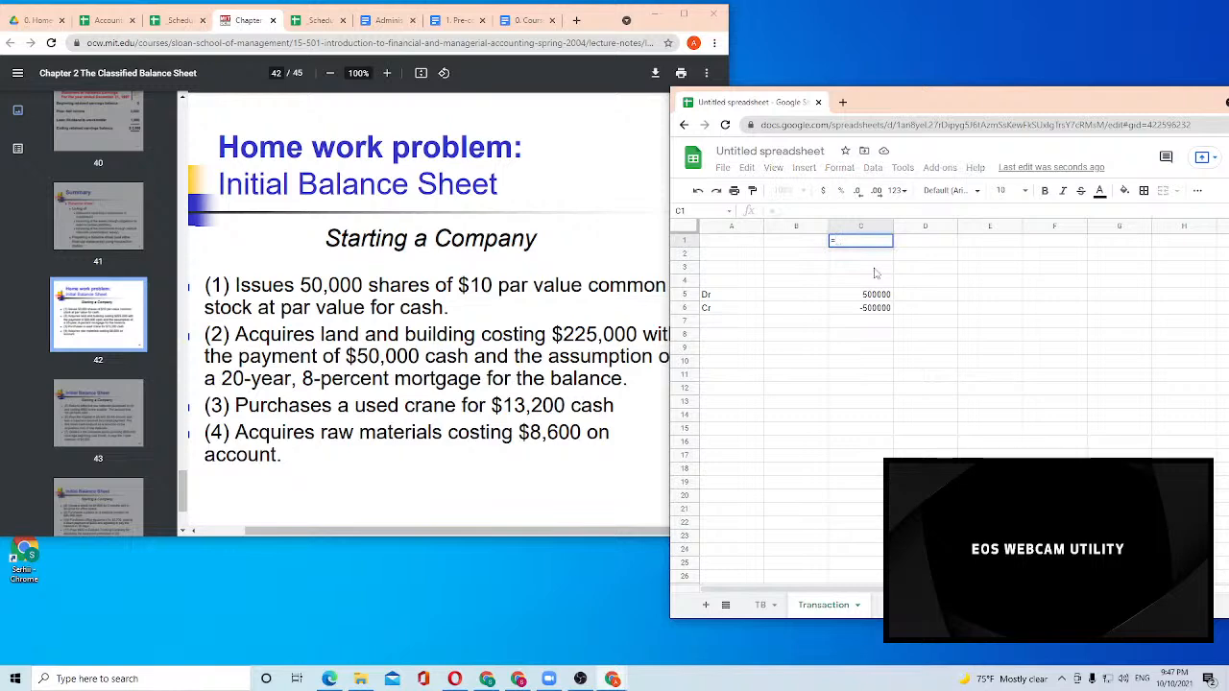
text(di,)
key(BackSpace)
key(BackSpace)
key(BackSpace)
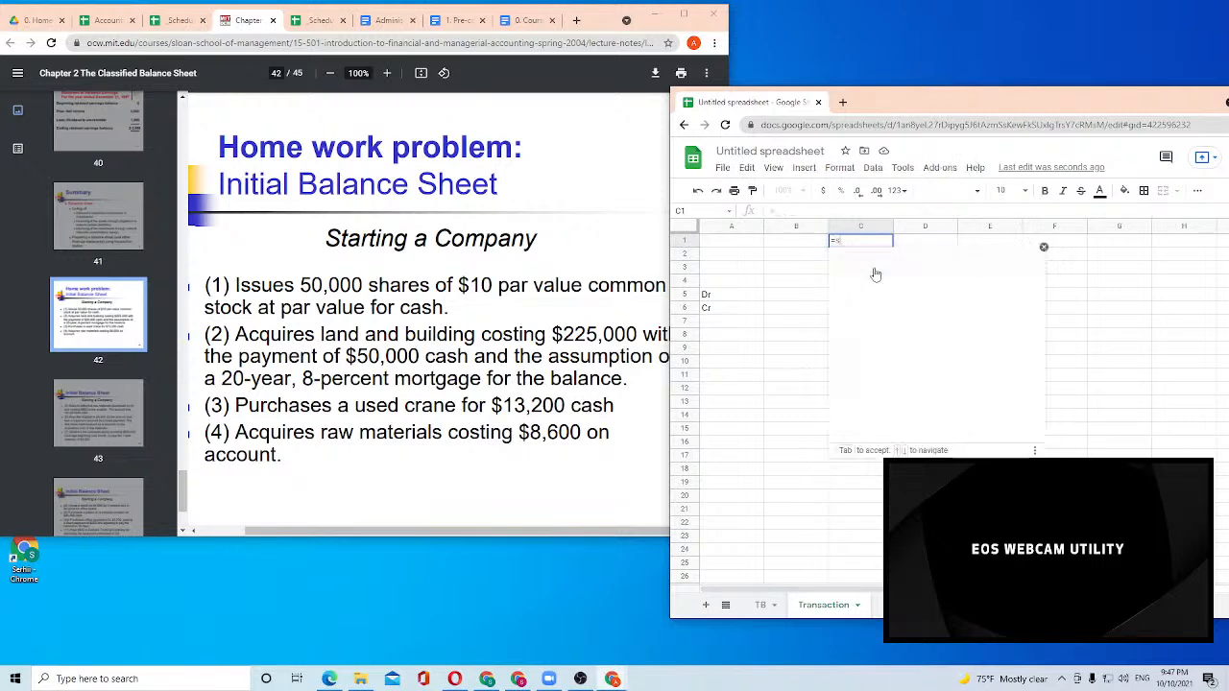
text(sum()
key(Down)
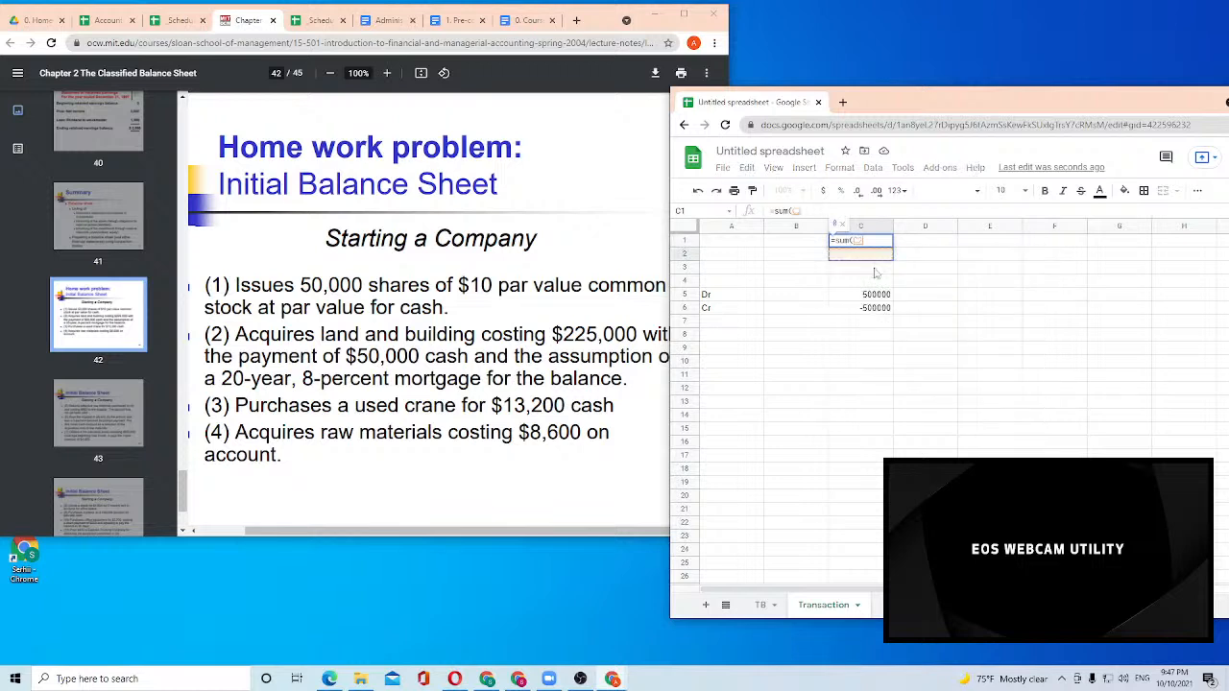
key(shift+Down)
key(shift+Down)
key(shift+Down)
key(shift+Down)
key(shift+Down)
key(shift+Down)
key(shift+Down)
key(shift+Down)
key(shift+Down)
key(shift+Down)
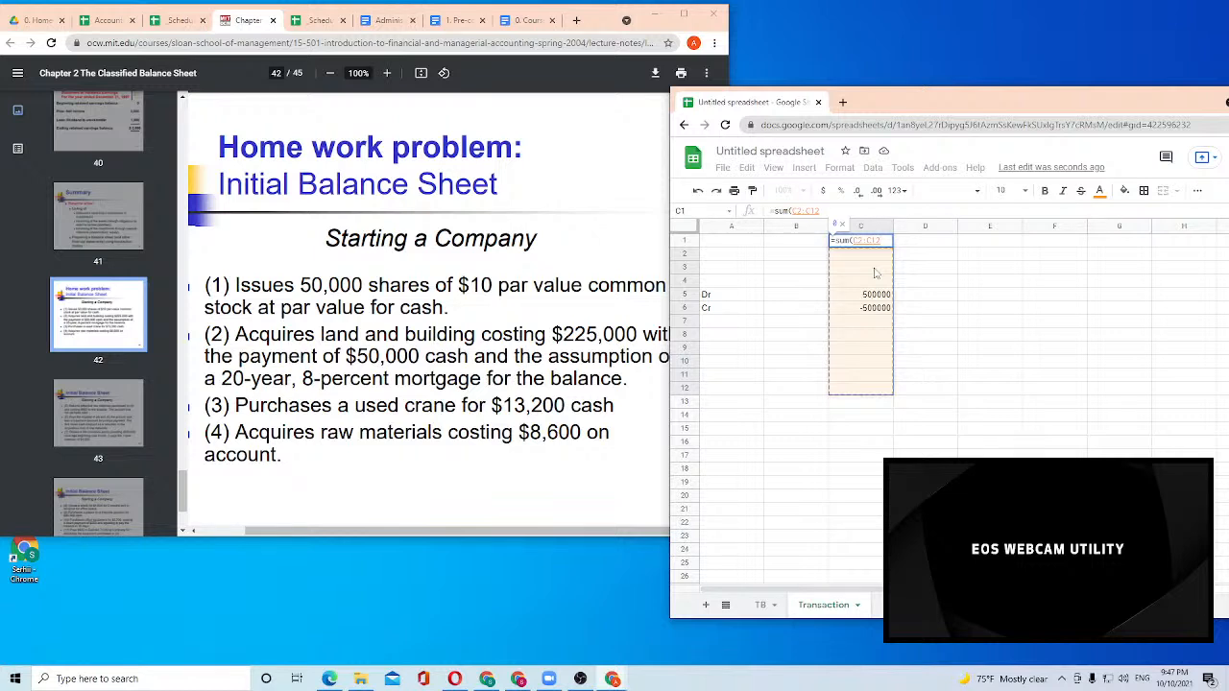
key(shift+Down)
key(shift+Down)
text())
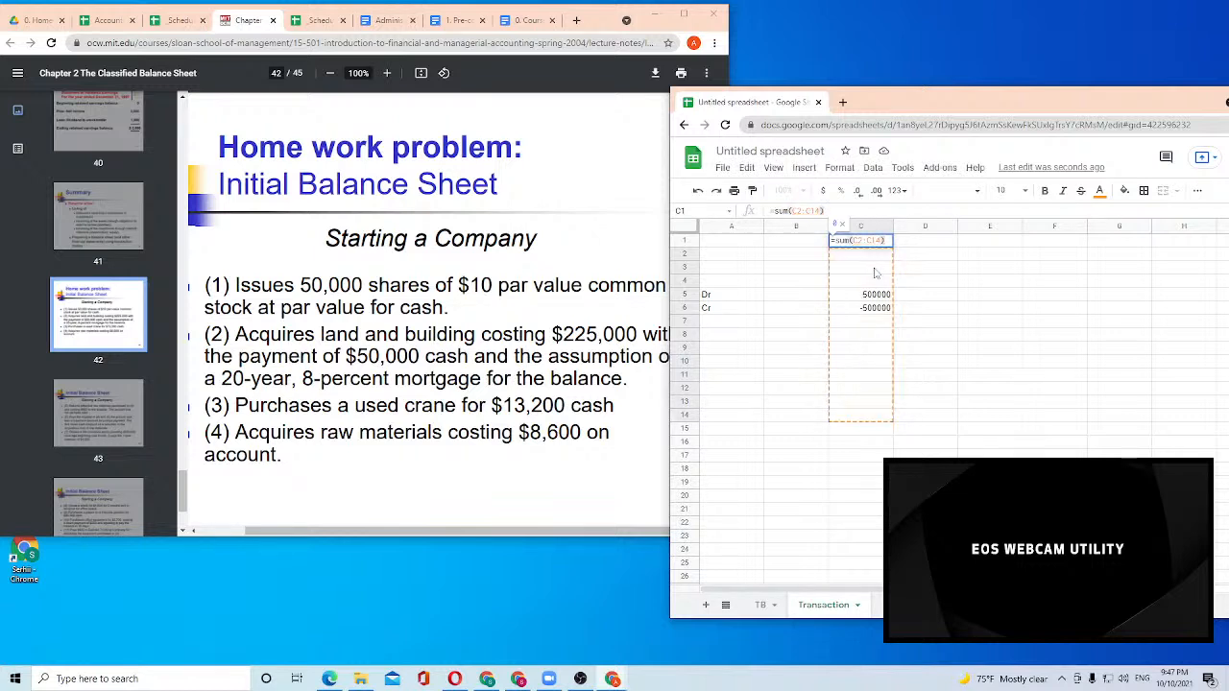
key(Return)
key(Up)
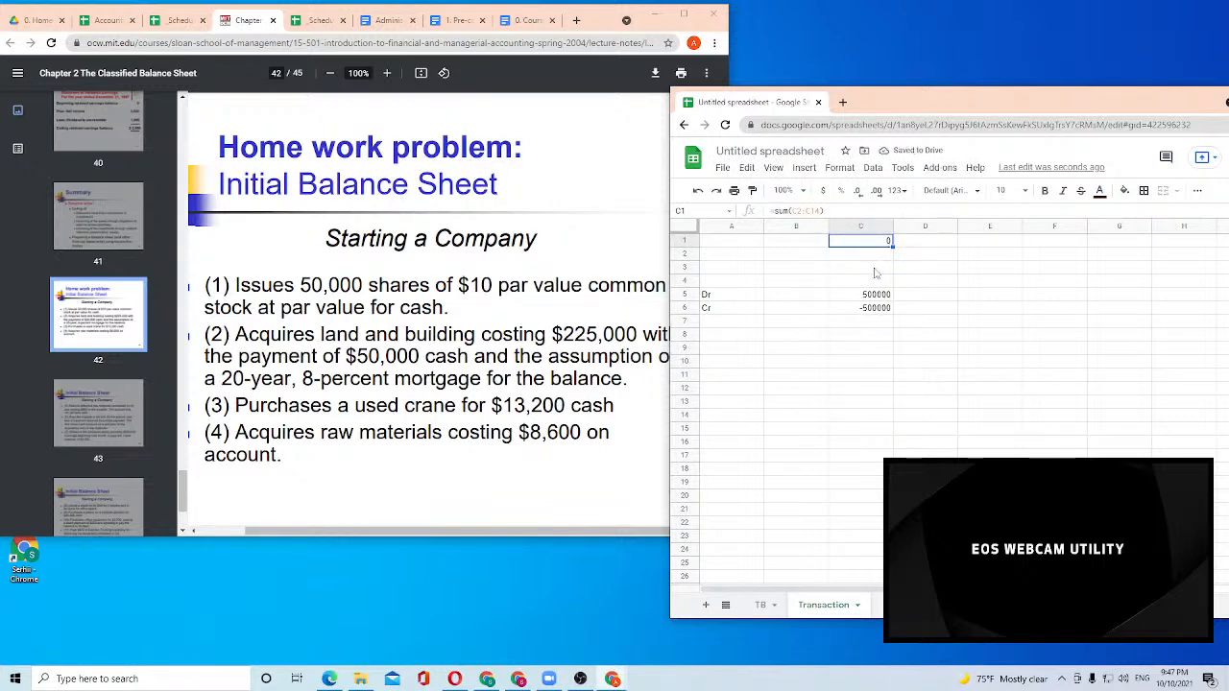
Name the accounts of the share issue entry: Cash in B5 and Equity in B6
key(Left)
key(Left)
key(Down)
key(Down)
key(Down)
key(Down)
key(Down)
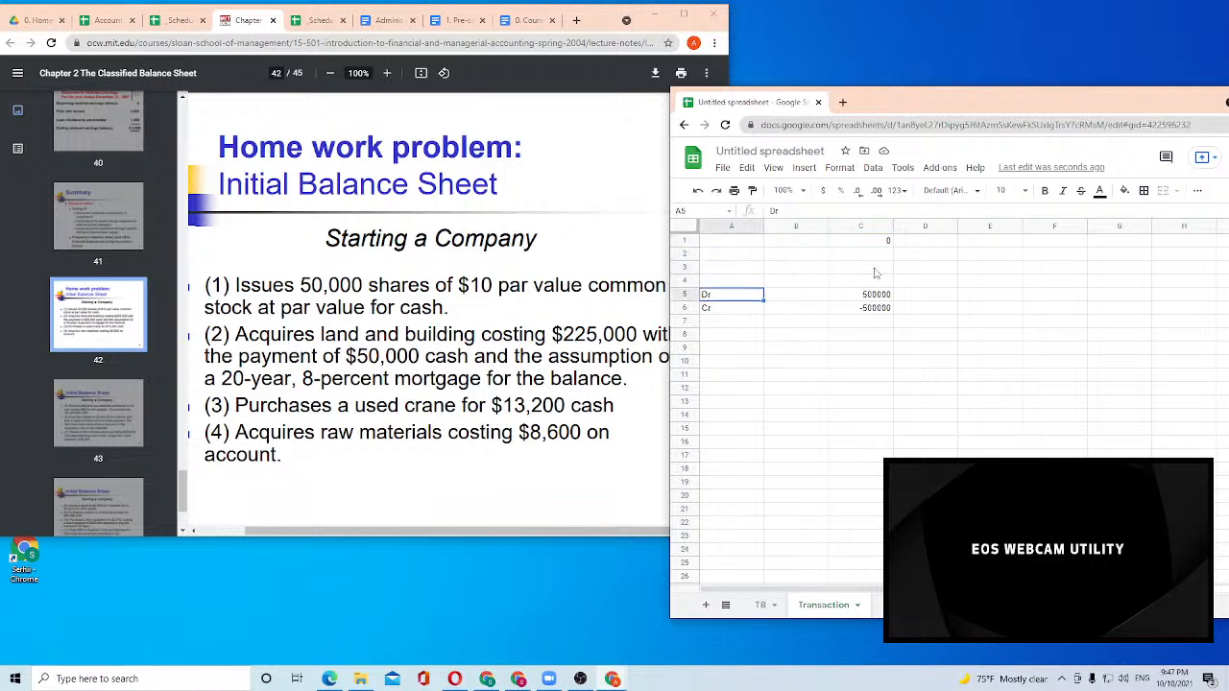
key(Up)
key(Right)
key(Right)
key(Left)
key(Left)
key(Right)
key(Right)
key(Left)
key(Left)
key(Right)
key(Right)
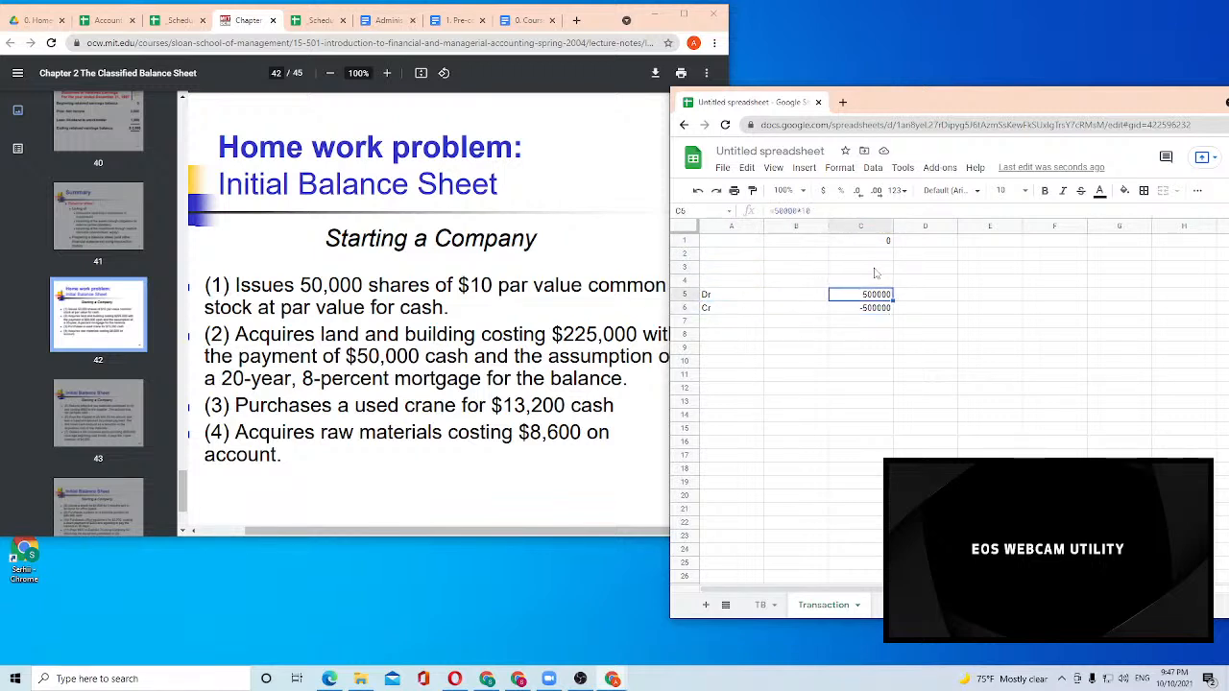
key(Left)
text(C)
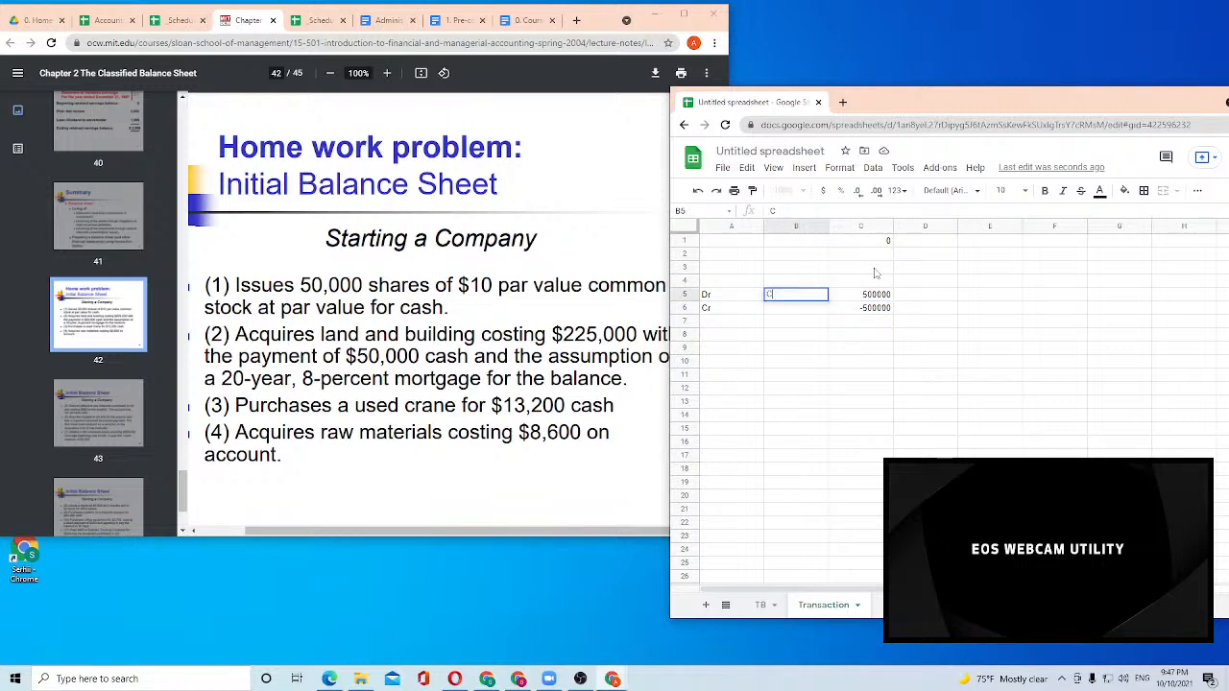
text(ash)
key(Return)
text(Equity)
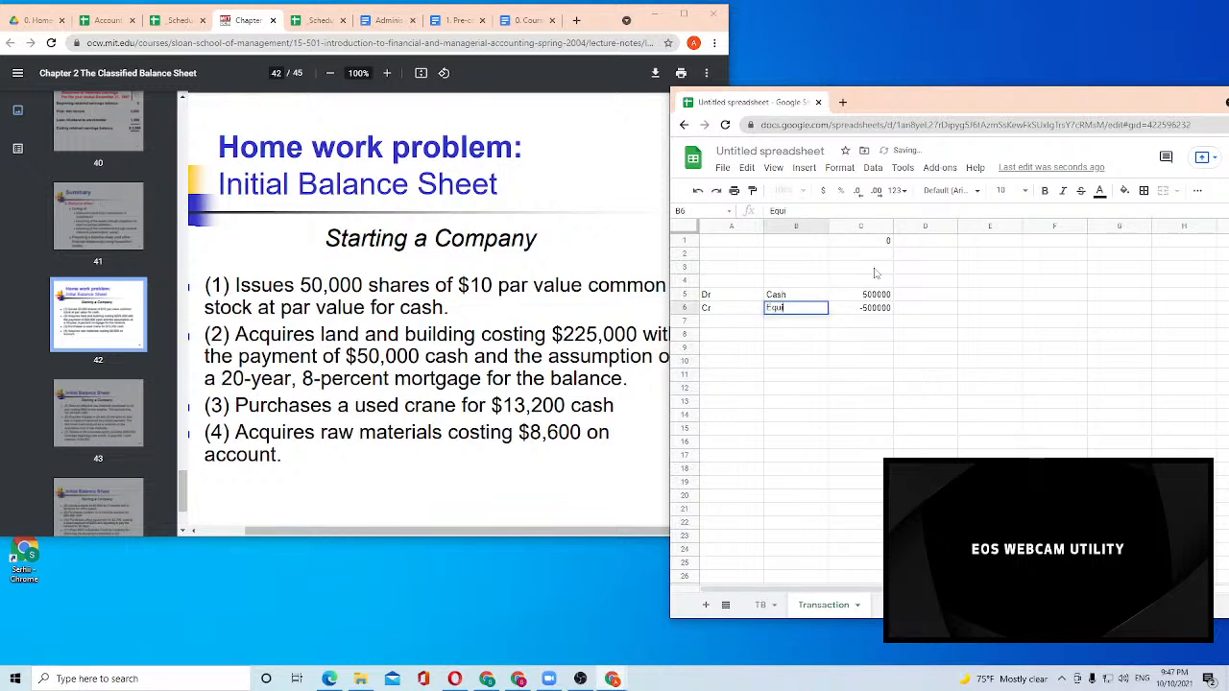
key(Return)
key(Up)
key(Up)
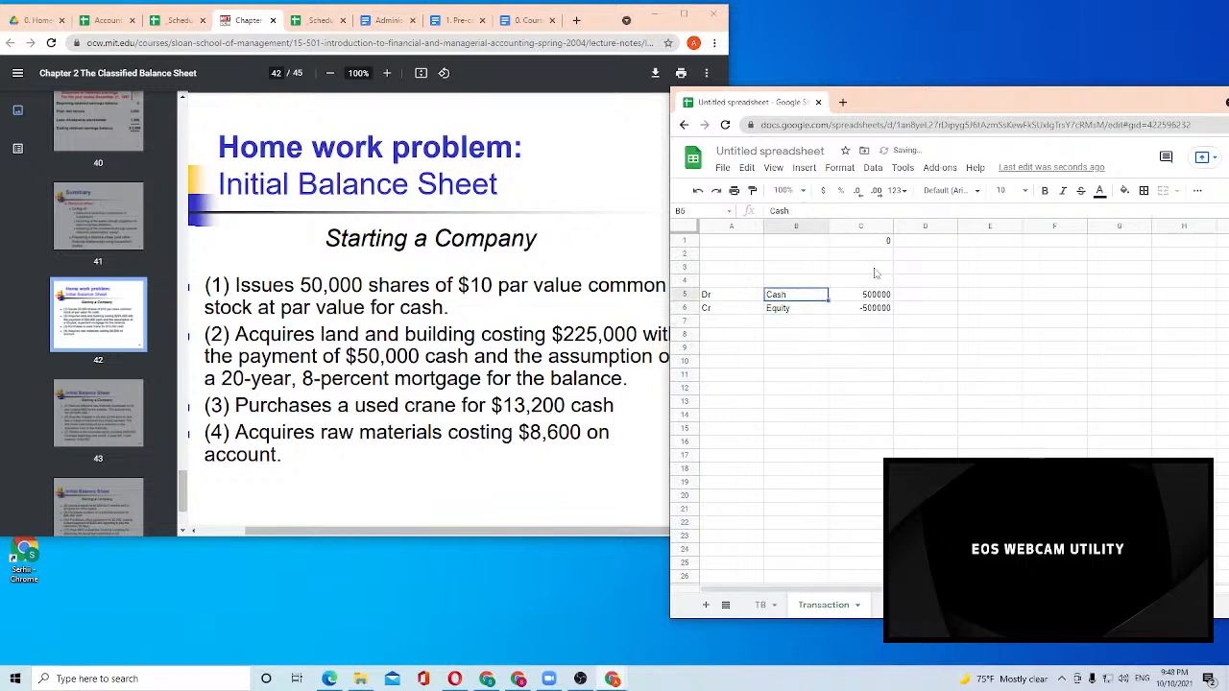
Reread transaction (2) about the land and building on the homework slide, highlighting its text, and return to the Transaction sheet
key(Left)
key(Down)
key(Down)
key(Down)
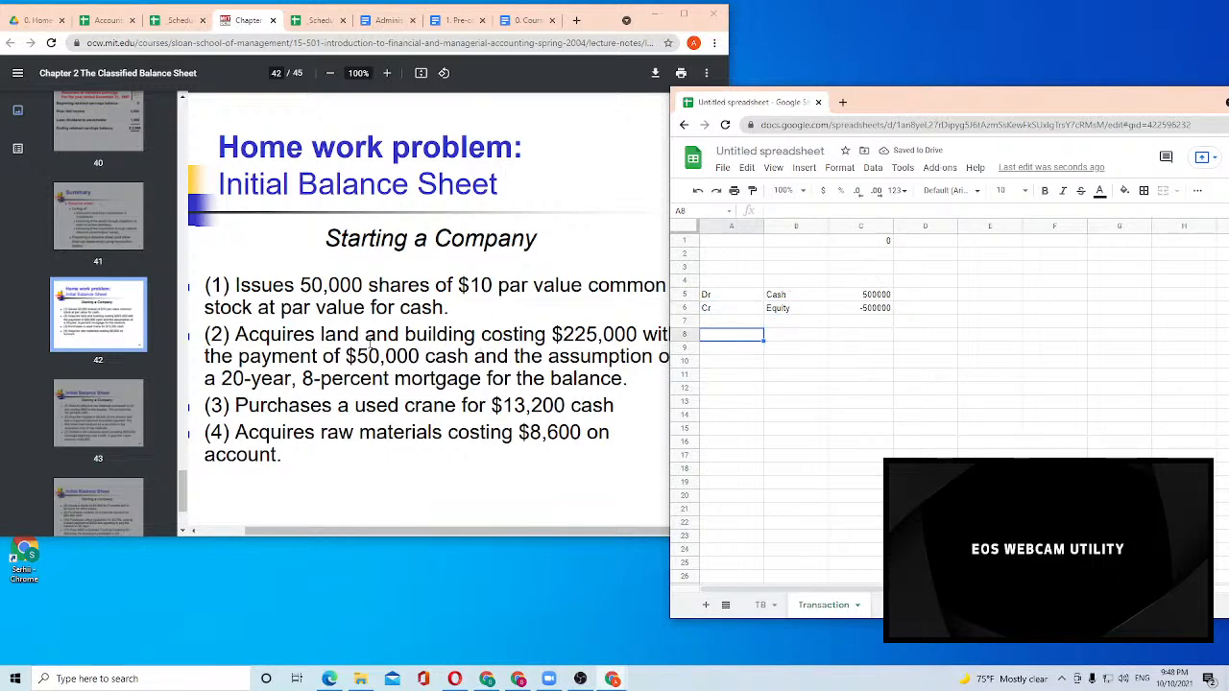
click(258, 336)
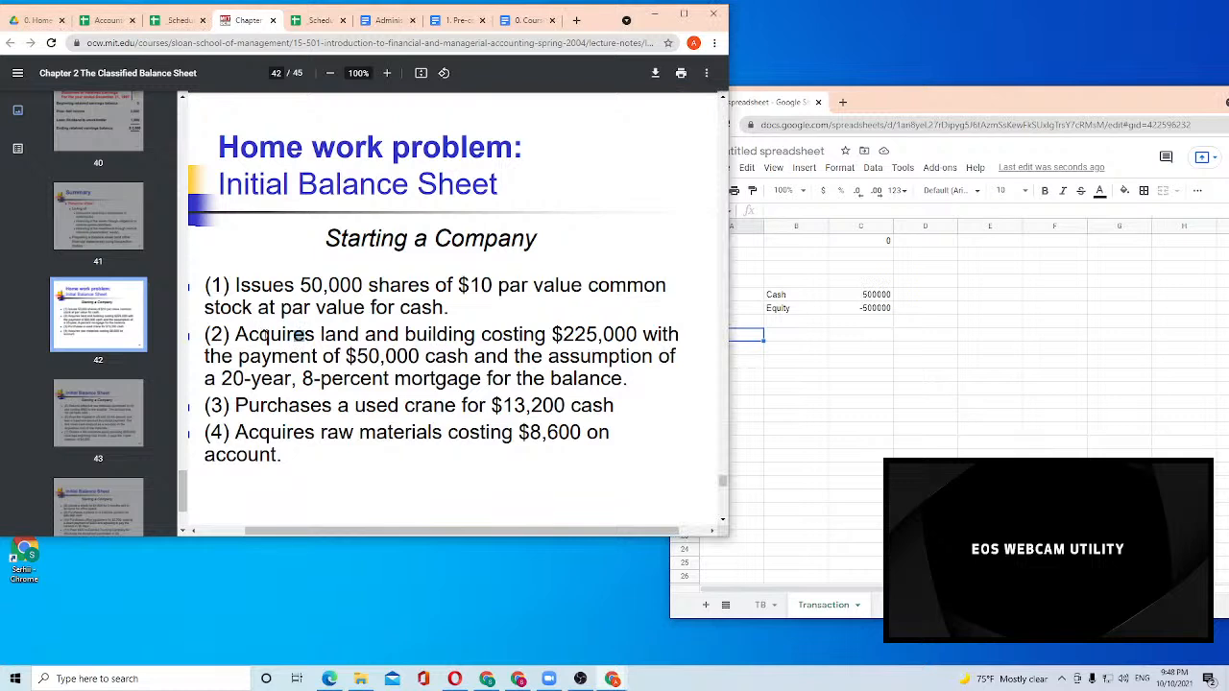
drag(259, 335, 626, 381)
click(626, 380)
click(811, 383)
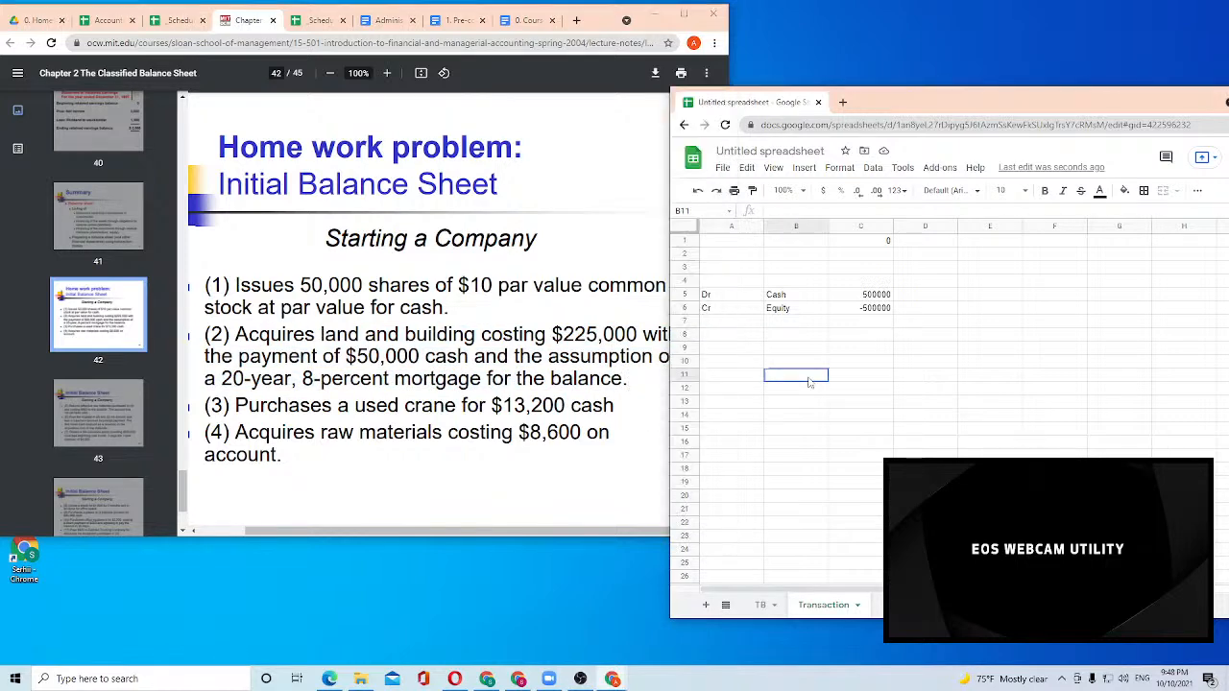
Start the entry for transaction (2) with Dr in A8 and Property Plant and Equipment in B8
click(732, 336)
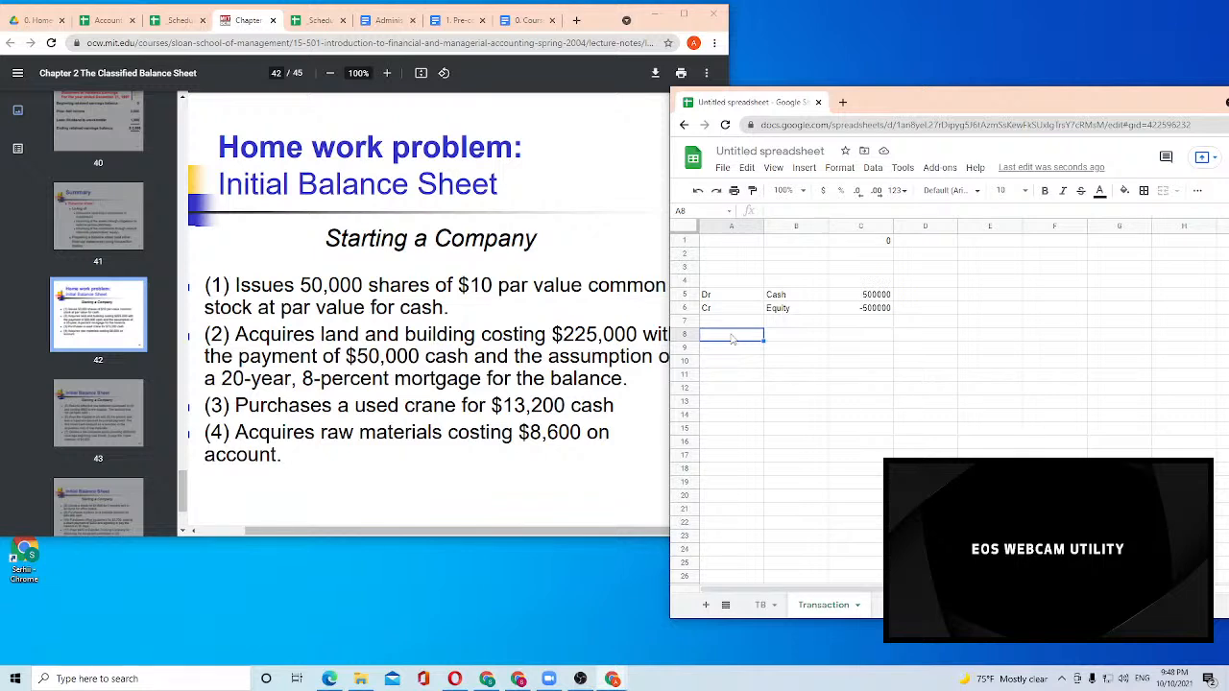
text(Dr)
key(Return)
click(733, 337)
key(Tab)
text(PPE)
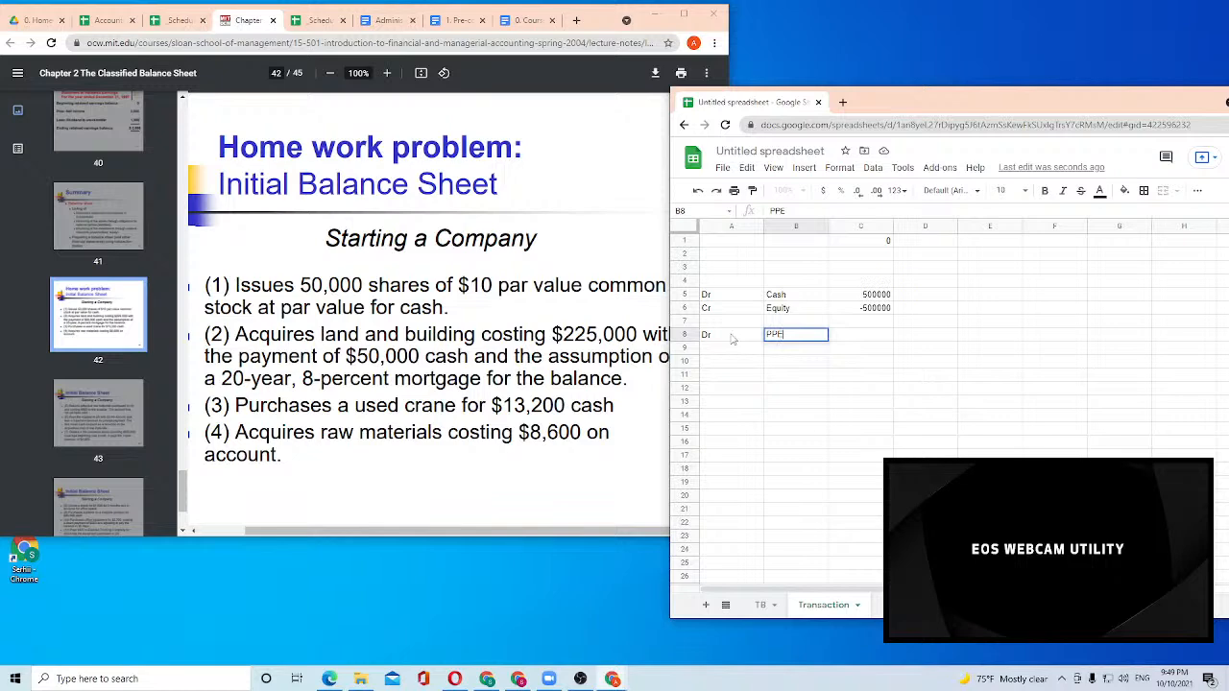
key(Left)
key(Right)
key(BackSpace)
text(Pro)
key(BackSpace)
key(BackSpace)
key(BackSpace)
text(Property Plant and Equipment)
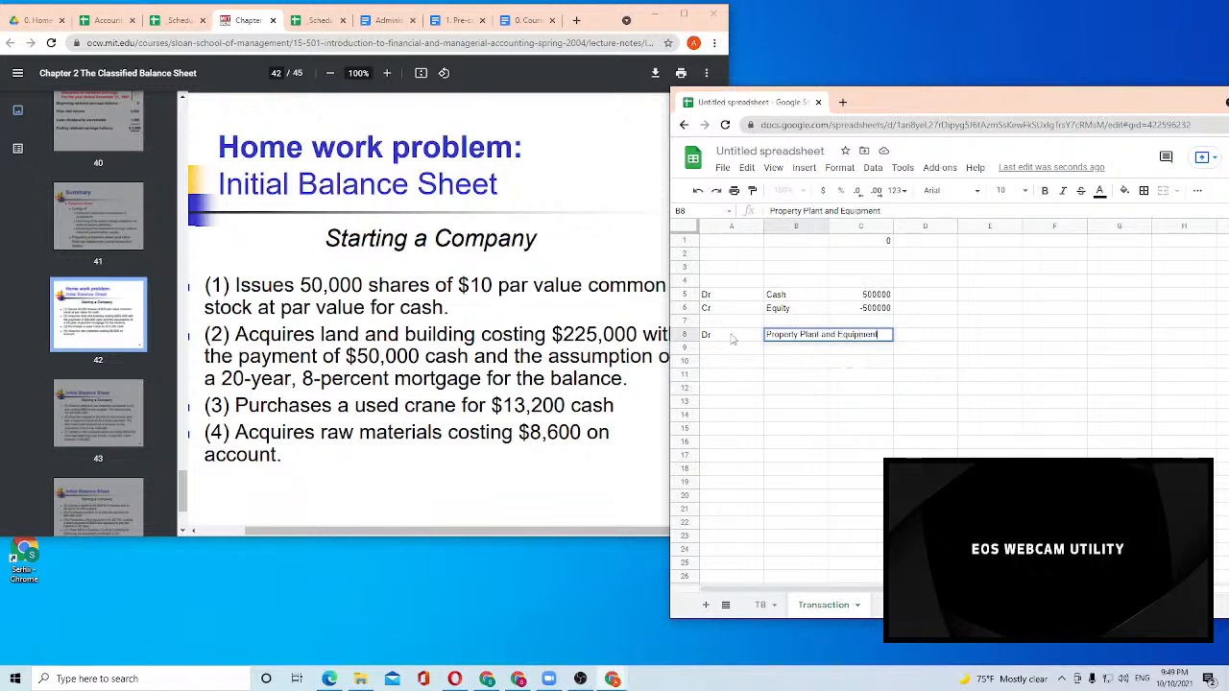
key(Return)
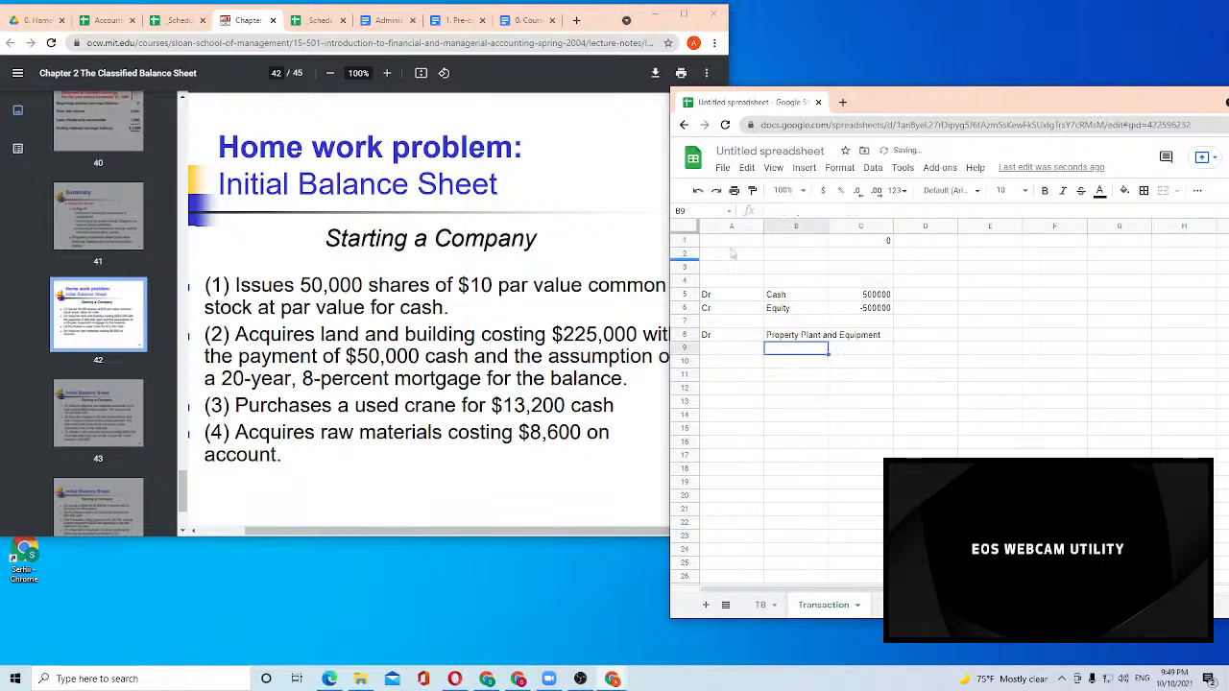
Widen column B to fit the long account name and enter 225000 in C8 as the debit amount
click(821, 227)
drag(842, 226, 955, 225)
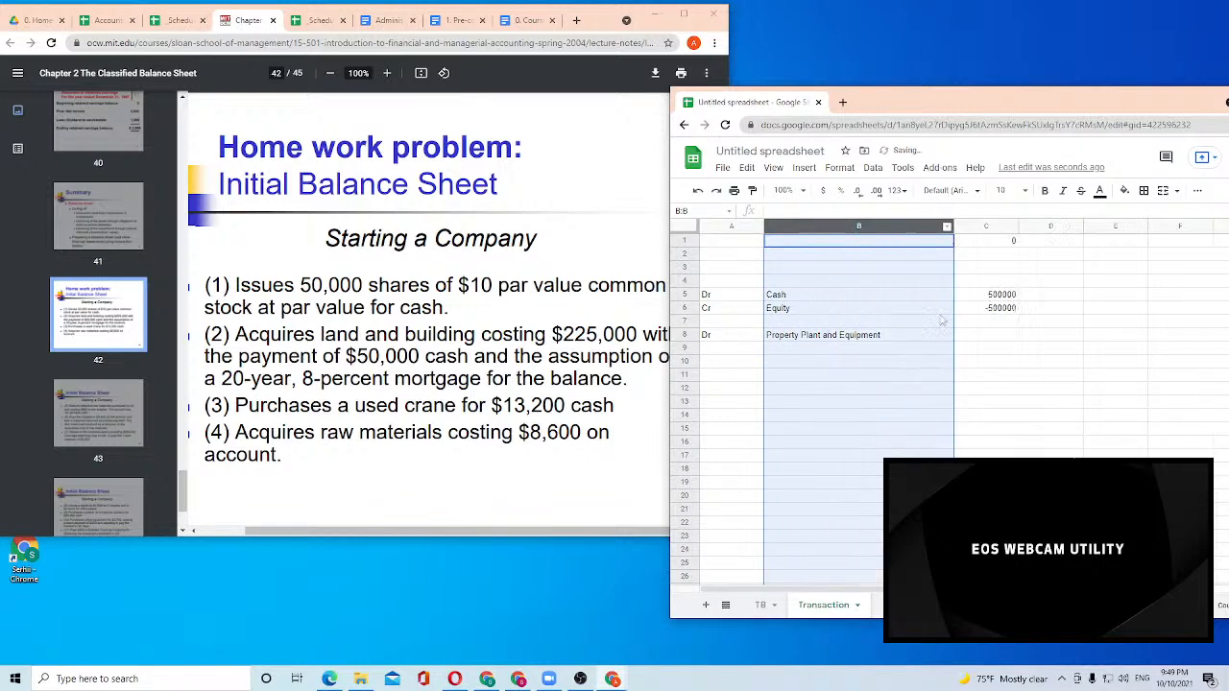
click(981, 338)
text(2)
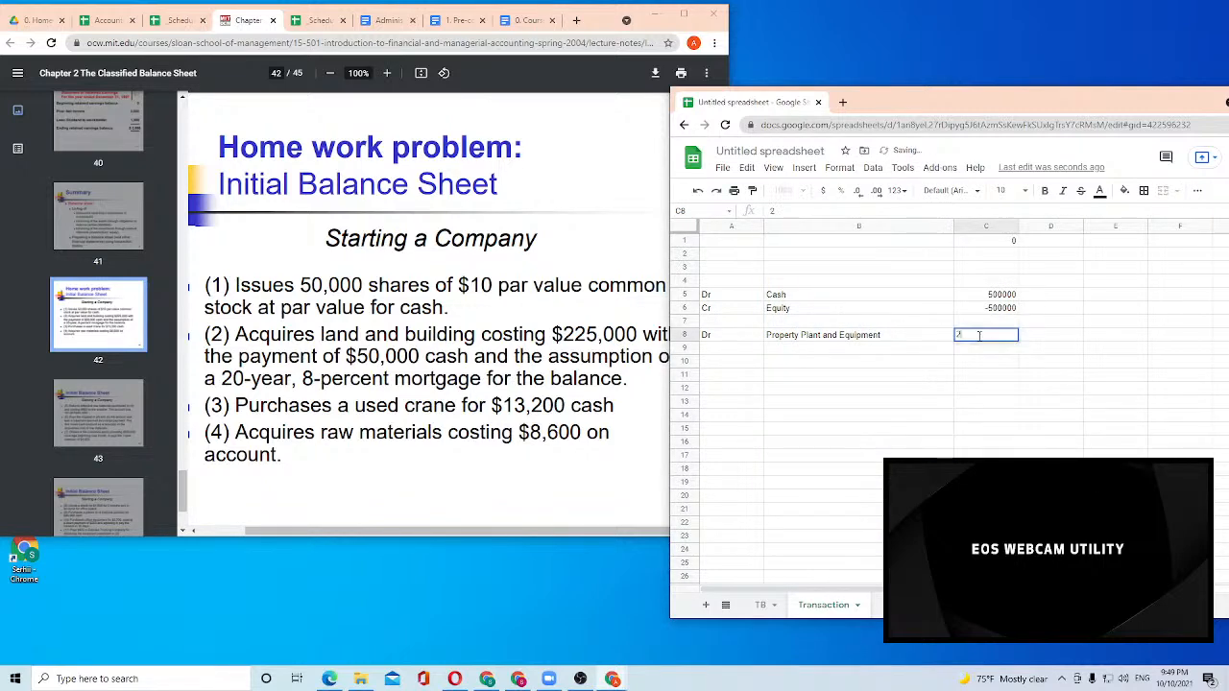
text(25000)
key(Return)
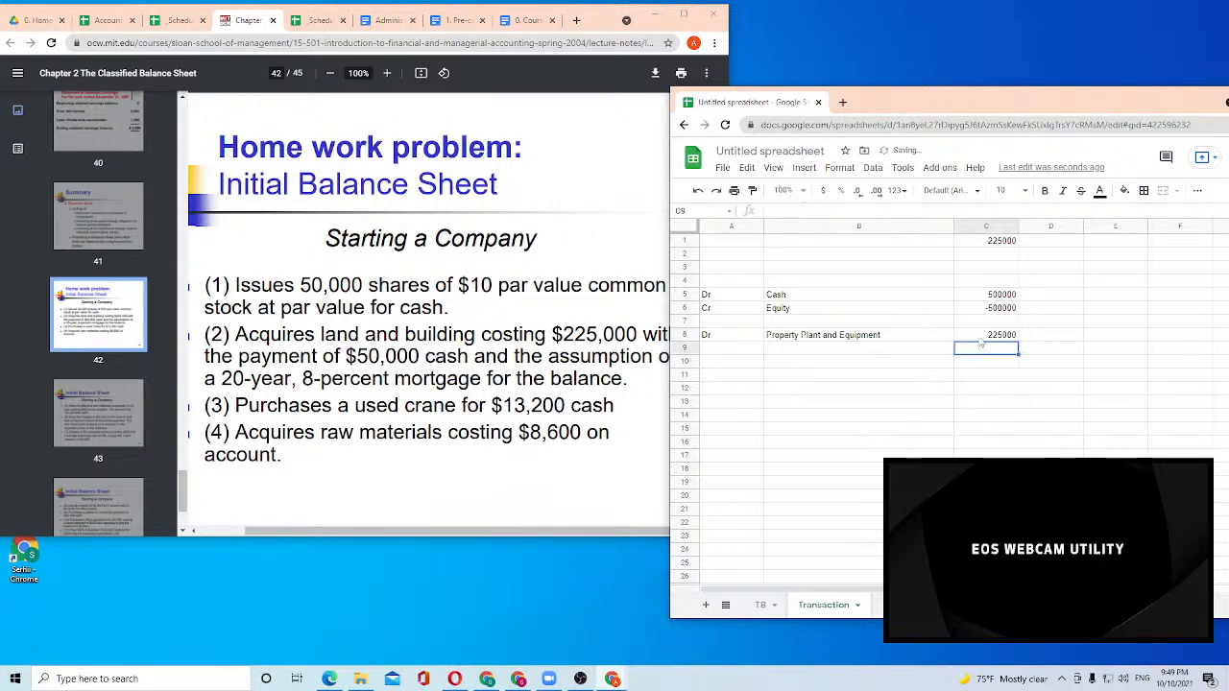
Record the cash payment in row 9 with Cr in A9, Cash in B9 and -50000 in C9
key(Left)
key(Left)
text(Cr)
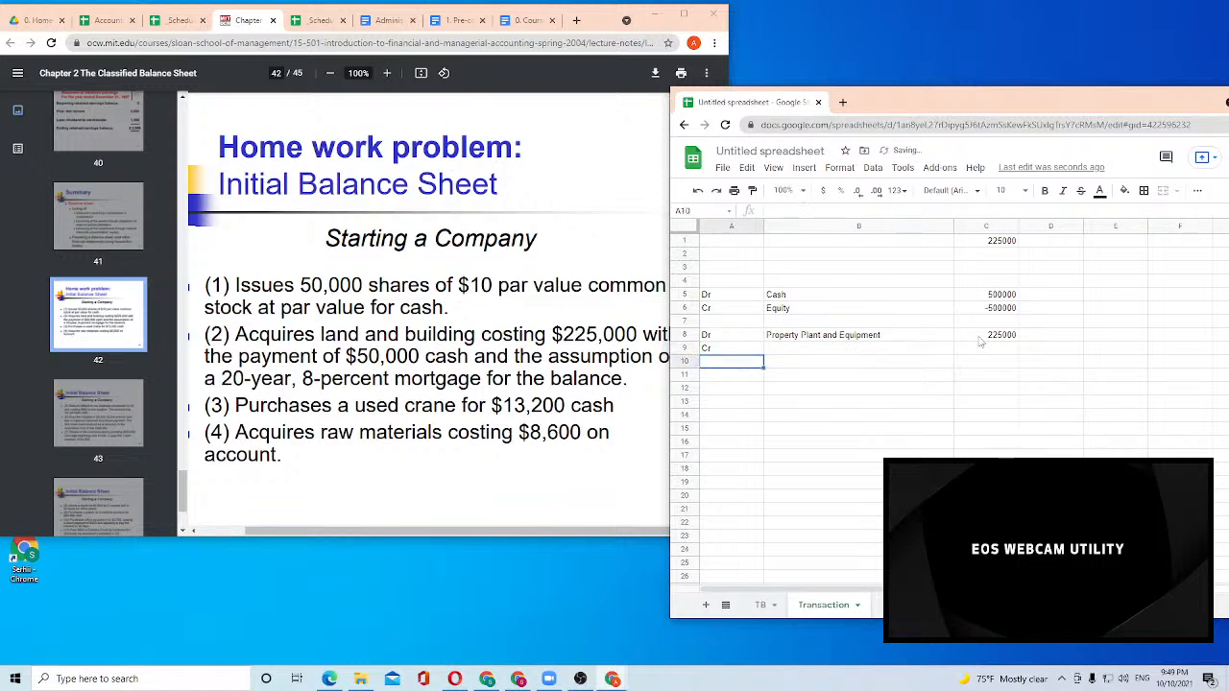
key(Tab)
text(Cash)
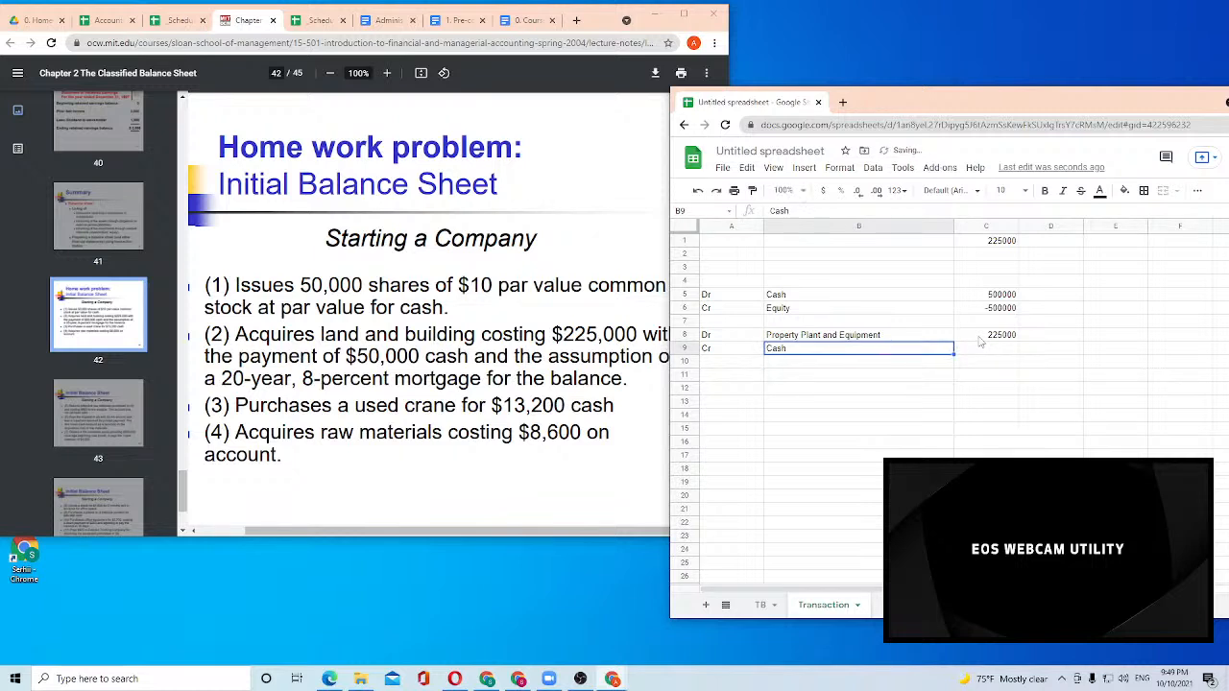
key(Tab)
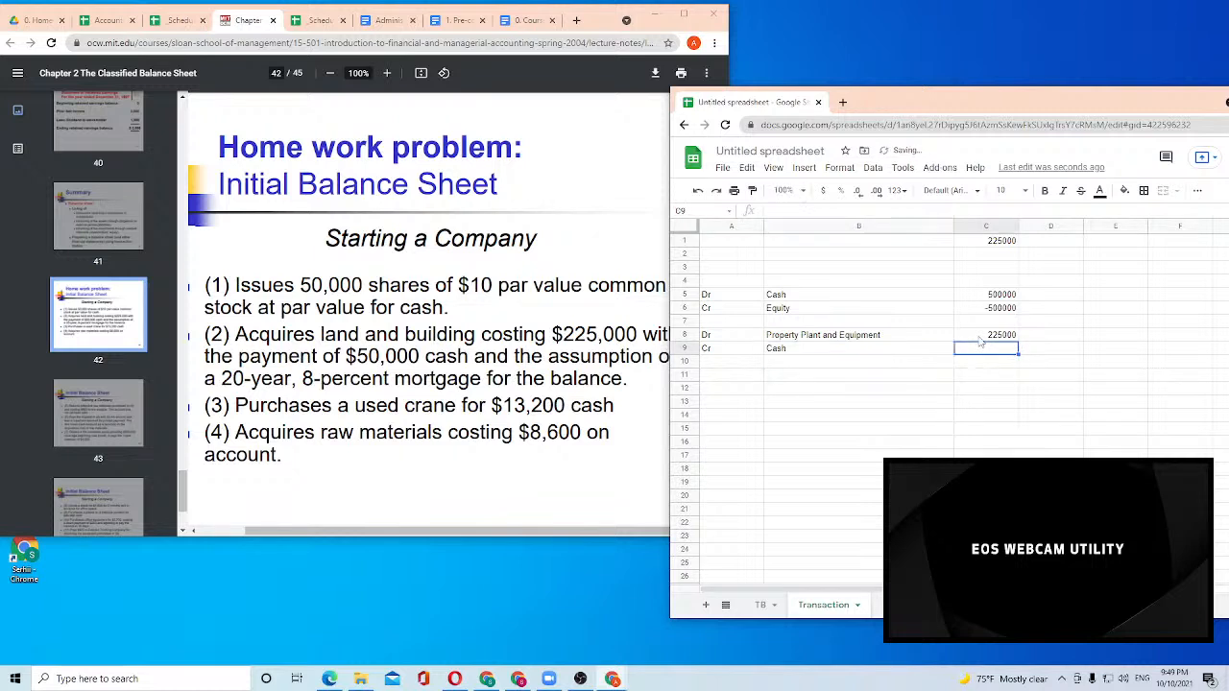
text(-50000)
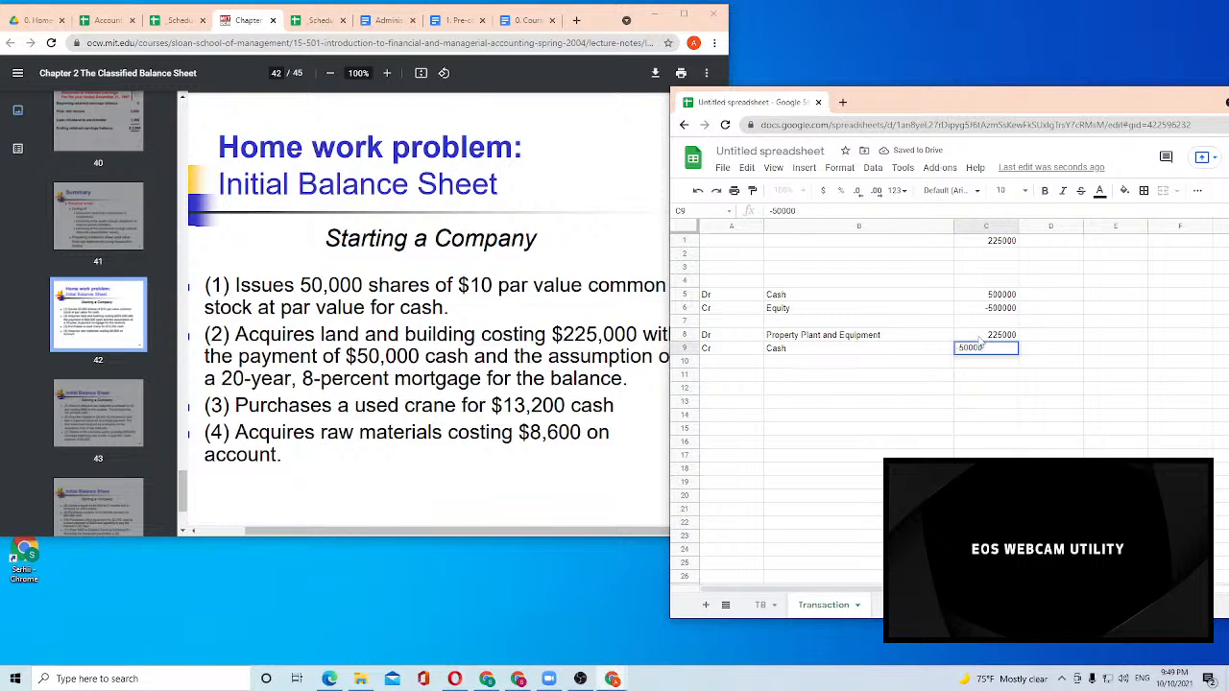
key(Return)
key(Up)
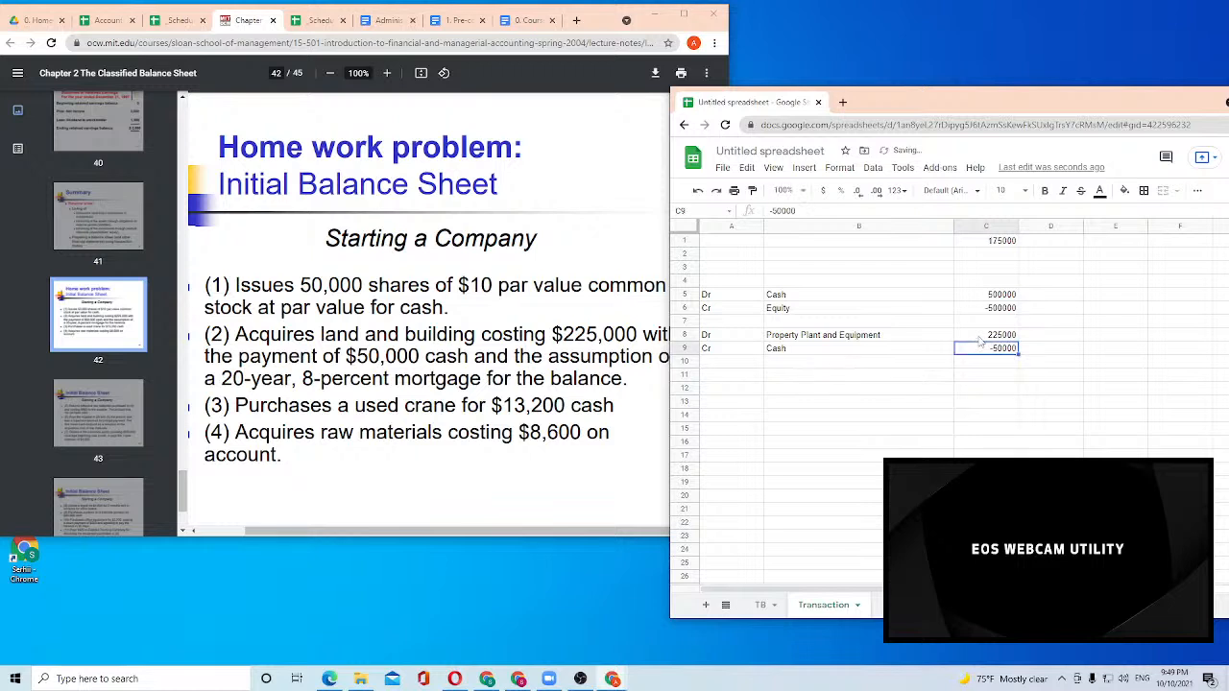
Add a second credit line with Cr in A10 and Mortgage in B10
key(Left)
key(Left)
key(Down)
text(Cr)
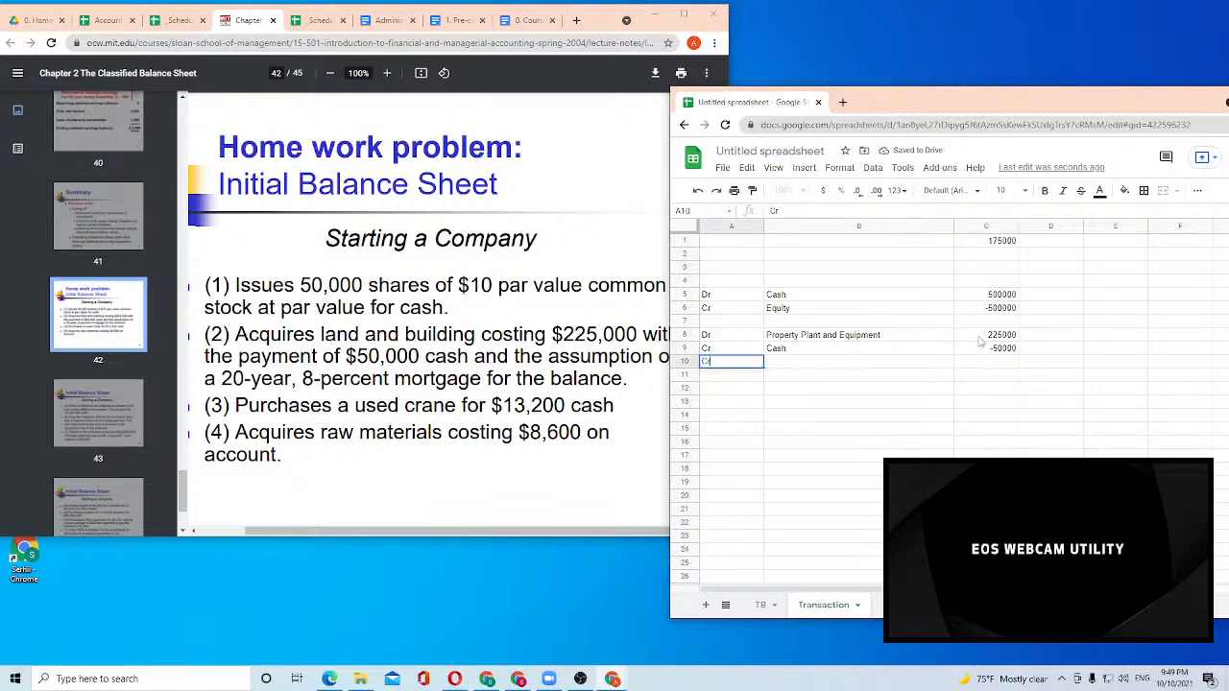
text(\)
key(BackSpace)
key(Tab)
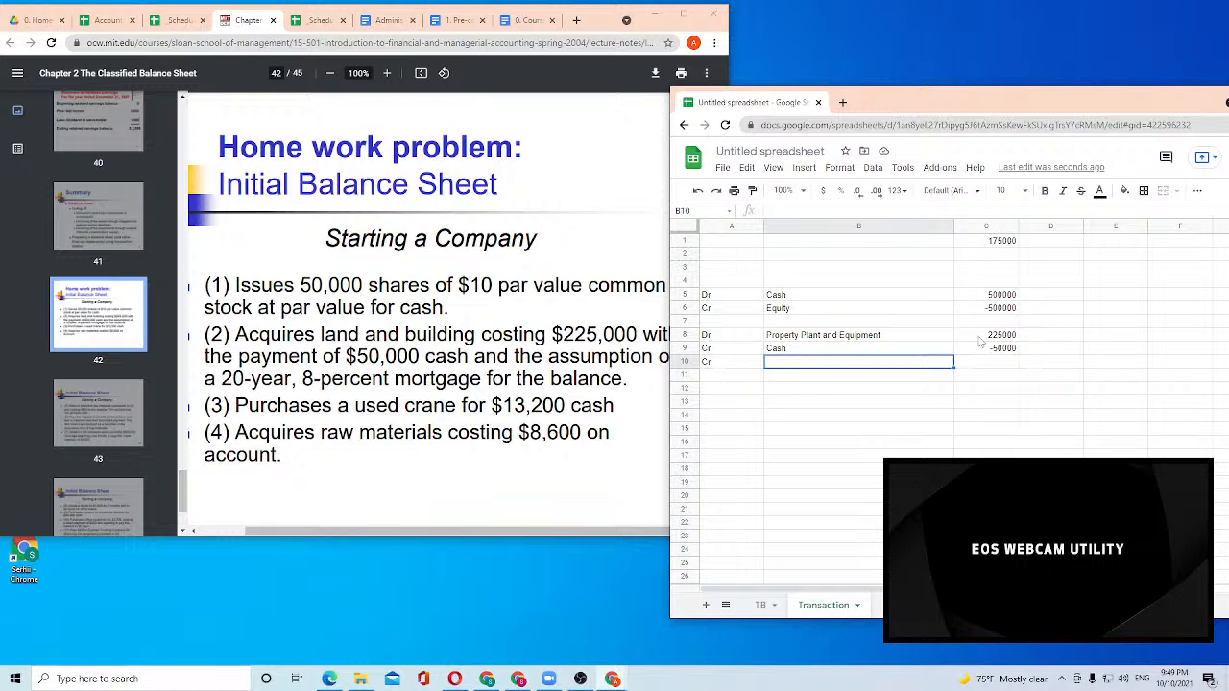
text(Mort)
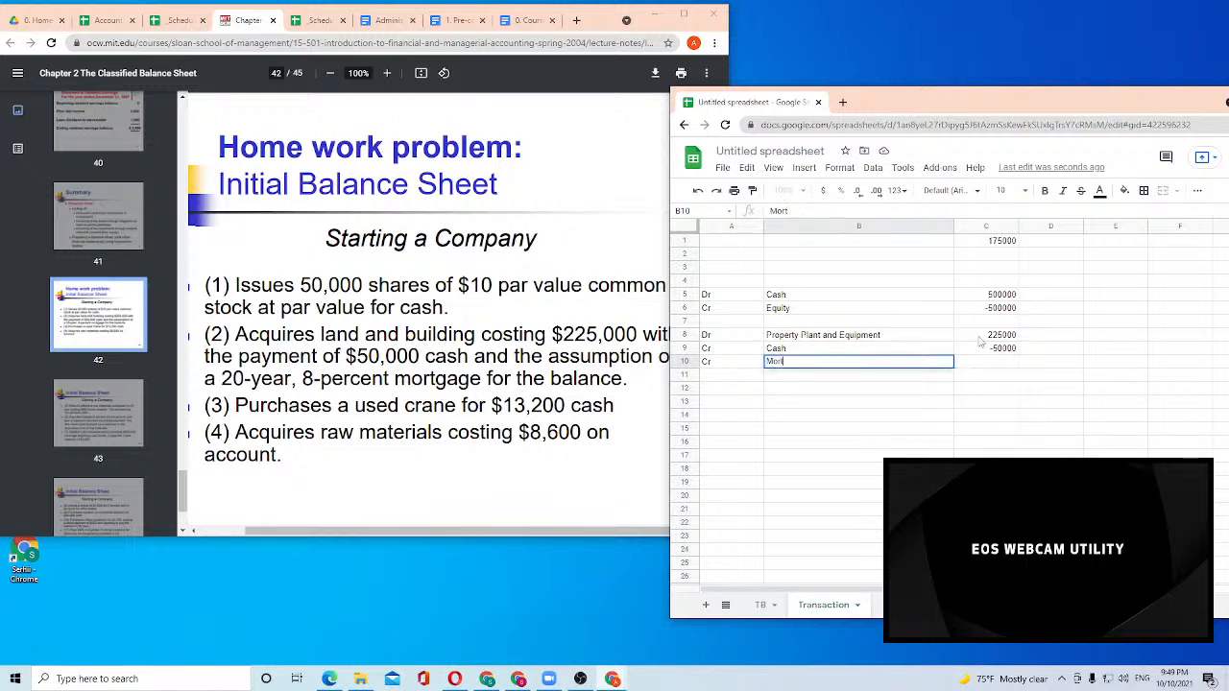
text(gage)
key(BackSpace)
key(Tab)
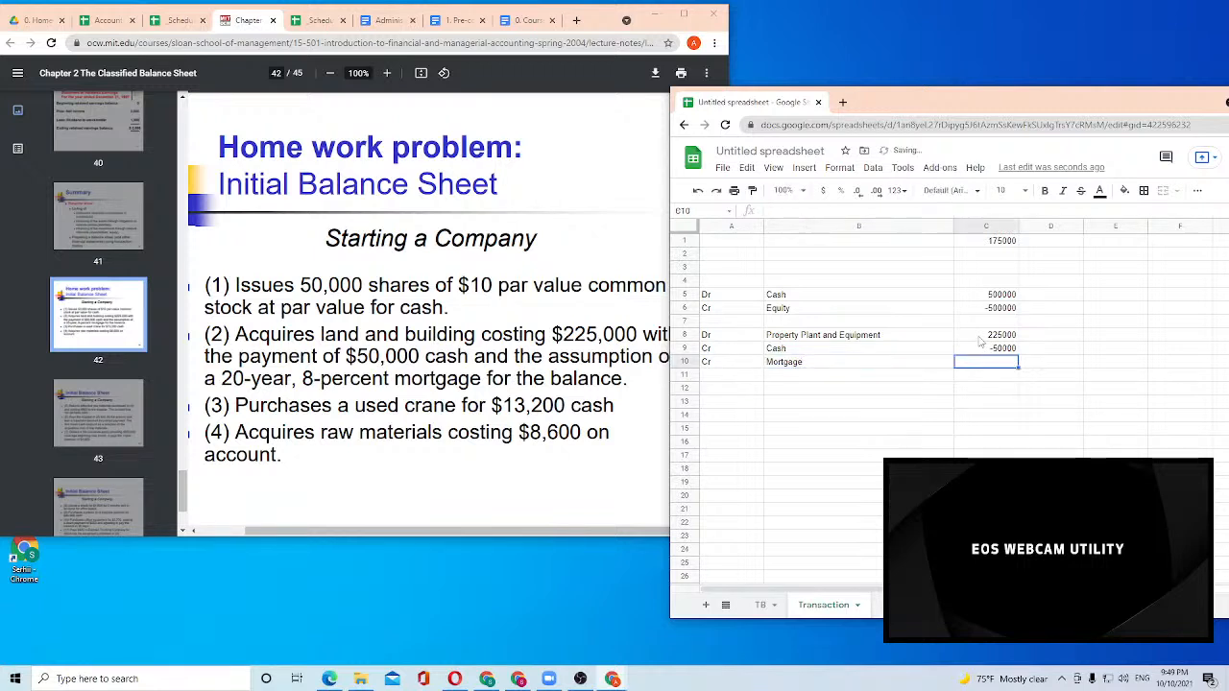
Calculate the Mortgage credit in C10 with the formula =-C8-C9
text(-)
click(980, 338)
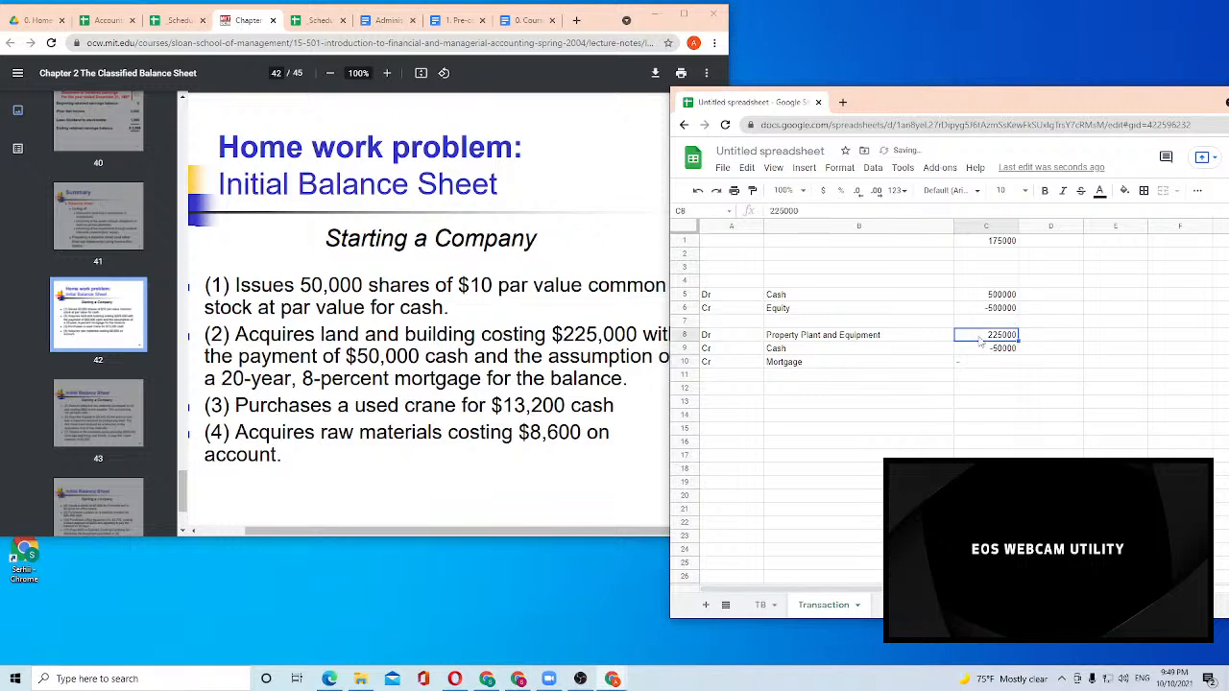
key(Down)
key(Down)
text(=-)
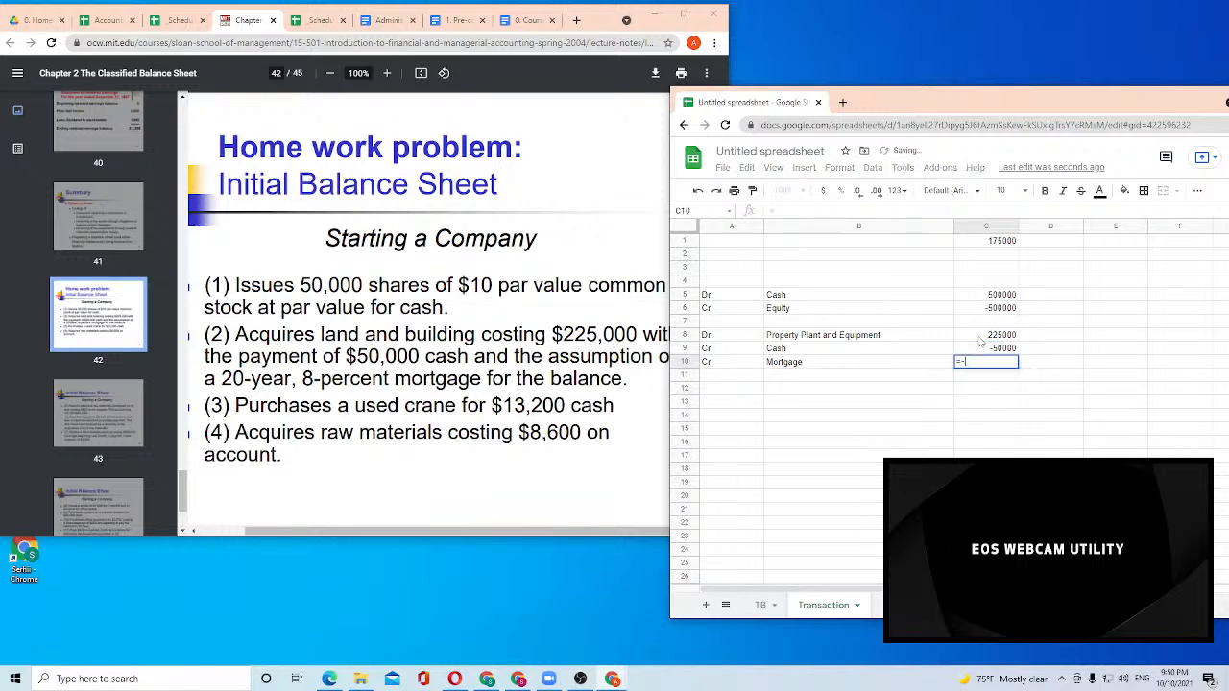
click(981, 341)
text(-)
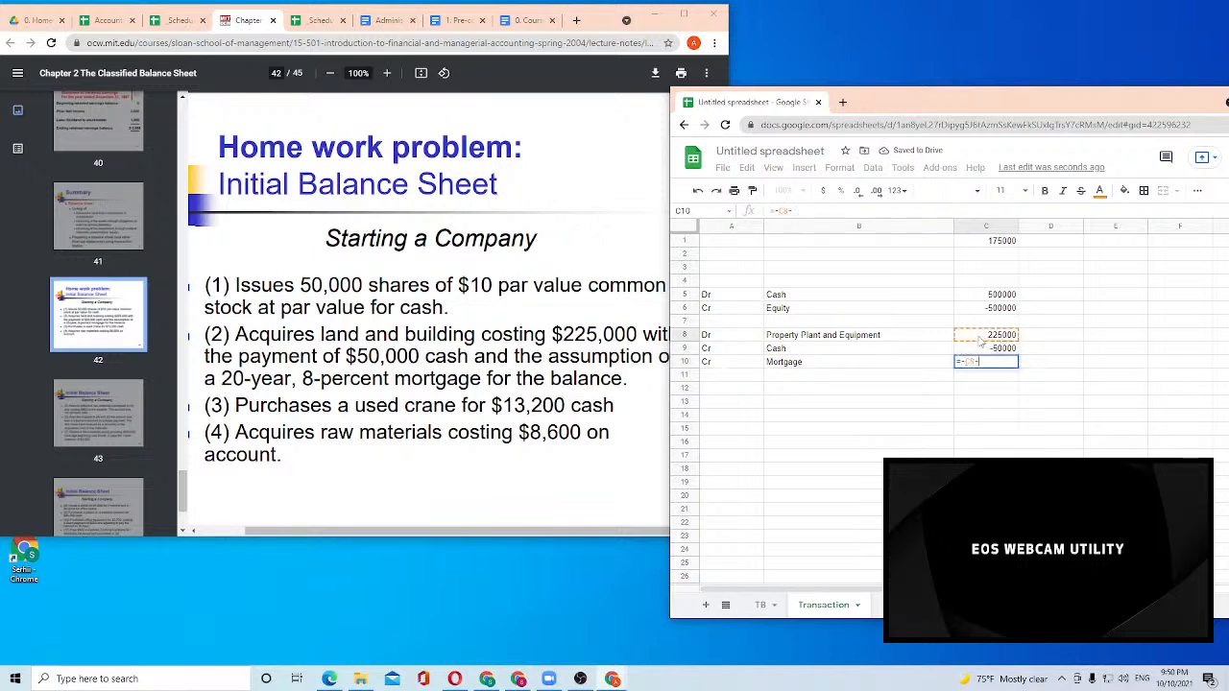
key(Up)
key(Return)
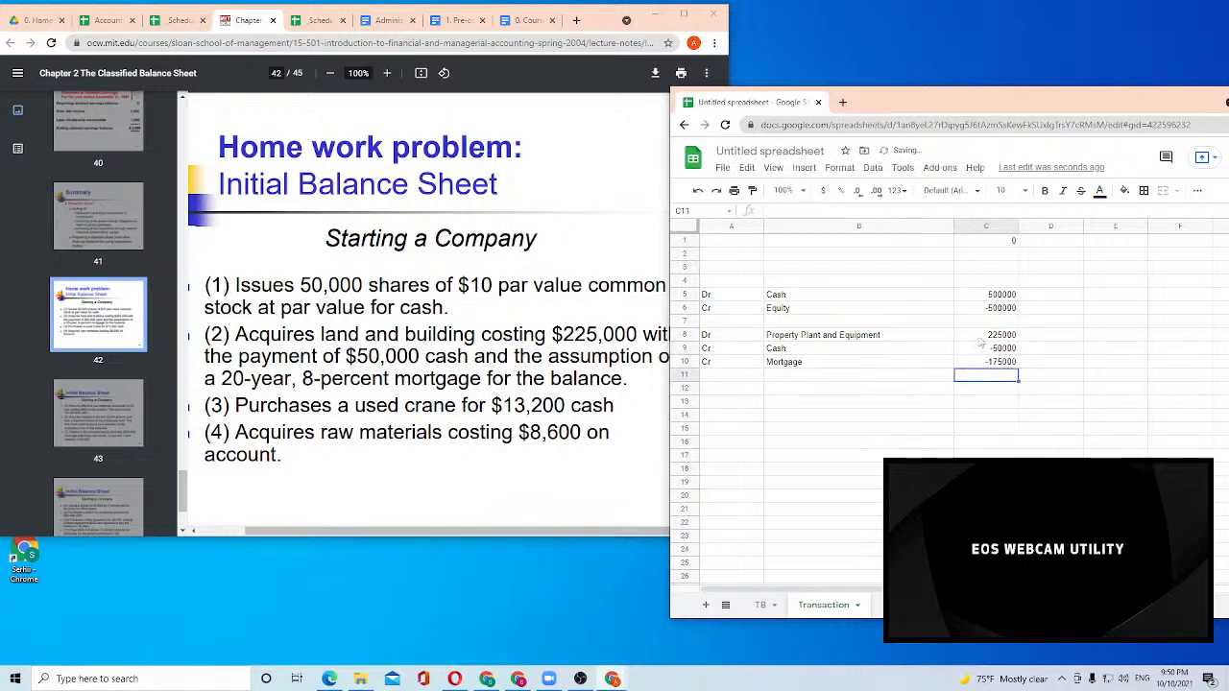
key(Left)
key(Left)
key(Down)
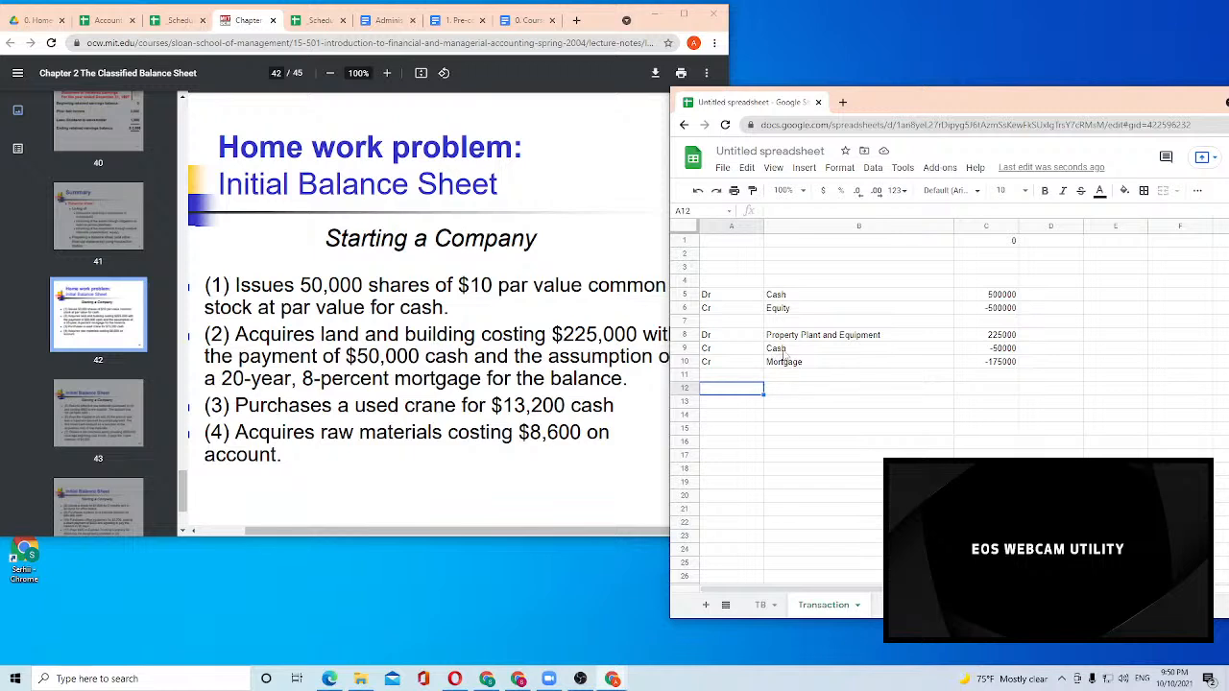
Title the TB sheet Trial Balance in A1
click(760, 605)
click(731, 256)
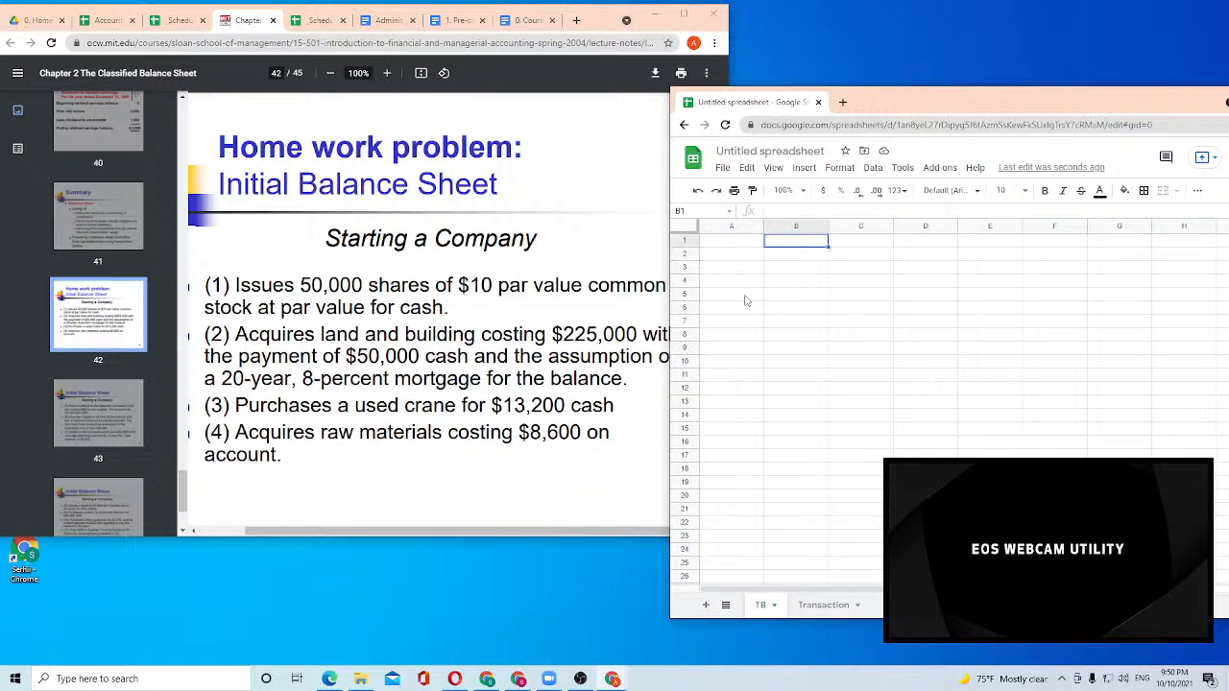
key(Down)
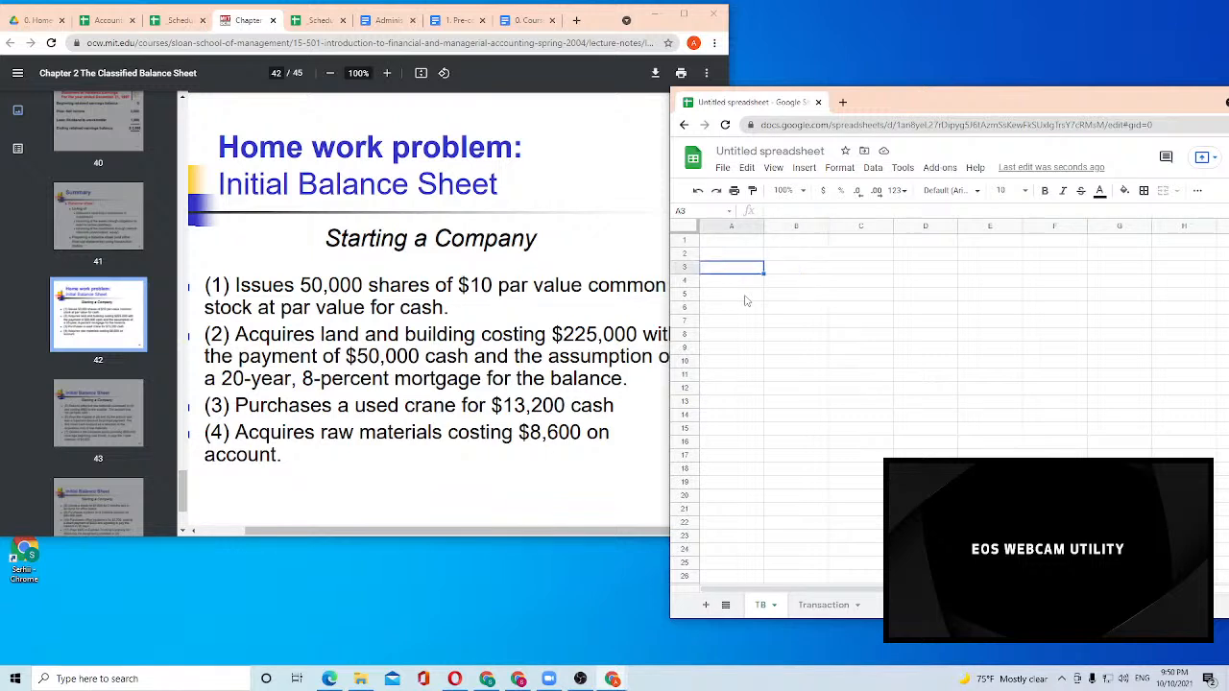
key(Up)
key(Up)
text(T)
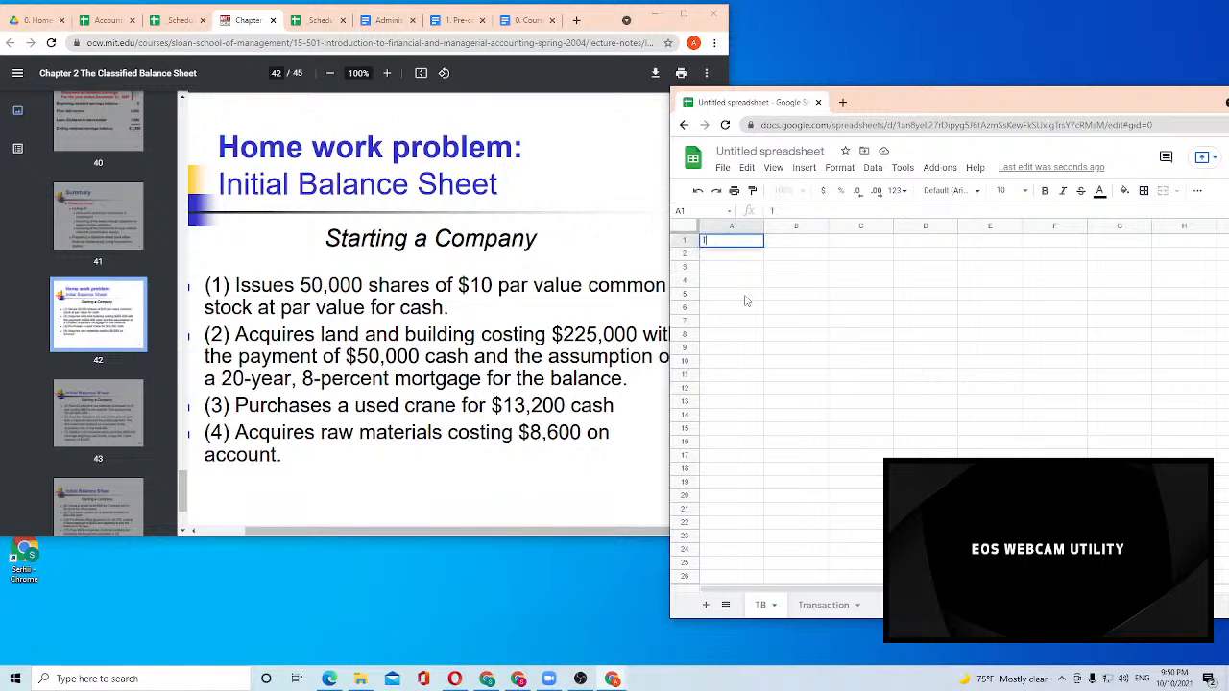
text(rial Balance)
key(Return)
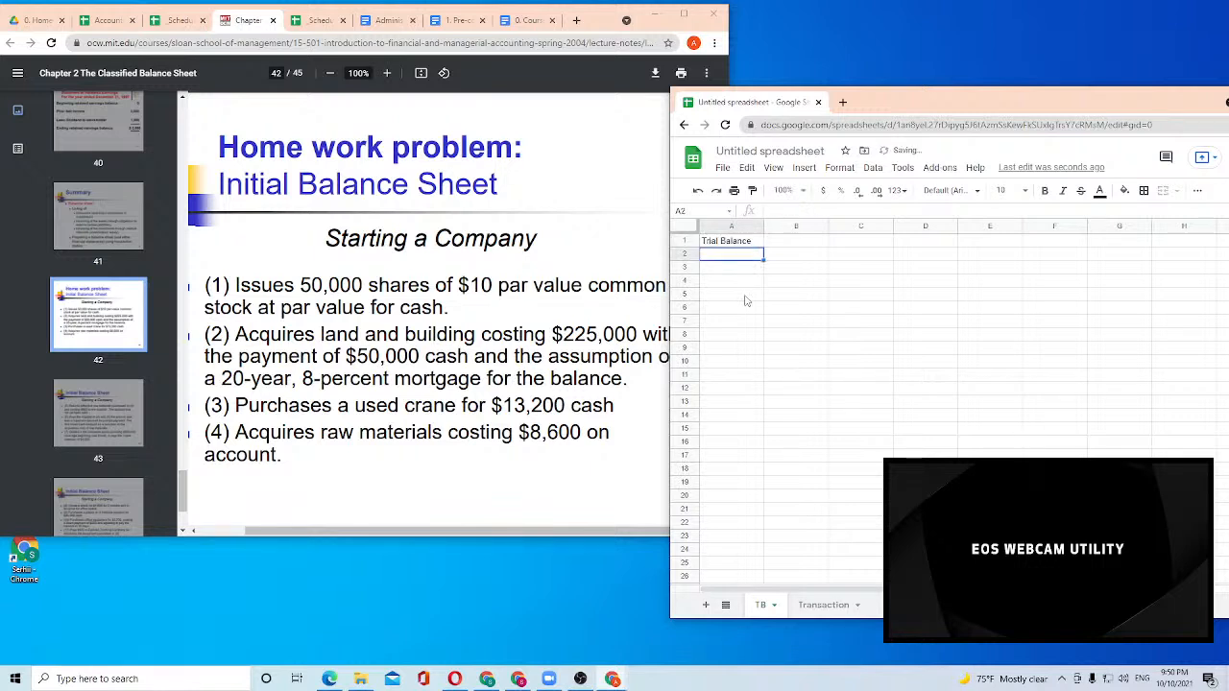
Enter the column heading Period1 in C1 of the TB sheet
key(Down)
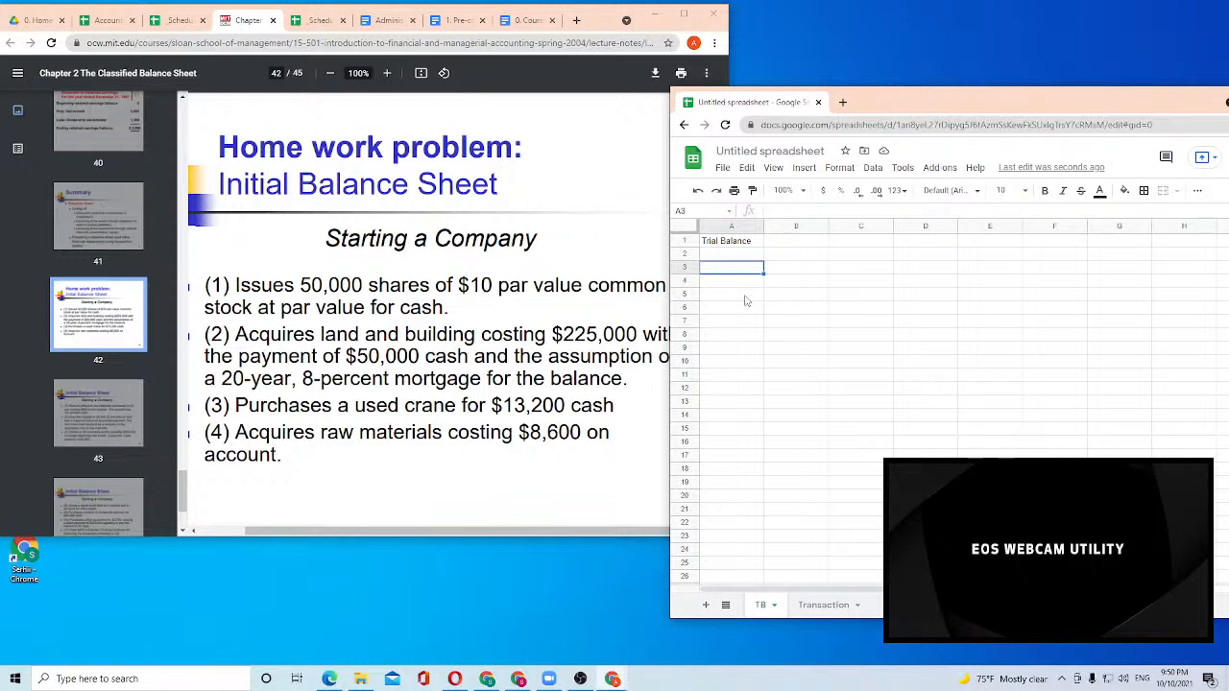
key(Right)
key(Up)
key(Up)
key(Right)
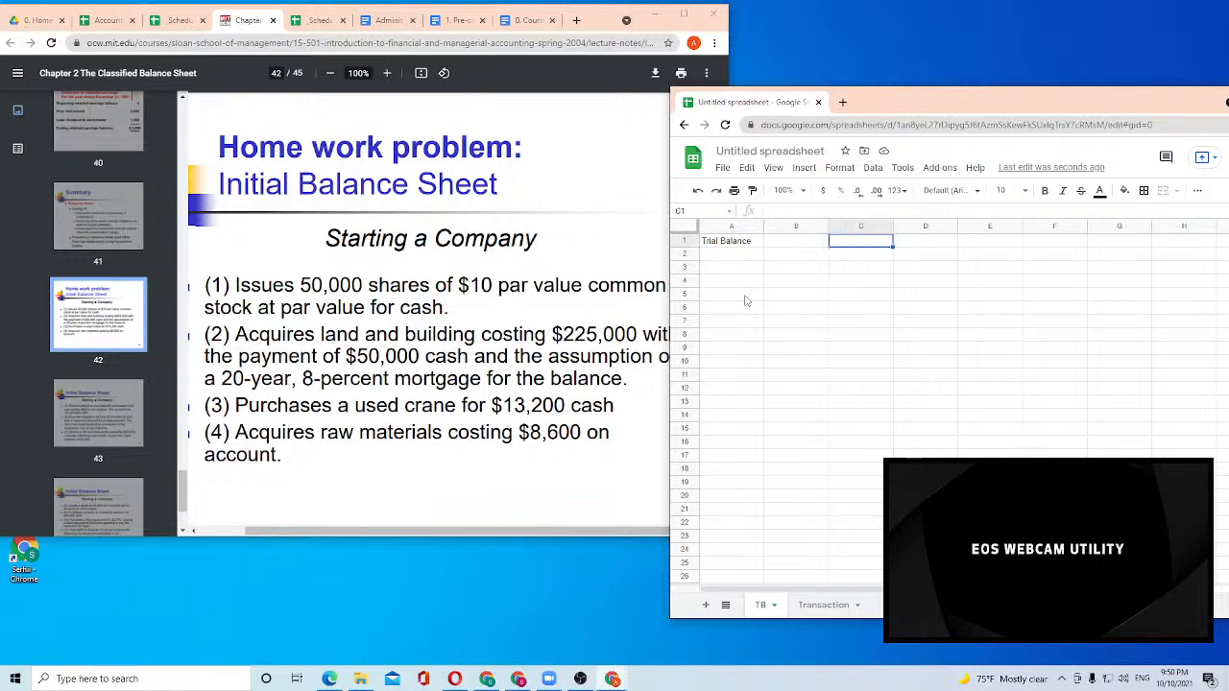
text(Pero)
text(iod)
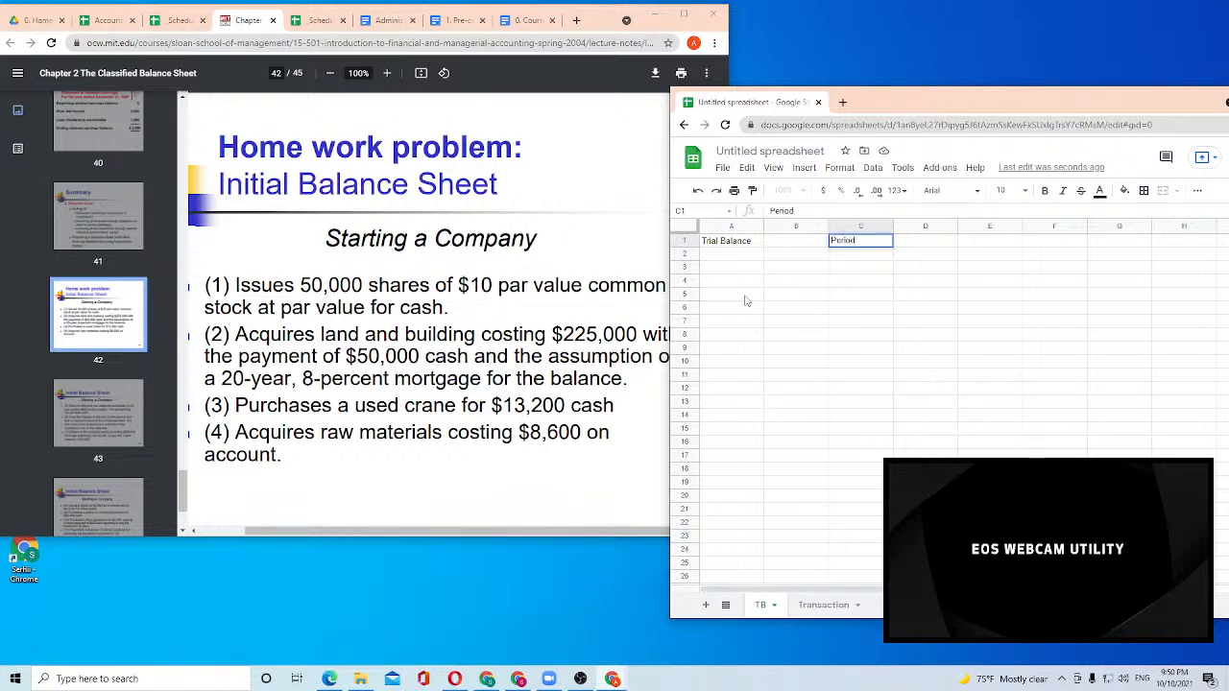
text(1)
key(Return)
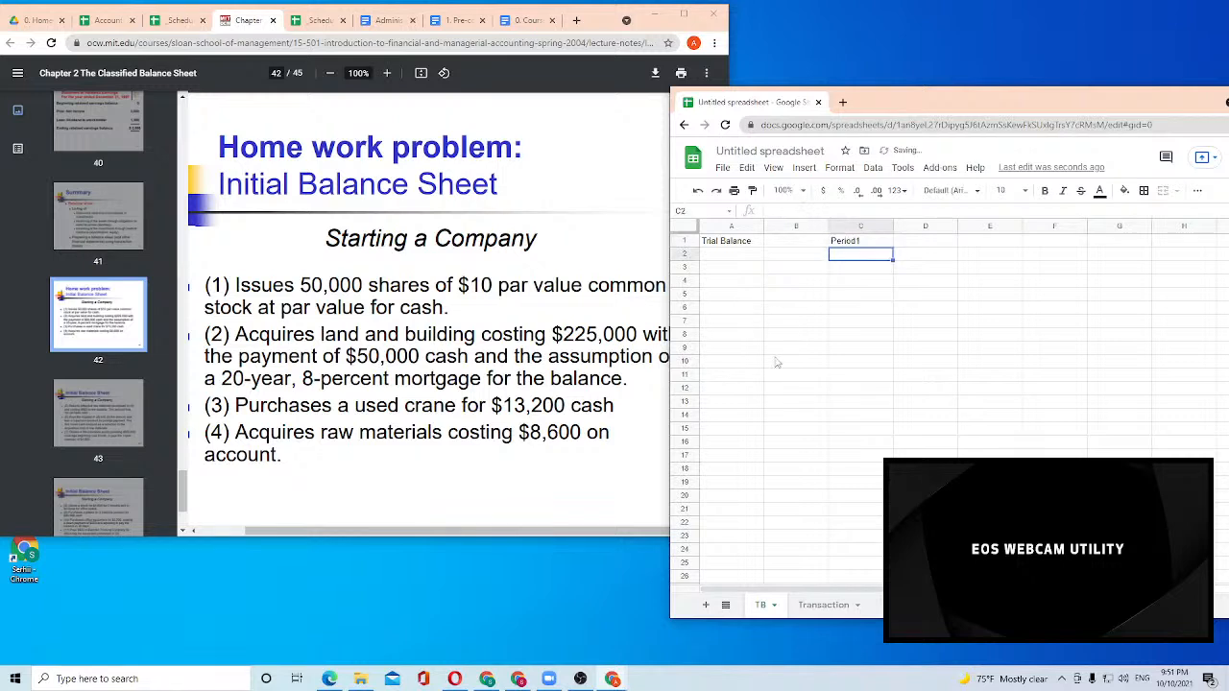
On the Transaction sheet, label the first Cash line with Period1 in D5
click(826, 607)
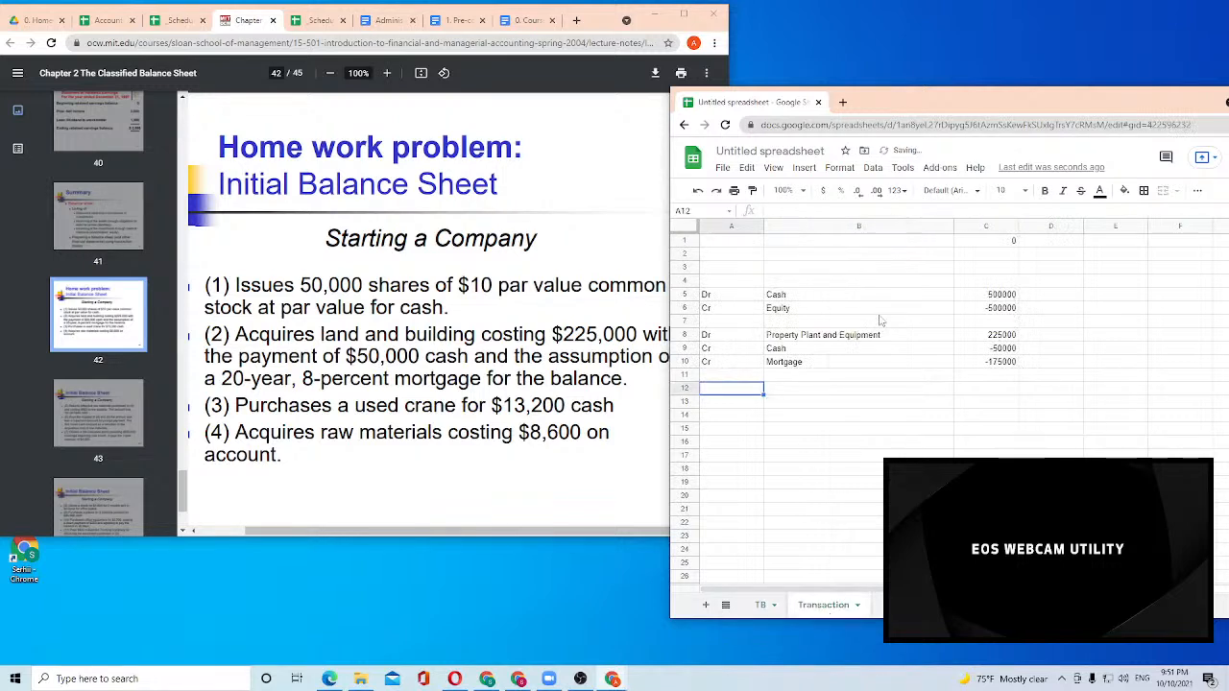
click(1066, 298)
text(Pe)
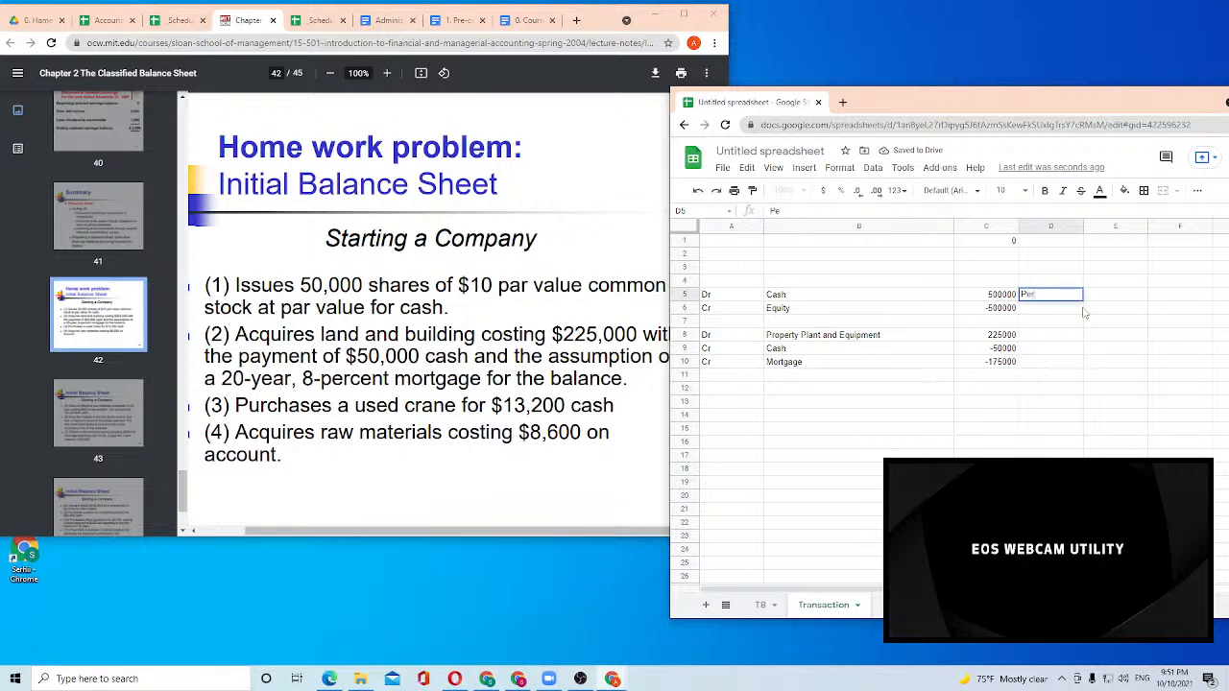
text(riod1)
key(Return)
key(Up)
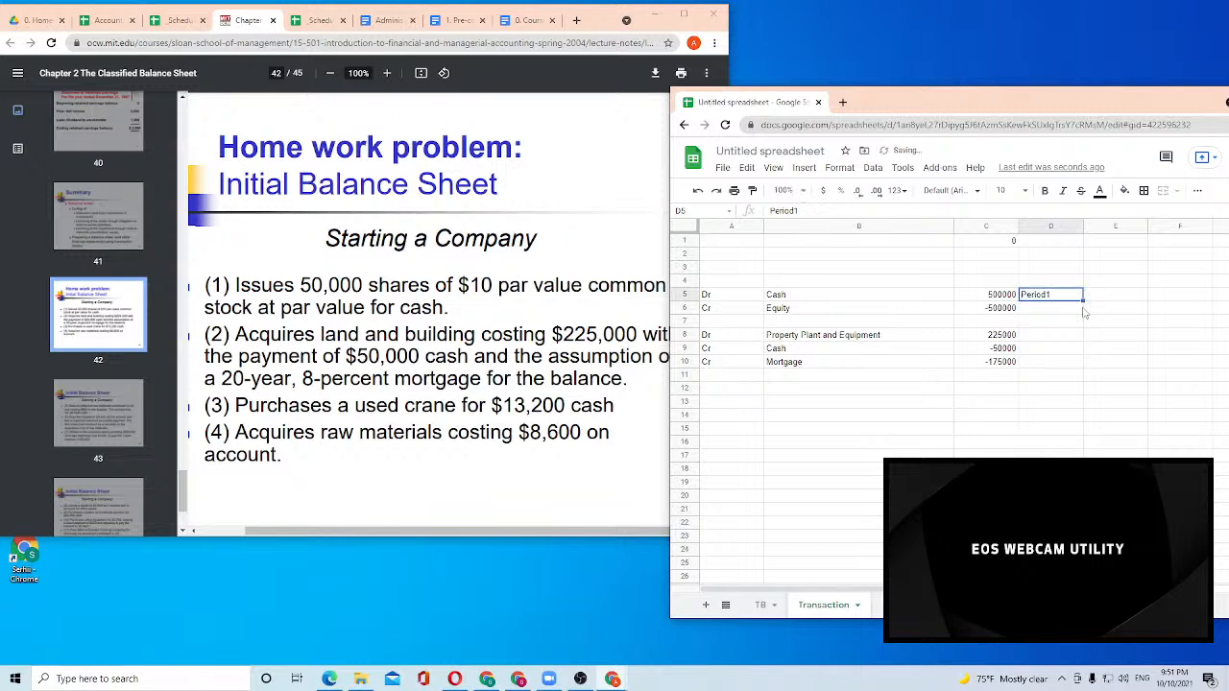
Copy the Period1 label to the remaining entry lines in D6 and D8 through D10
key(ctrl+c)
key(Down)
key(ctrl+v)
key(Down)
key(Down)
key(Down)
key(Up)
key(ctrl+v)
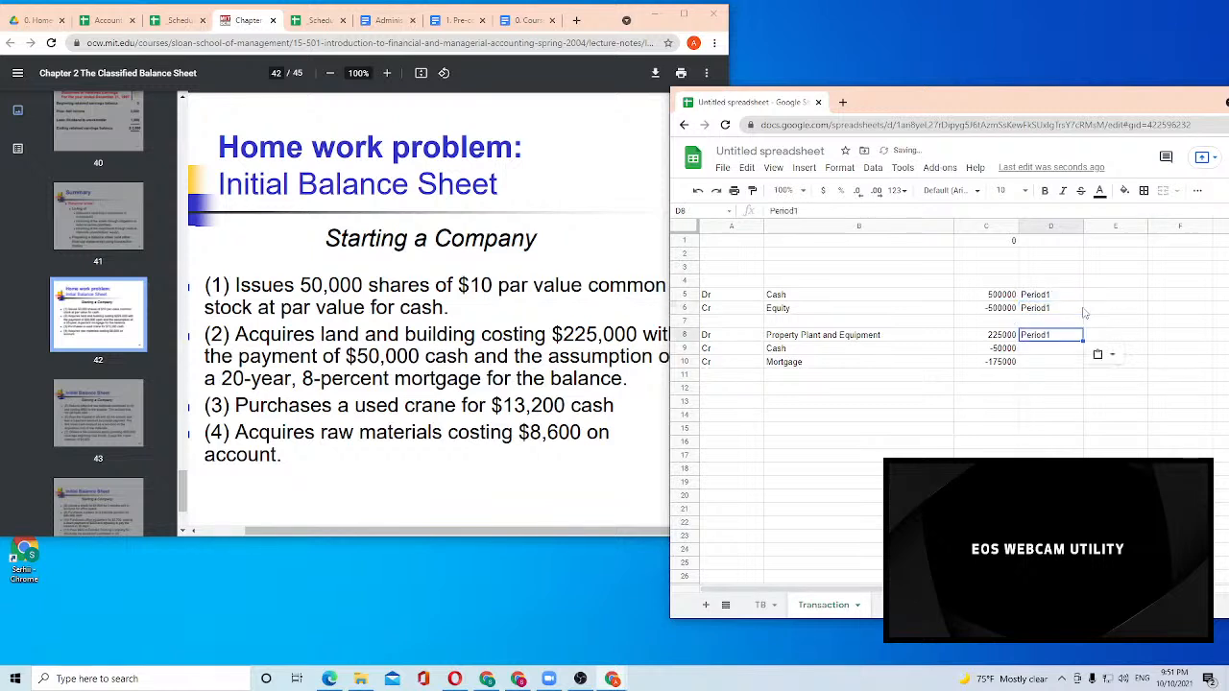
key(Down)
key(ctrl+v)
key(Down)
key(ctrl+v)
key(Up)
key(Left)
key(Left)
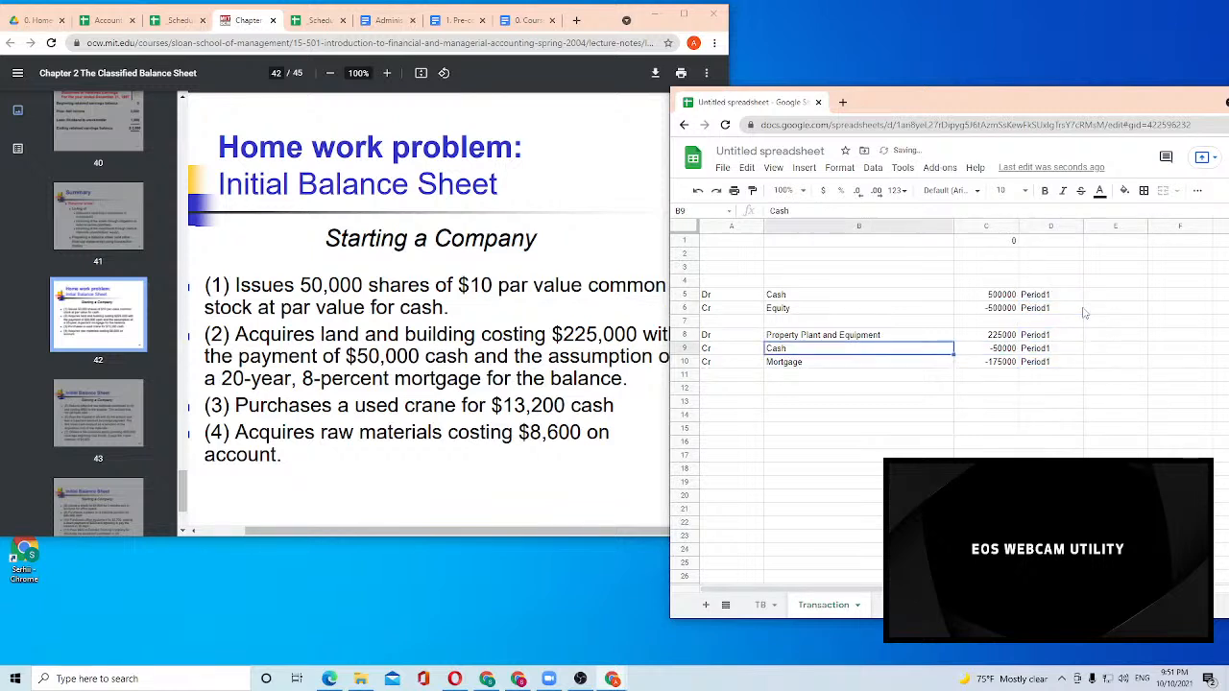
Copy the account names in B5:B10 of the Transaction sheet to the TB sheet, starting at A3
click(761, 606)
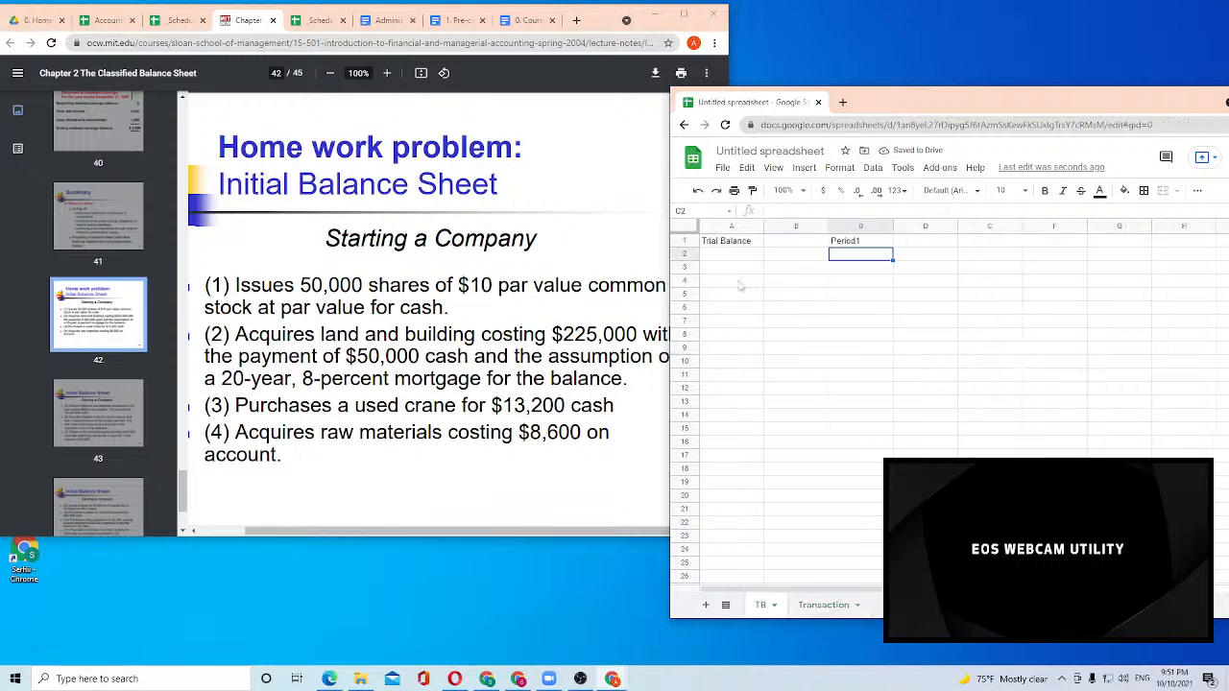
click(744, 268)
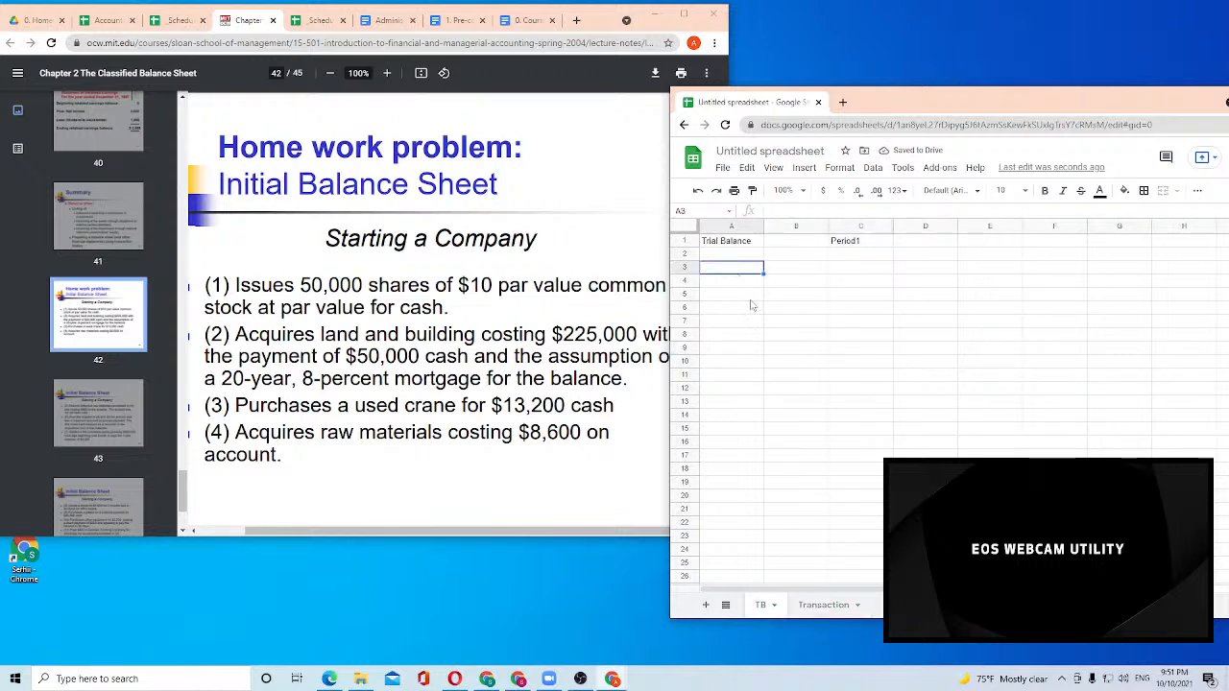
click(823, 605)
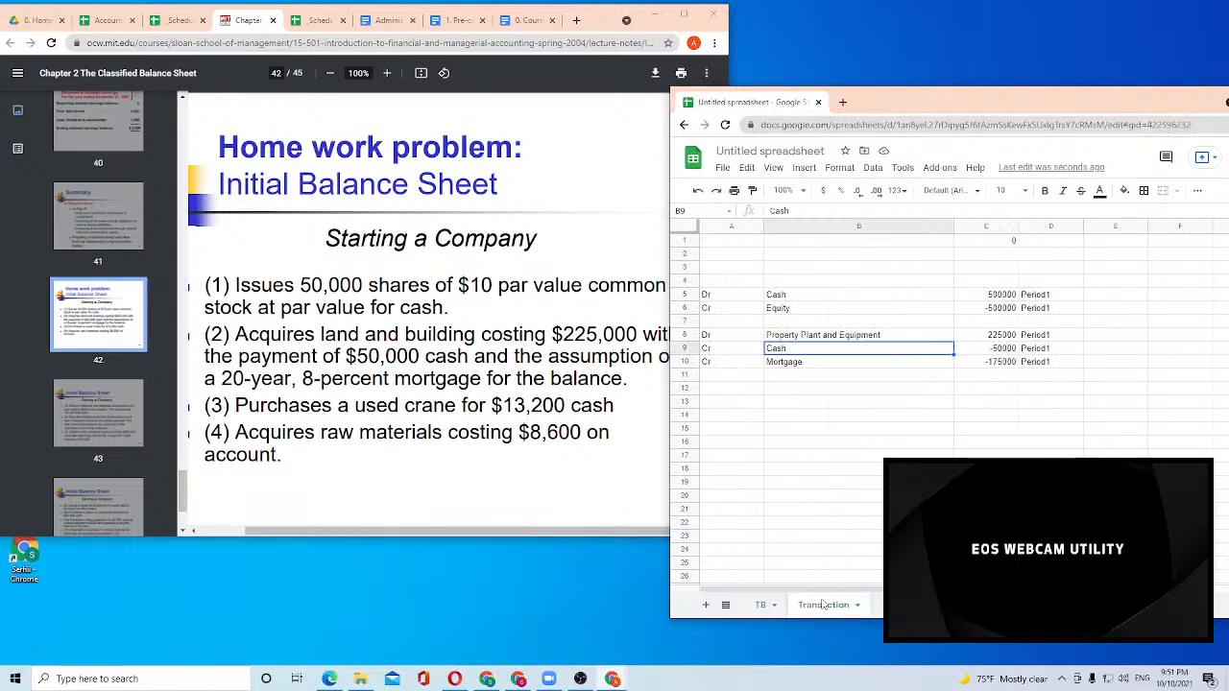
drag(800, 297, 807, 367)
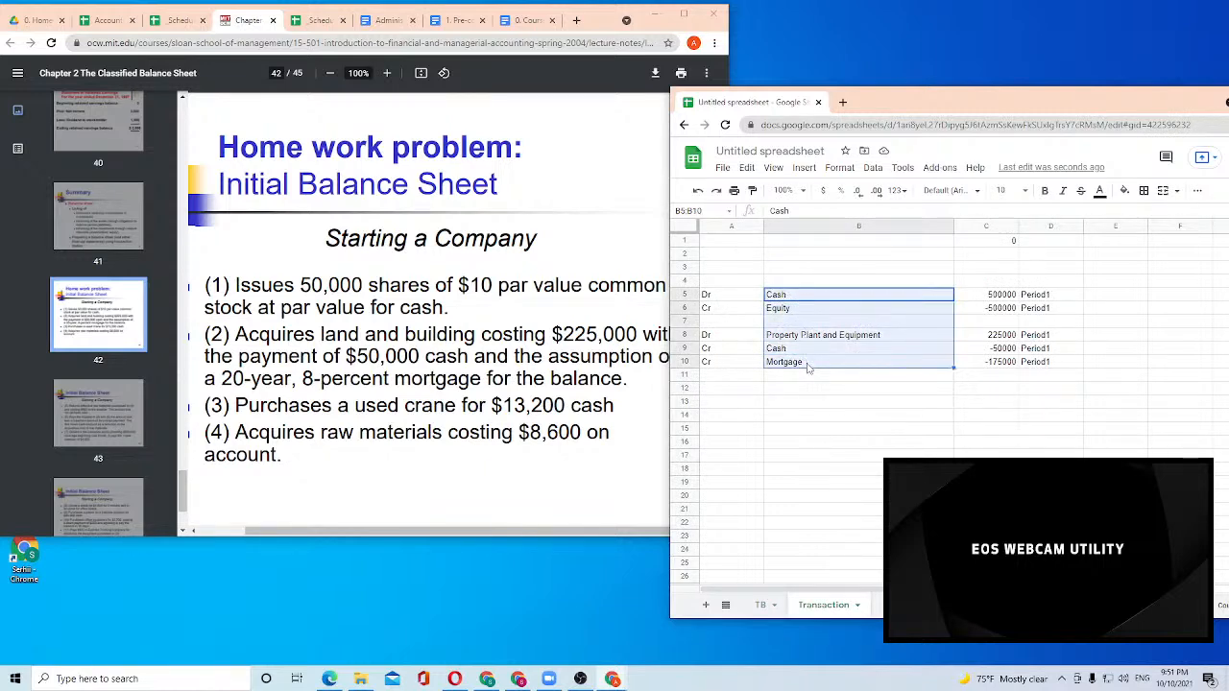
click(760, 605)
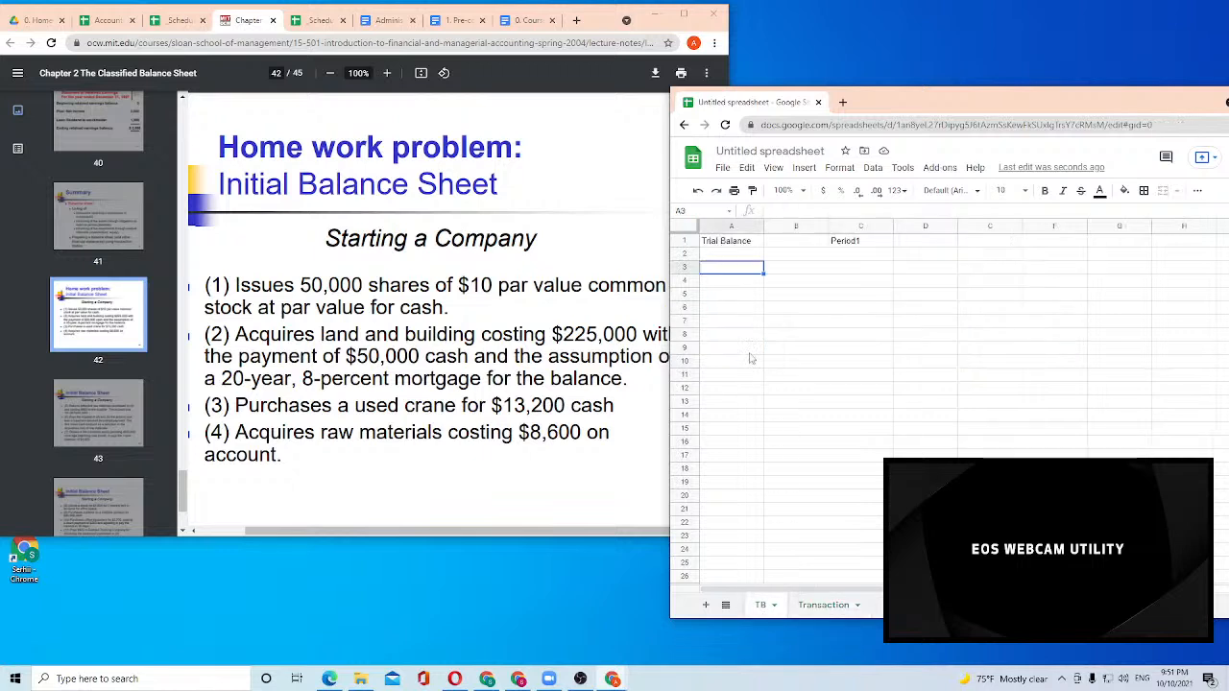
key(ctrl+b)
key(ctrl+v)
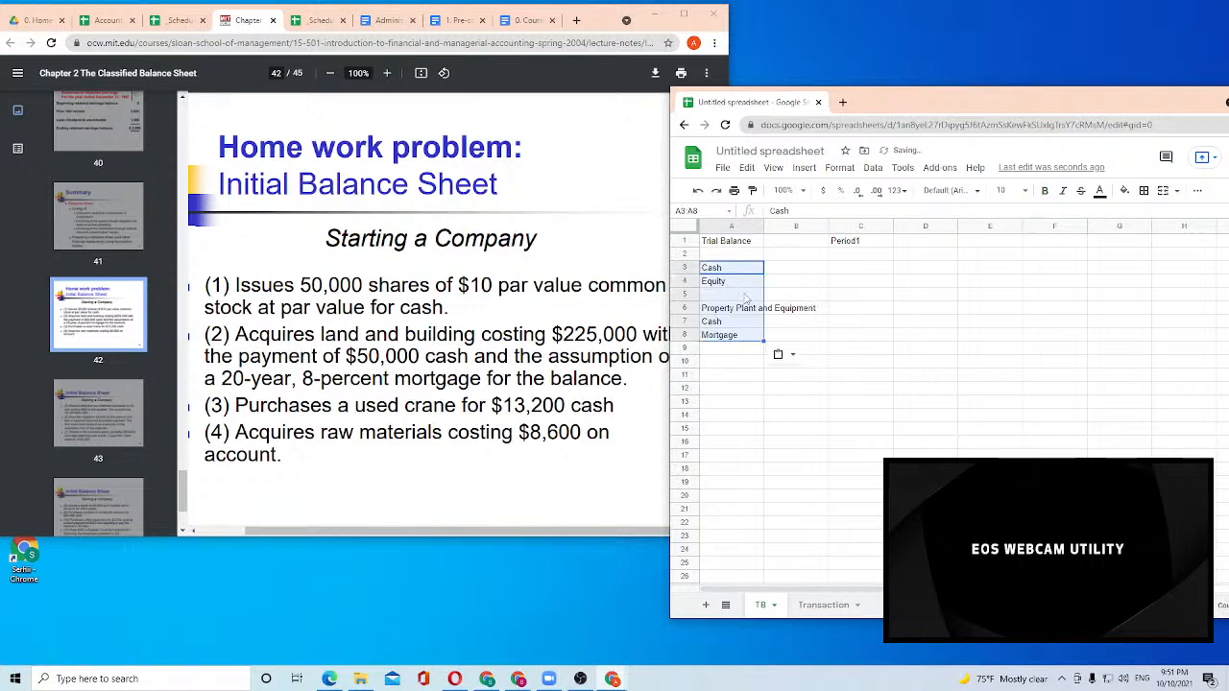
Delete row 7 with the duplicate Cash account from the TB sheet
click(694, 321)
right_click(693, 321)
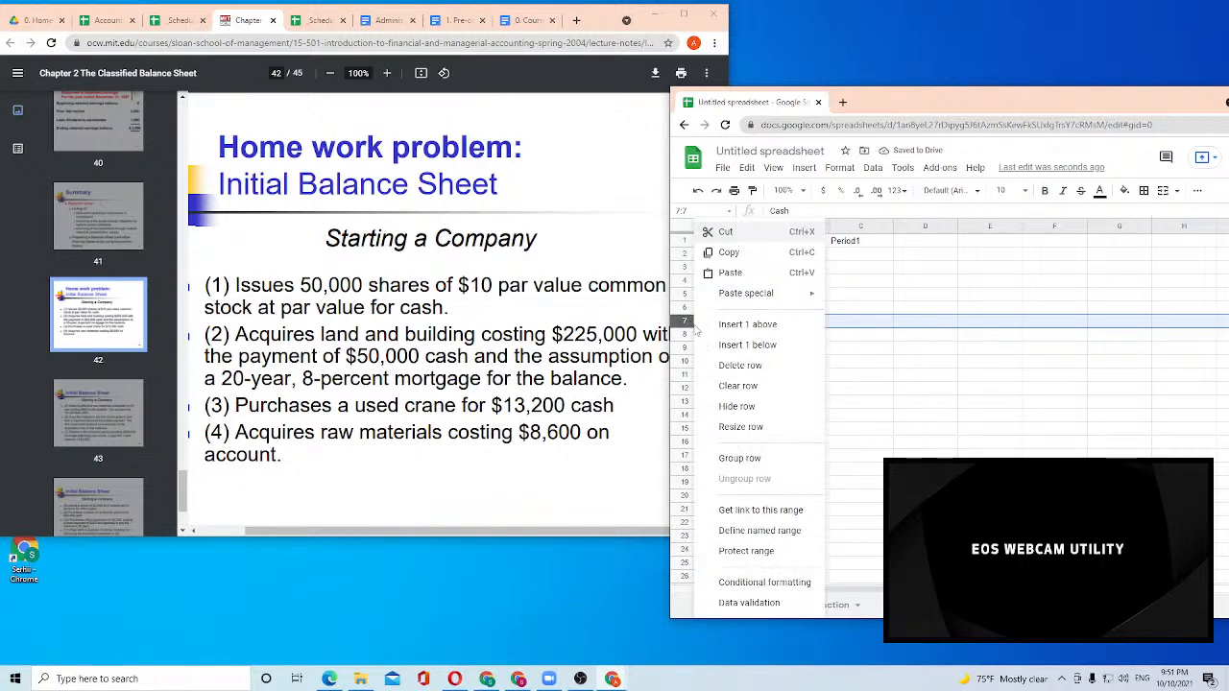
click(753, 376)
Rearrange the account list by moving Equity to A10 and Property Plant and Equipment to A4
click(735, 309)
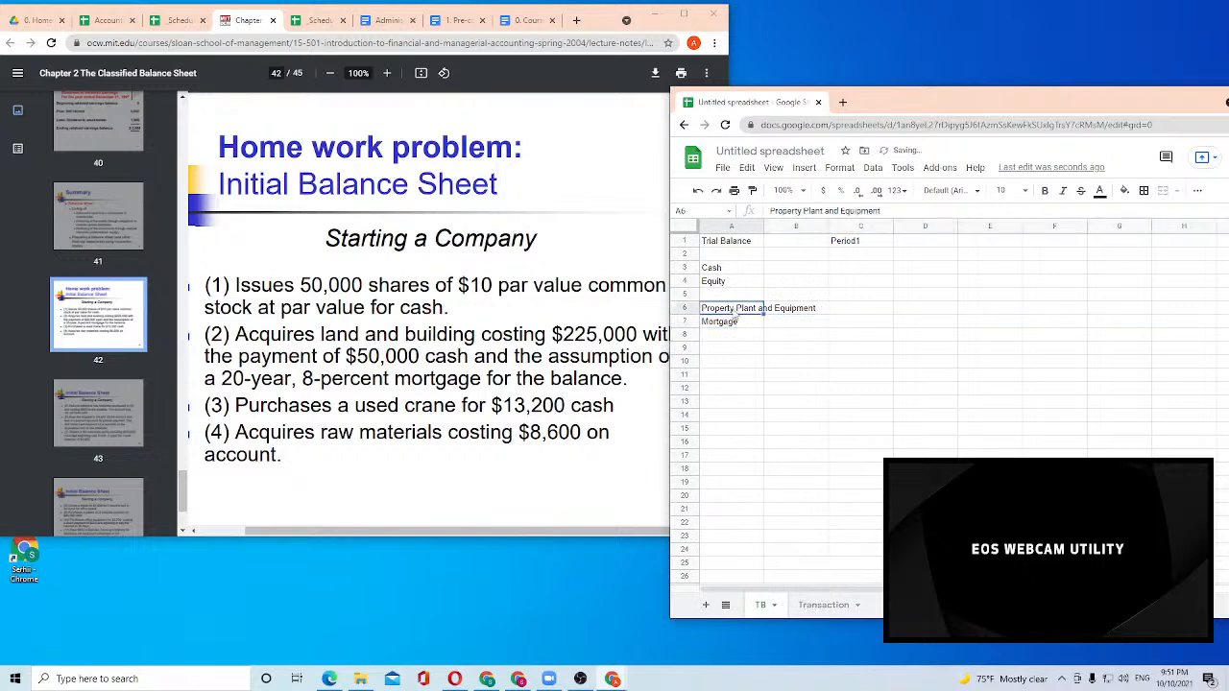
click(722, 284)
drag(722, 288, 731, 366)
click(730, 307)
drag(730, 306, 729, 279)
Add the section headings Assets in A2 and Liabilities in A6
click(729, 257)
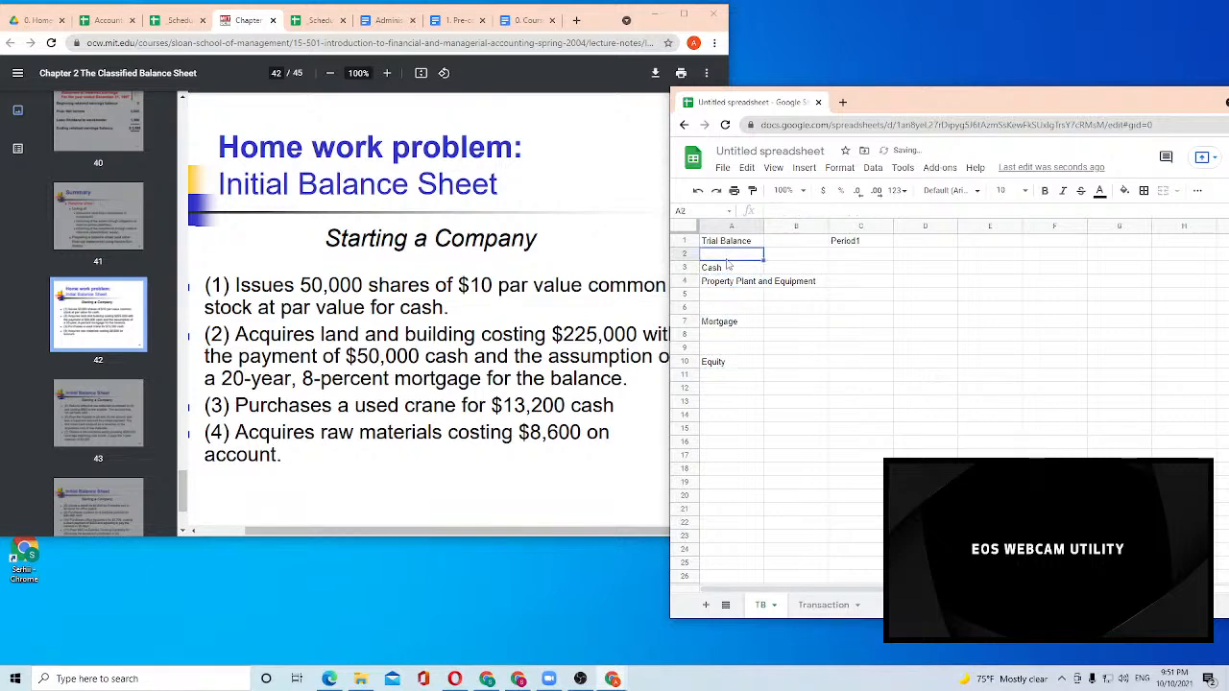
text(Assets)
key(Return)
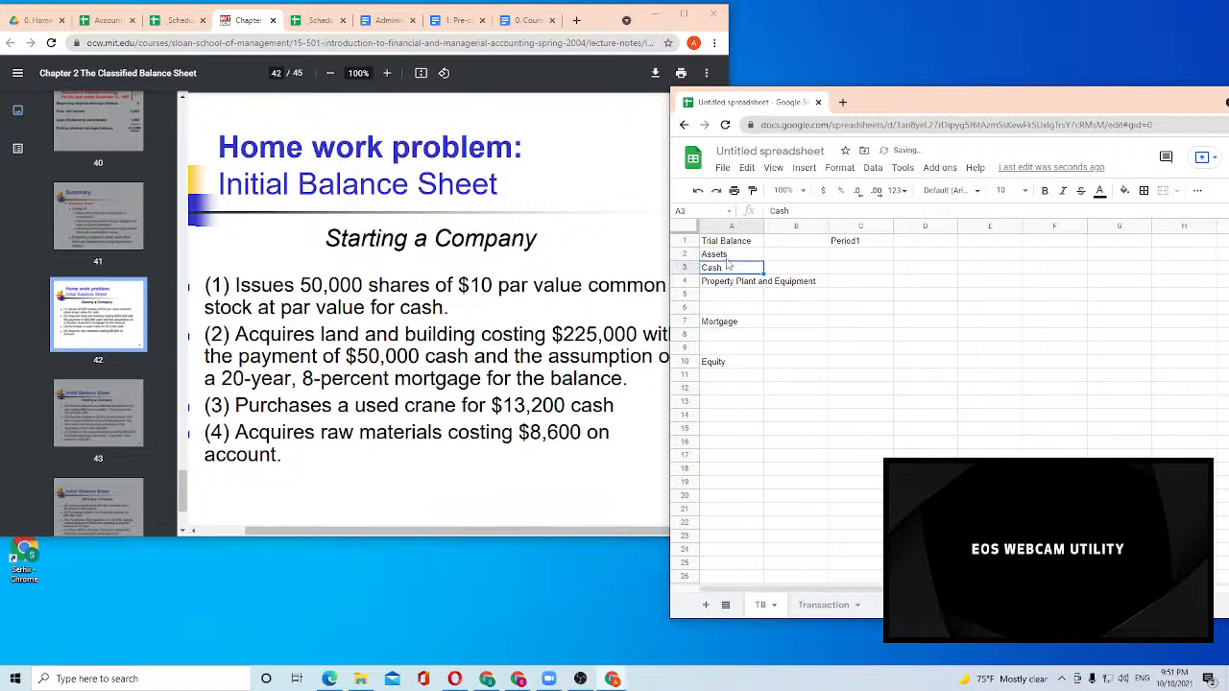
key(Down)
key(Down)
key(Down)
text(Liabi)
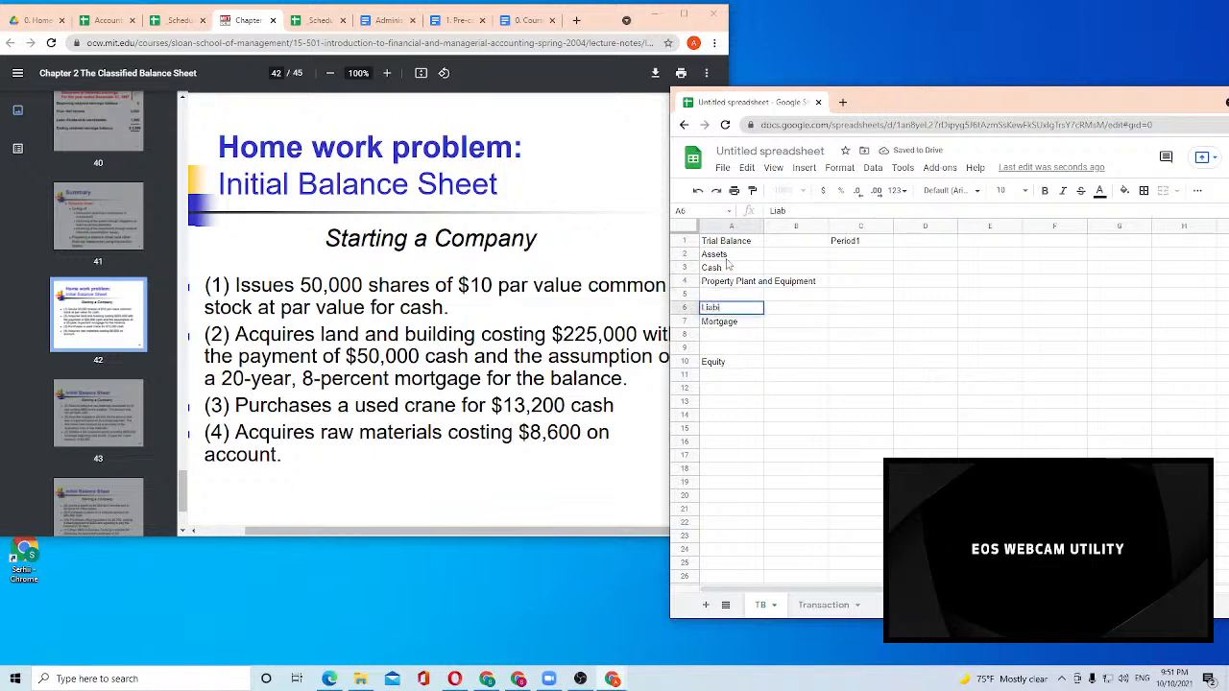
text(lities)
key(Return)
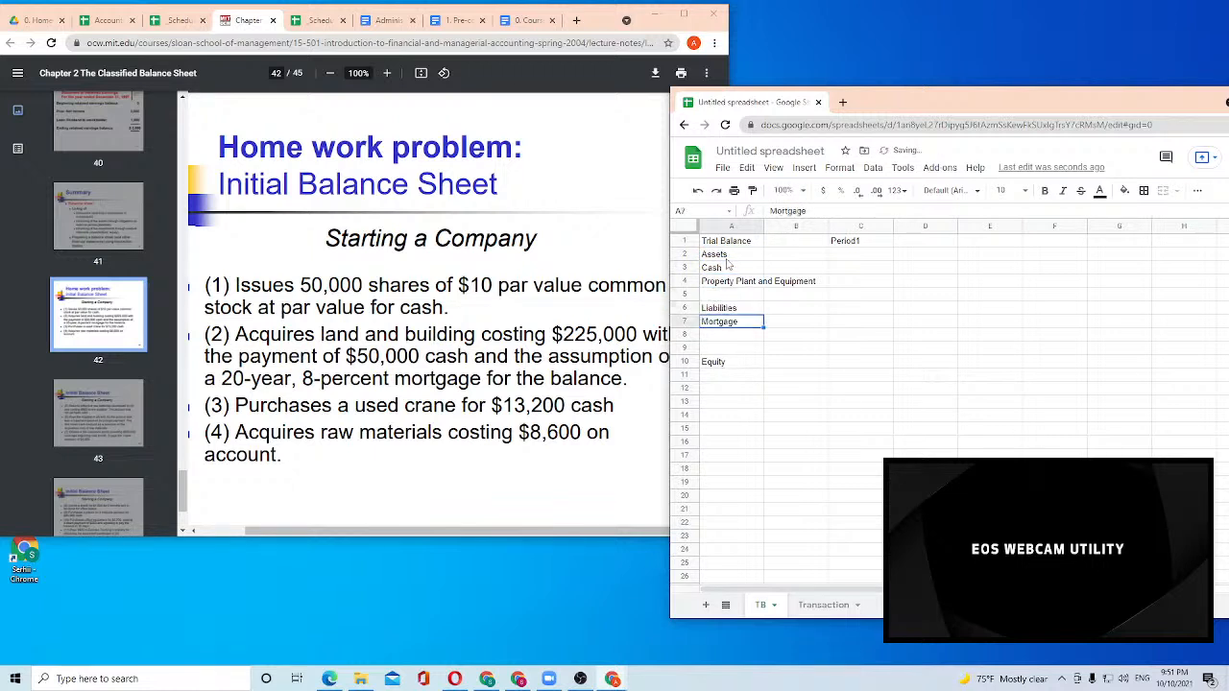
key(Down)
key(Down)
key(Down)
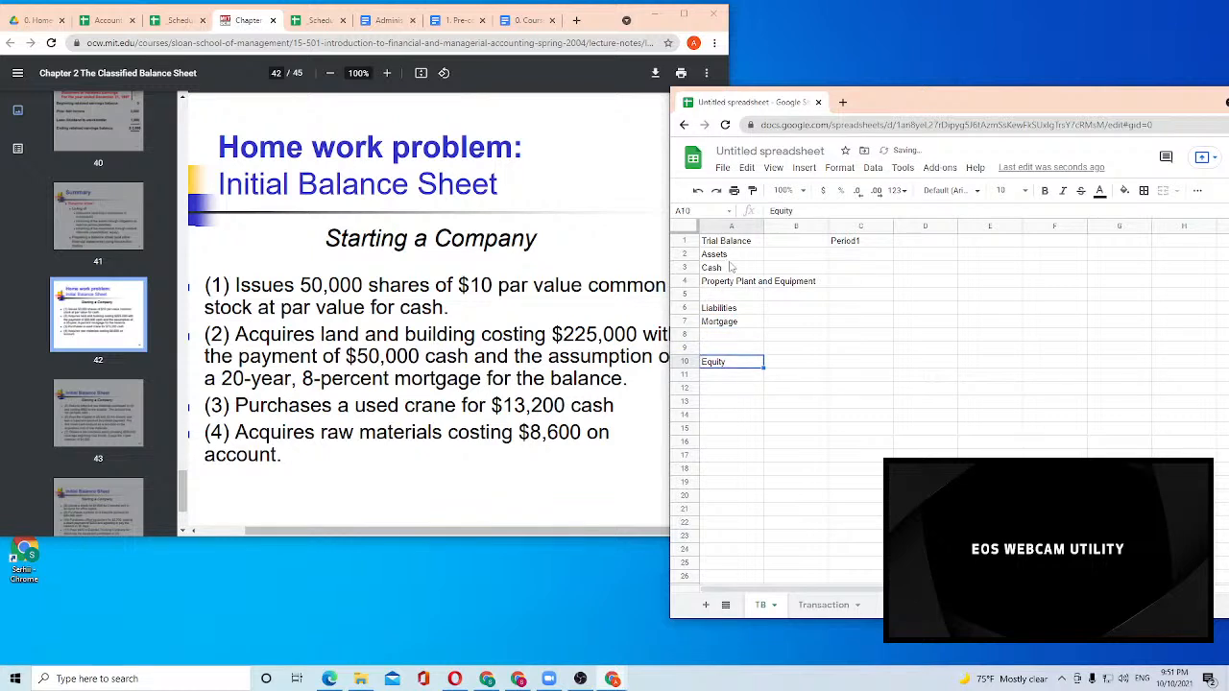
Make the Assets and Liabilities headings in A2 and A6 bold
click(728, 256)
key(ctrl+b)
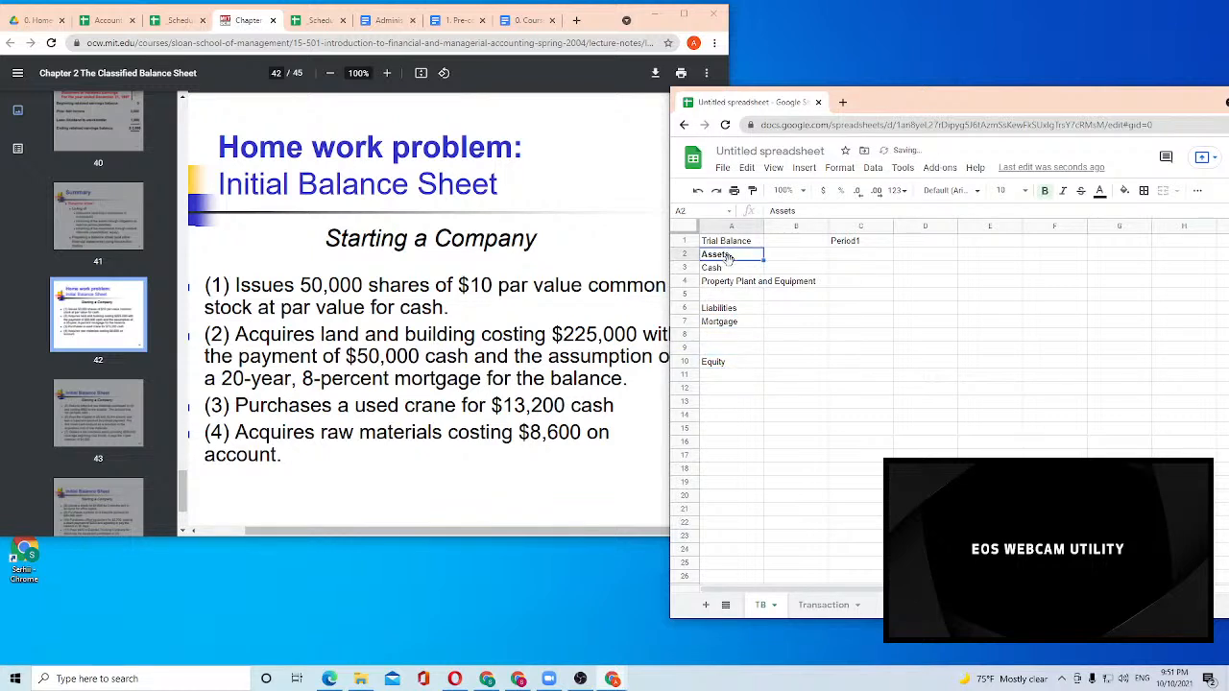
key(Down)
key(Down)
key(Down)
key(Down)
key(ctrl+b)
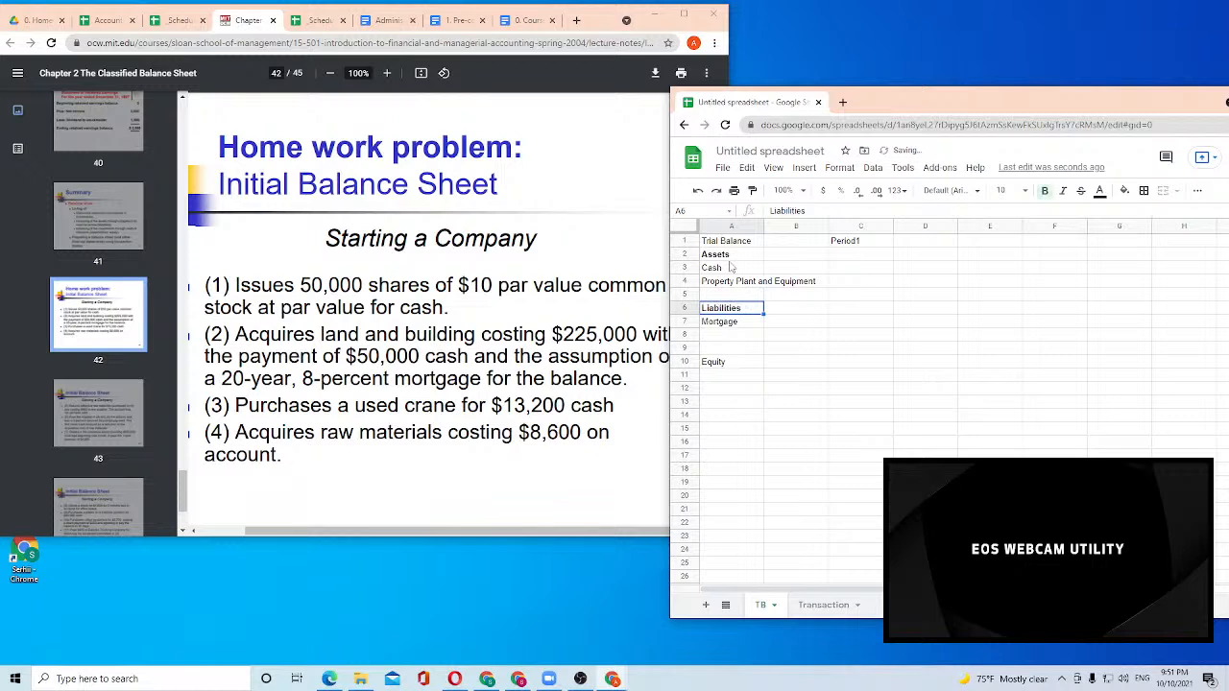
Widen column A to fit the longest account name and select the Period1 cell for Cash, C3
drag(765, 226, 832, 226)
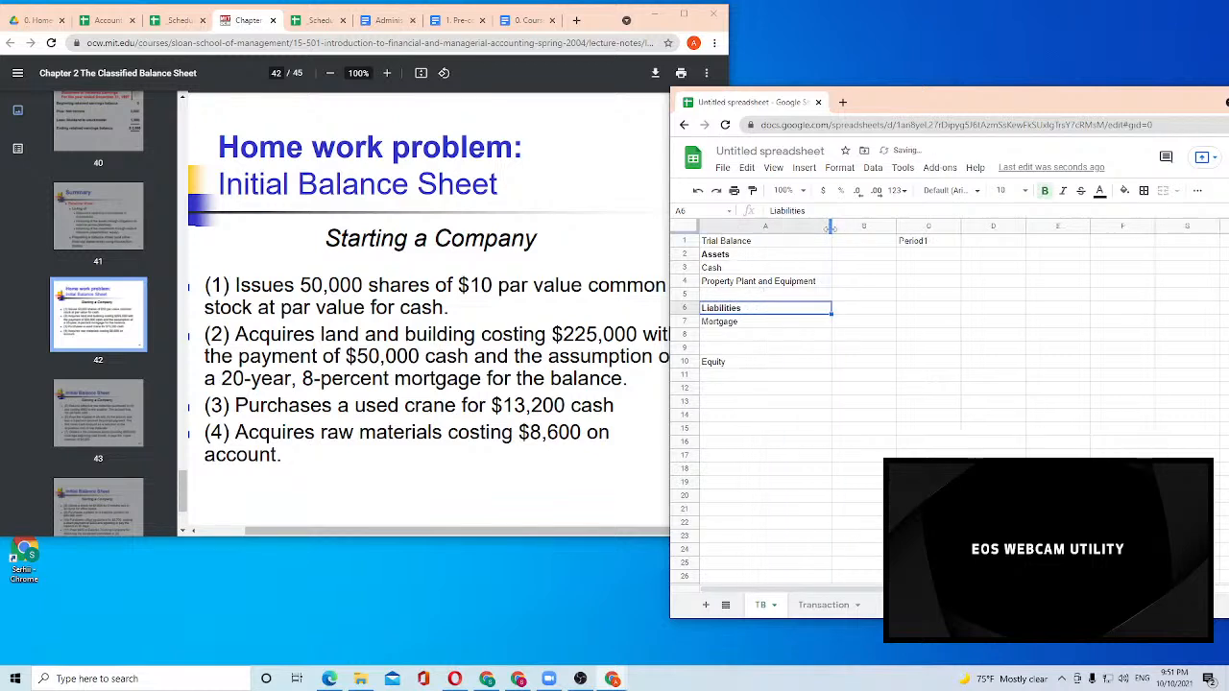
click(913, 279)
click(913, 272)
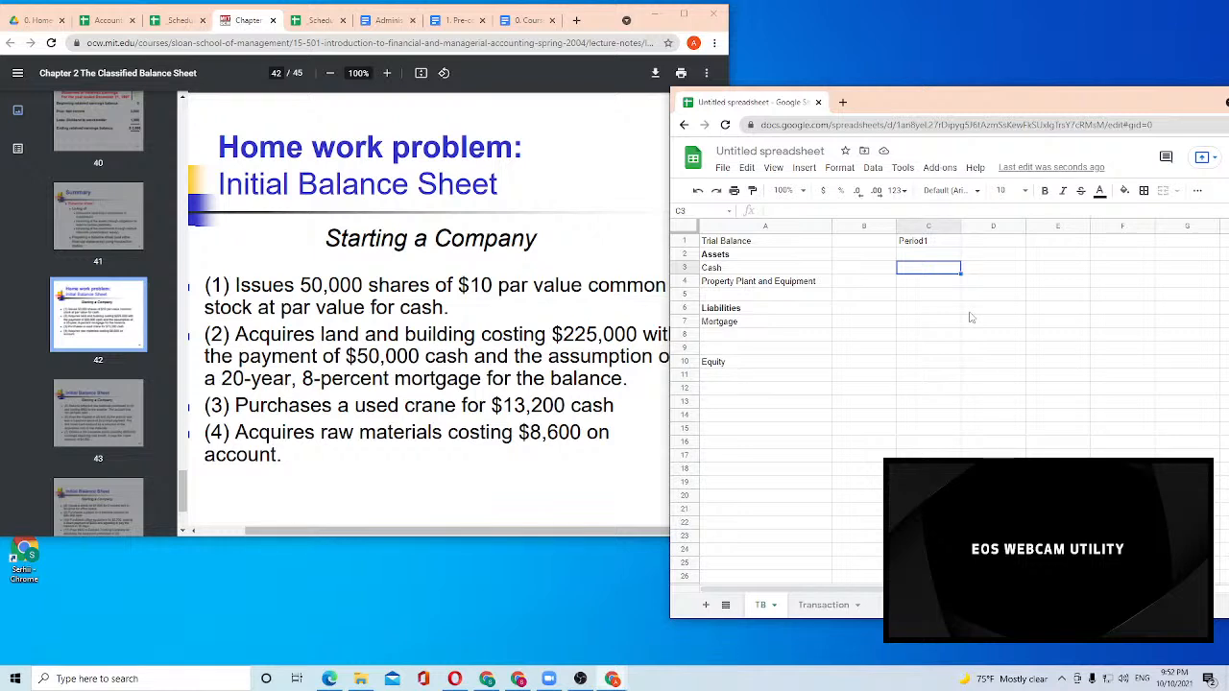
Start a formula in the Period1 cell for Cash, C3
text(=)
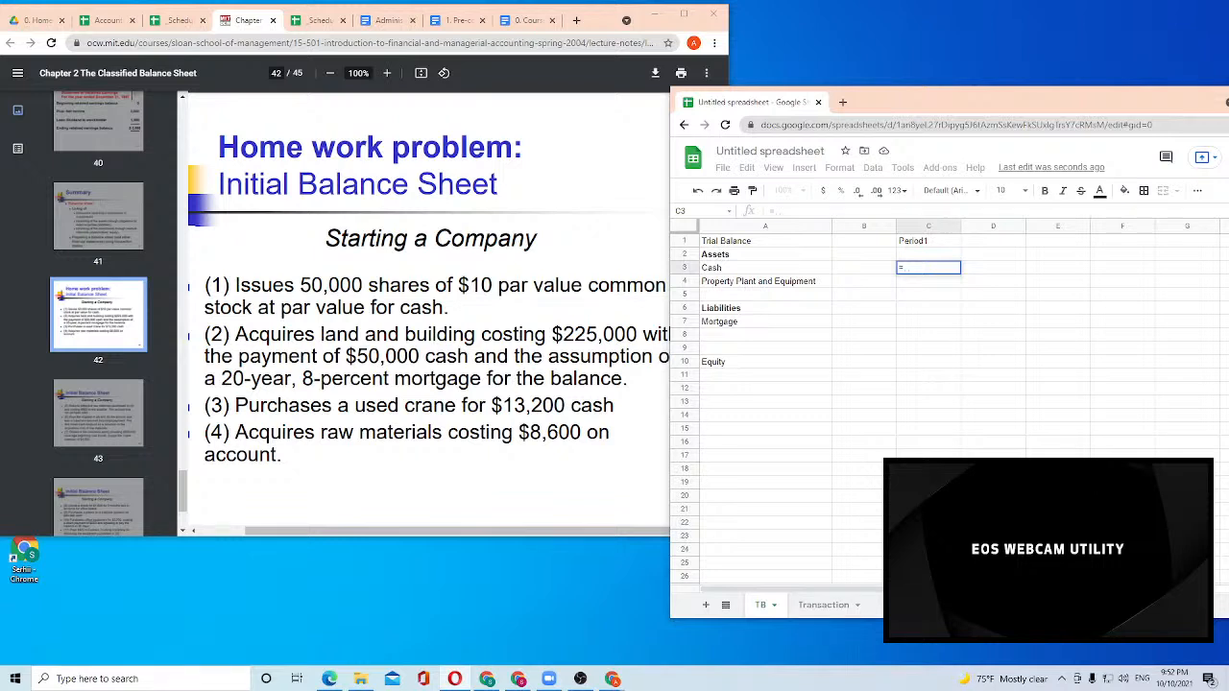
Switch to YouTube Studio in Opera, check the live stream's picture in full screen and its playback settings, and return to the spreadsheet
drag(1228, 192, 891, 72)
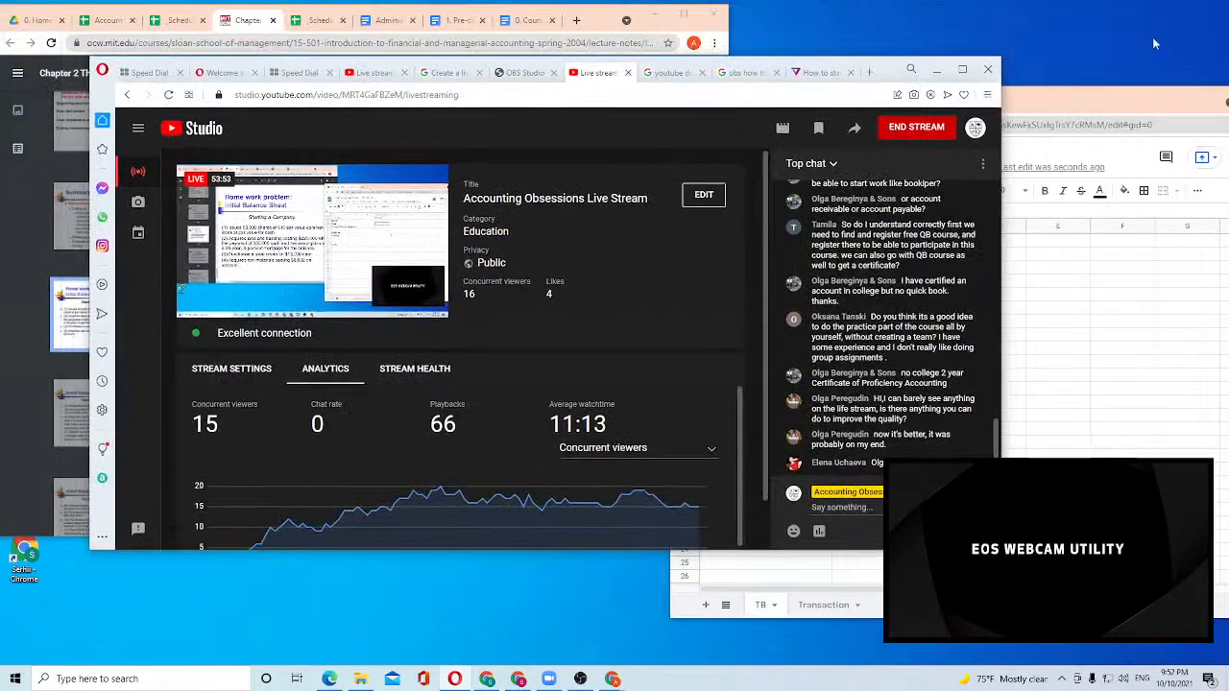
click(962, 69)
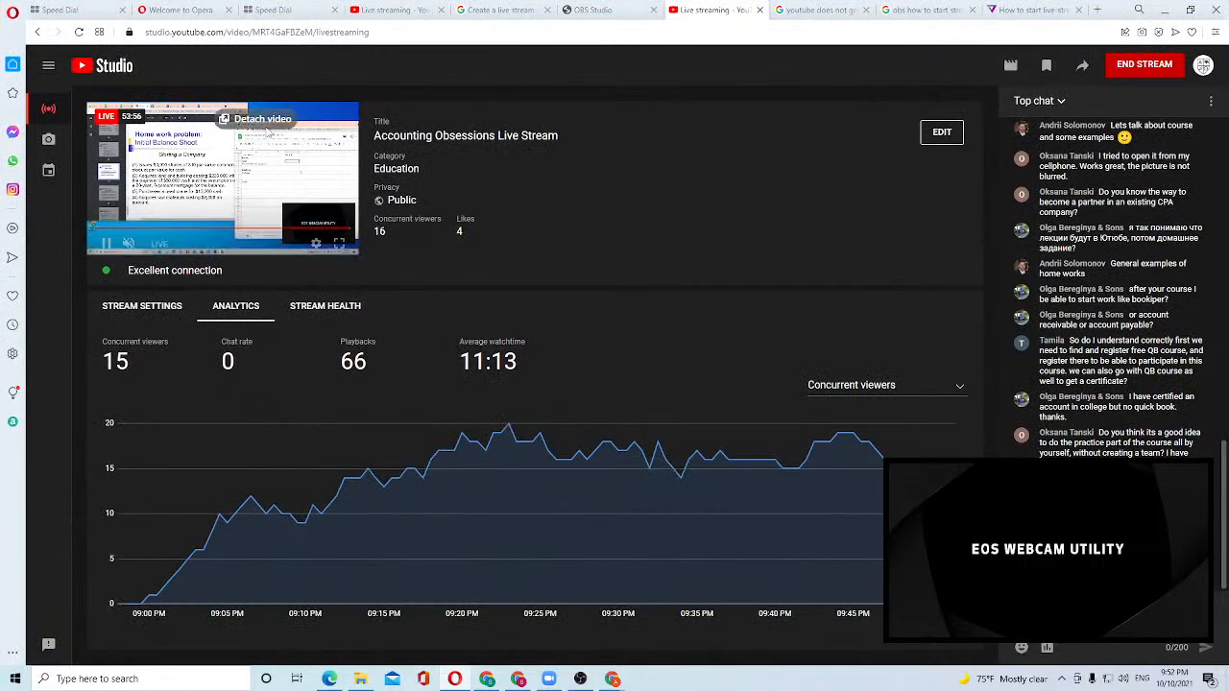
click(339, 243)
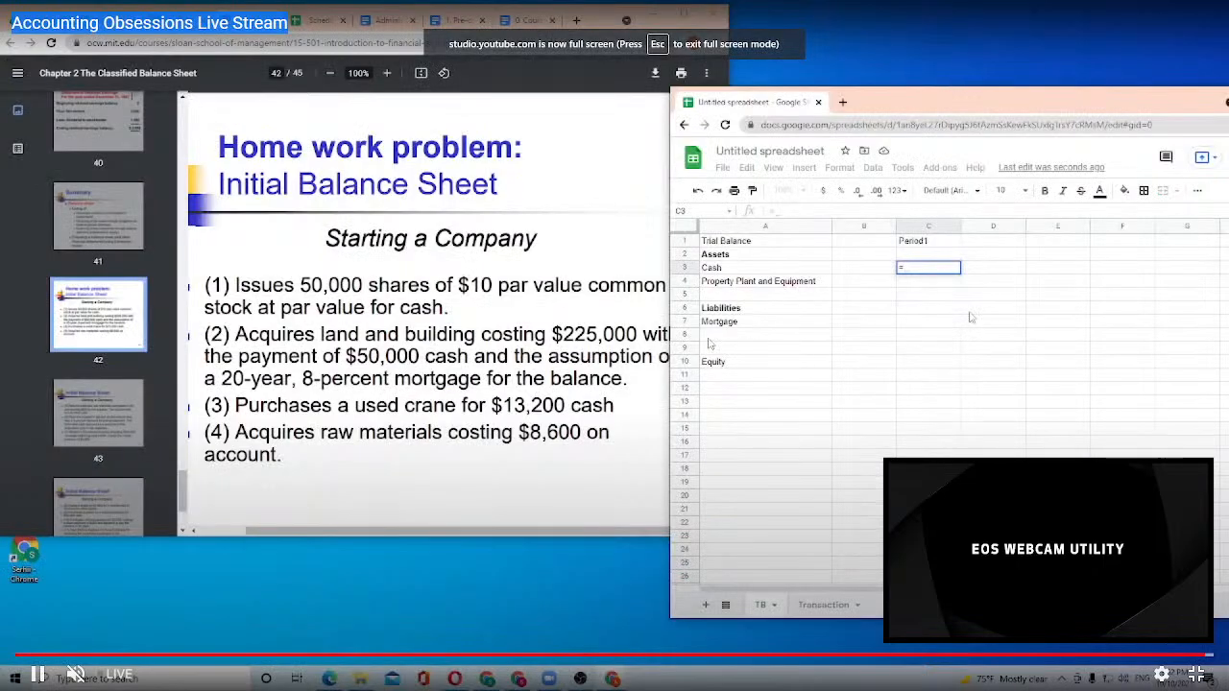
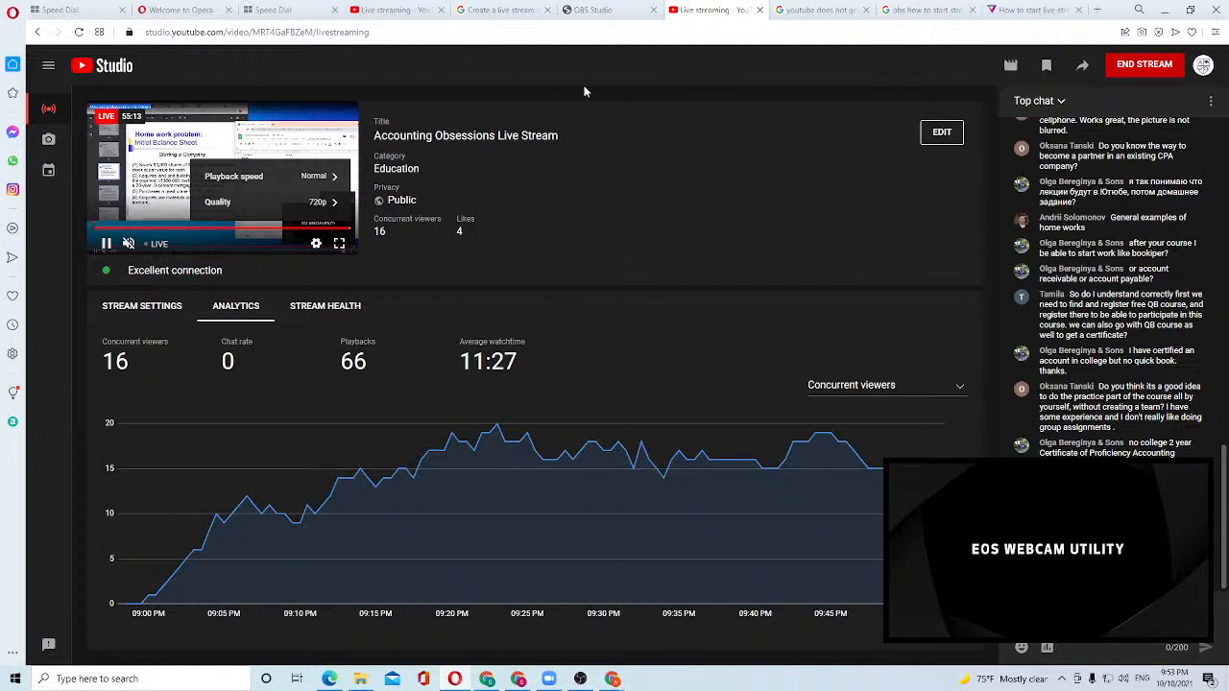
click(340, 244)
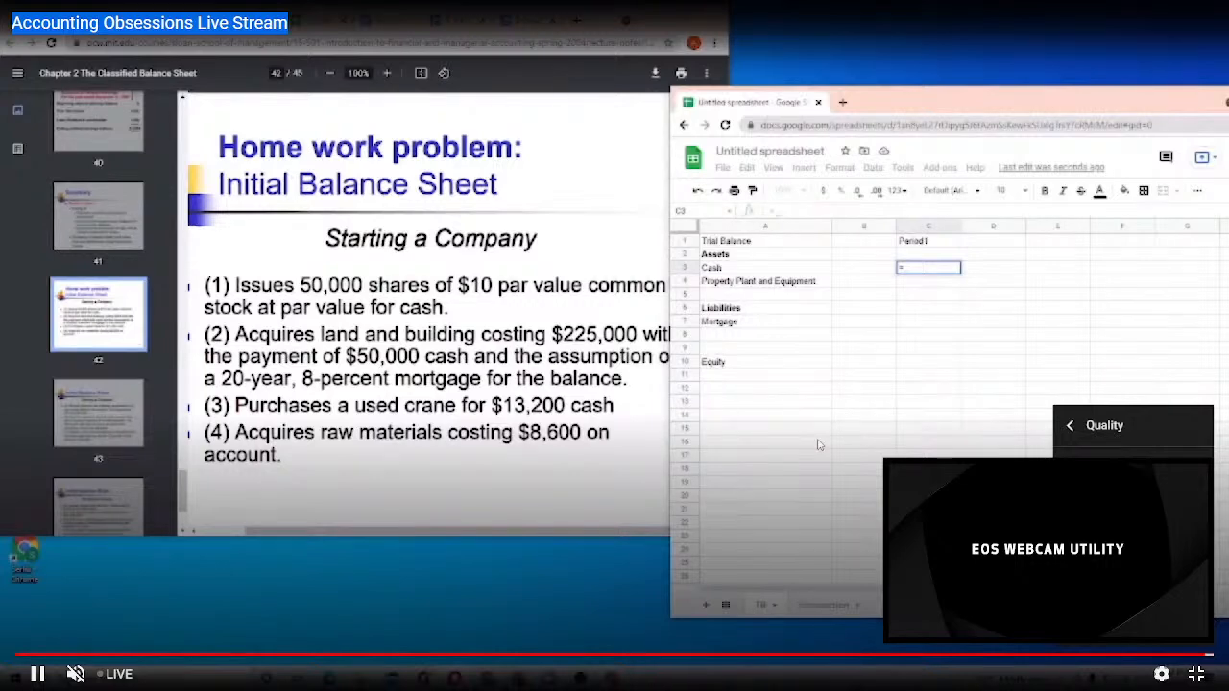
click(1194, 674)
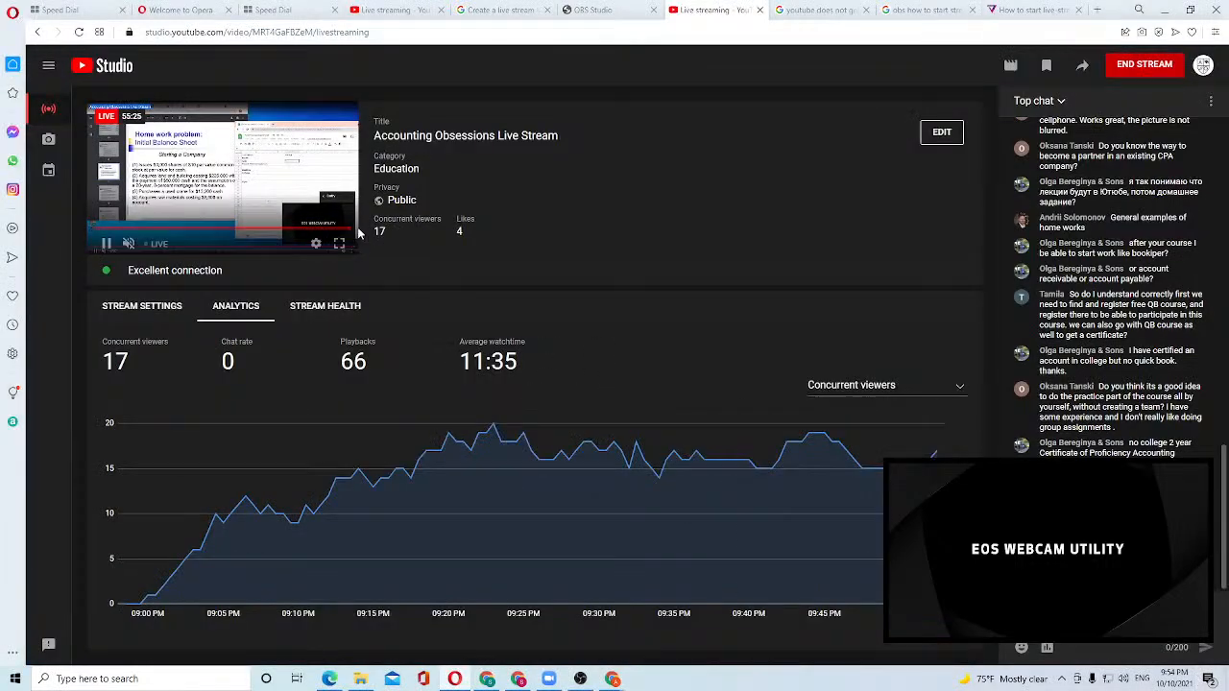
click(316, 243)
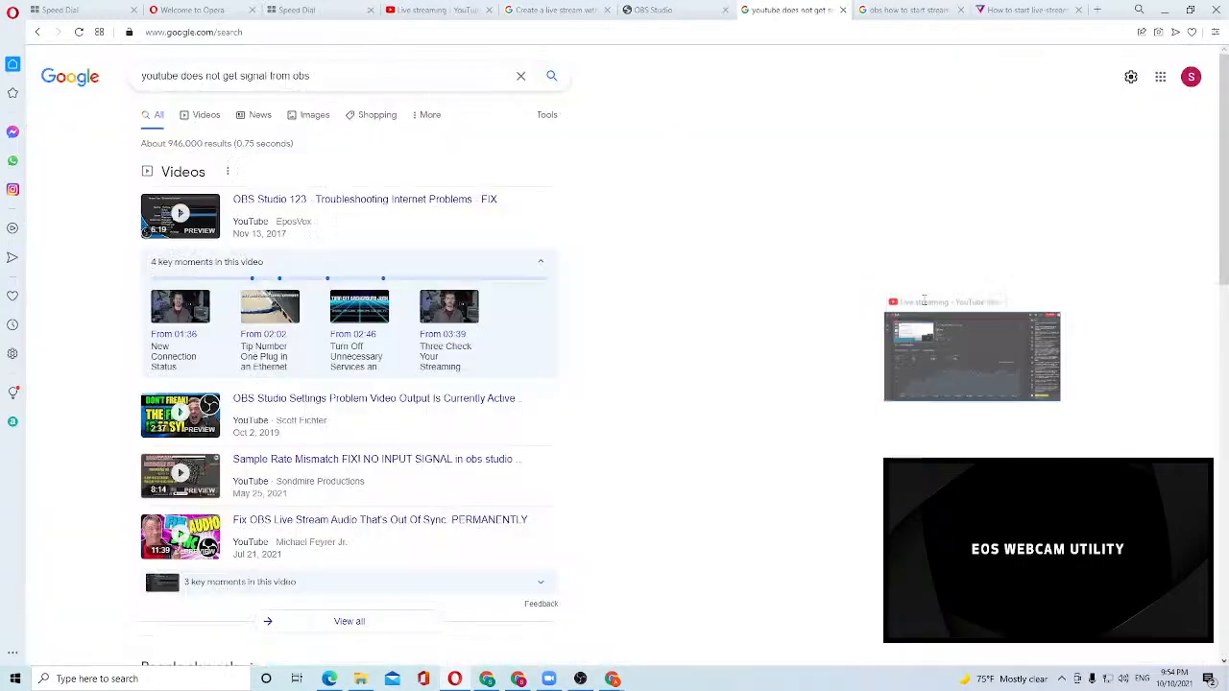
click(759, 9)
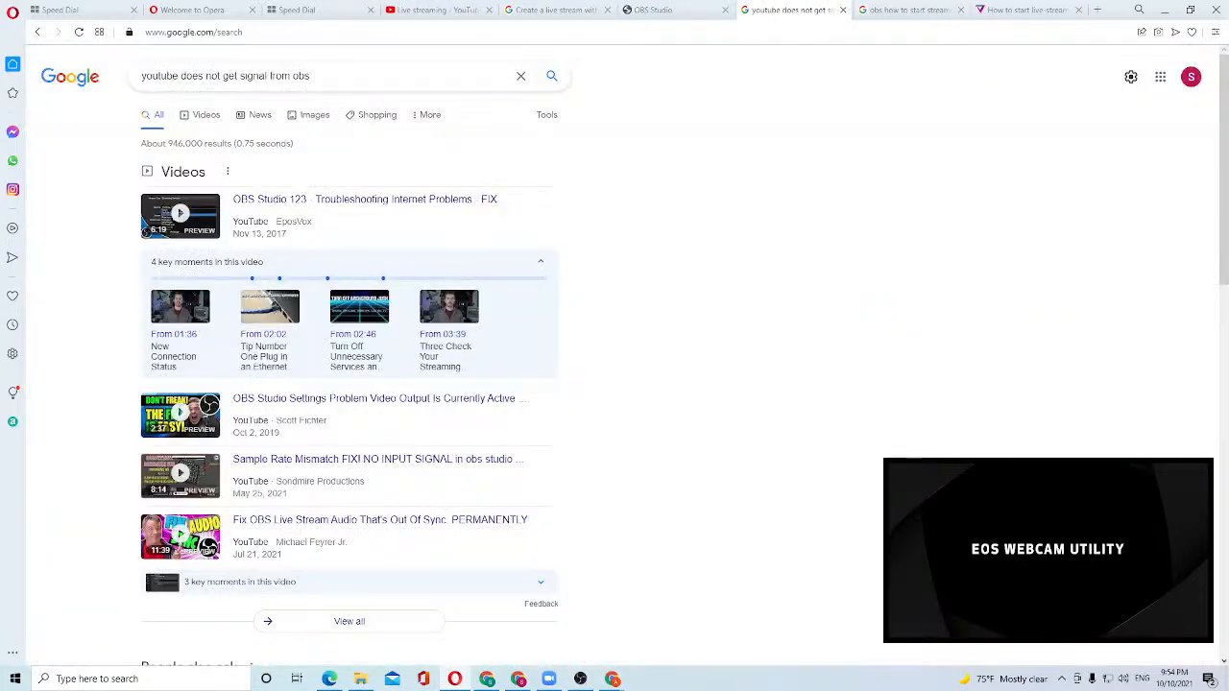
drag(1228, 296, 721, 130)
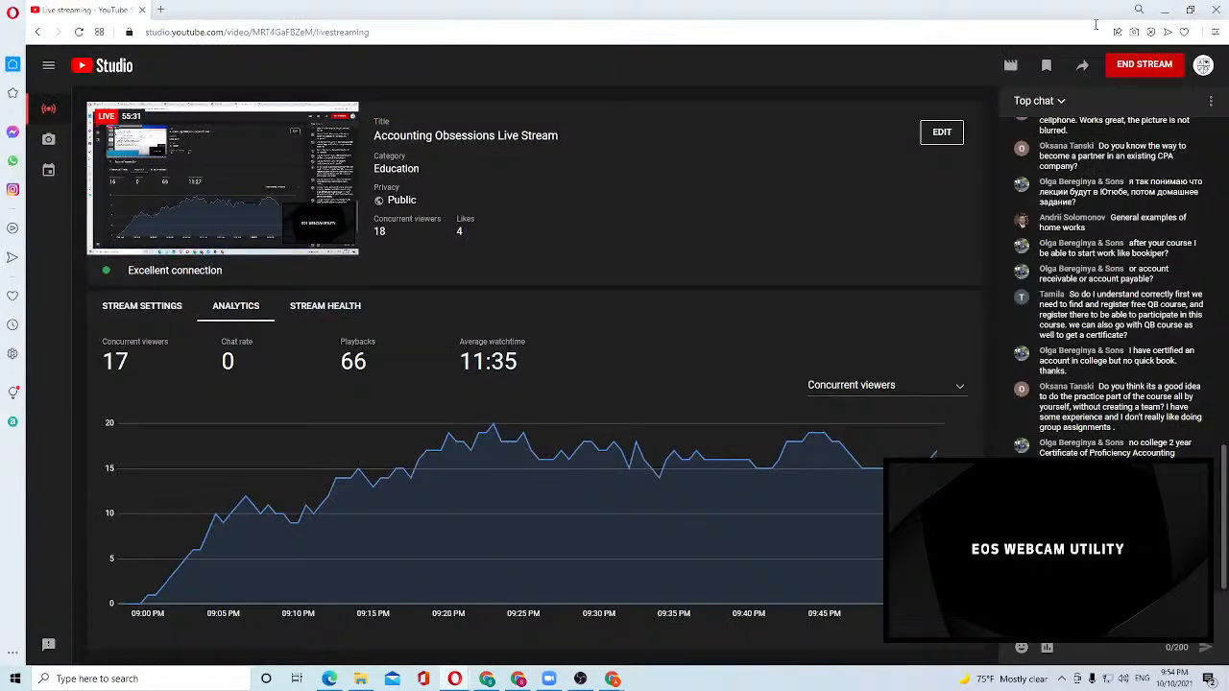
drag(1035, 15, 1228, 422)
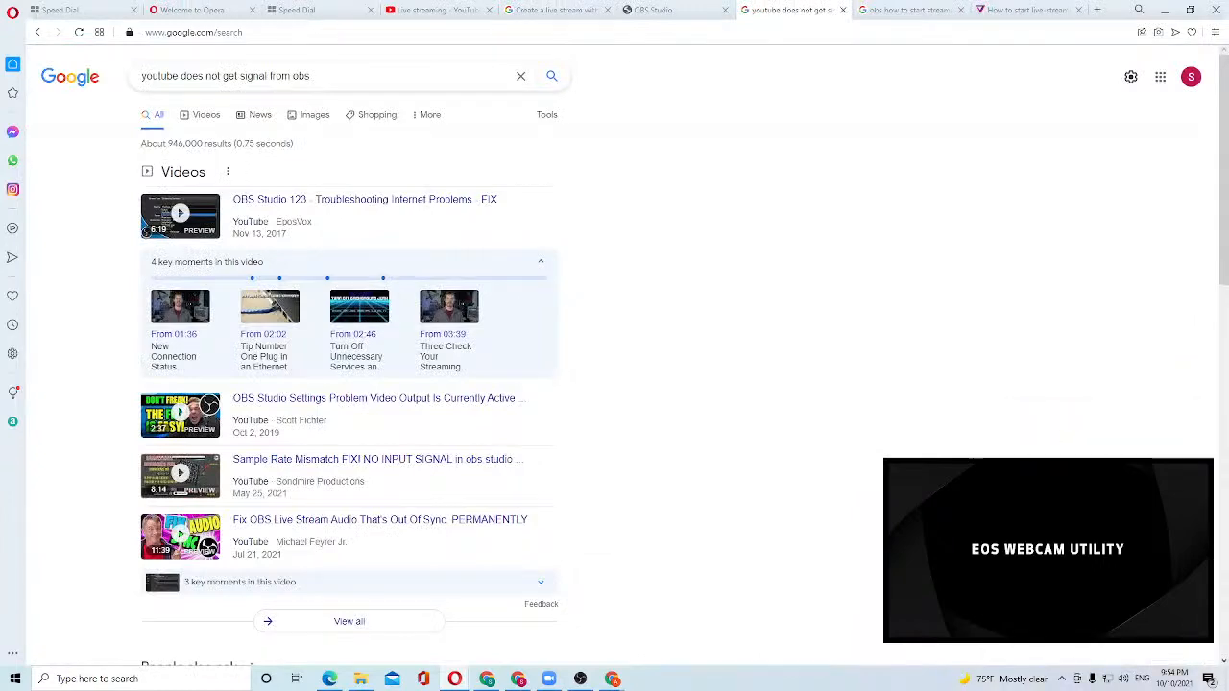
click(1164, 9)
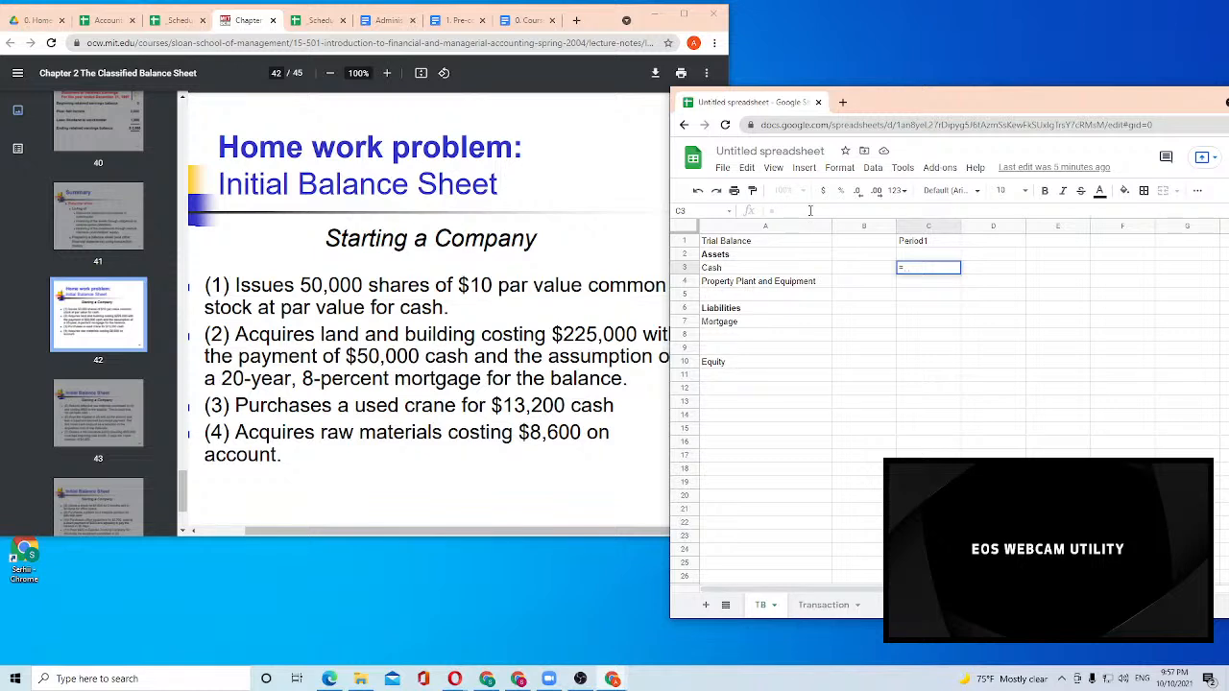
Complete the C3 formula as a SUMIF over Transaction column B with an empty criterion, summing Transaction column C
text(si)
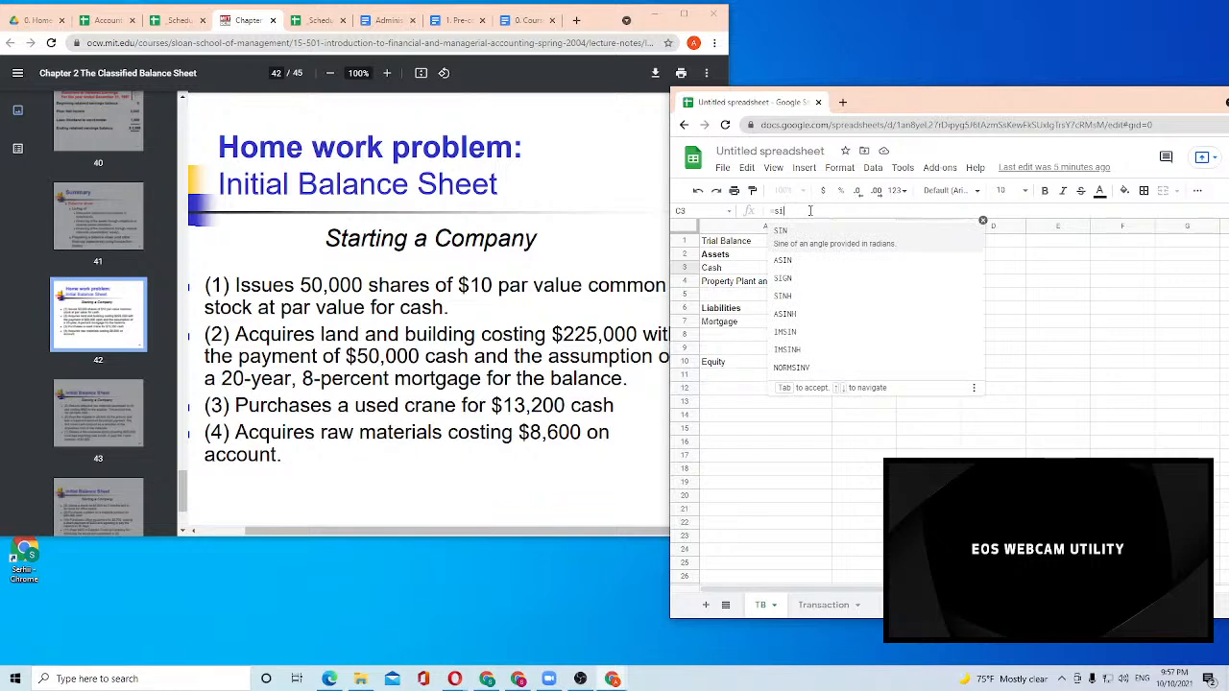
key(BackSpace)
text(umif)
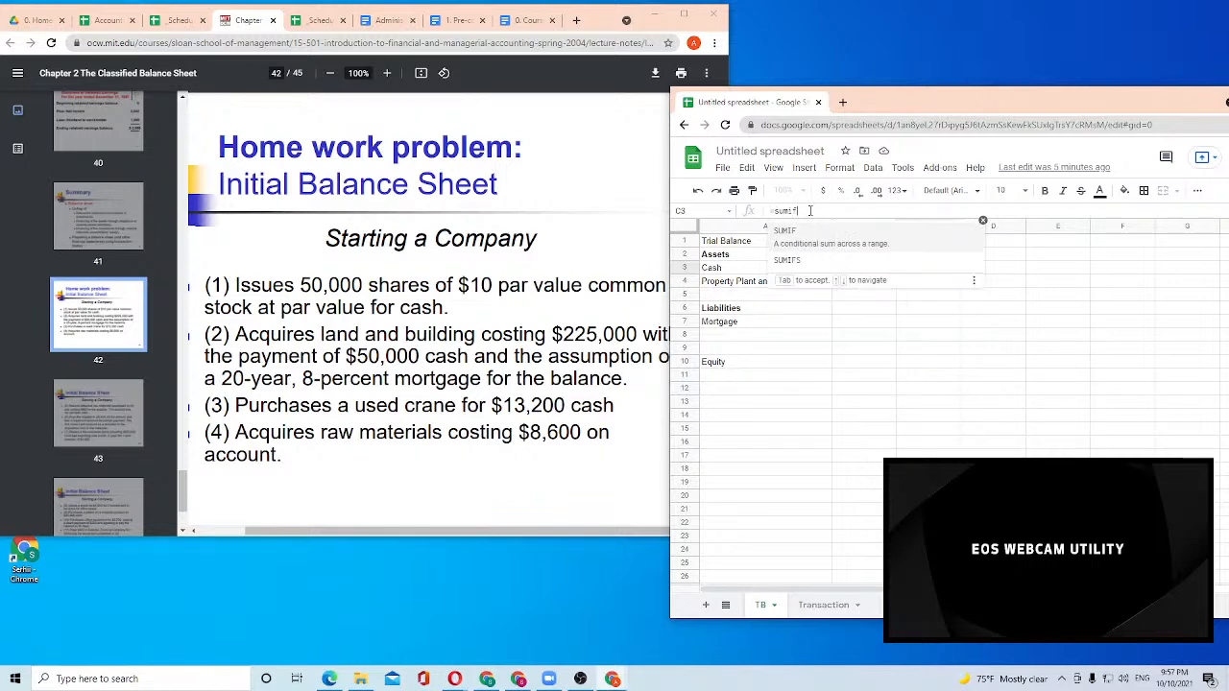
text(()
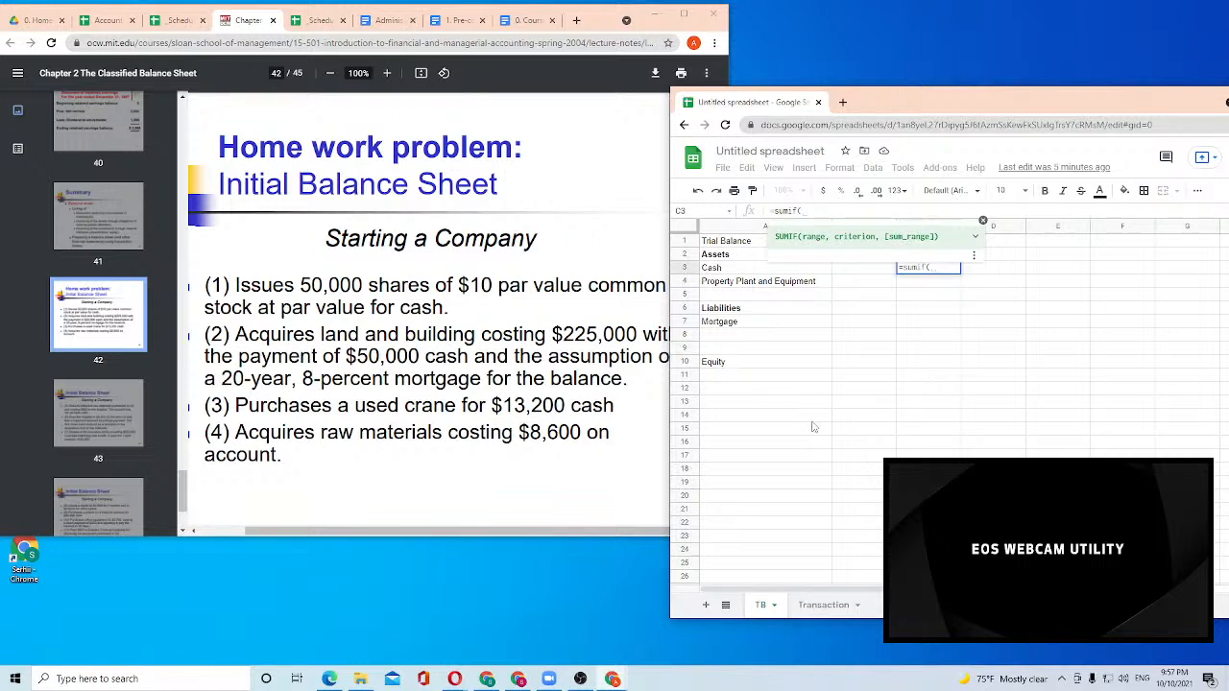
click(821, 605)
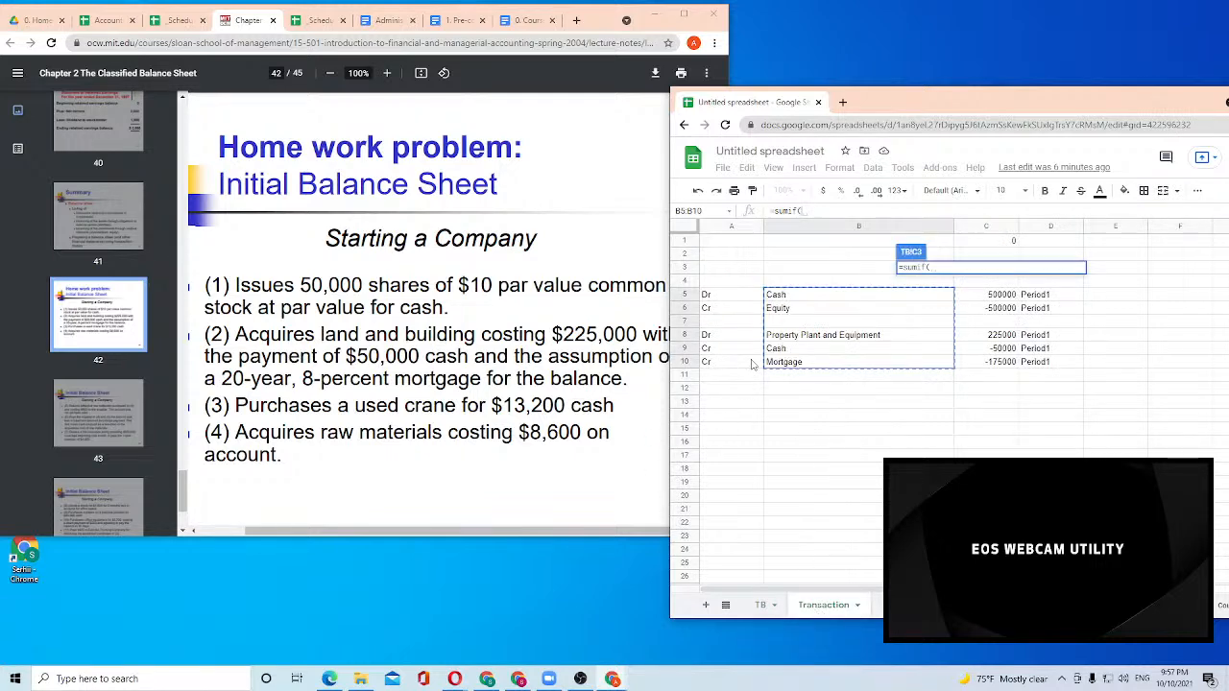
click(802, 227)
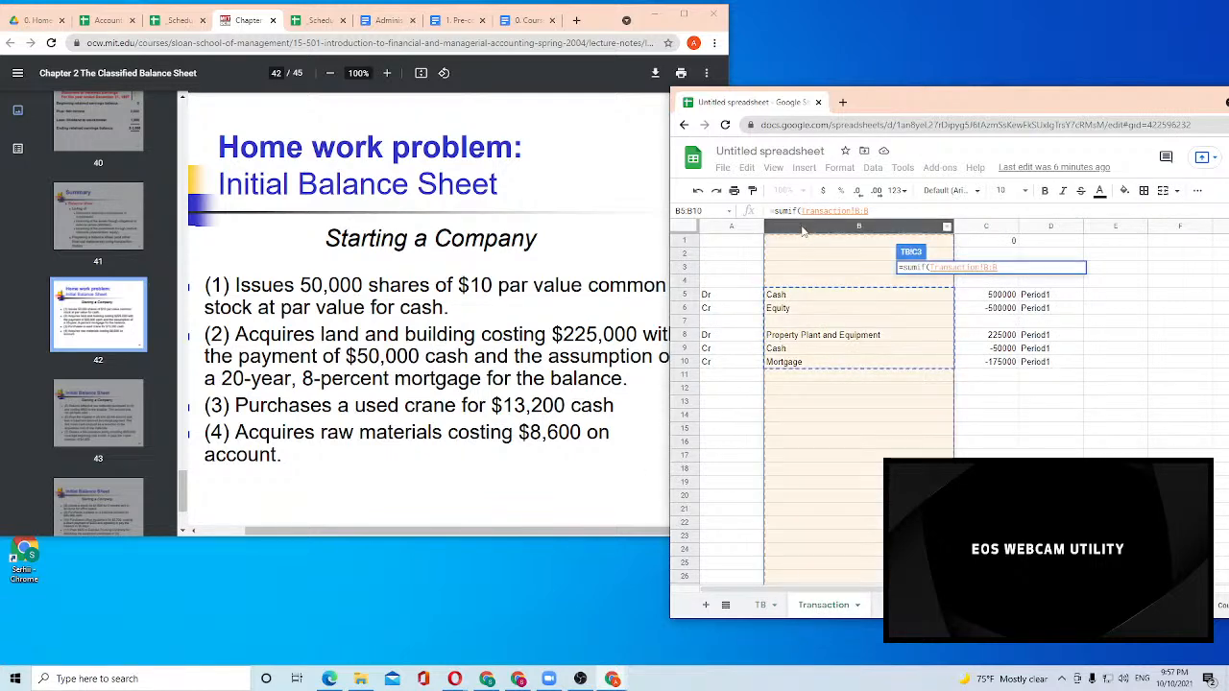
text(,,)
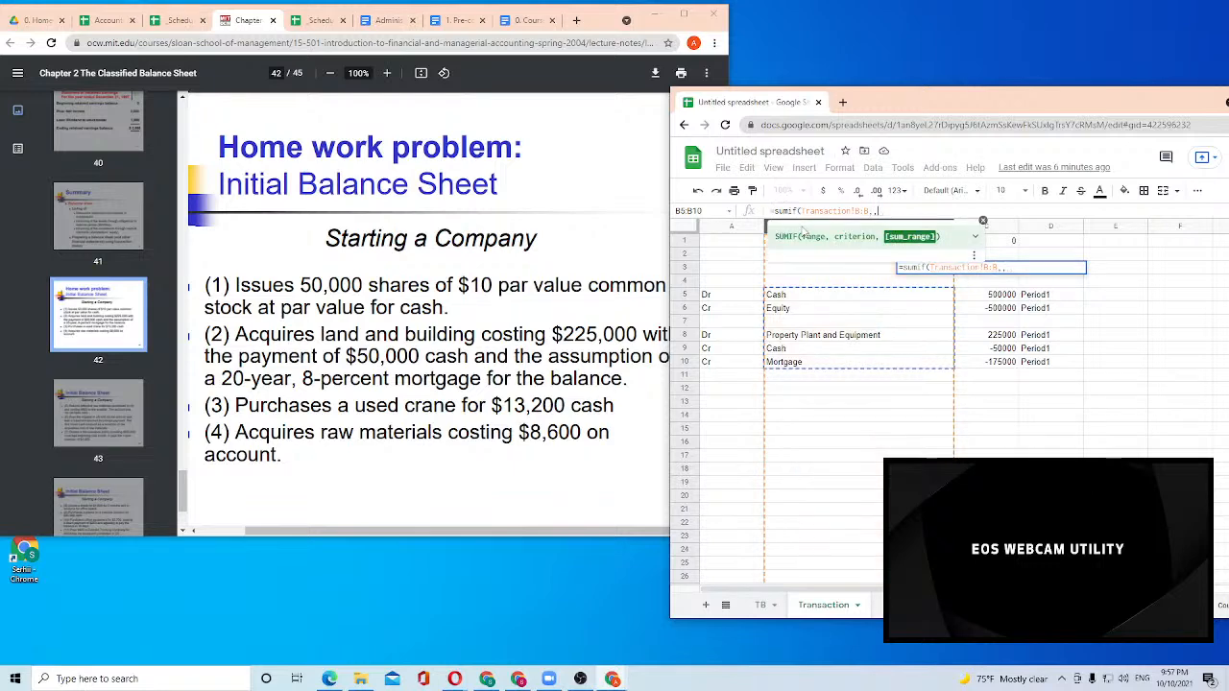
click(1001, 227)
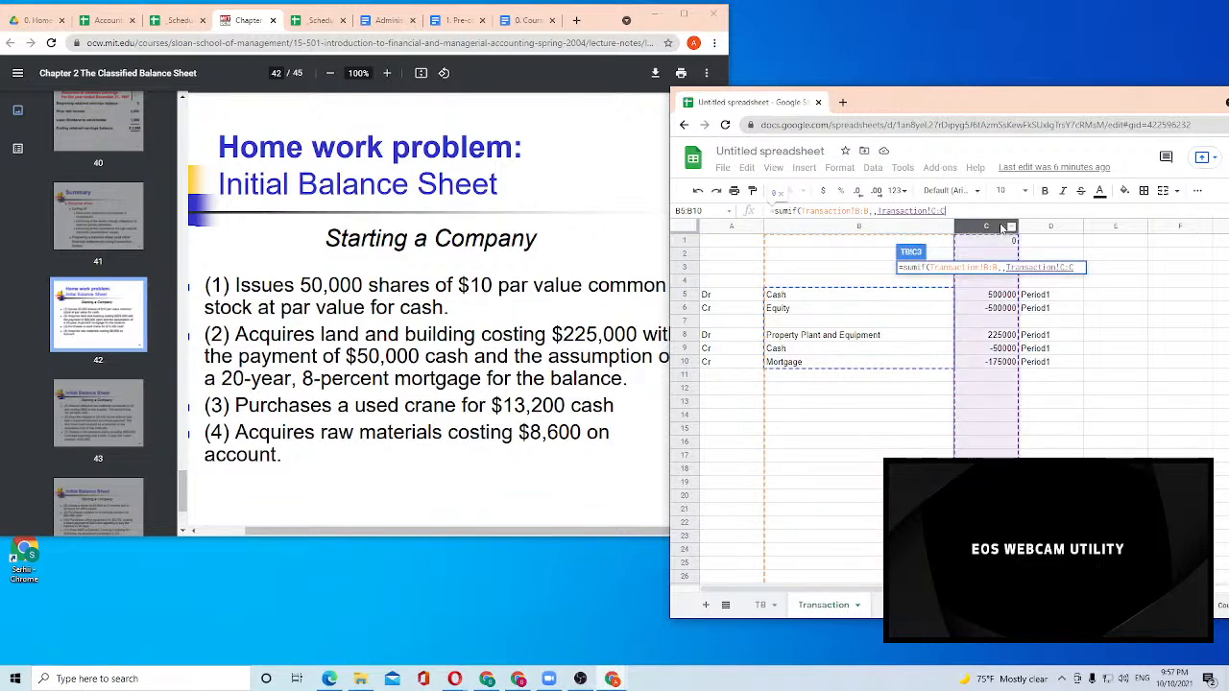
text())
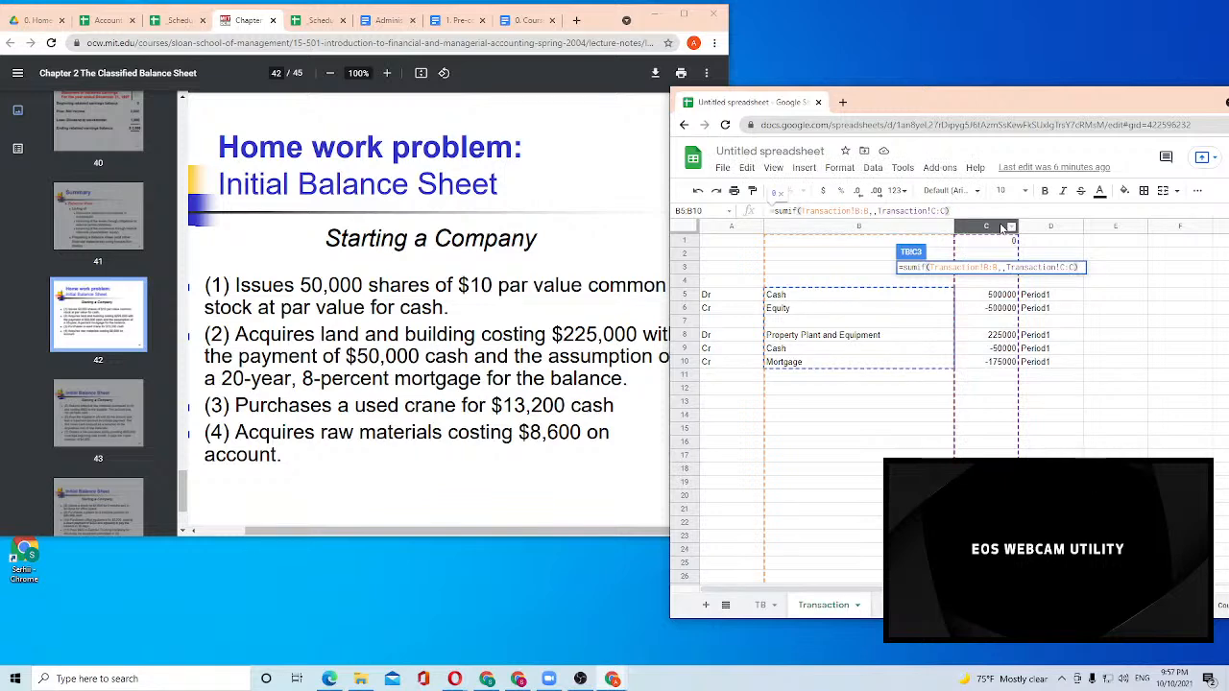
key(Return)
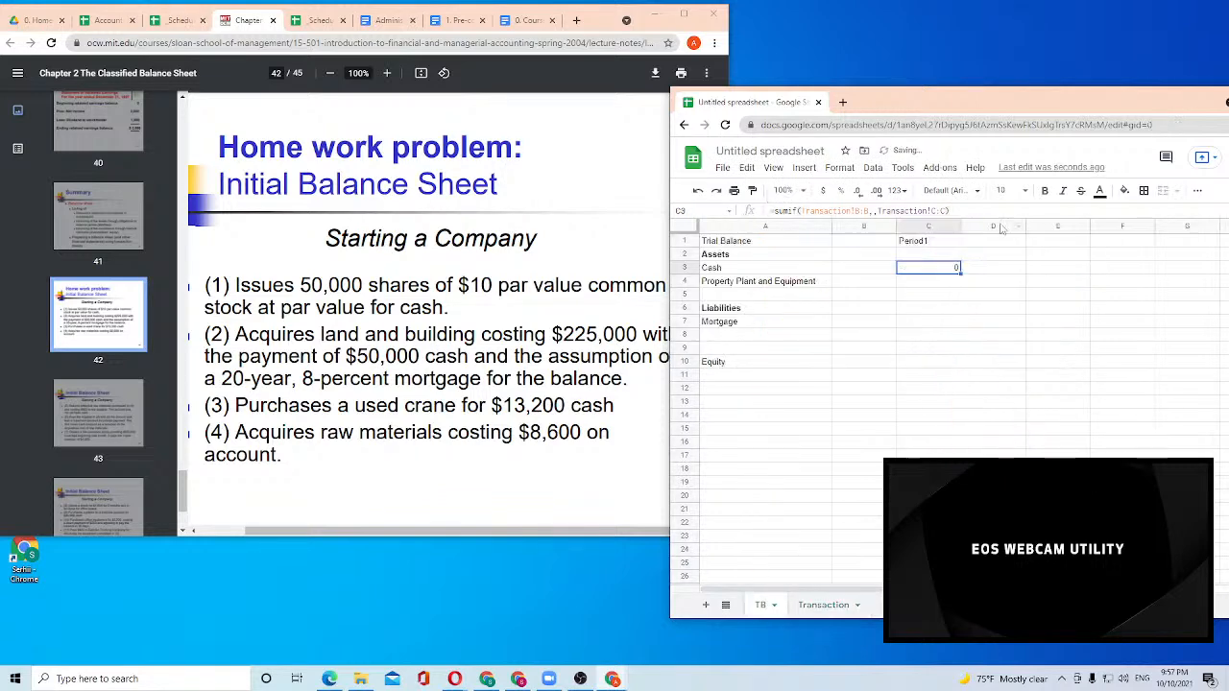
Set the criterion of the SUMIF formula in C3 to the Cash account name in A3
click(874, 211)
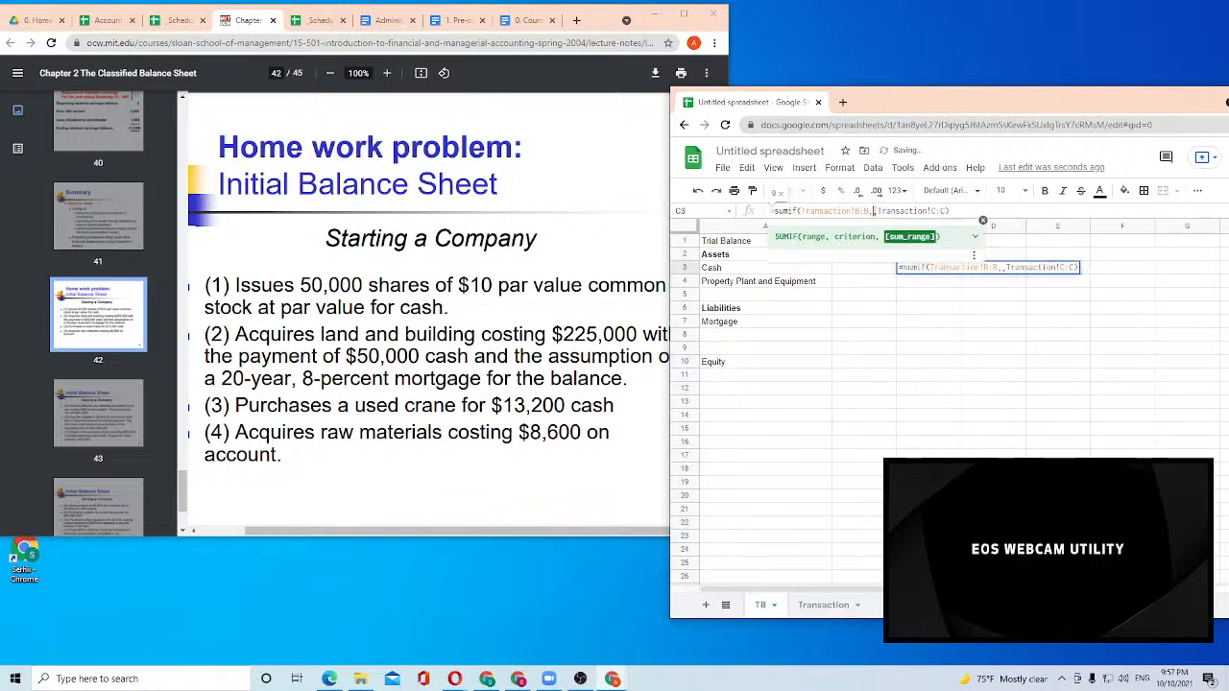
click(720, 270)
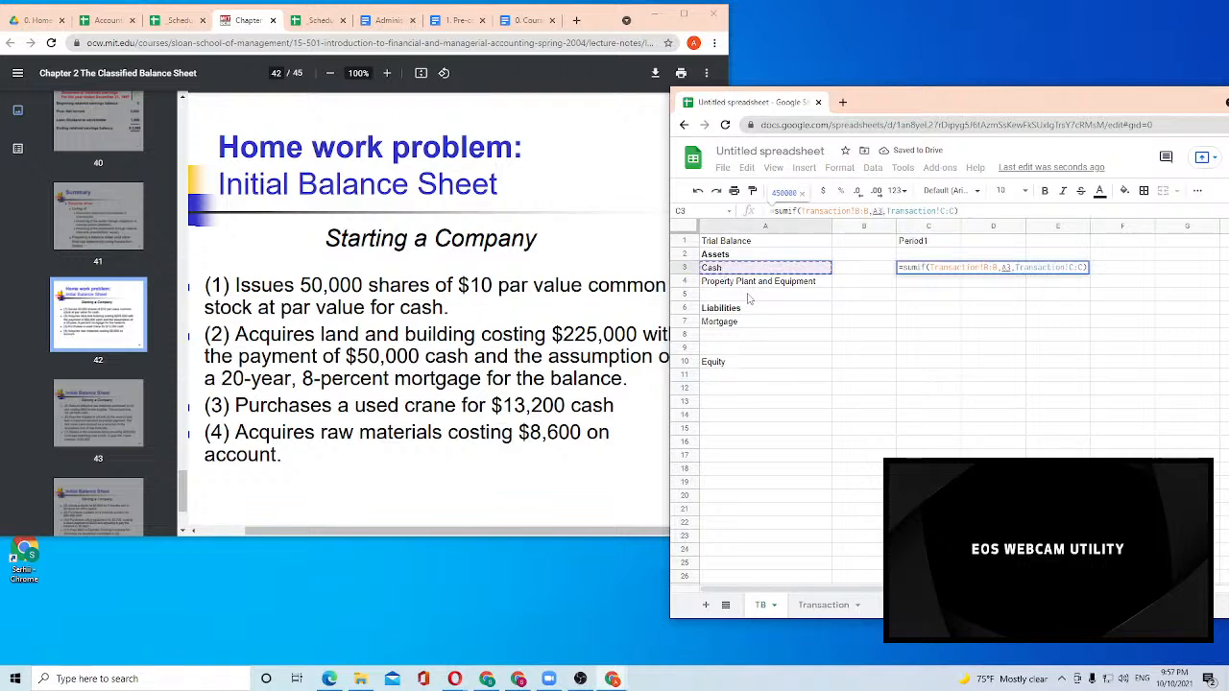
key(Return)
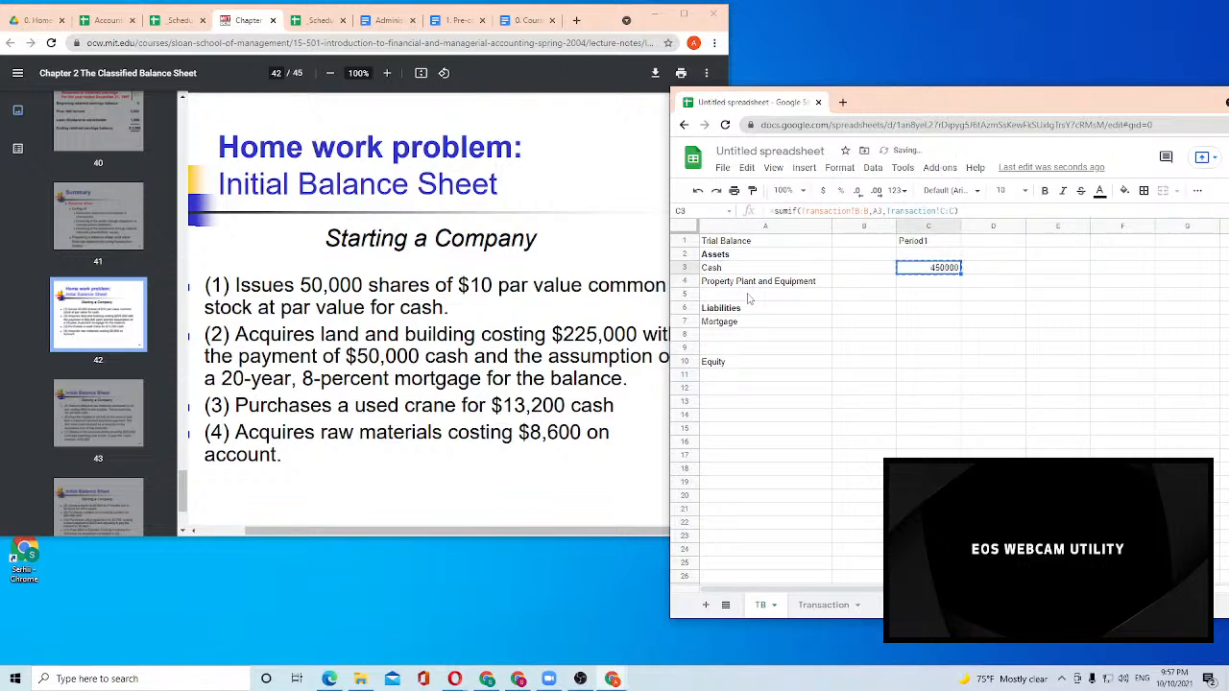
Copy the Cash SUMIF formula to the Property Plant and Equipment row in C4
key(Down)
key(Up)
key(ctrl+c)
key(Down)
key(ctrl+v)
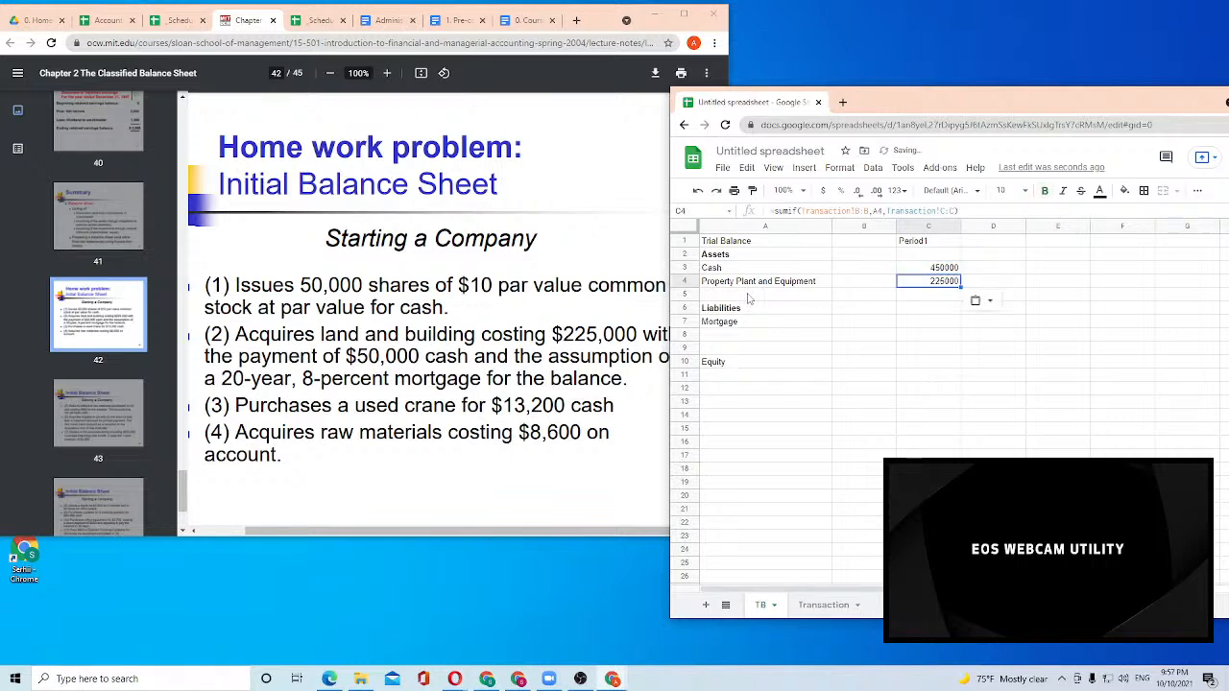
Paste the SUMIF formula into the Liabilities, Mortgage and Equity rows in C6, C7 and C10
key(Down)
key(Down)
key(Down)
key(Up)
key(ctrl+v)
key(Down)
key(ctrl+v)
key(Down)
key(Down)
key(Down)
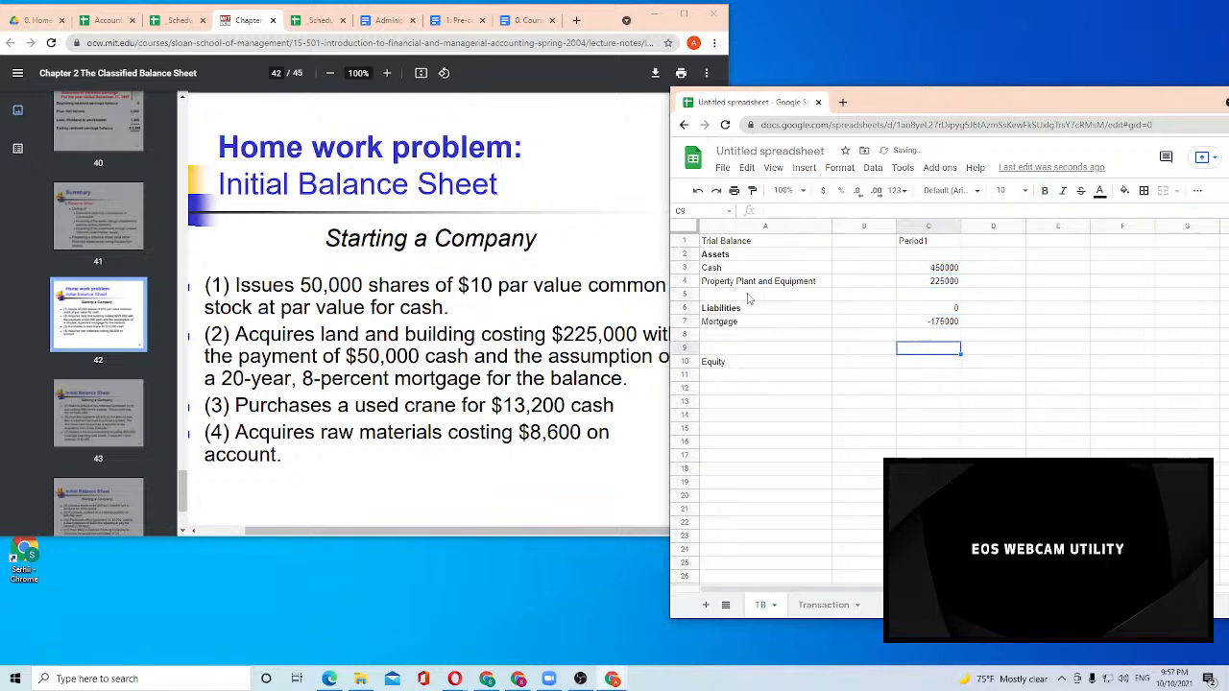
key(ctrl+v)
key(Down)
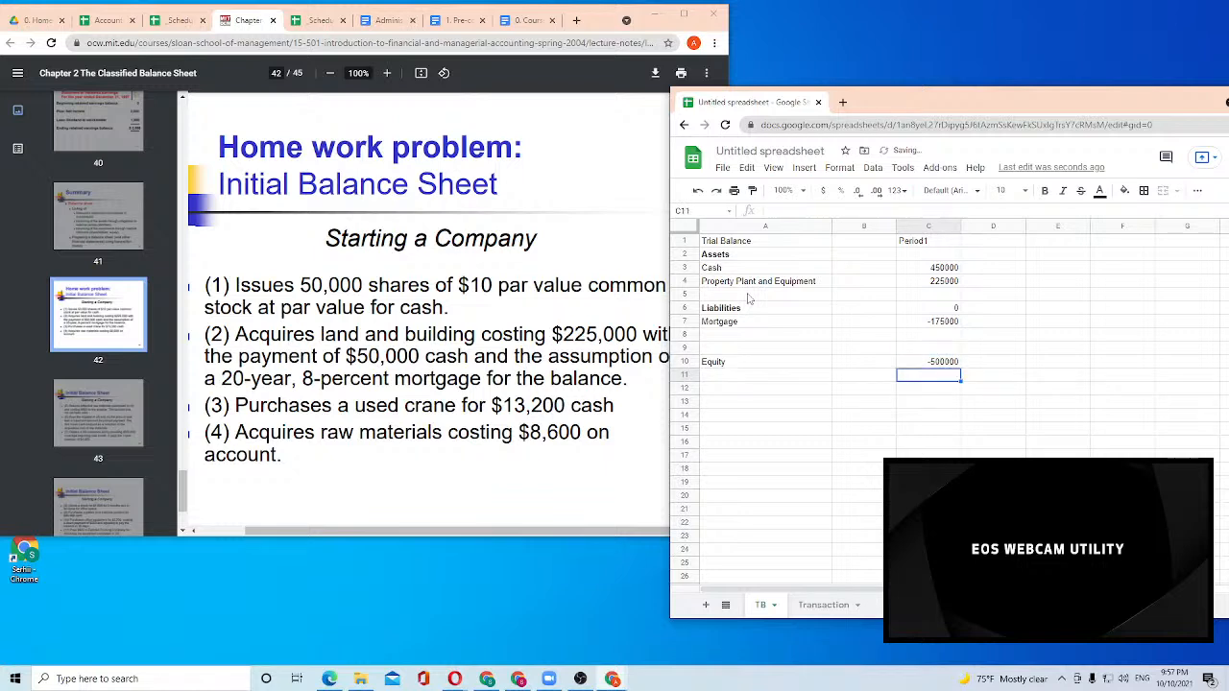
Total the asset accounts in C2 with =SUM(C3:C4) and make the total bold
key(Down)
key(Up)
key(Up)
key(Left)
key(Left)
key(Up)
key(Up)
key(Up)
key(Up)
key(Up)
key(Up)
key(Up)
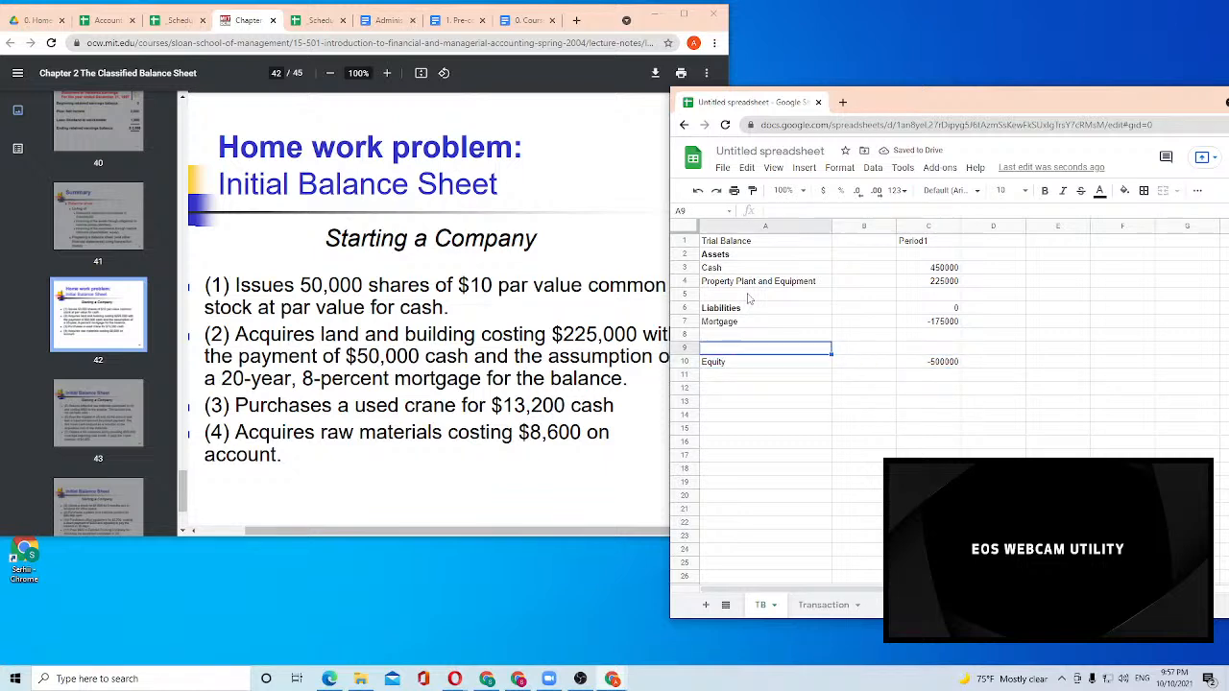
key(Up)
key(Right)
key(Right)
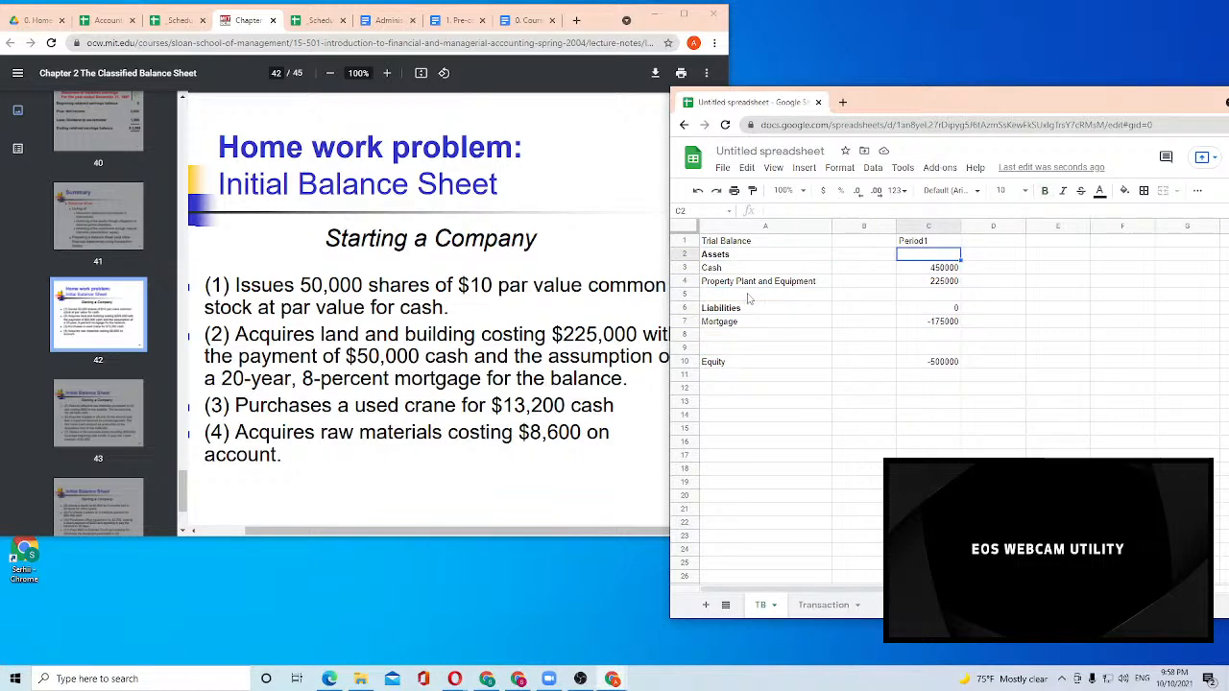
text(=du)
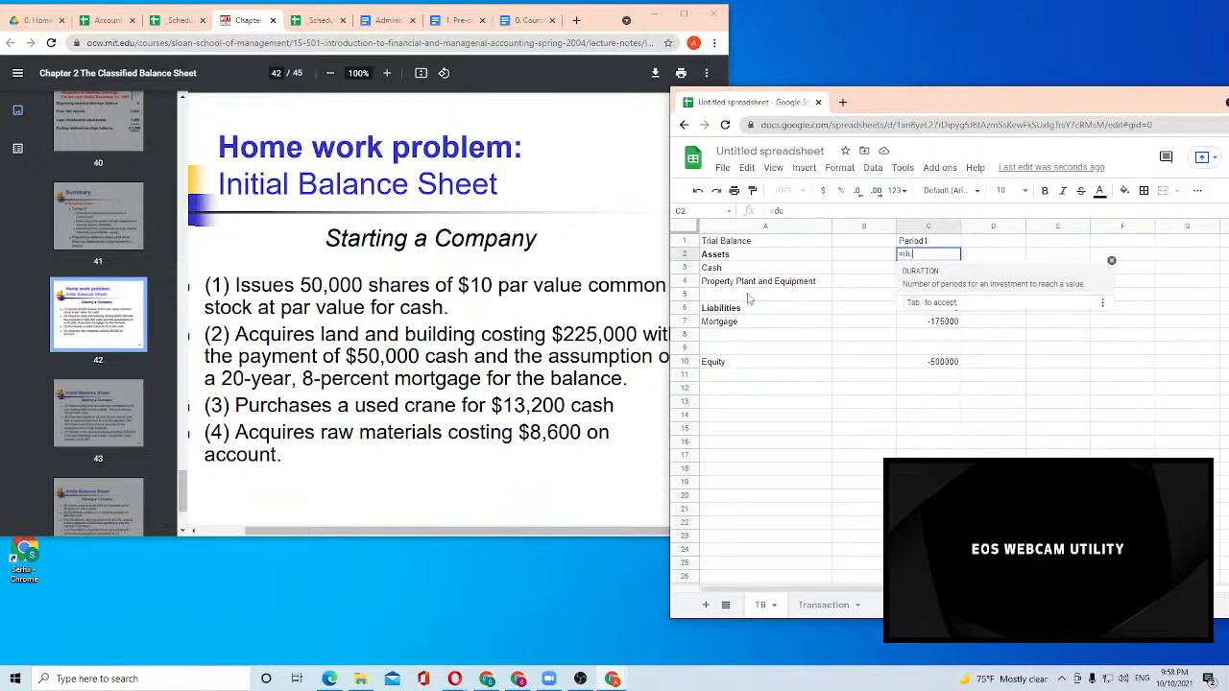
key(BackSpace)
key(BackSpace)
text(sum()
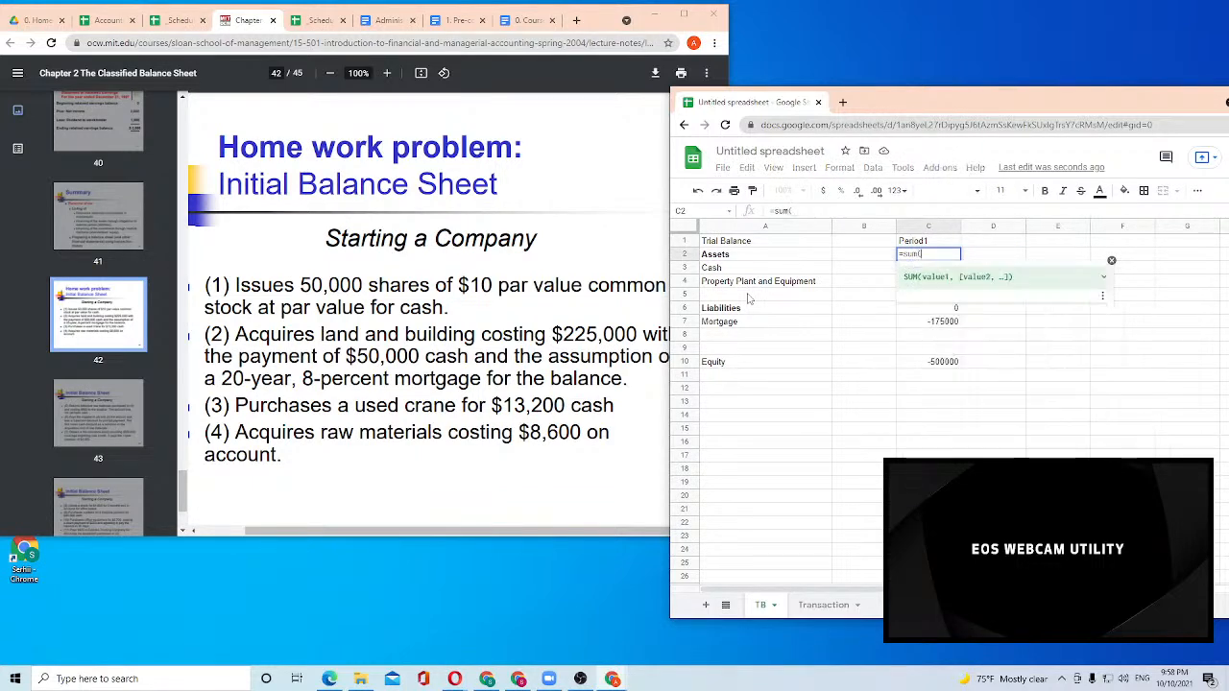
key(Down)
key(shift+Down)
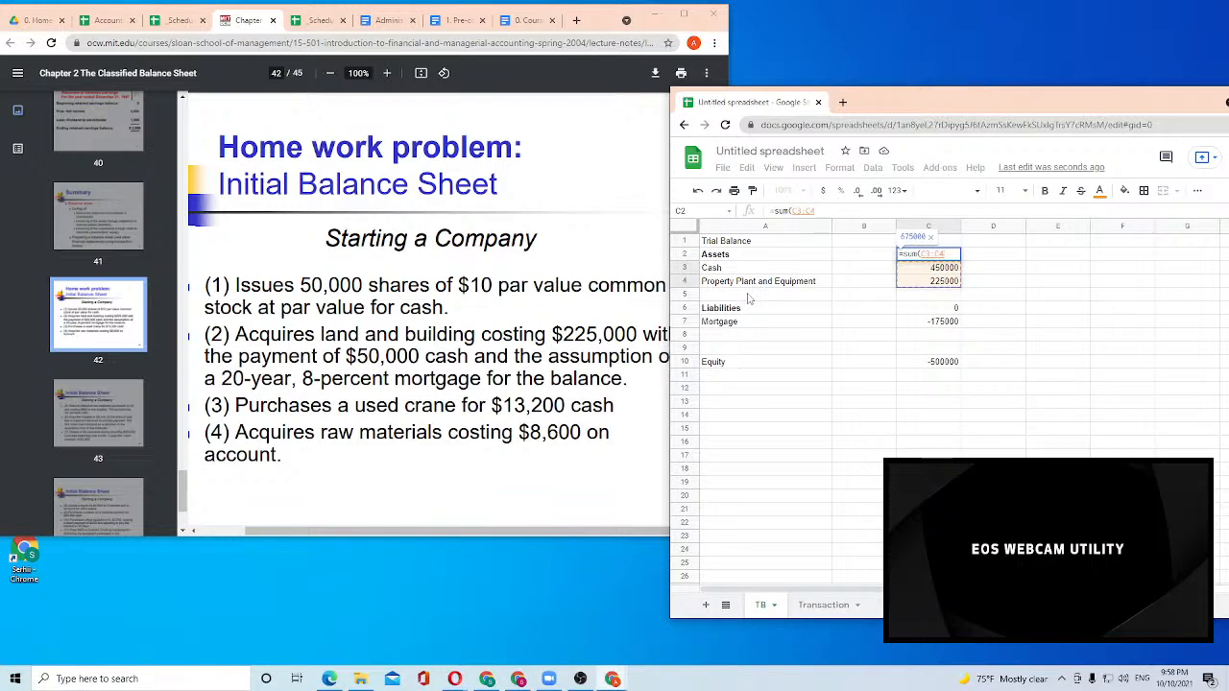
text())
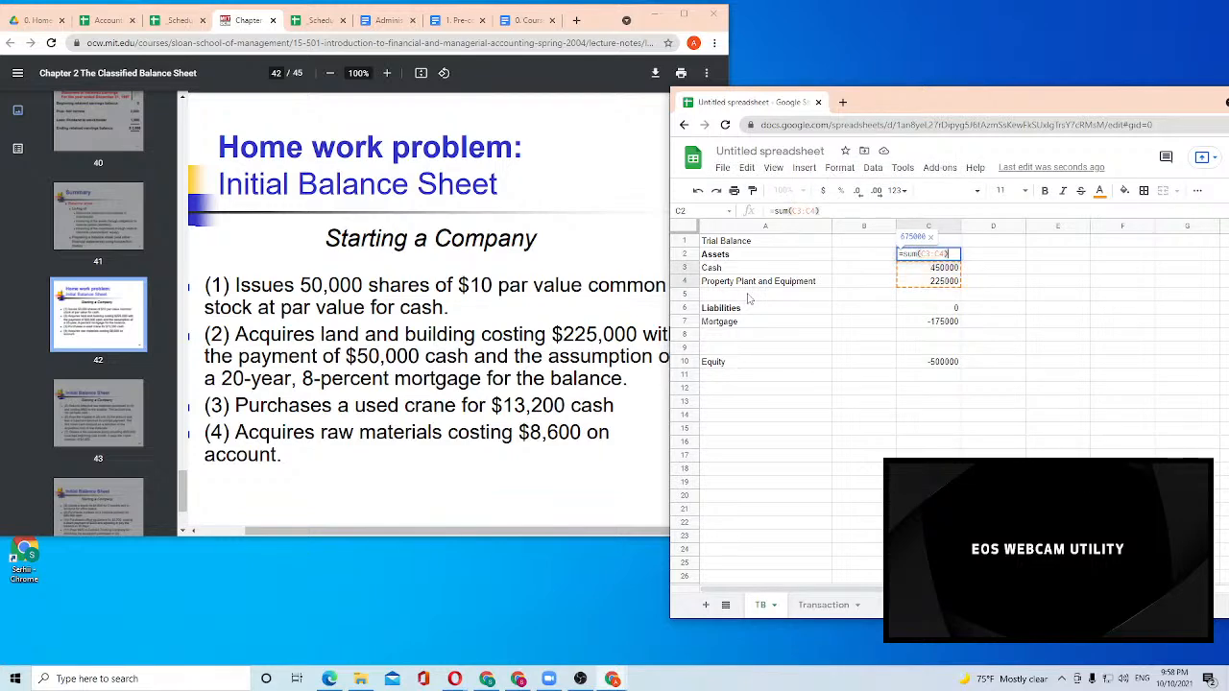
key(Return)
key(Up)
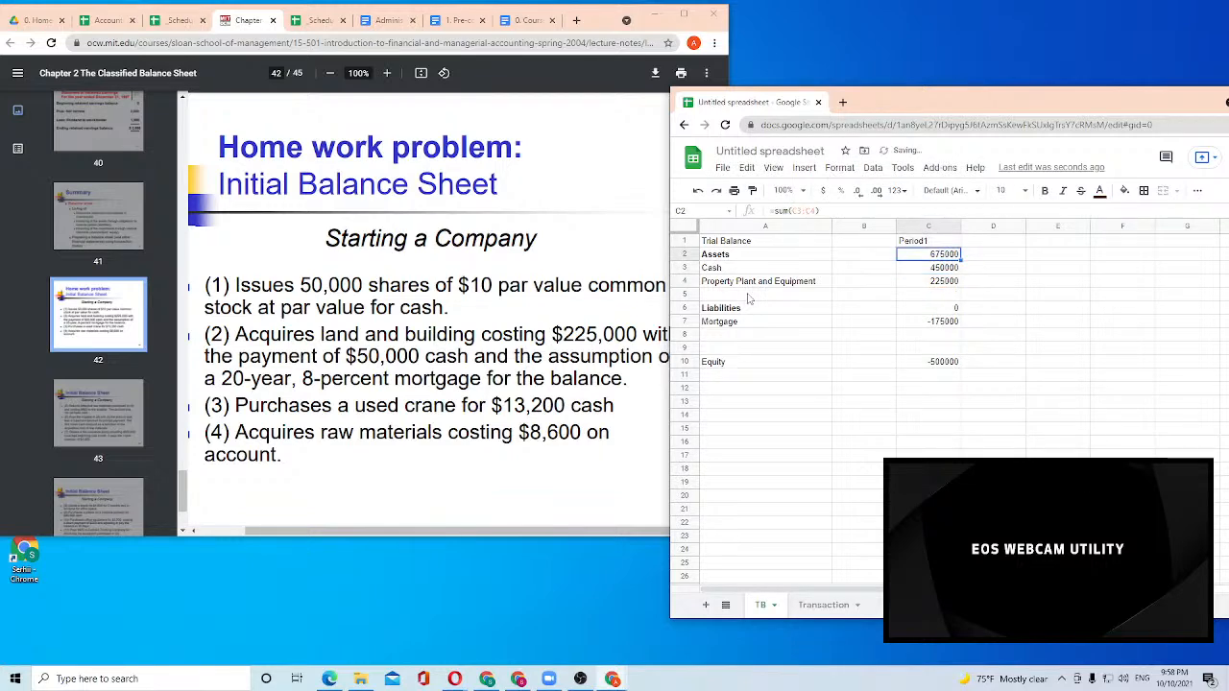
key(ctrl+b)
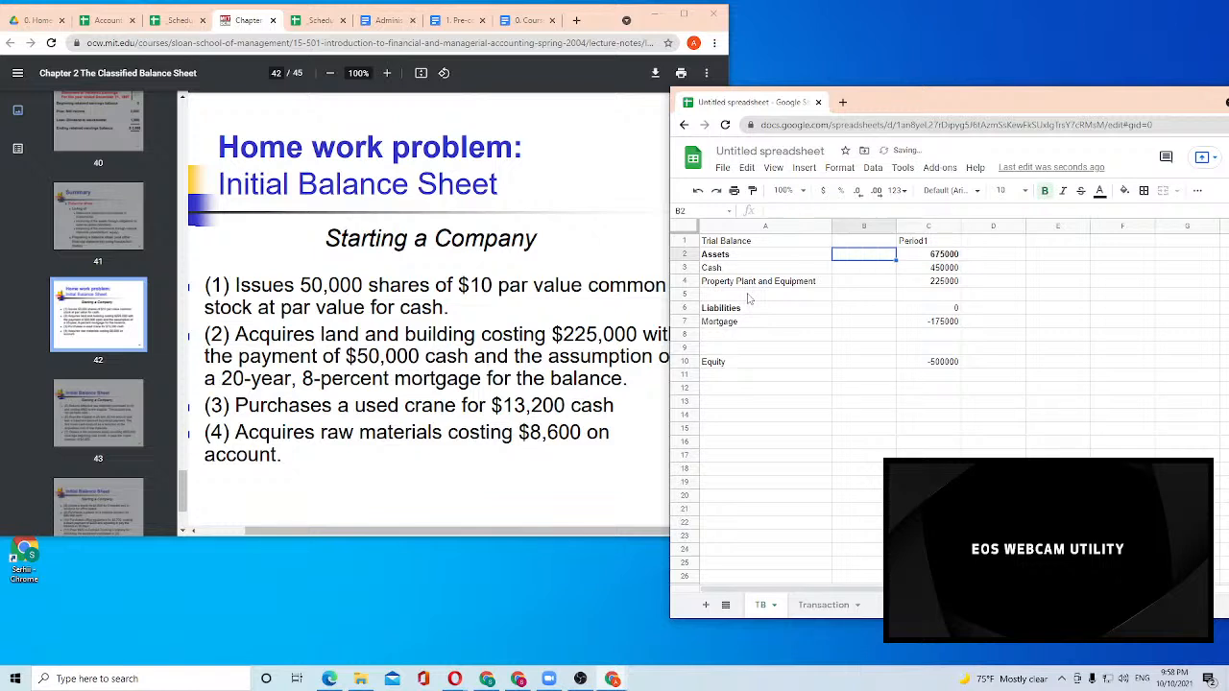
Enter the label "Assets =" in A13 to start the accounting equation below the trial balance
key(Down)
key(Down)
key(Down)
key(Down)
key(Down)
key(Down)
key(Down)
key(Down)
key(Down)
key(Down)
key(Down)
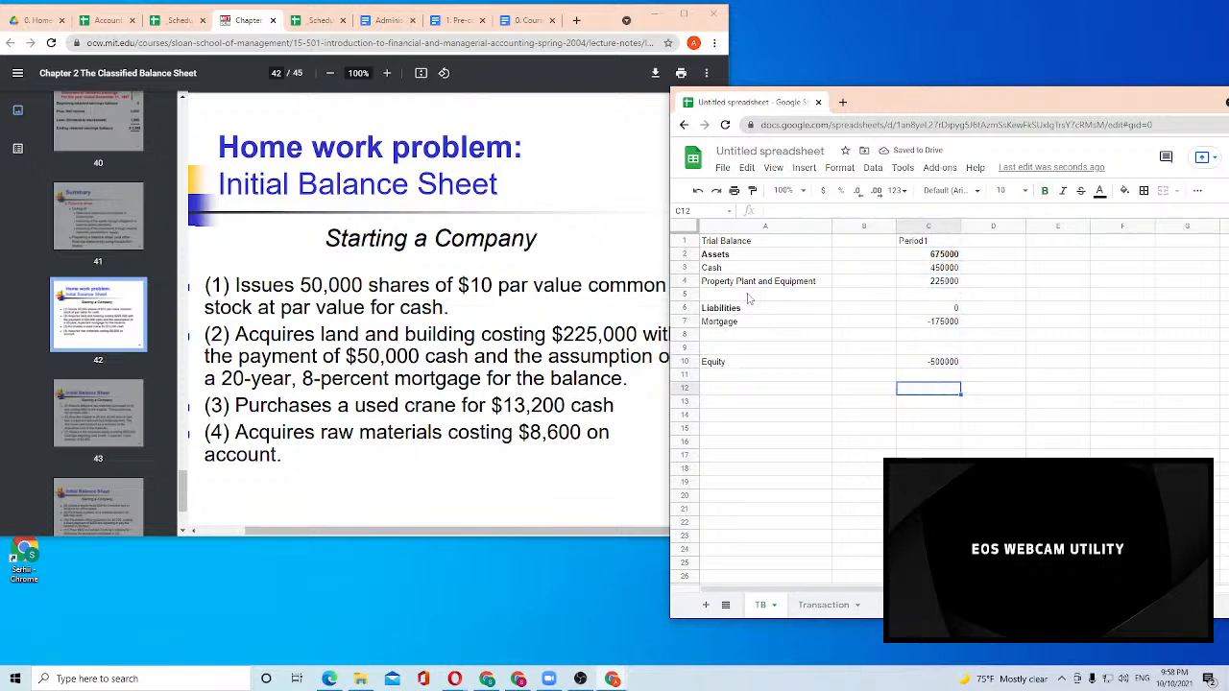
key(Left)
key(Left)
text(Assets)
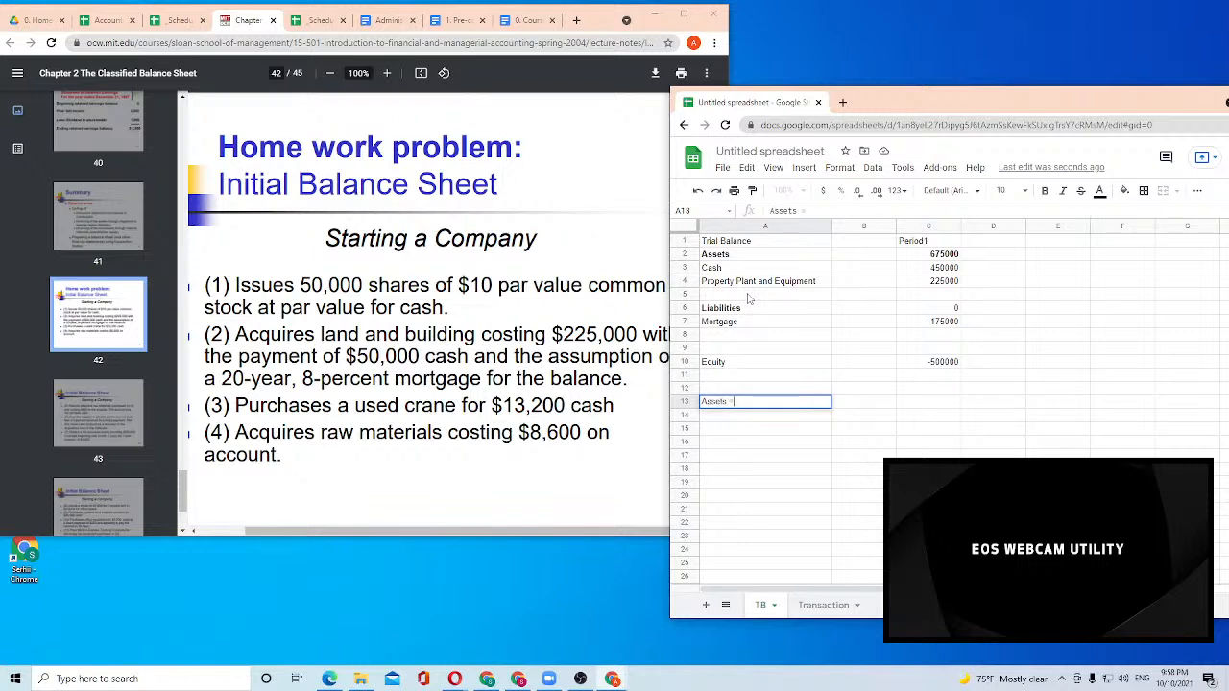
text( =)
key(Tab)
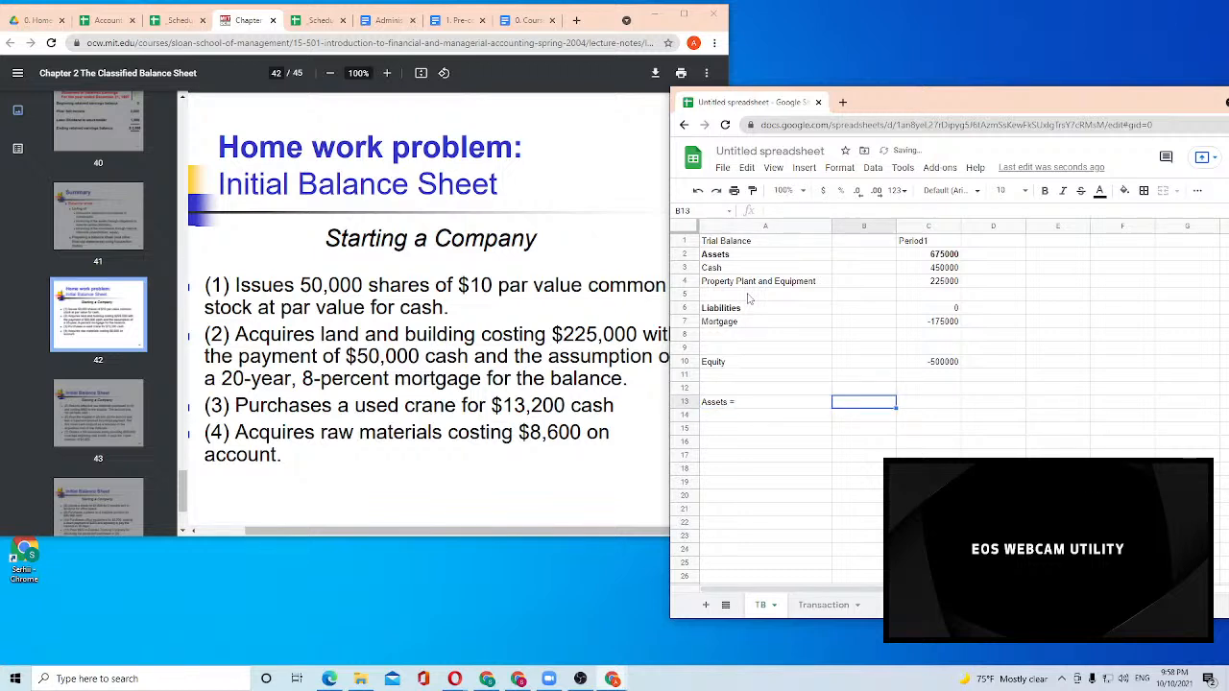
Complete the equation headings with "Liabilitiees +" in B13 and "Equity" in C13
text(Equi)
key(BackSpace)
key(BackSpace)
key(BackSpace)
text(L)
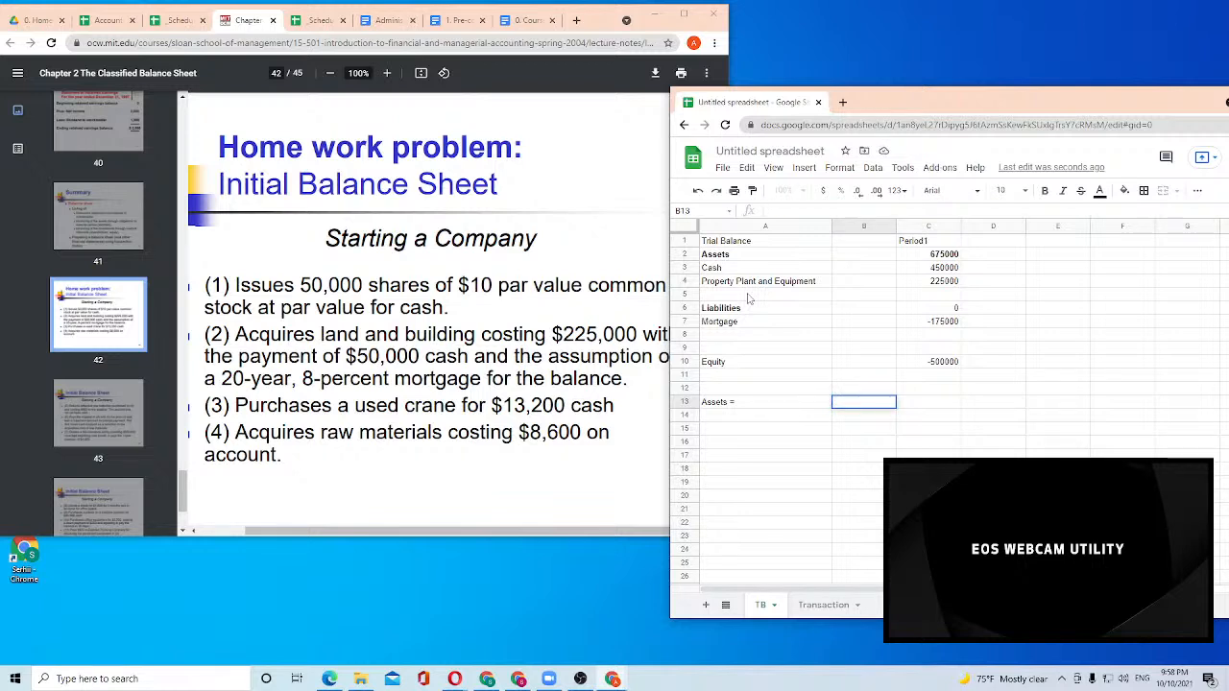
text(Liabilitiees +)
key(Tab)
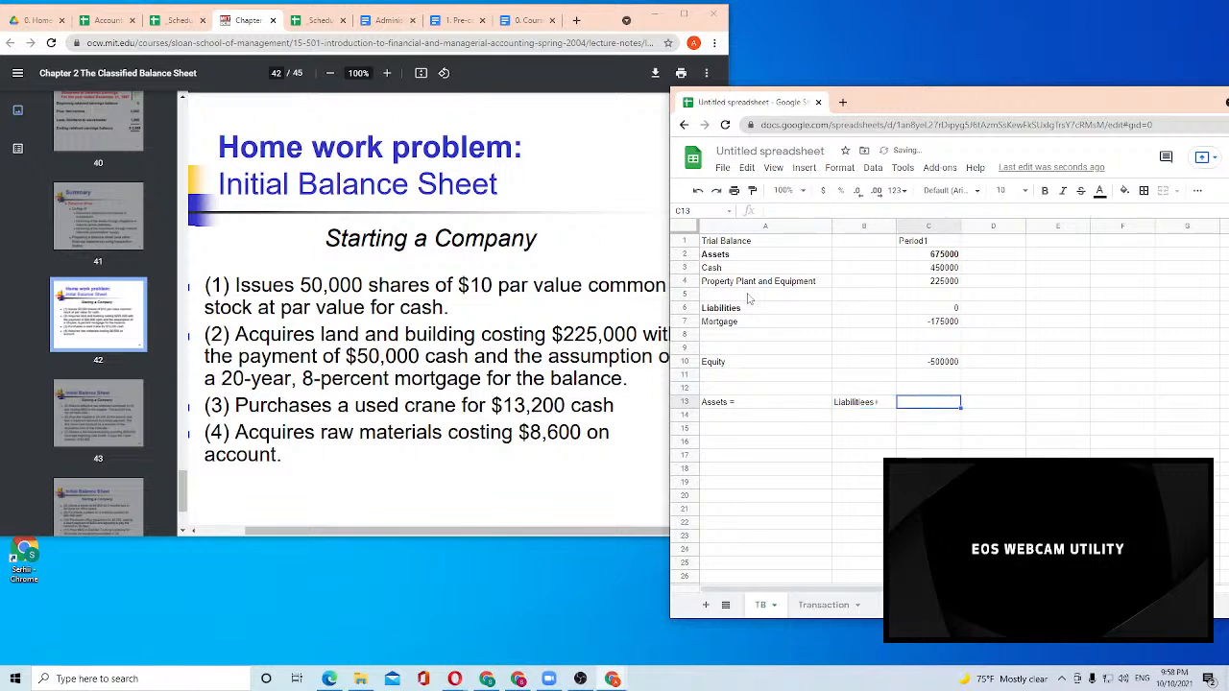
text(Equity)
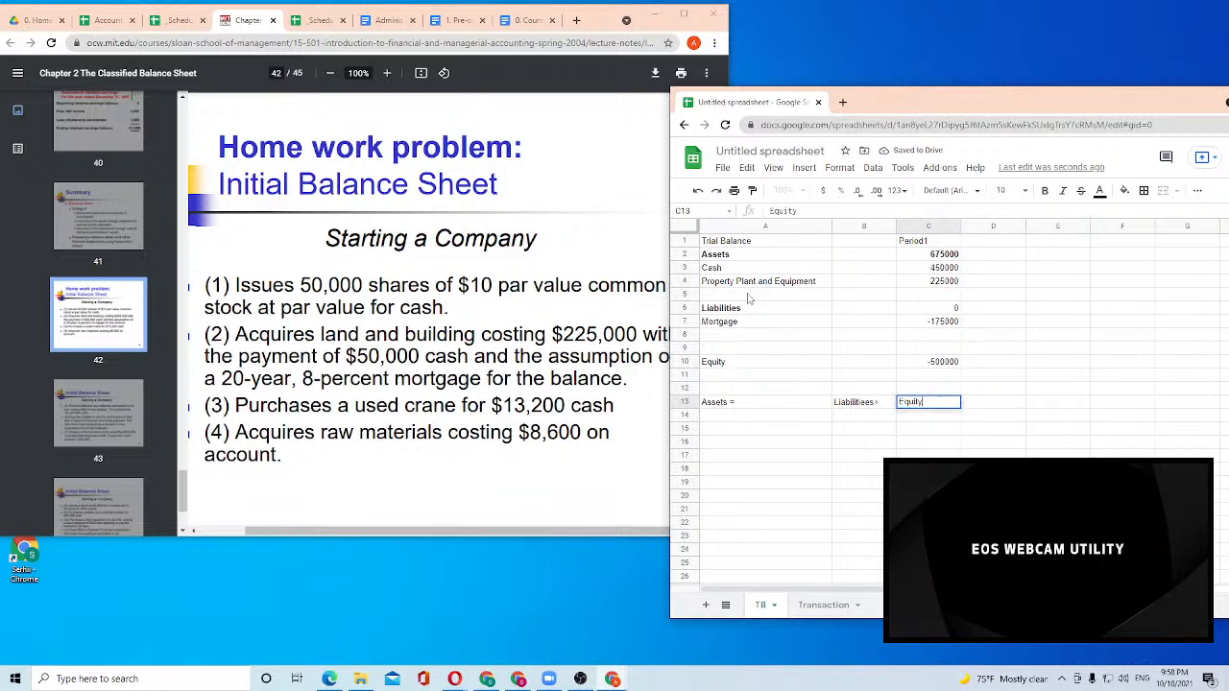
key(Return)
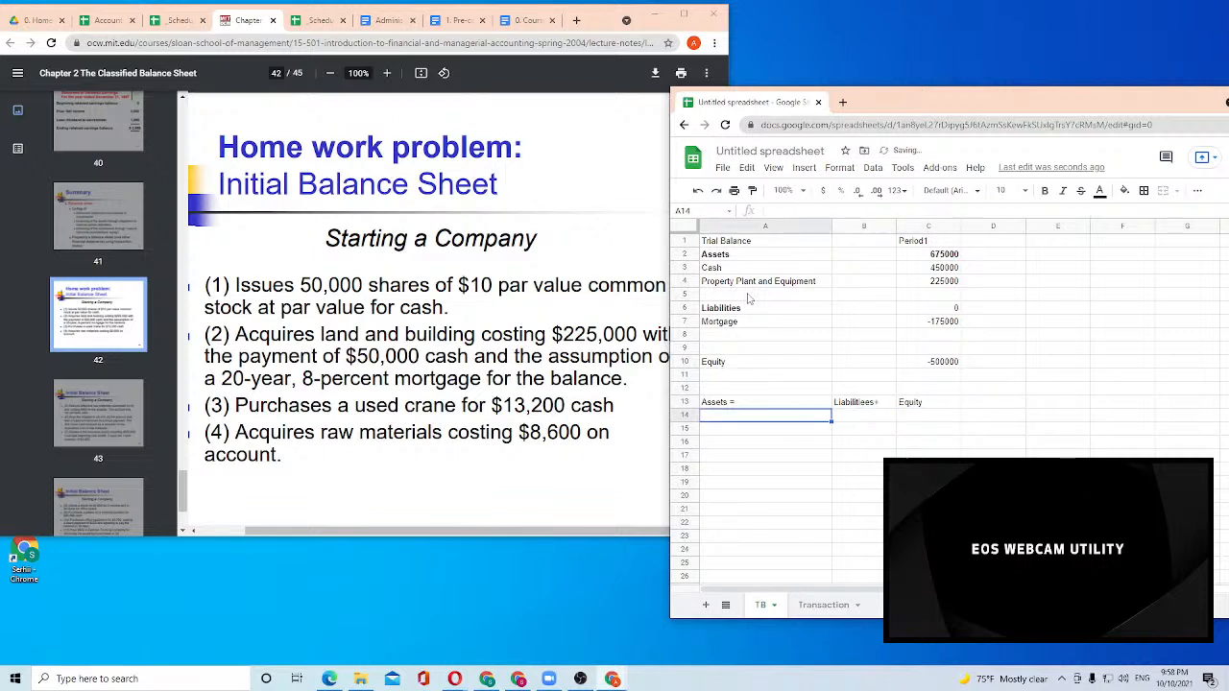
Link A14 to the total assets in C2 and B14 to the Mortgage balance in C7
text(=)
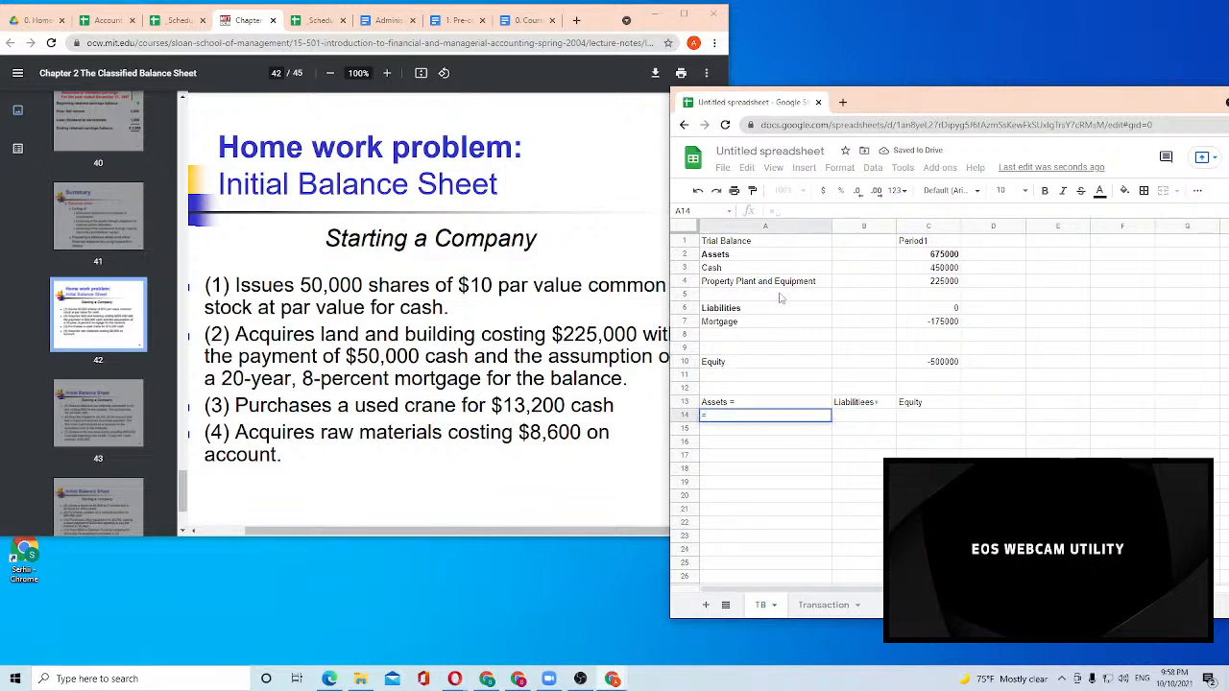
click(944, 254)
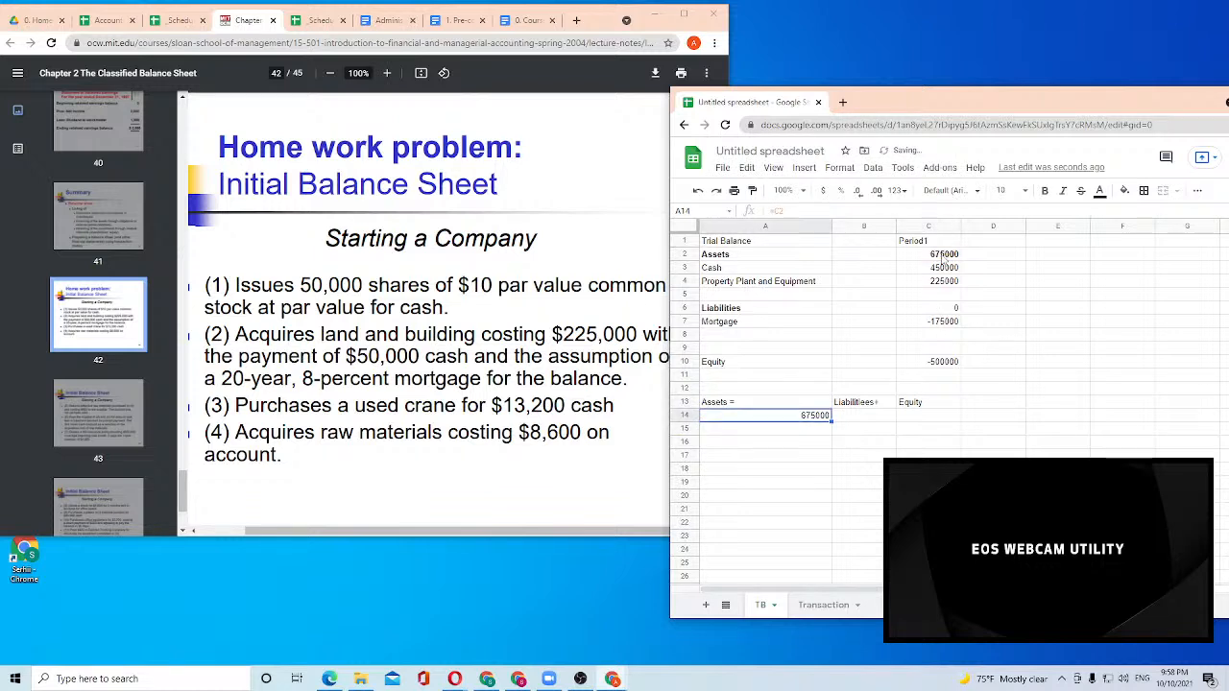
key(Tab)
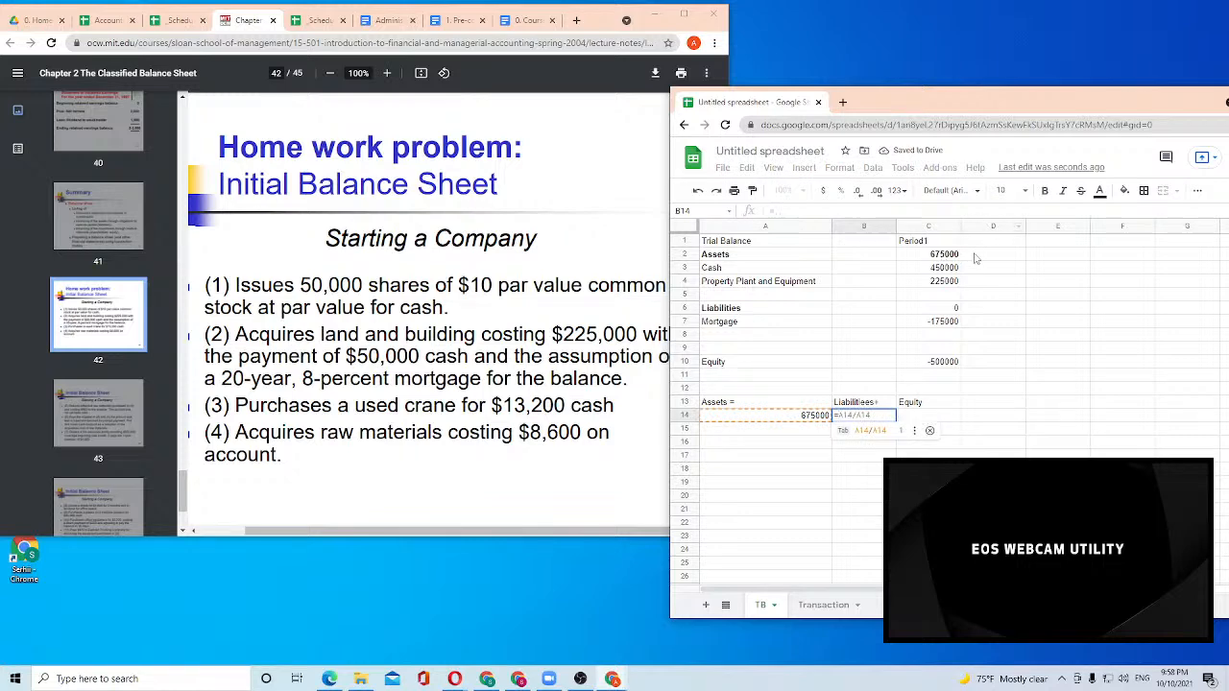
text(=)
click(938, 325)
key(Tab)
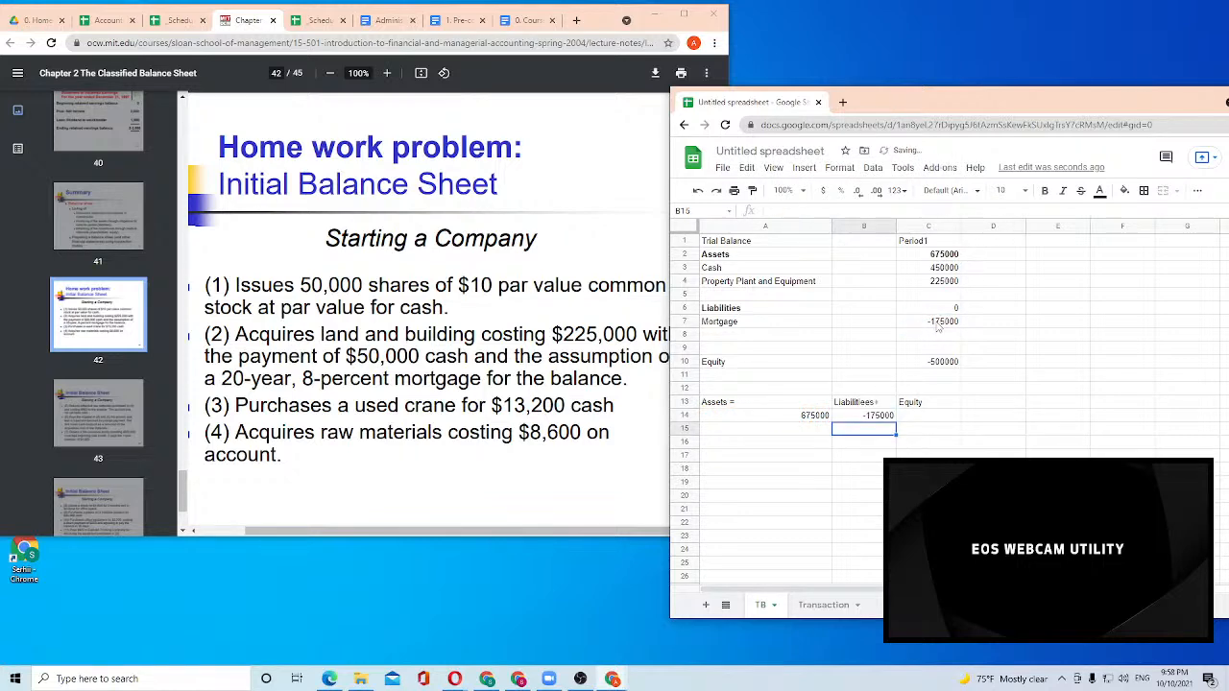
Link C14 under the Equity heading to the Equity balance in C10
text(=)
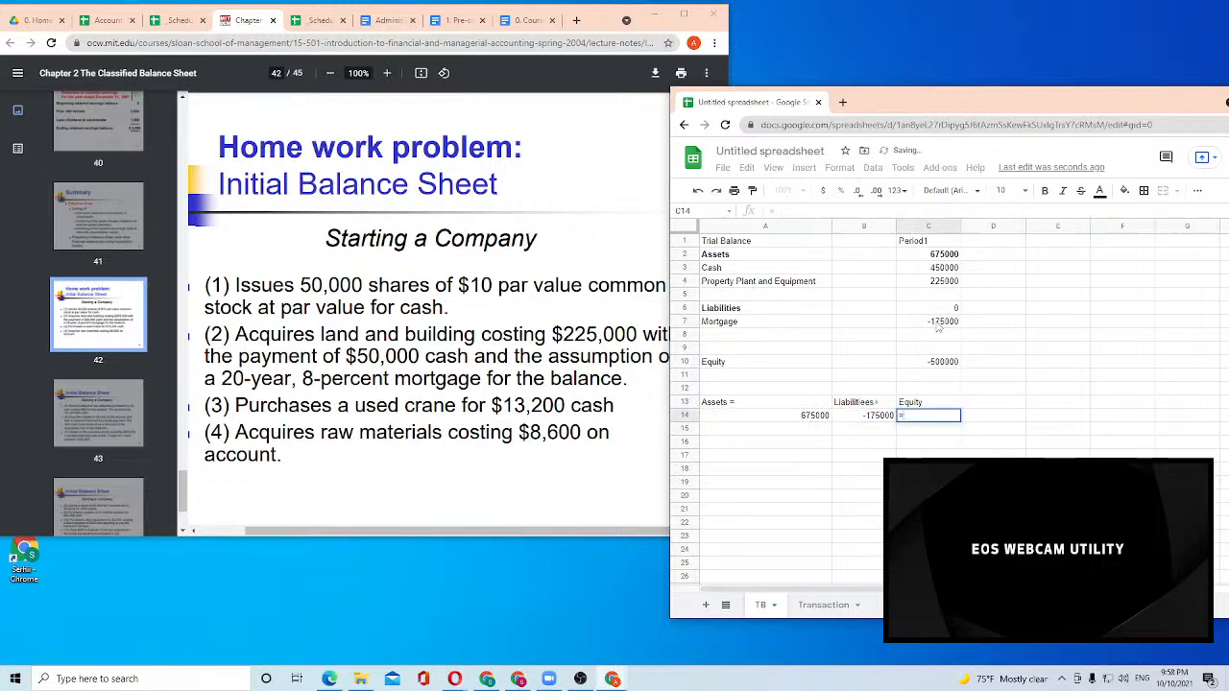
key(Up)
key(Up)
key(Up)
key(Up)
key(Return)
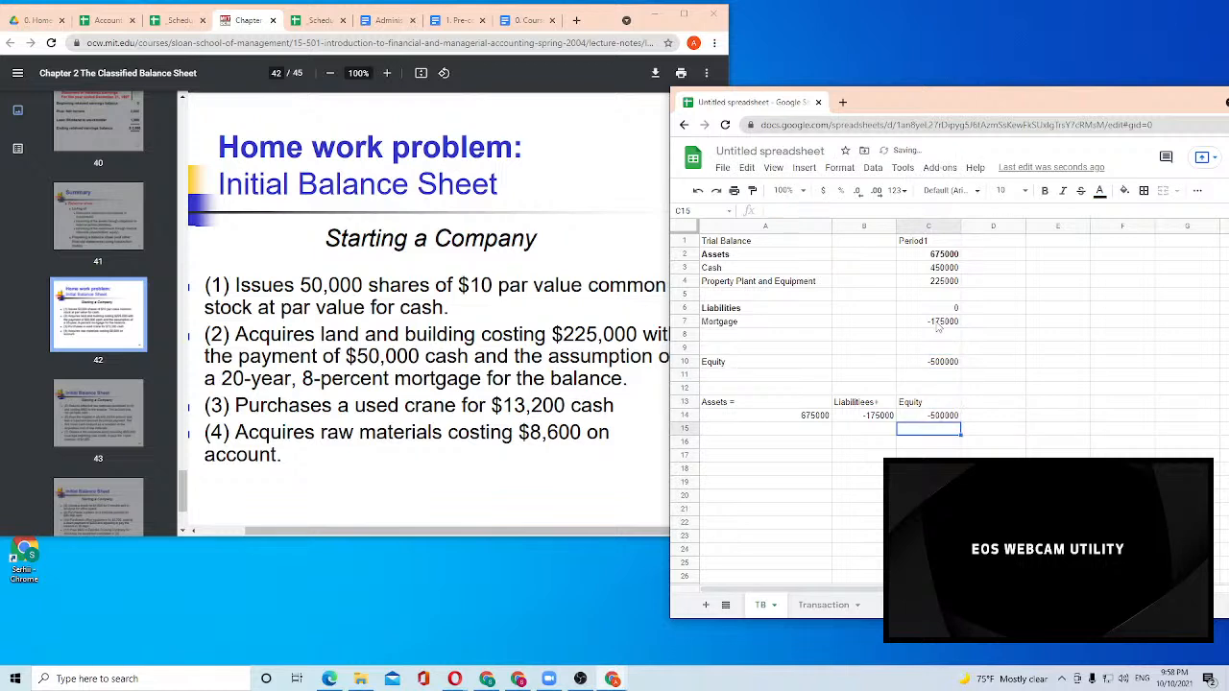
Add equity and liabilities together in C16 with the formula =C14+B14
key(Down)
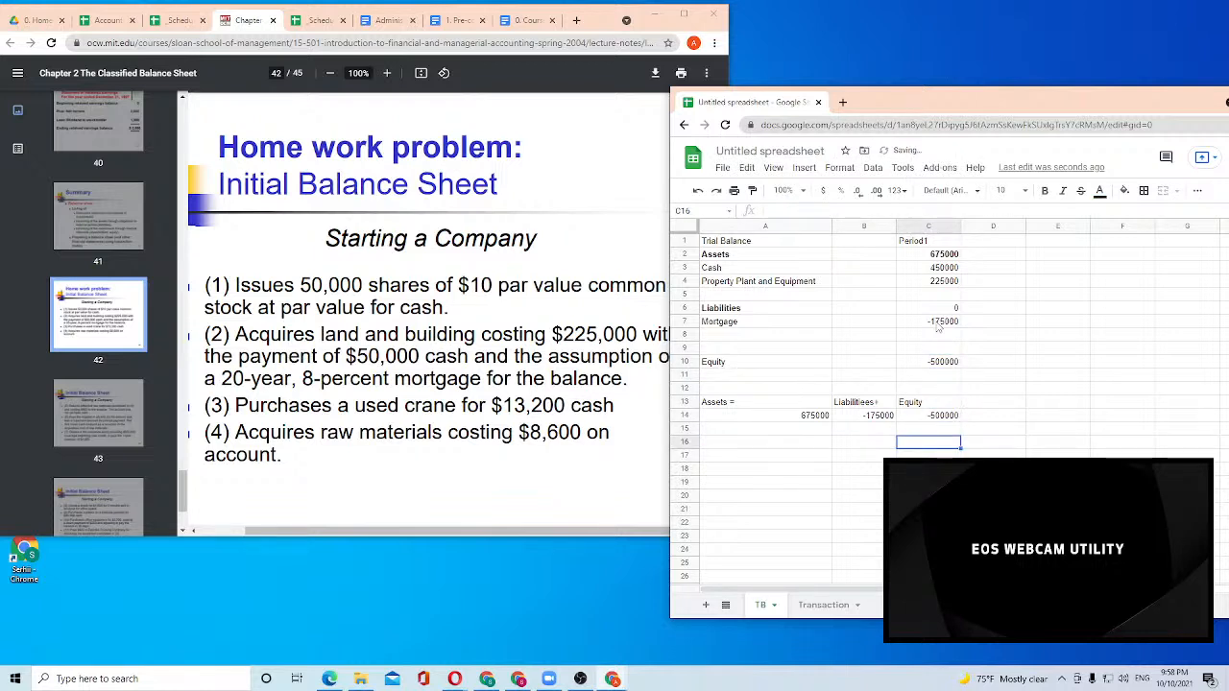
text(=)
key(Up)
key(Up)
text(+)
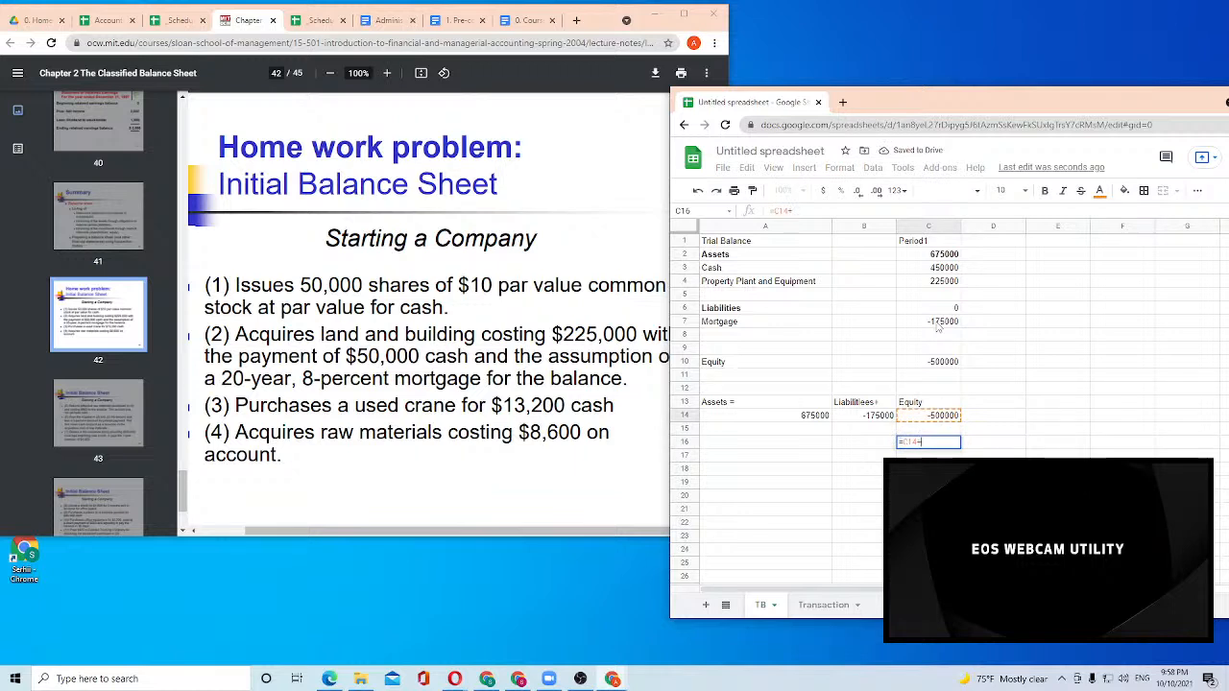
key(Left)
key(Return)
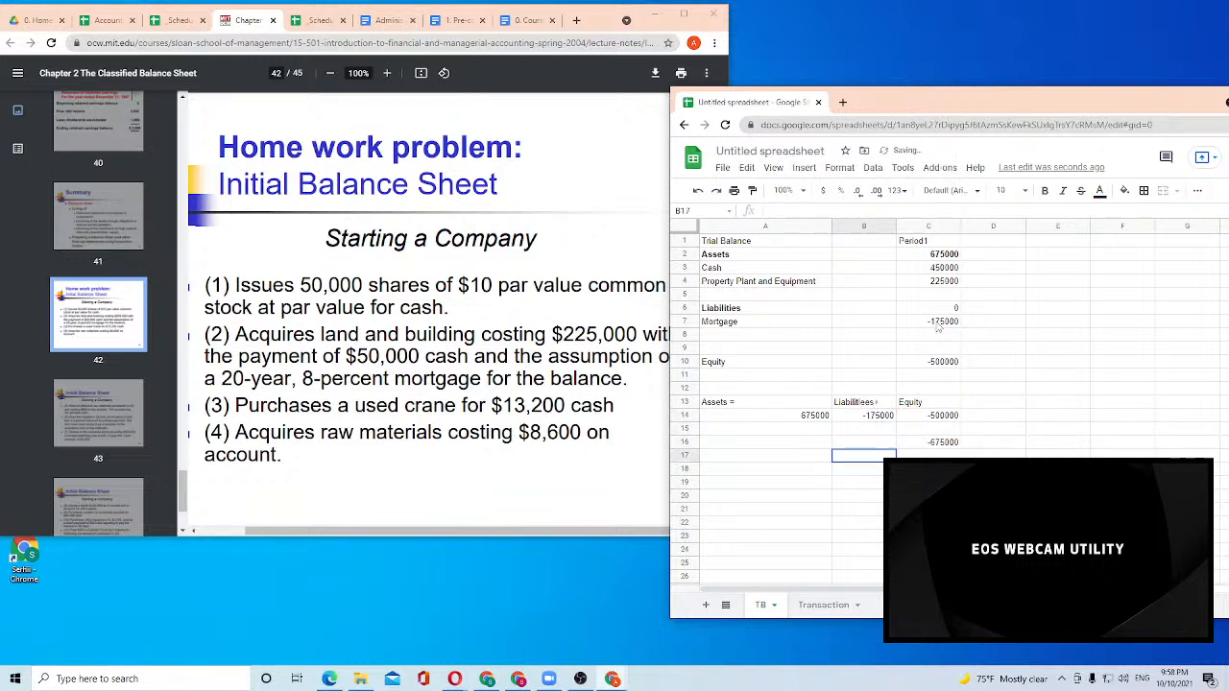
Place a plain equals sign in B16 beside the liabilities and equity sum
key(Up)
key(Left)
text(=)
key(Tab)
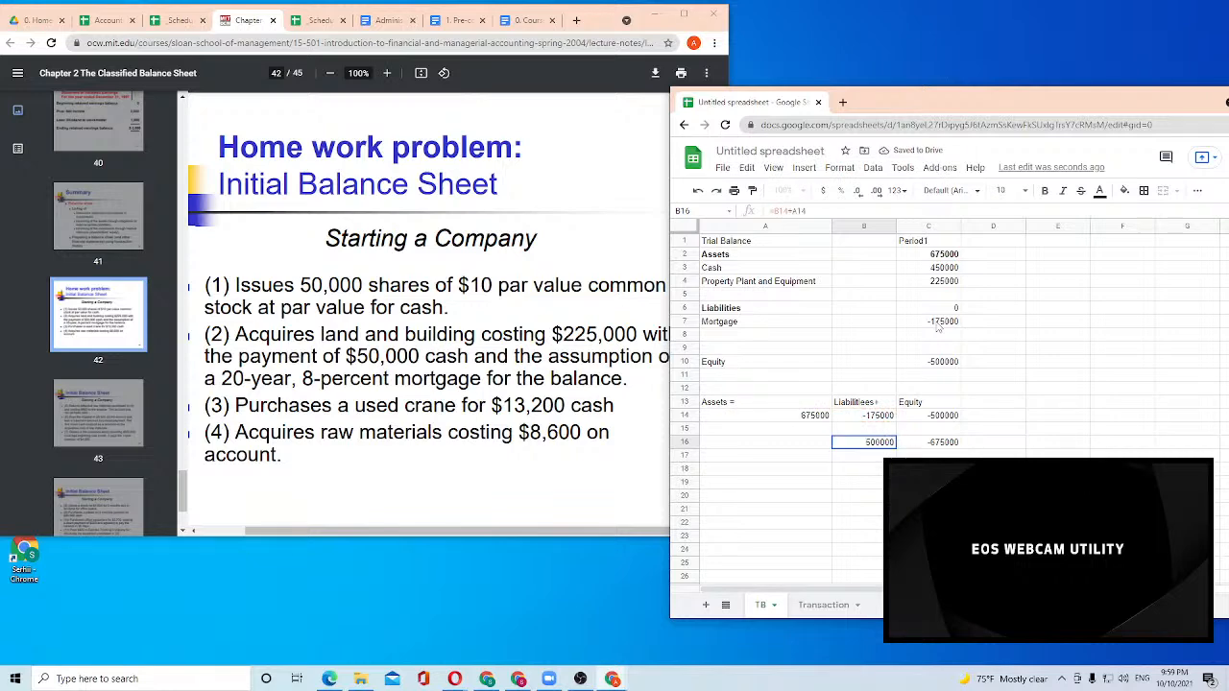
key(Delete)
text(=)
key(Left)
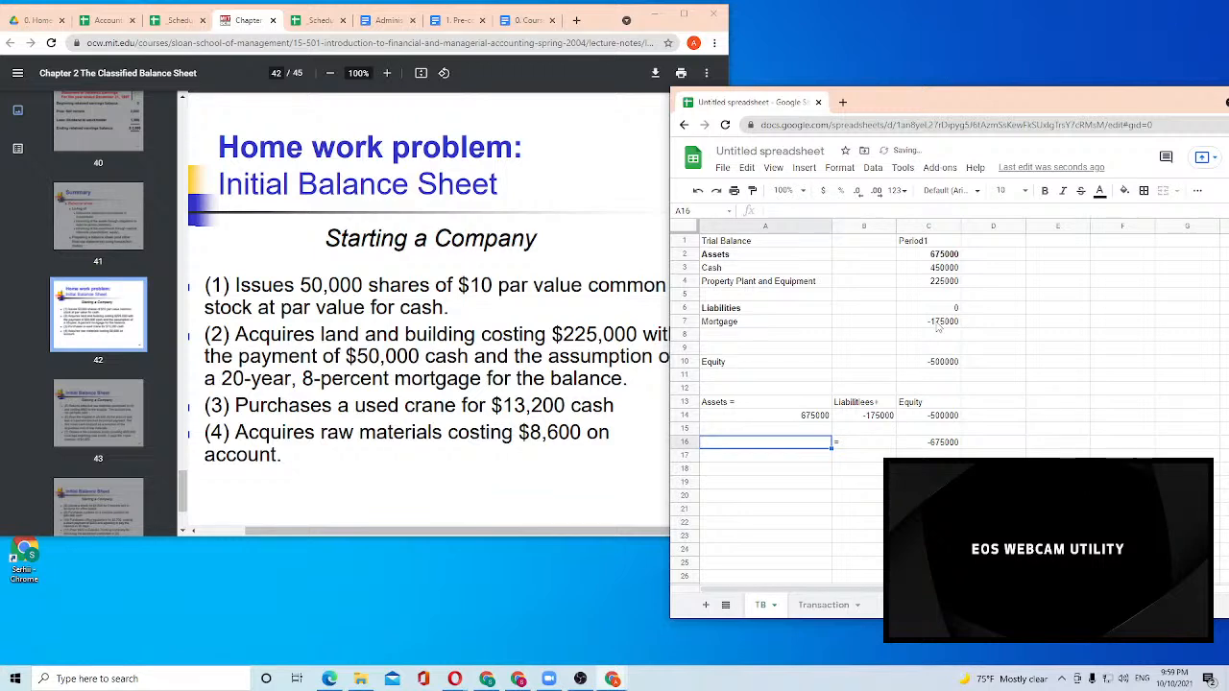
Bring the assets amount into A16 with the formula =A14
text(=)
key(Up)
key(Up)
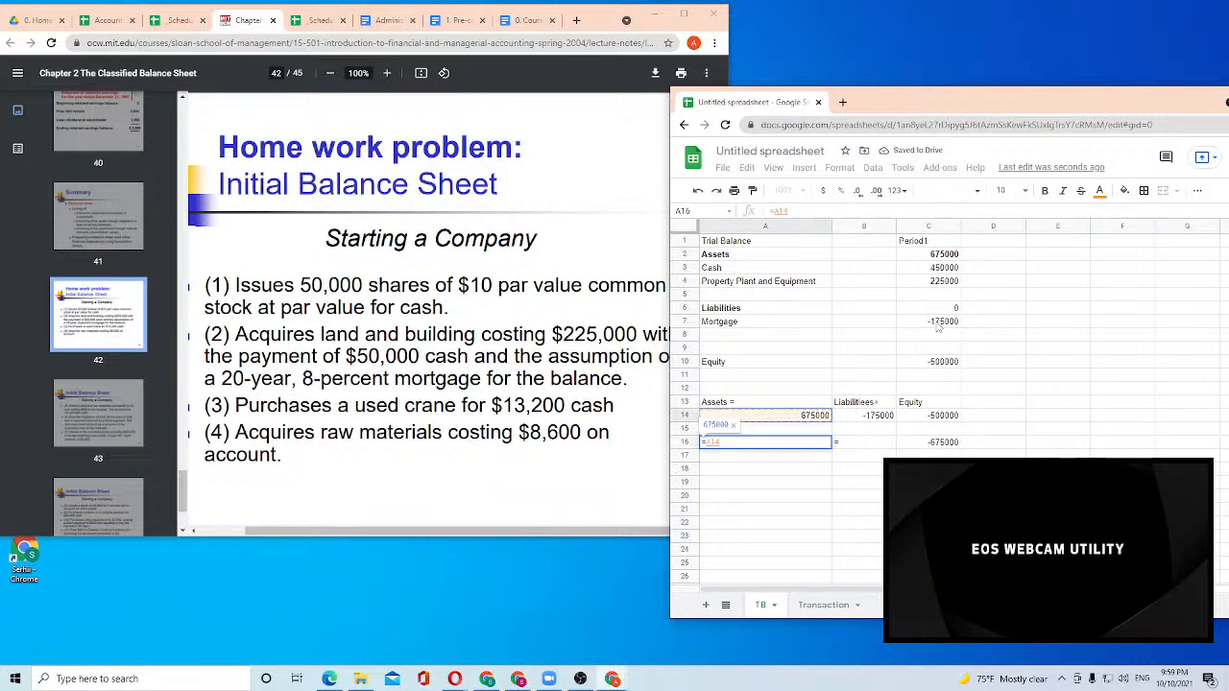
key(Return)
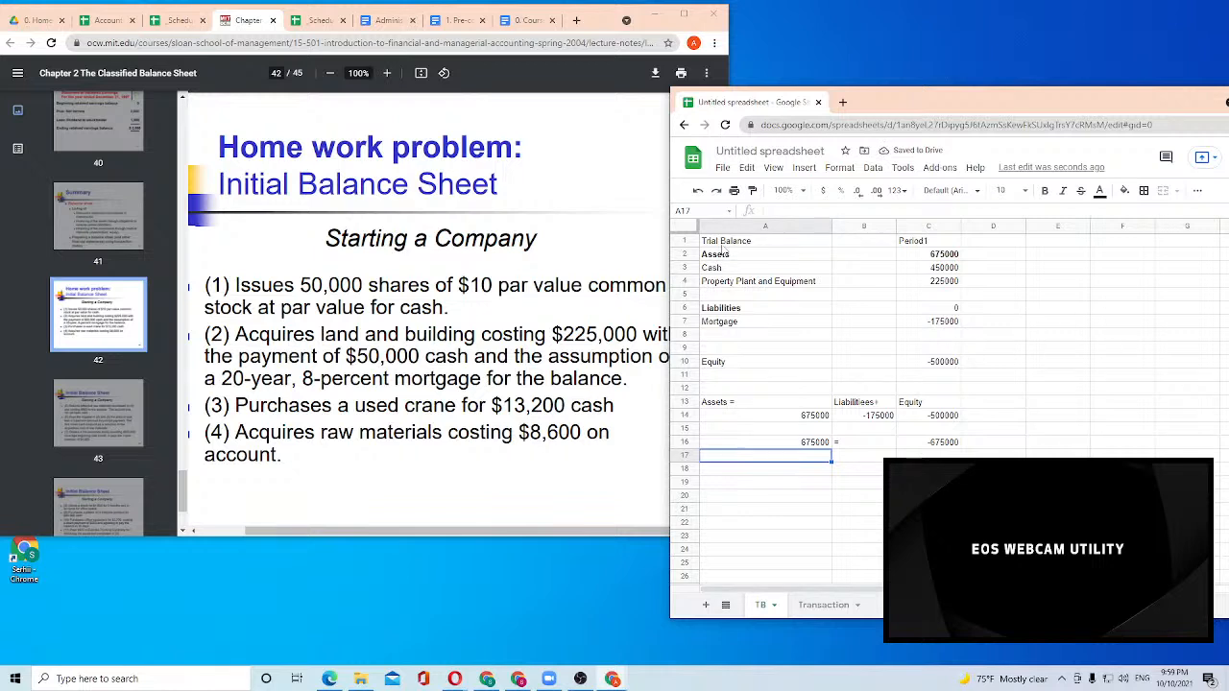
Inspect the arguments of the Cash SUMIF formula in C3 without changing it
click(932, 273)
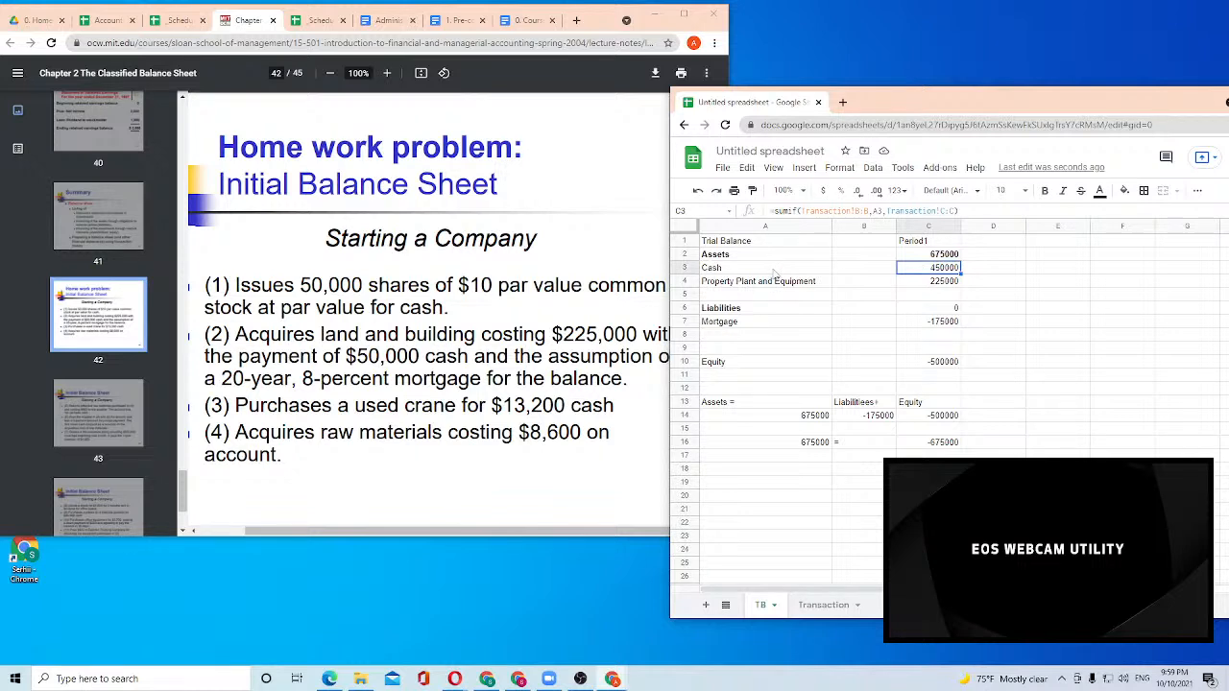
key(F2)
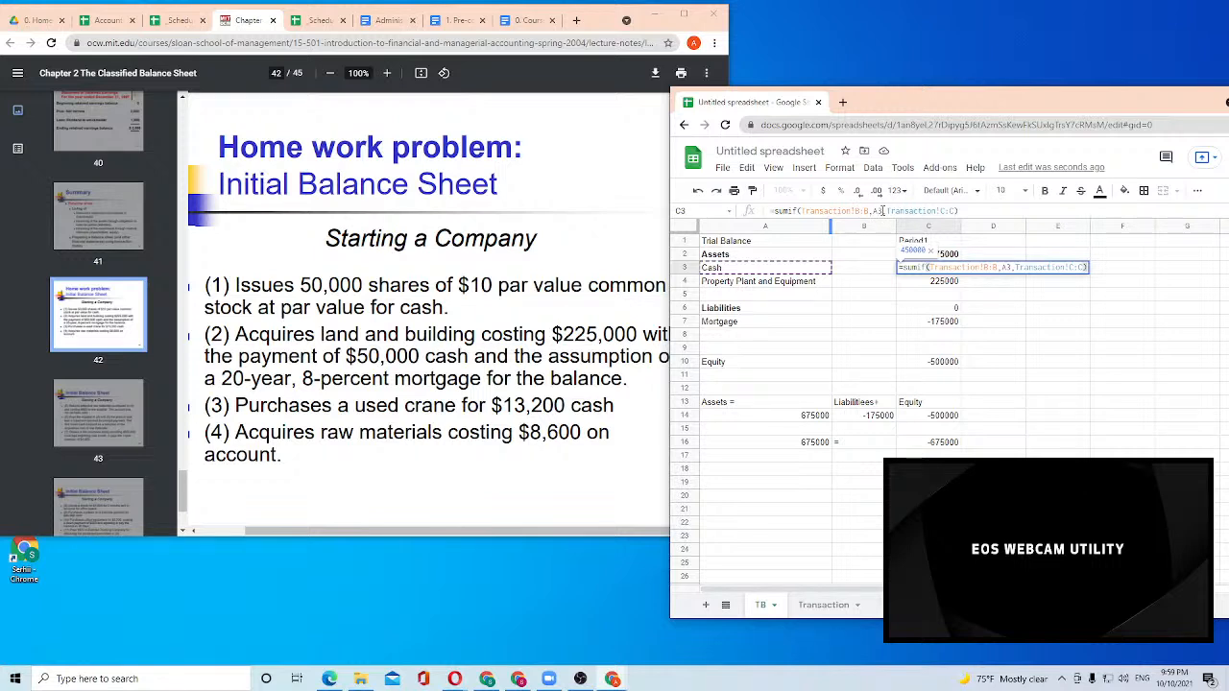
click(873, 211)
key(Escape)
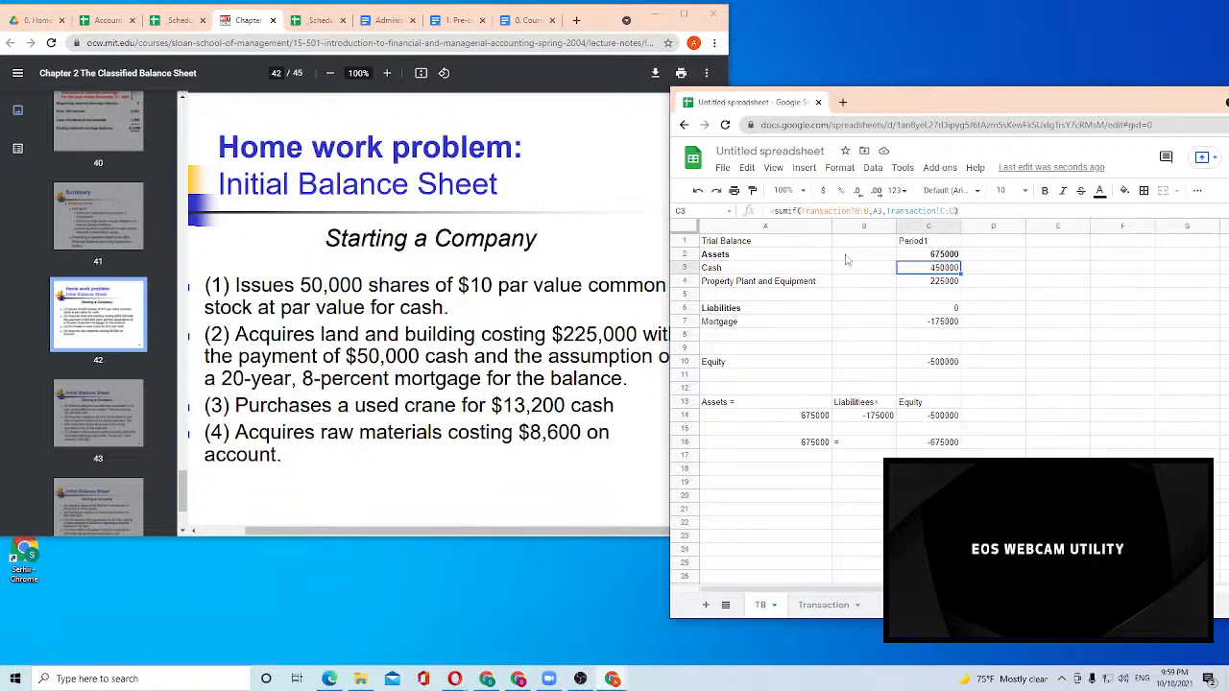
Highlight the Cash debit row A5:D5 on the Transaction sheet with a yellow fill
click(812, 608)
drag(735, 294, 1042, 297)
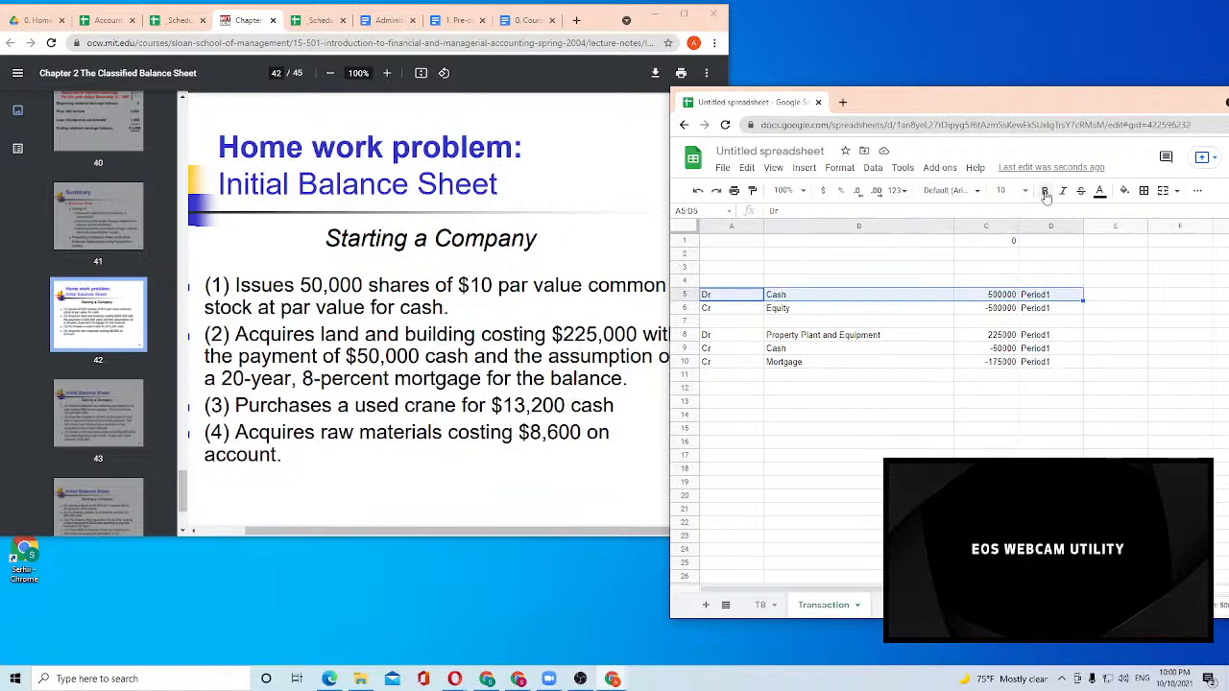
click(1100, 191)
click(1144, 252)
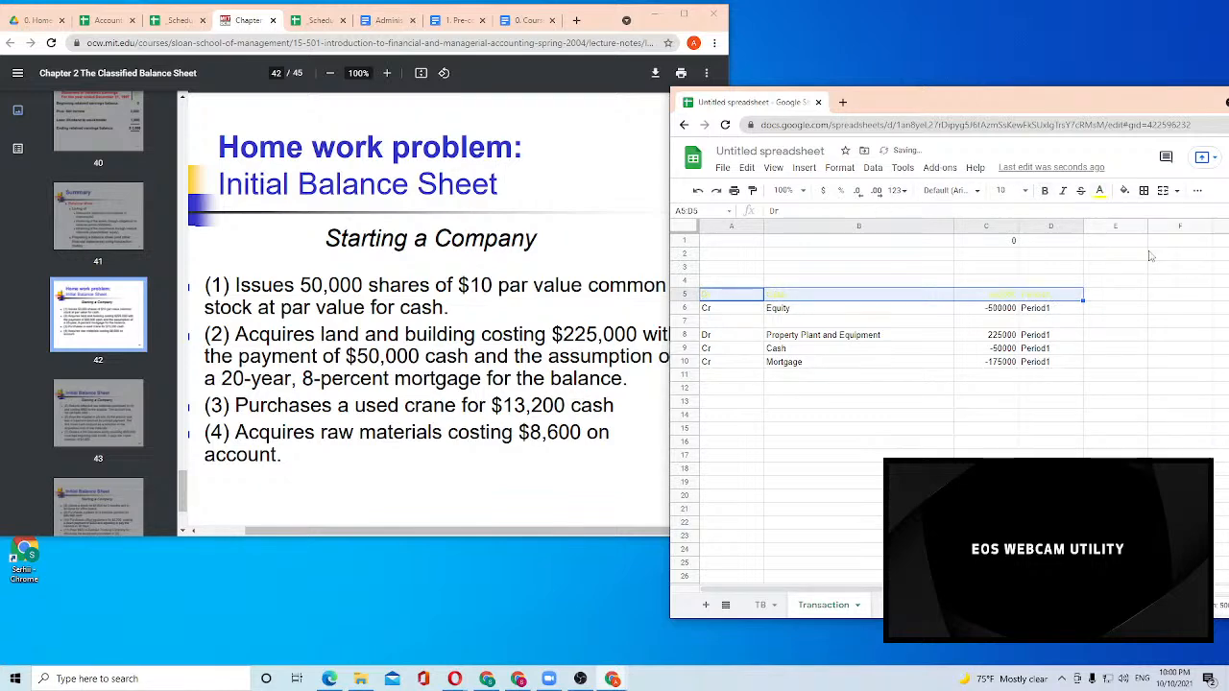
key(ctrl+z)
click(1126, 190)
click(1176, 252)
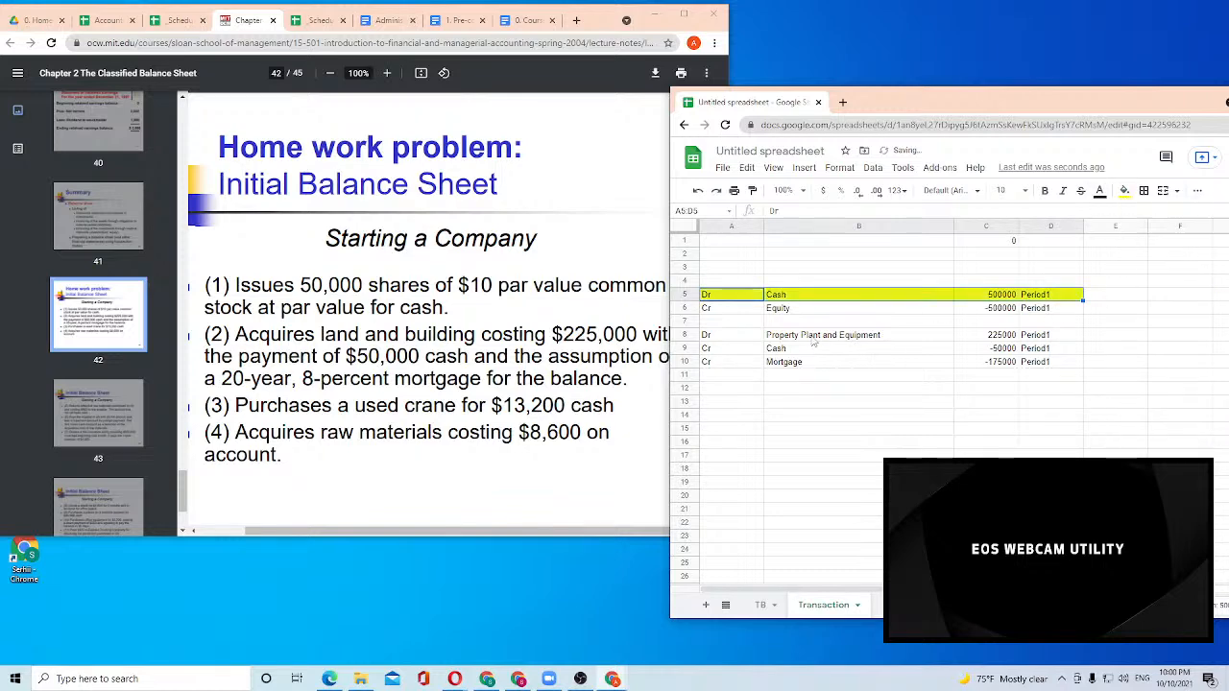
Highlight the Cash credit row A9:D9 with the same yellow fill
drag(735, 351, 1030, 351)
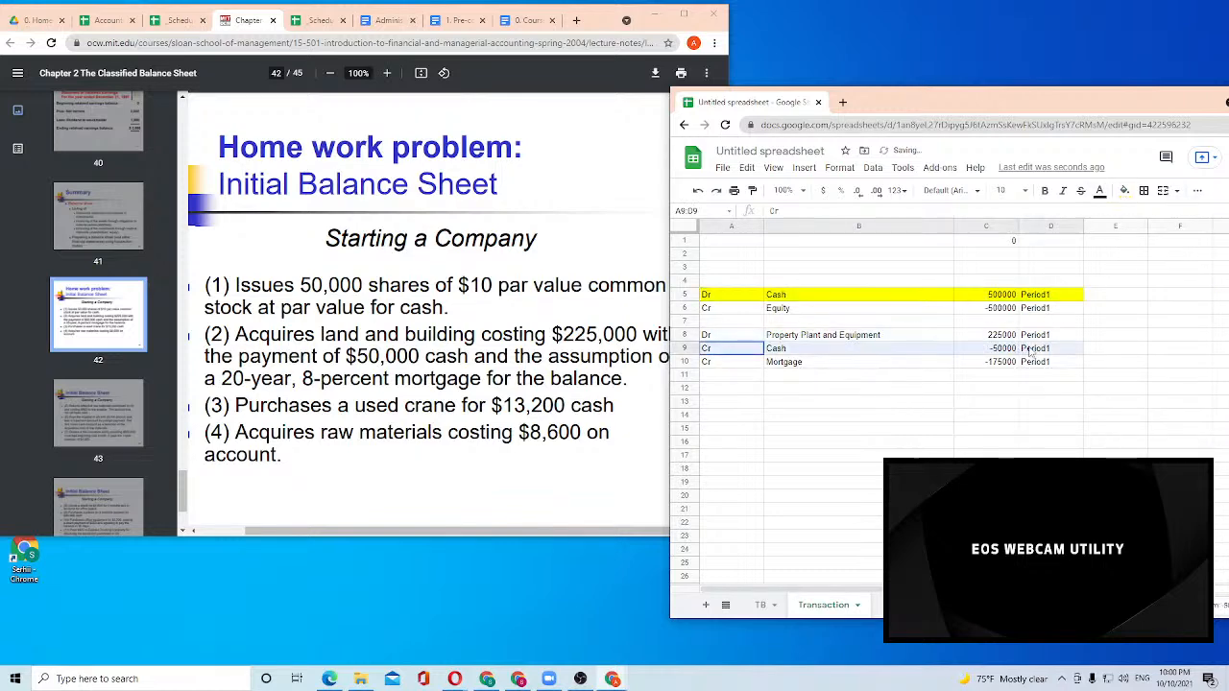
click(1125, 190)
click(1172, 255)
click(948, 394)
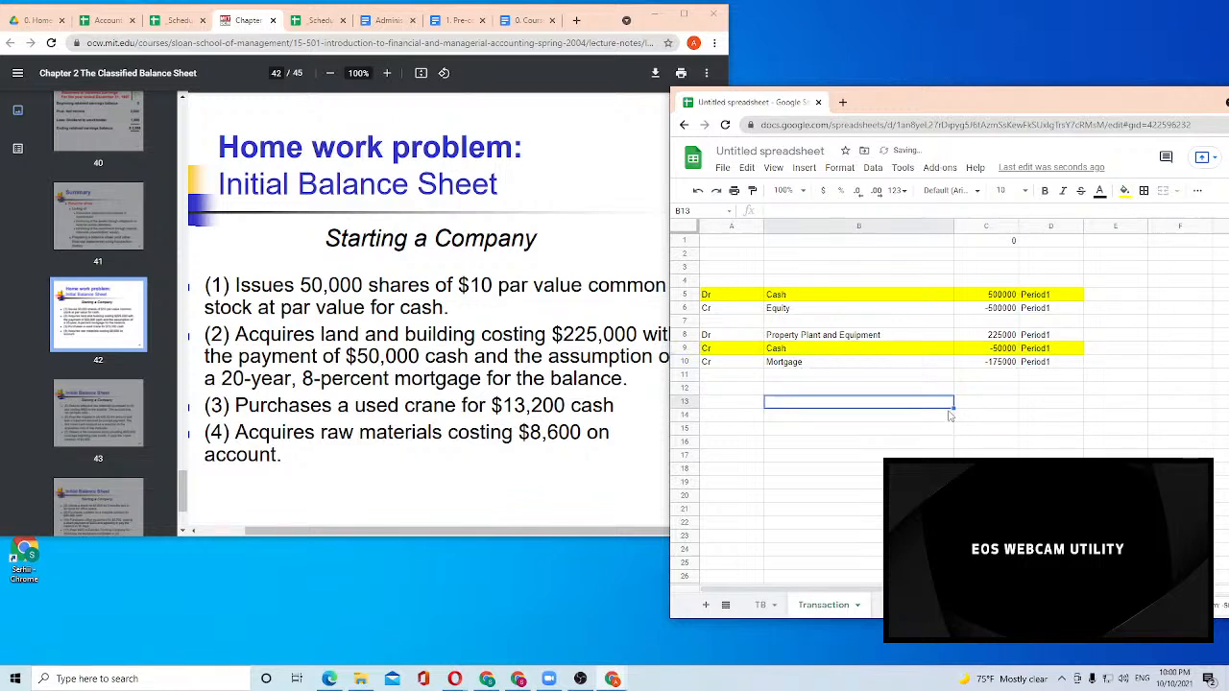
Check the two Cash amounts in C5 and C9 together against the Cash balance on the TB sheet
click(994, 298)
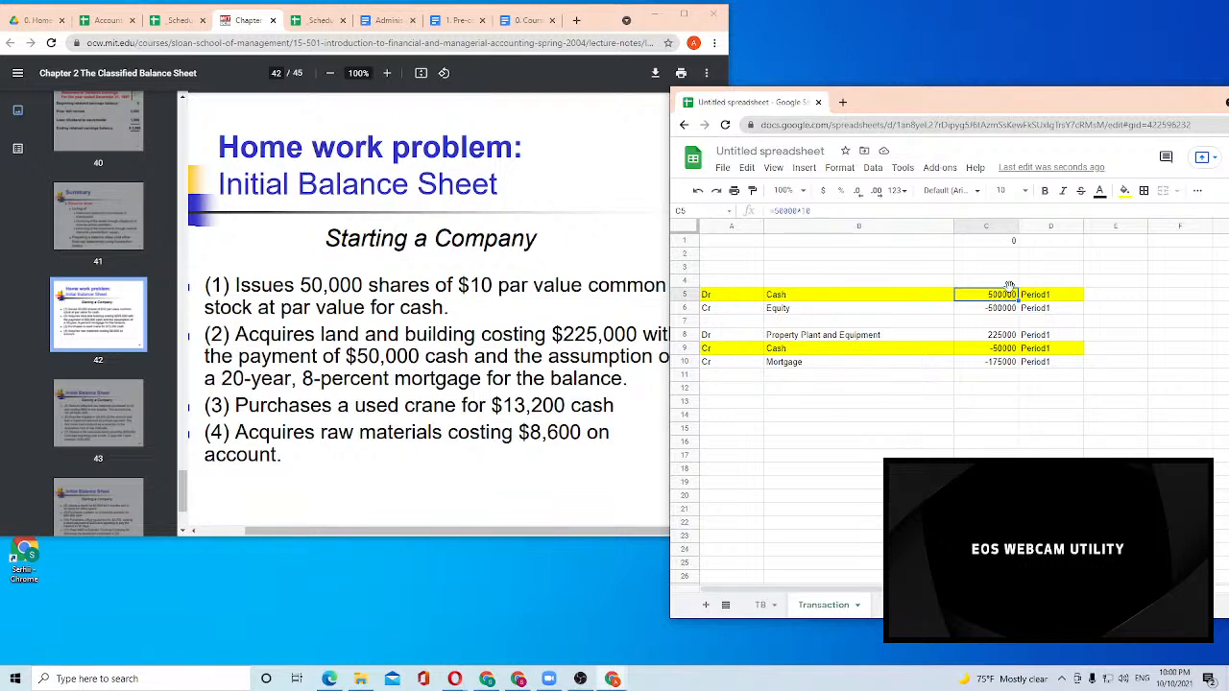
click(774, 348)
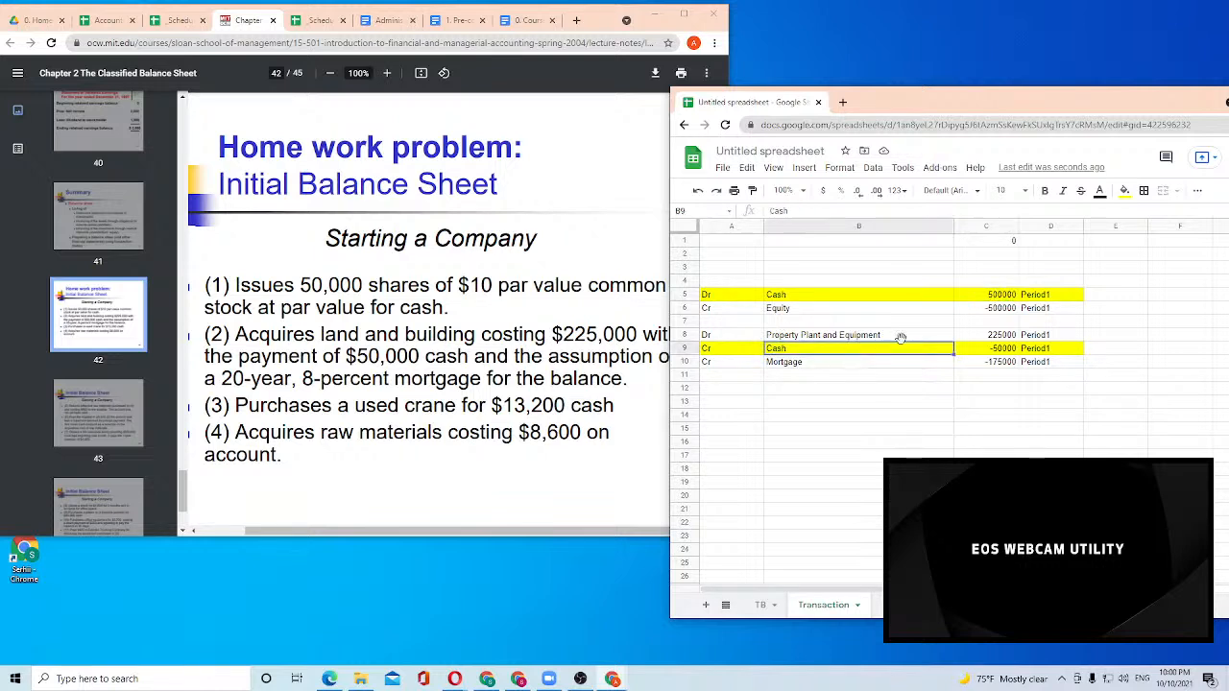
click(989, 350)
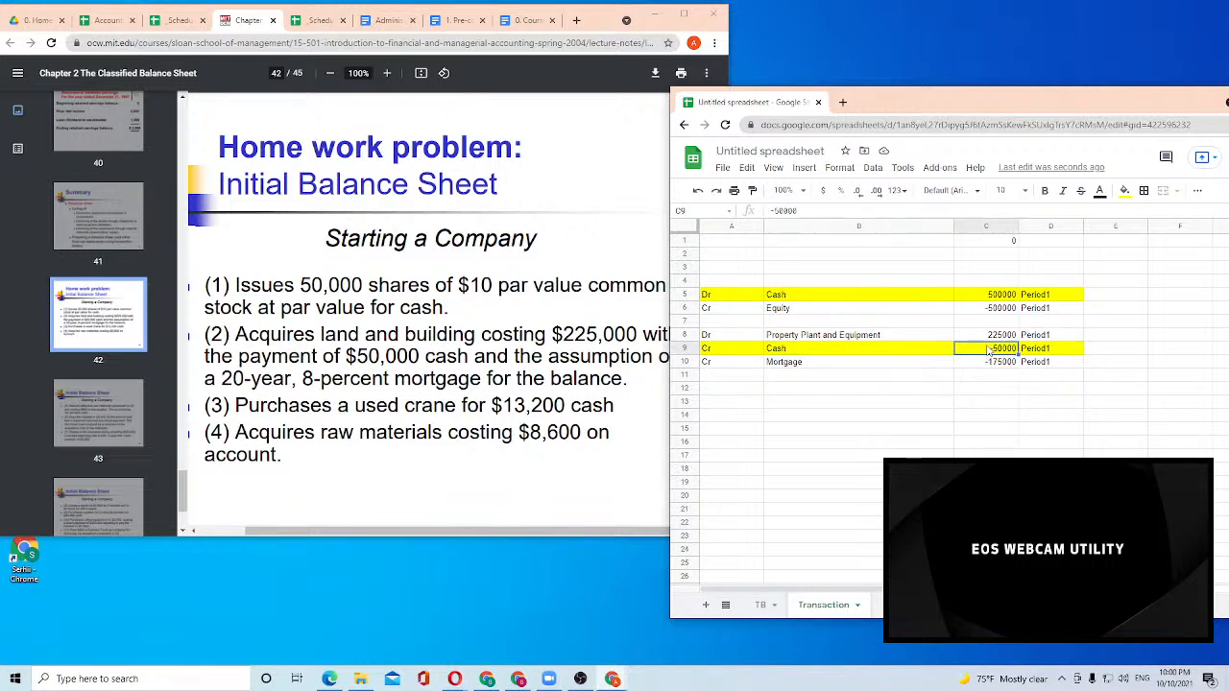
click(990, 285)
click(990, 296)
ctrl+click(990, 348)
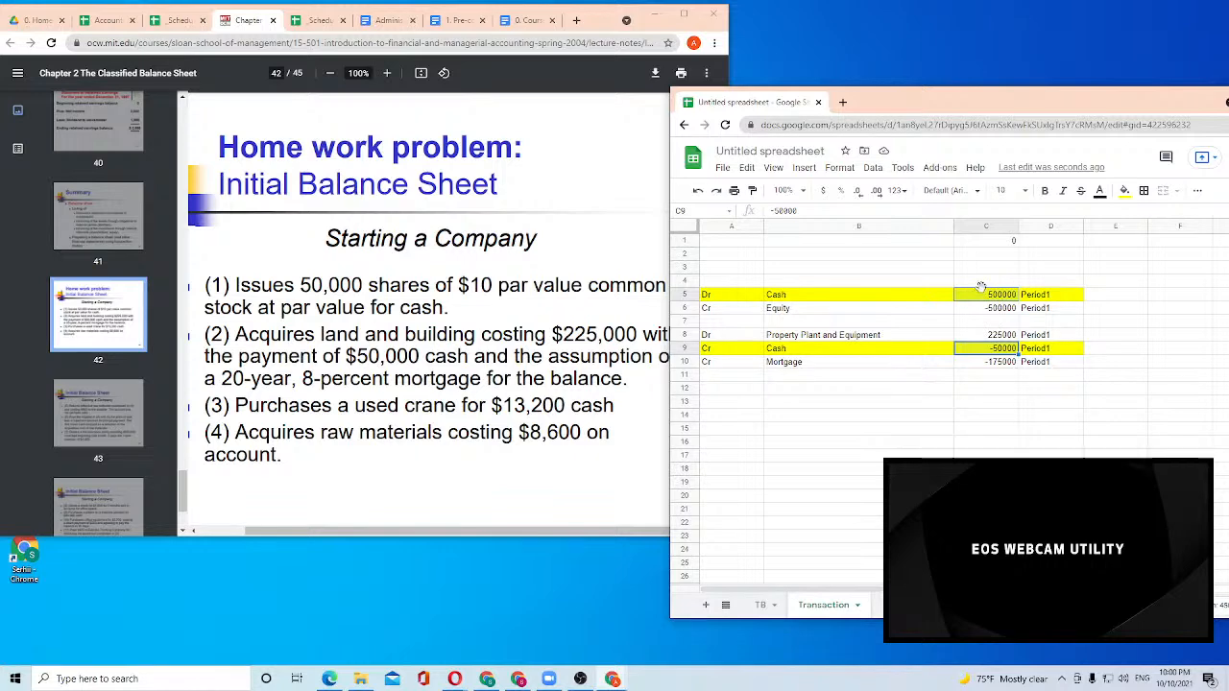
click(761, 605)
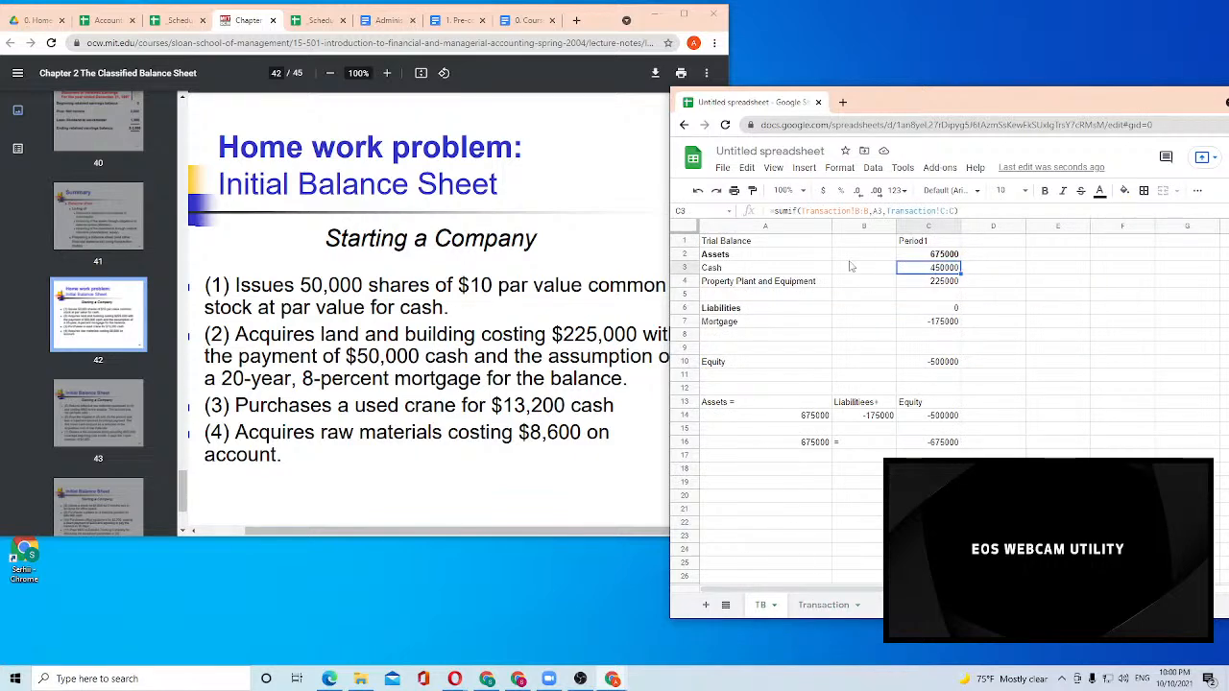
Start a third entry on the Transaction sheet with Dr in A12 and an amount of 50000 in C12
click(818, 605)
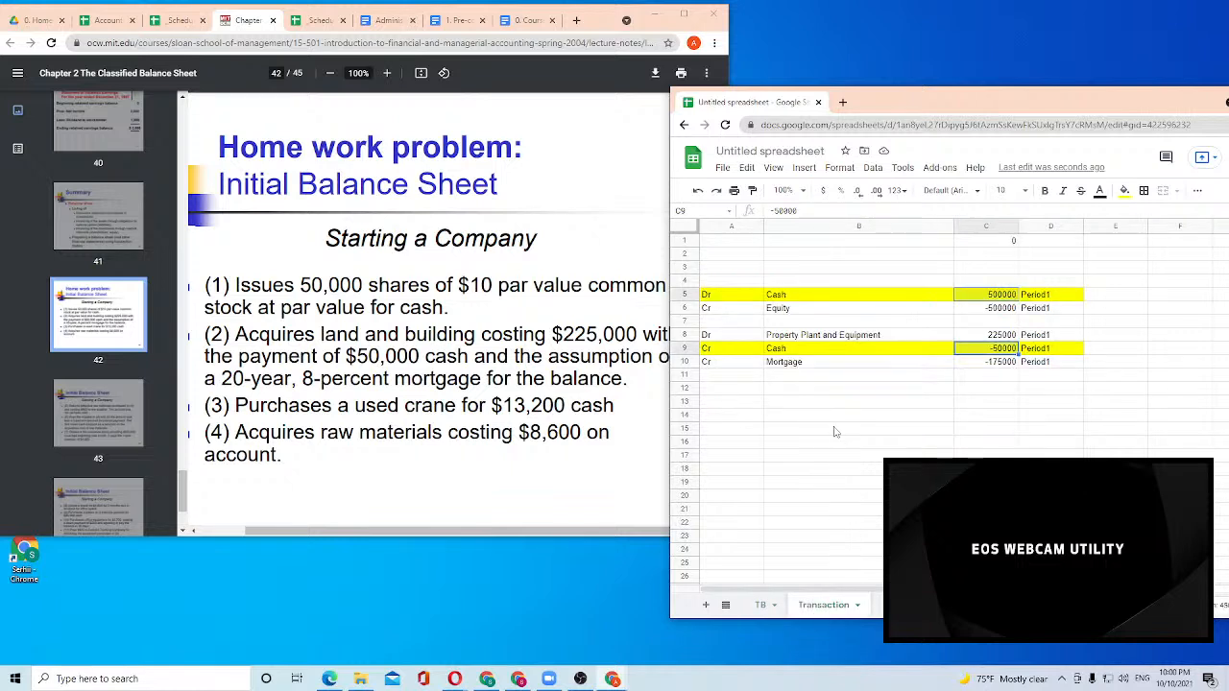
click(735, 377)
click(734, 405)
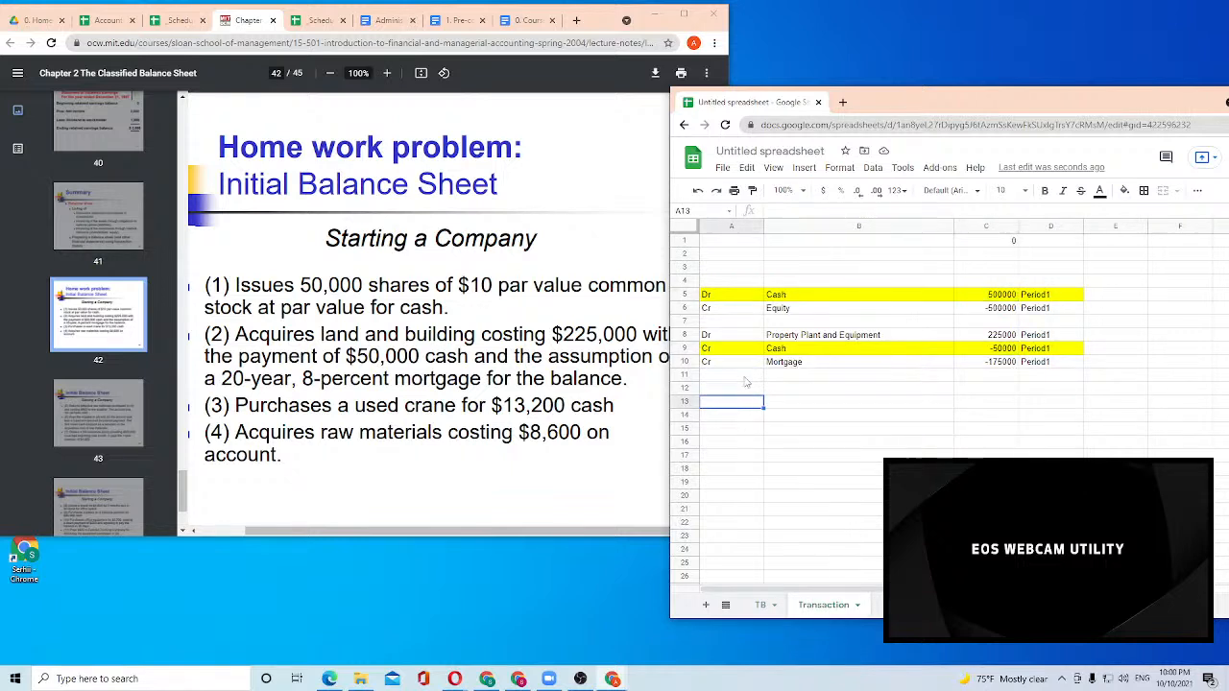
click(746, 388)
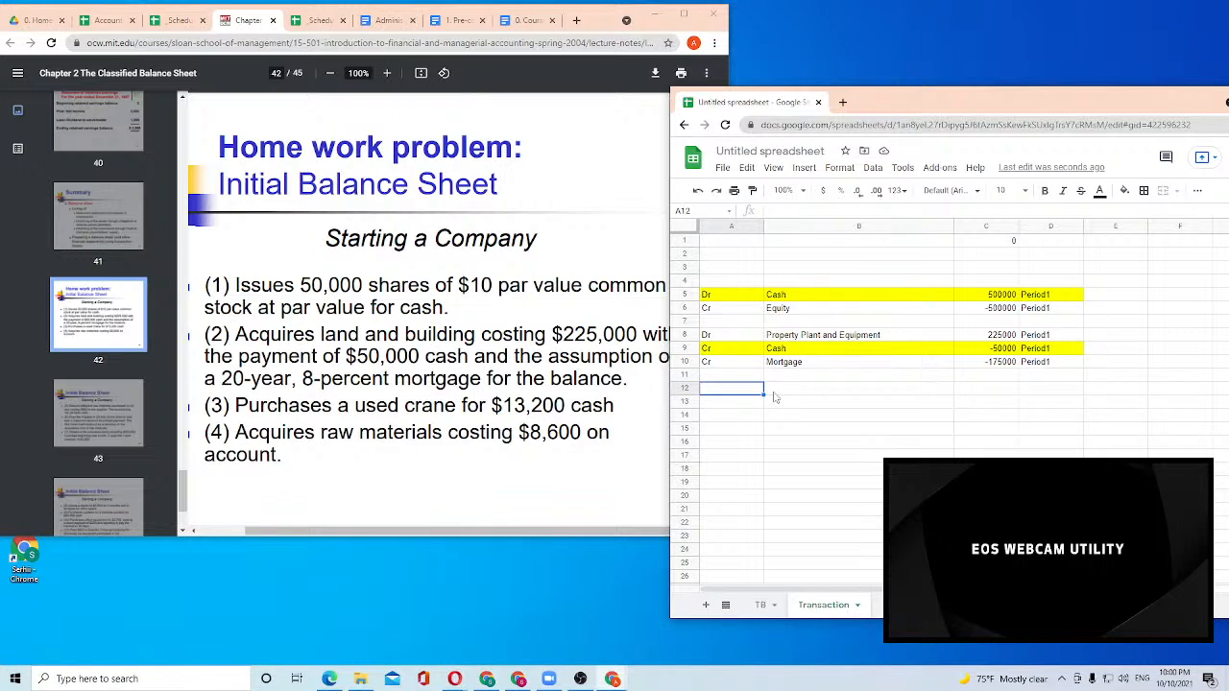
text(Dr)
key(Tab)
key(Tab)
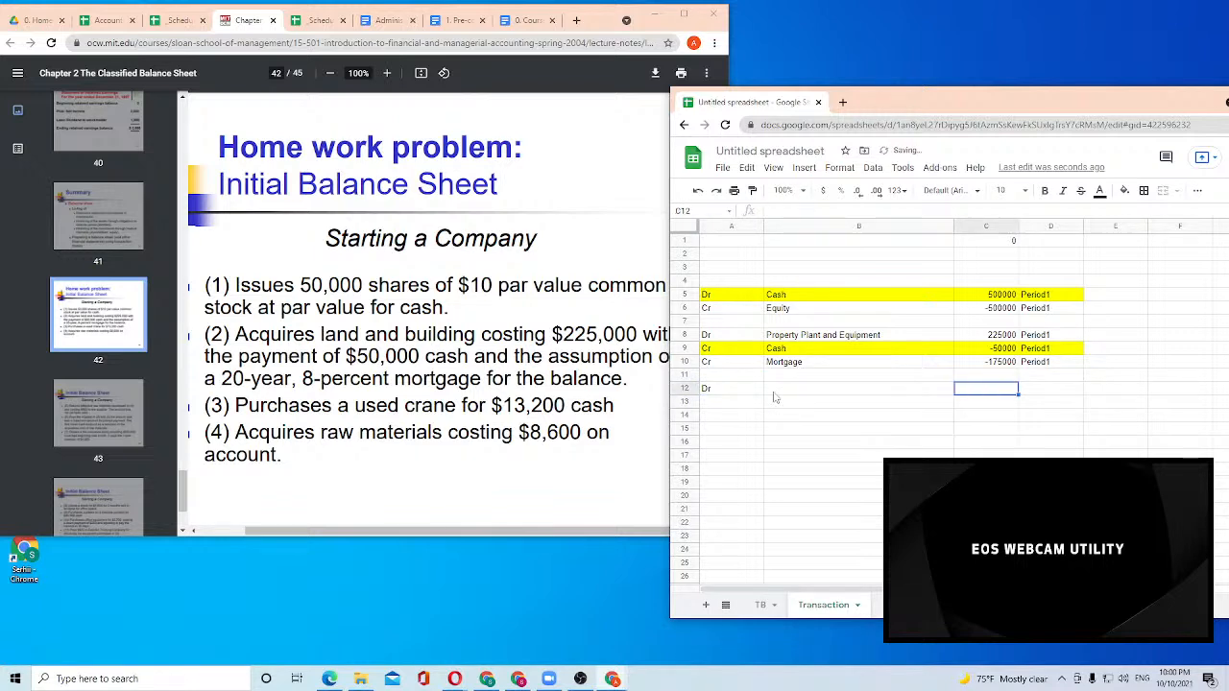
text(50)
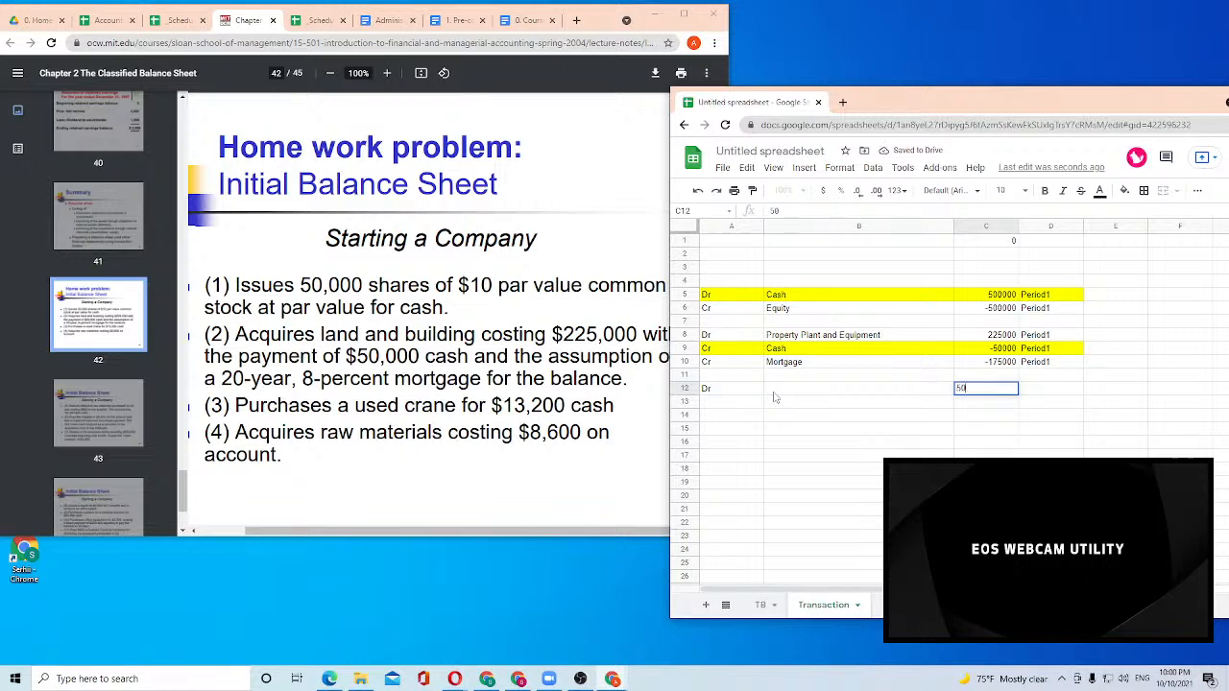
text(000)
key(Return)
Copy the Mortgage account name from B10 into B12 of the new debit row
click(775, 391)
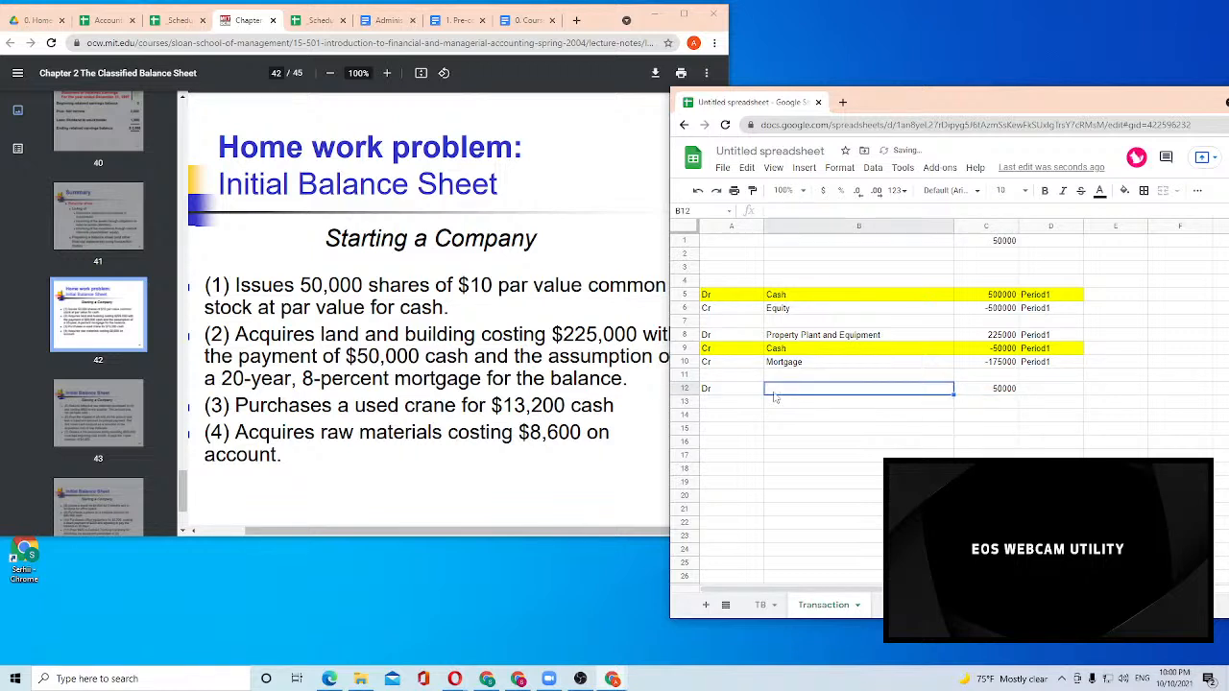
key(Up)
key(Up)
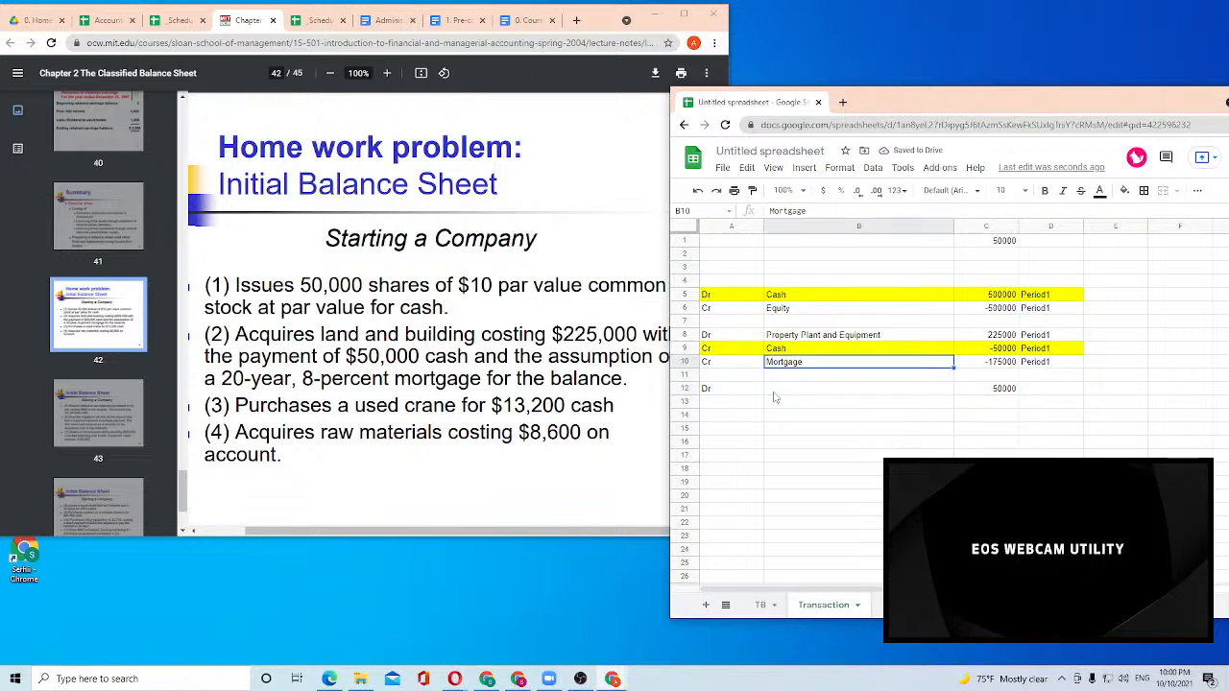
key(ctrl+c)
key(Down)
key(Down)
key(ctrl+v)
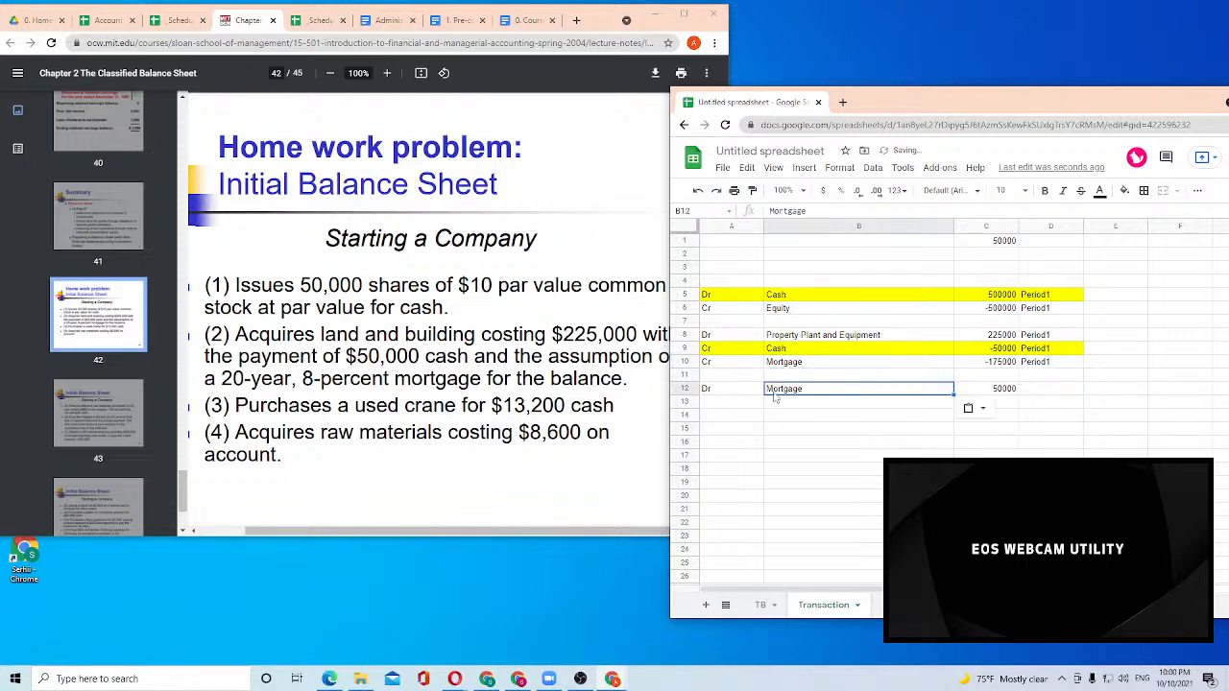
Add the offsetting credit in row 13 with Cr, Cash and the amount formula =-C12
key(Return)
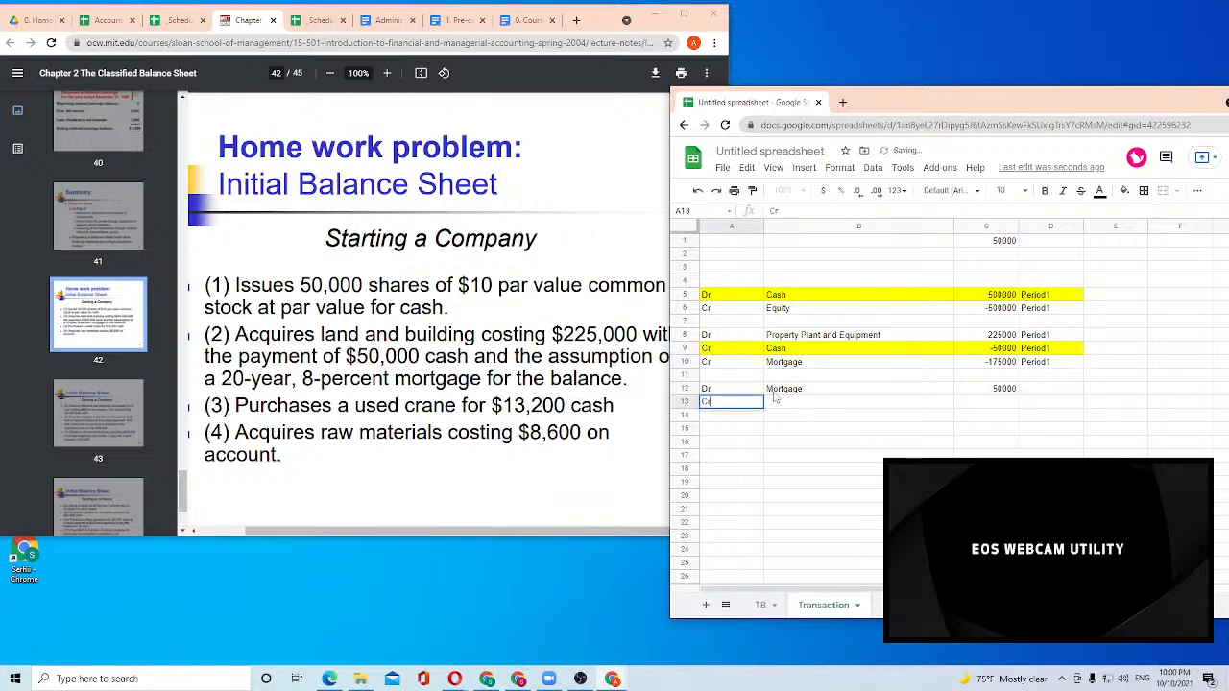
text(Cr)
key(Tab)
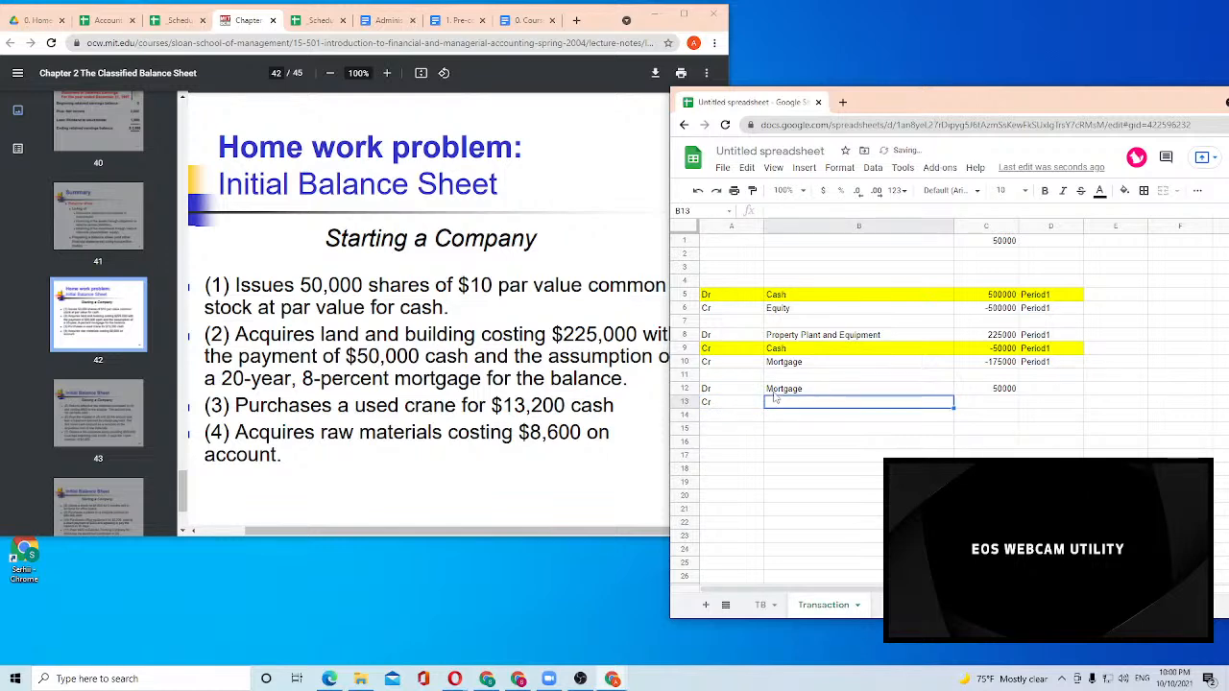
text(Cash)
key(Tab)
text(=-C12)
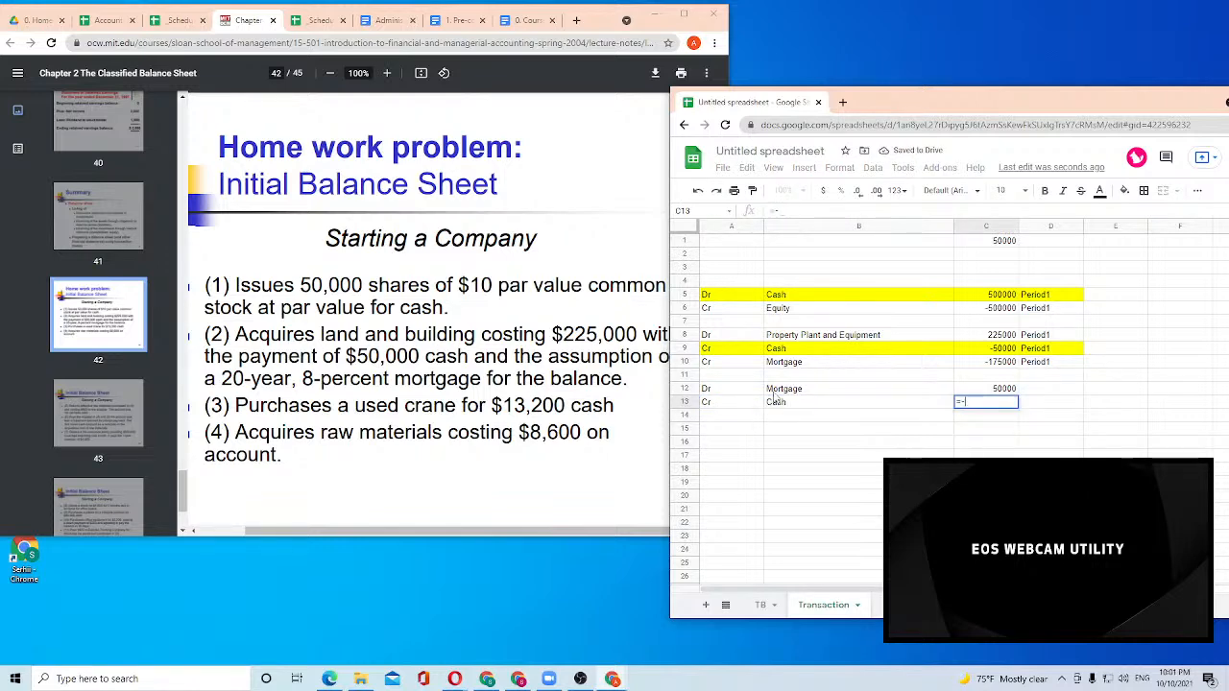
key(Return)
key(Up)
key(Left)
key(Left)
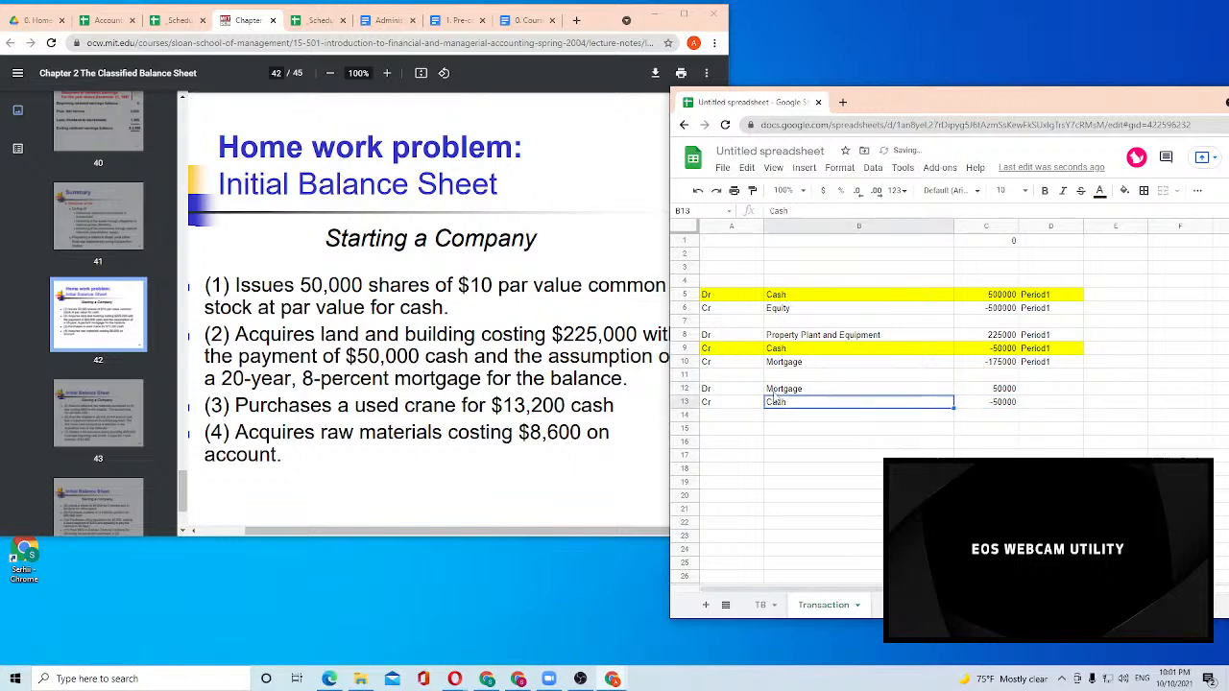
Copy the Period1 label from D10 into D12 and D13 for the mortgage payment entry
key(Right)
key(Right)
key(Right)
key(Up)
key(Up)
key(Up)
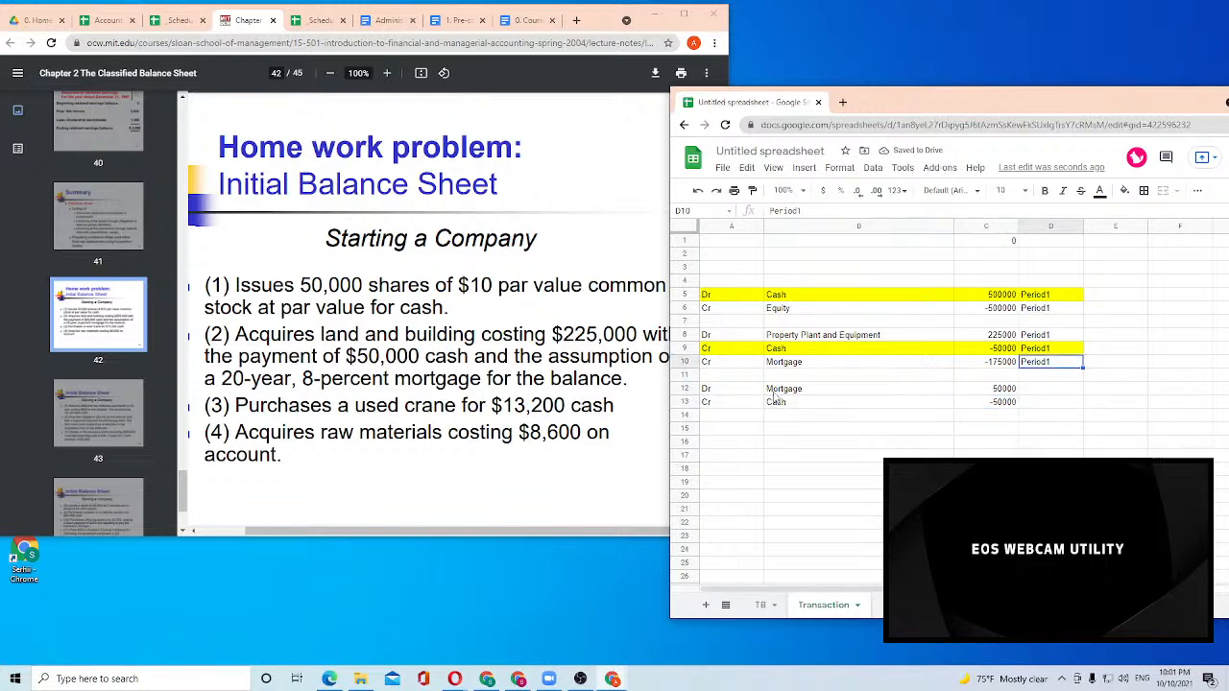
key(ctrl+c)
key(Down)
key(Down)
key(ctrl+v)
key(Down)
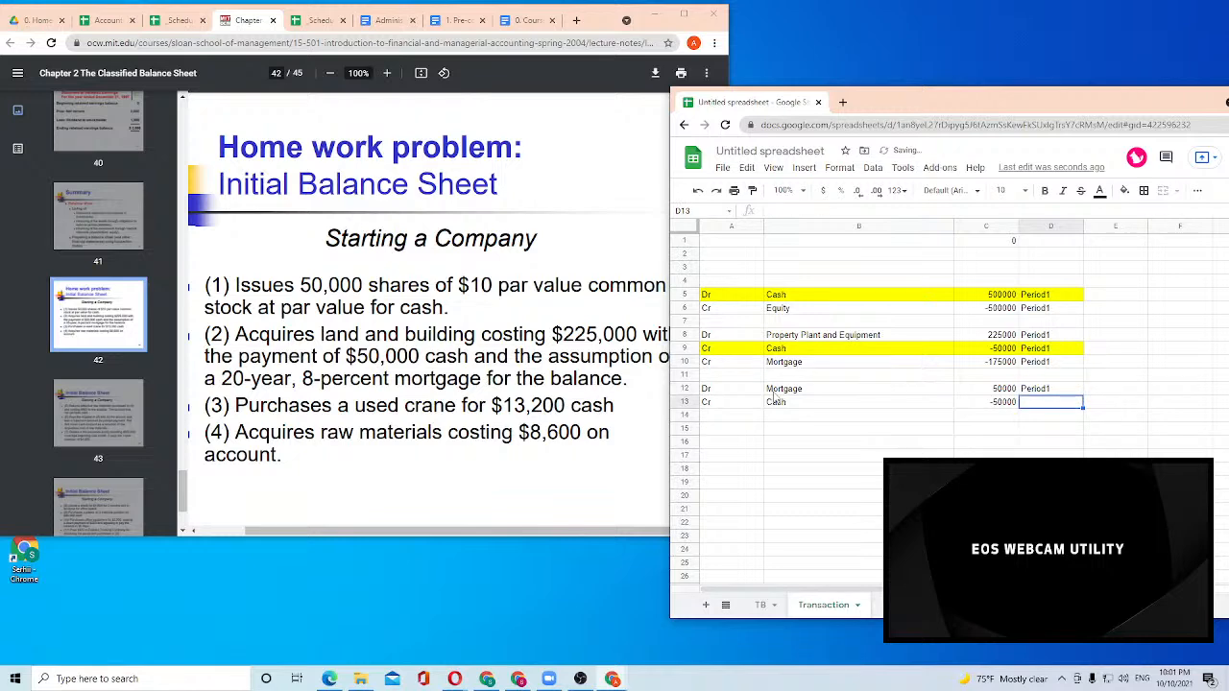
key(ctrl+v)
key(Up)
key(Left)
key(Left)
key(Left)
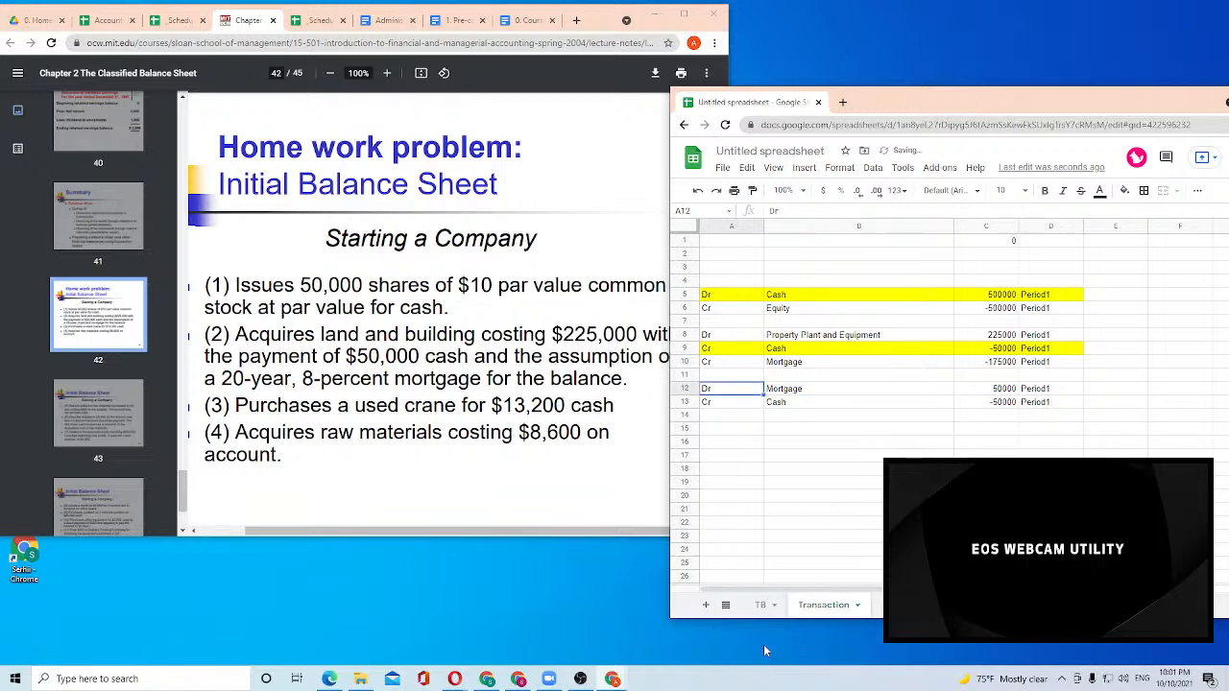
Show the TB sheet and set its zoom to 125%
click(760, 605)
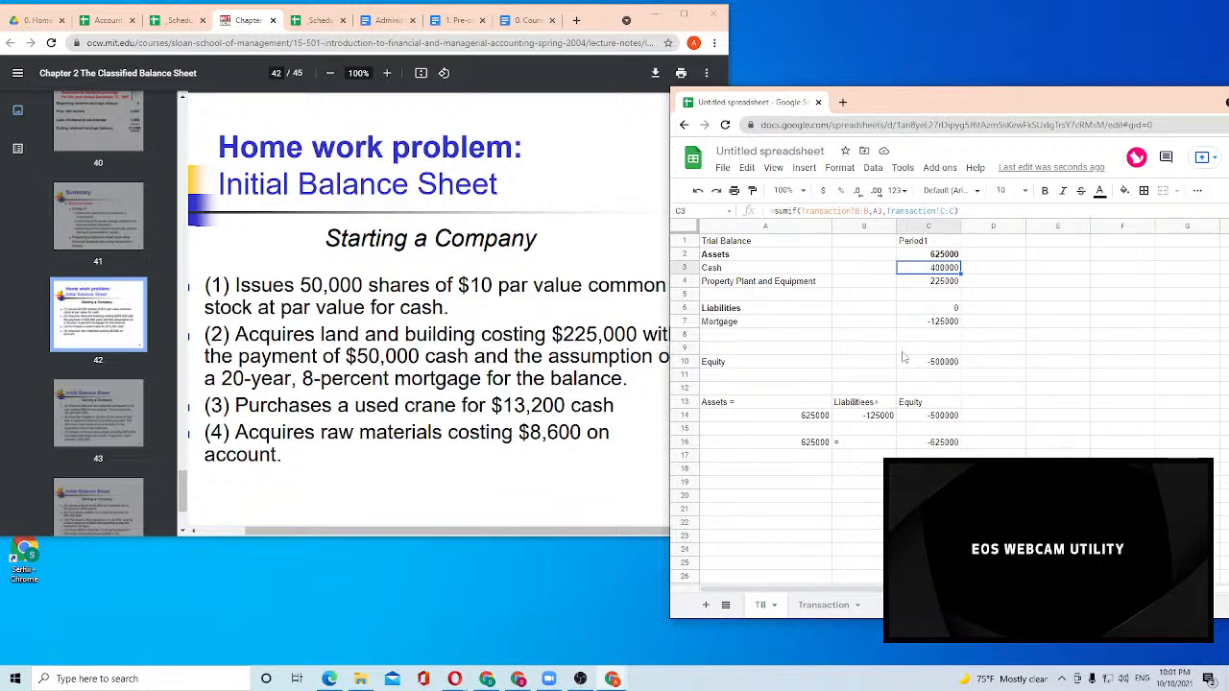
click(786, 190)
click(788, 297)
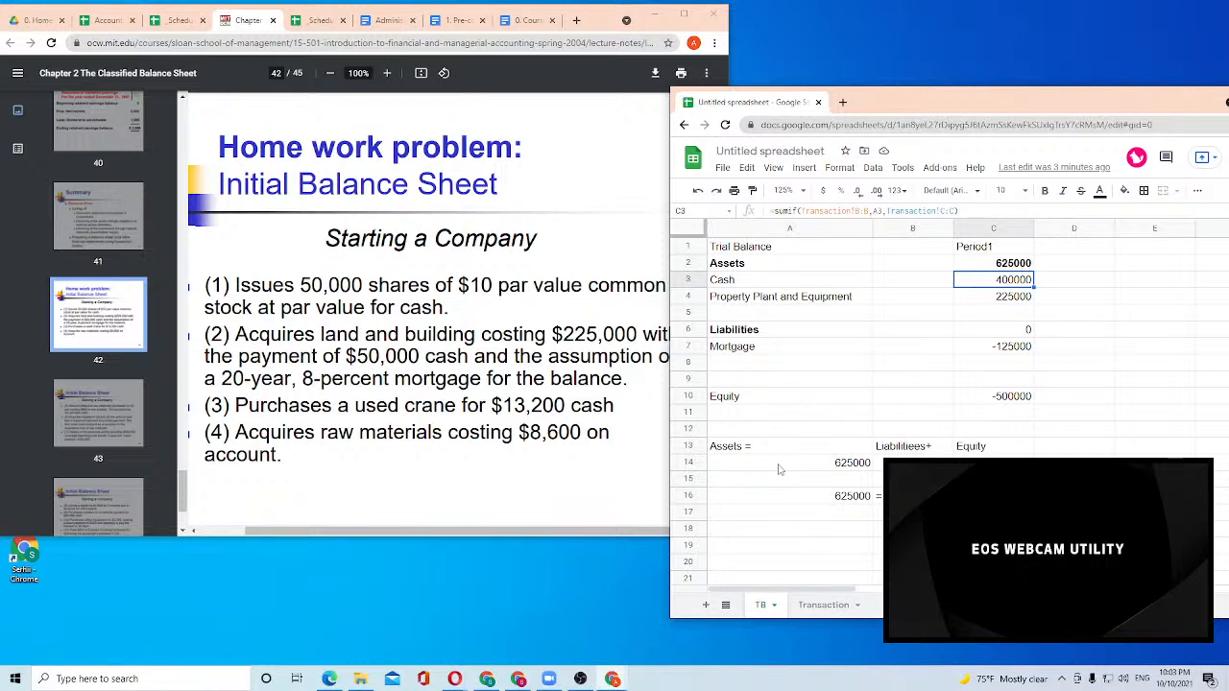
Enter the heading "Accaounting equation" in A12 of the TB sheet, above the Assets, Liabilities and Equity labels
drag(771, 451, 970, 451)
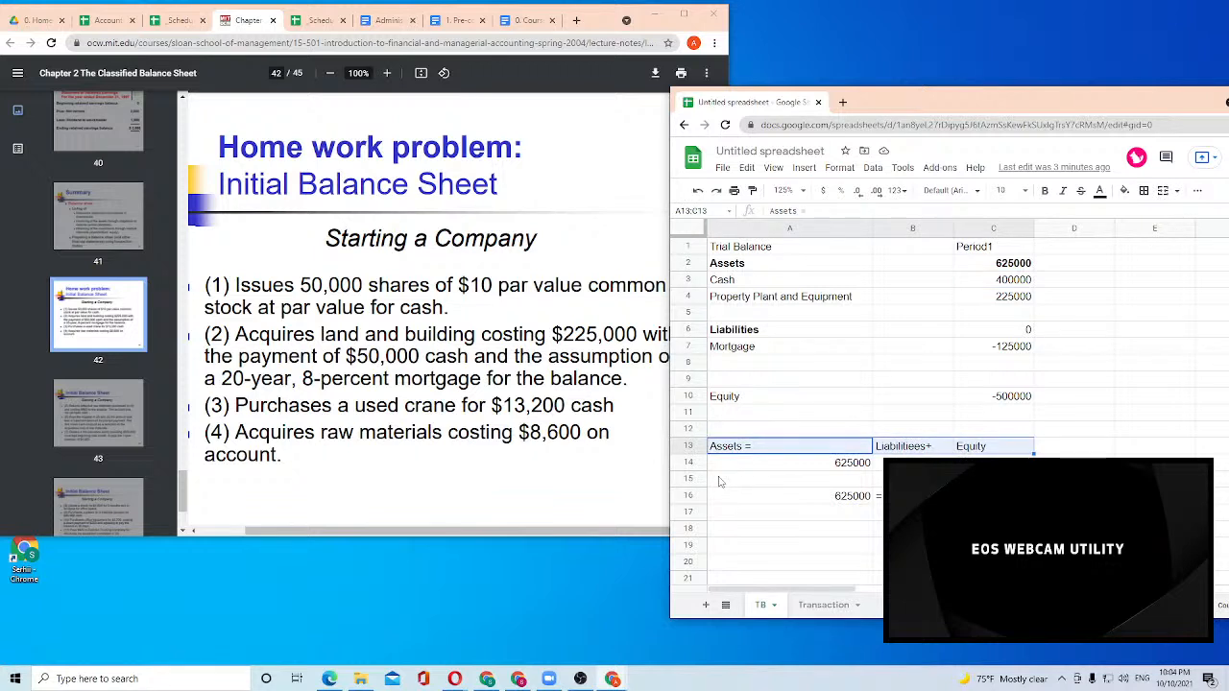
key(shift+Down)
key(shift+Down)
key(shift+Down)
key(shift+Down)
key(Up)
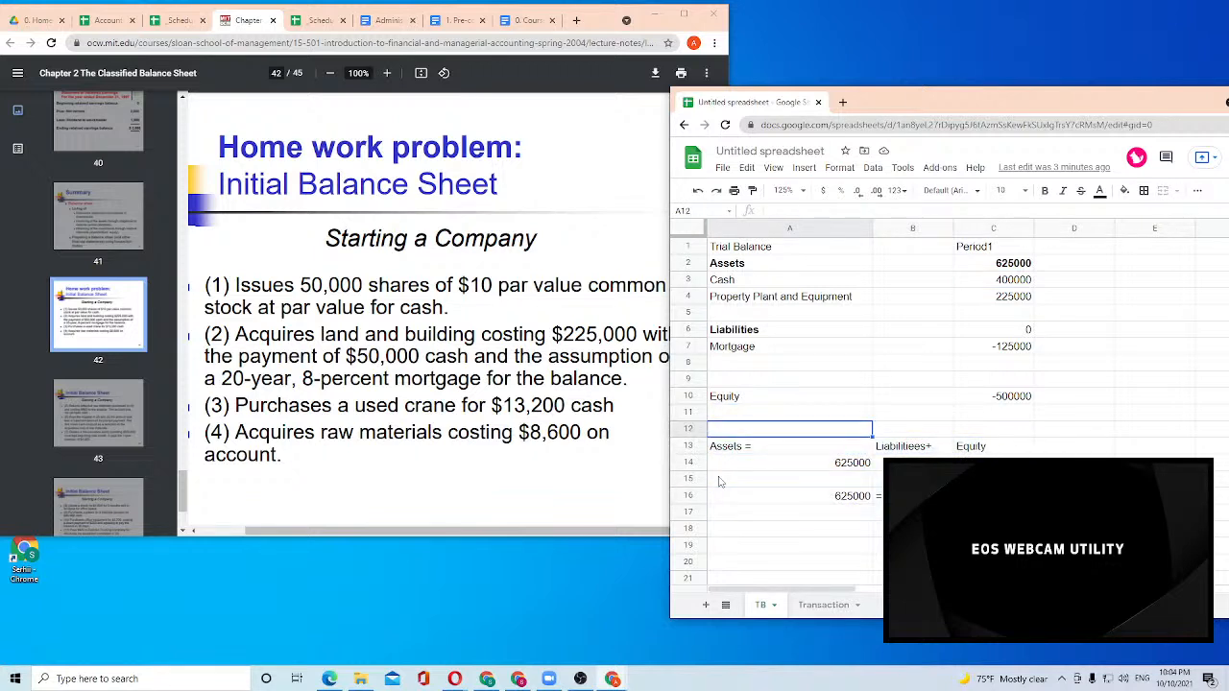
text(Acca)
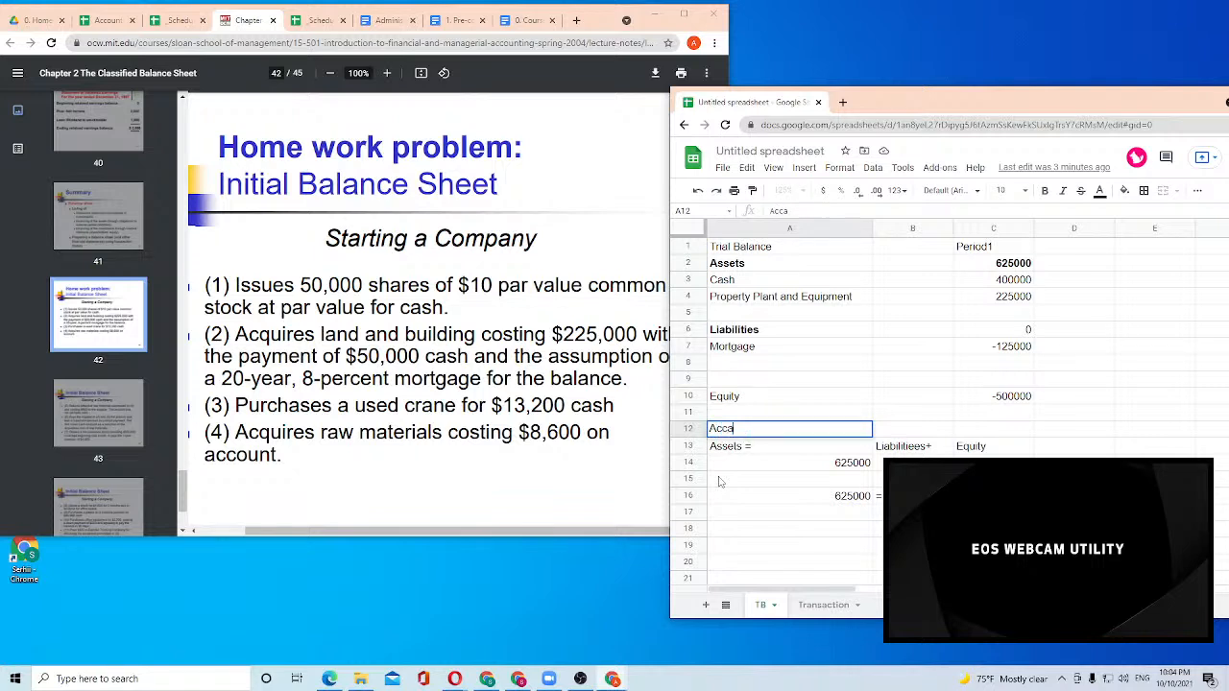
text(ounting equiation)
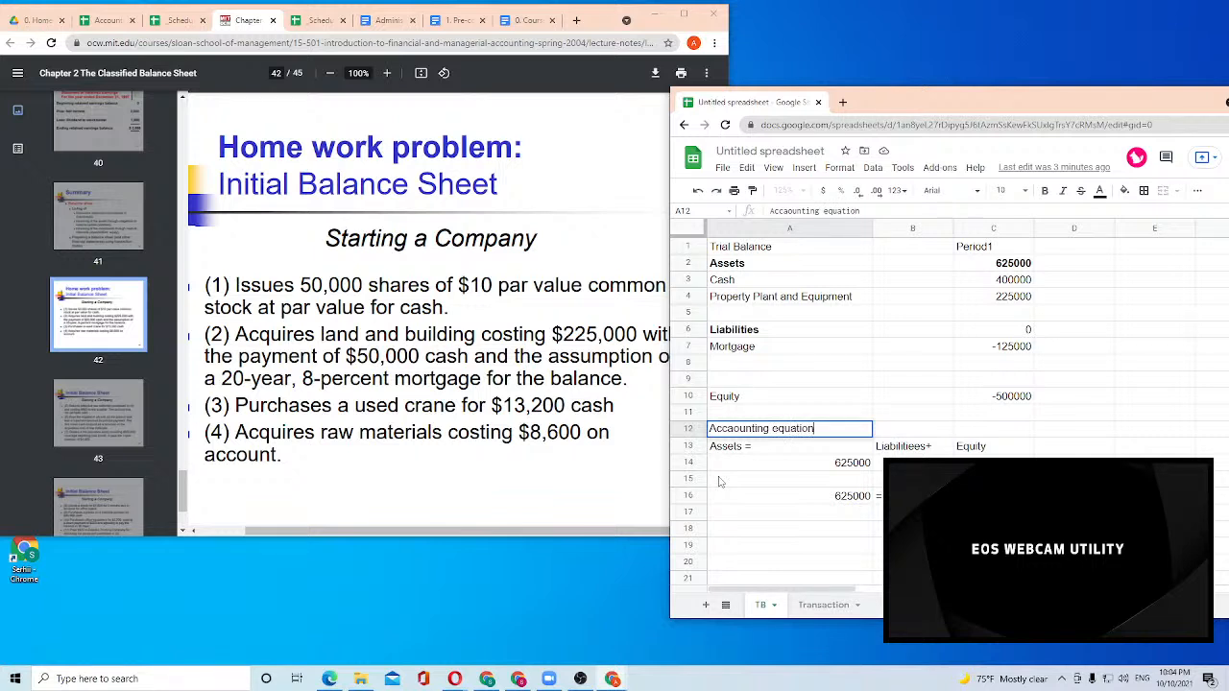
key(Return)
key(Up)
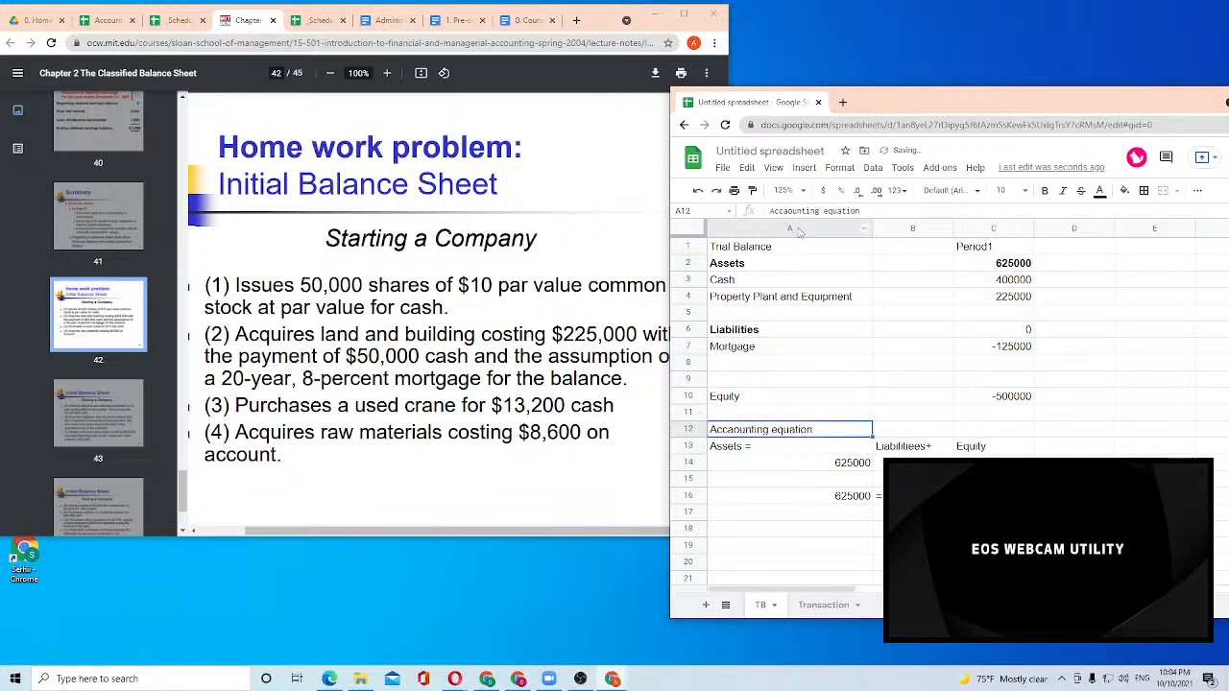
Edit the A12 heading to read "Accaunting equation" and make it bold
right_click(792, 213)
click(794, 212)
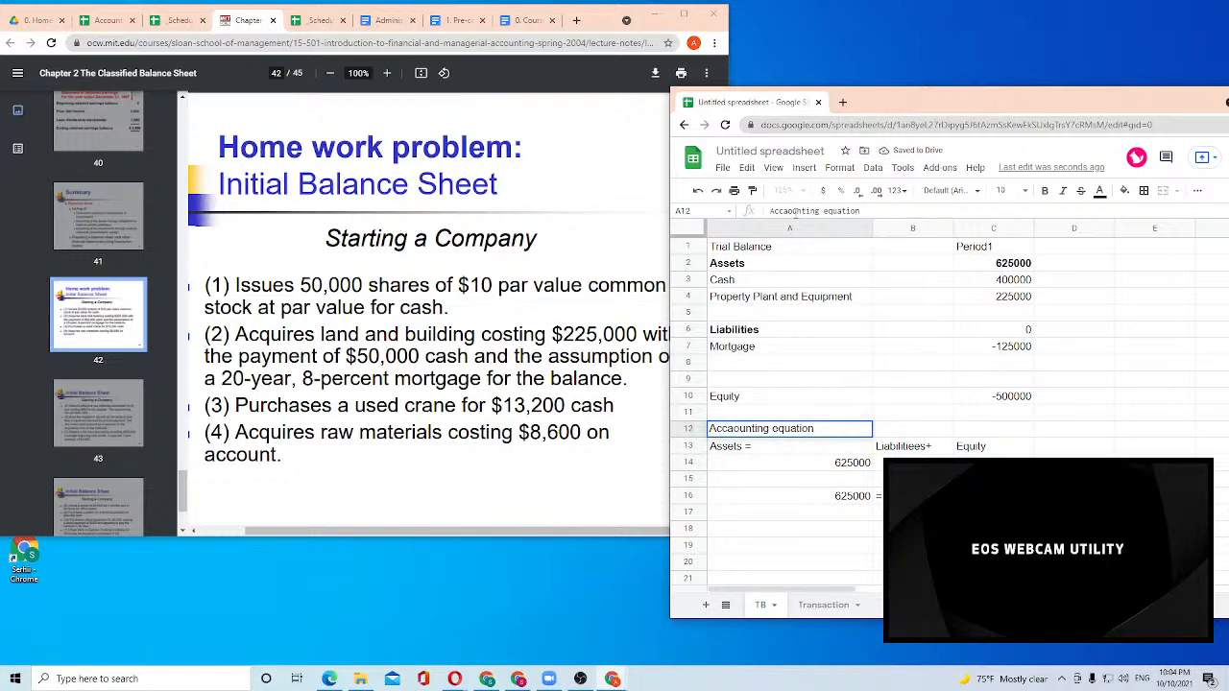
key(Delete)
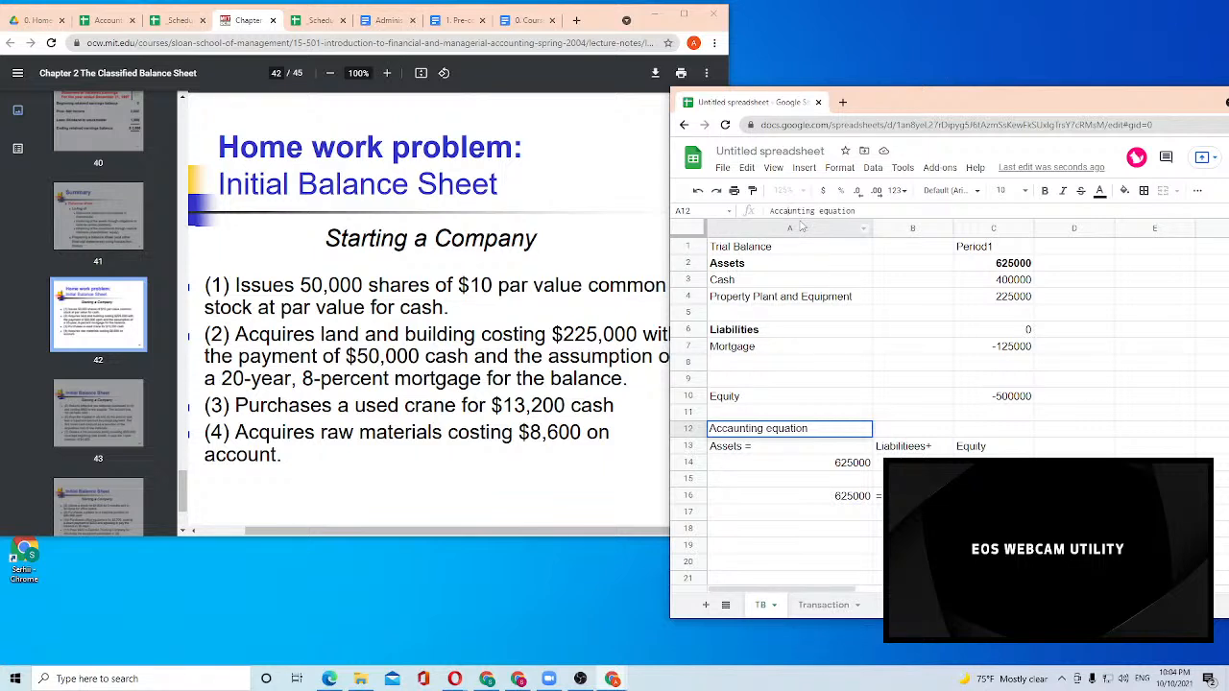
key(BackSpace)
text(a)
key(Return)
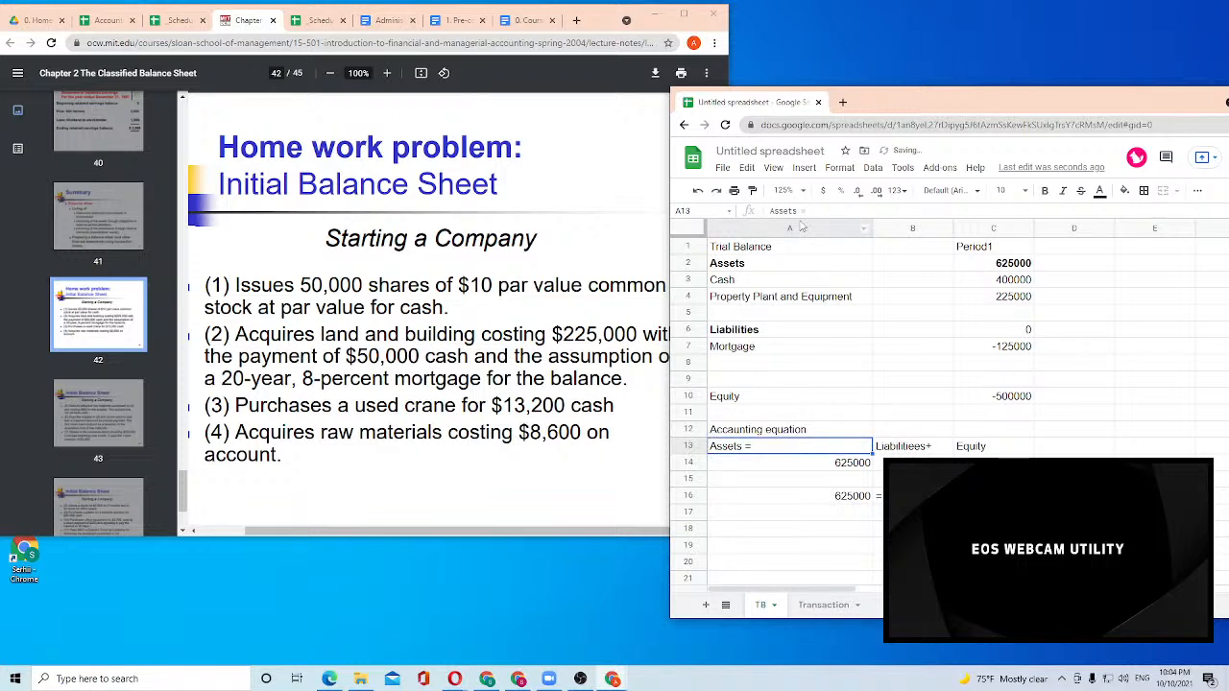
click(786, 434)
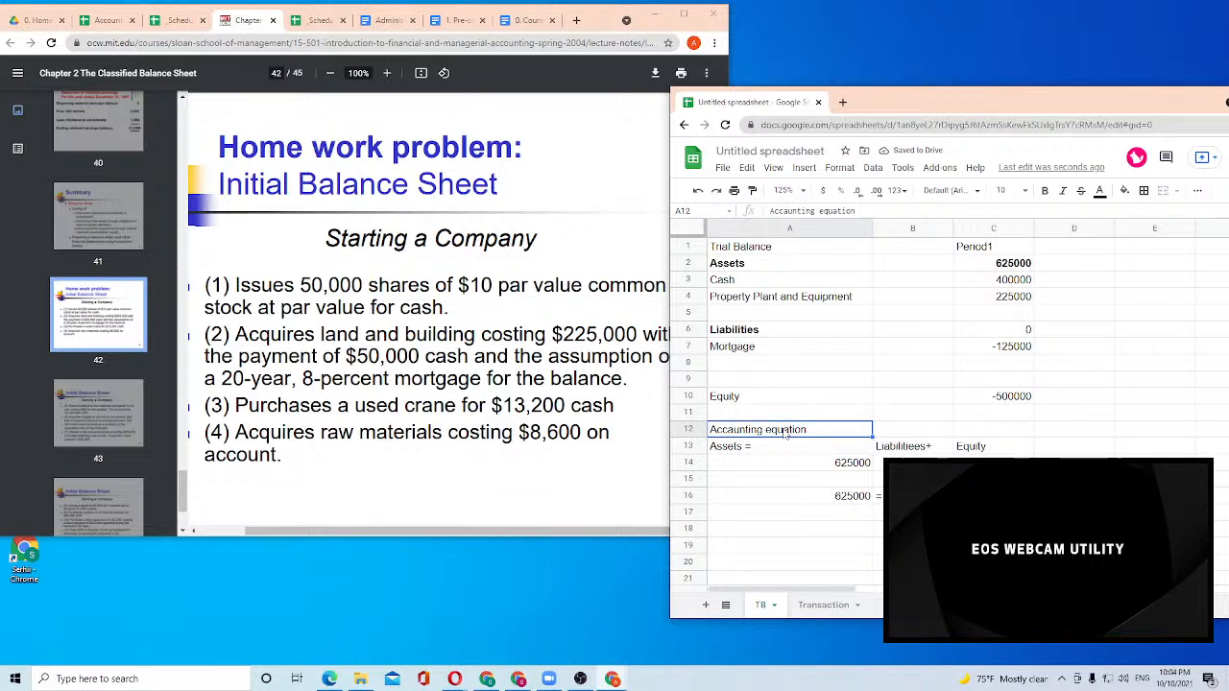
key(ctrl+b)
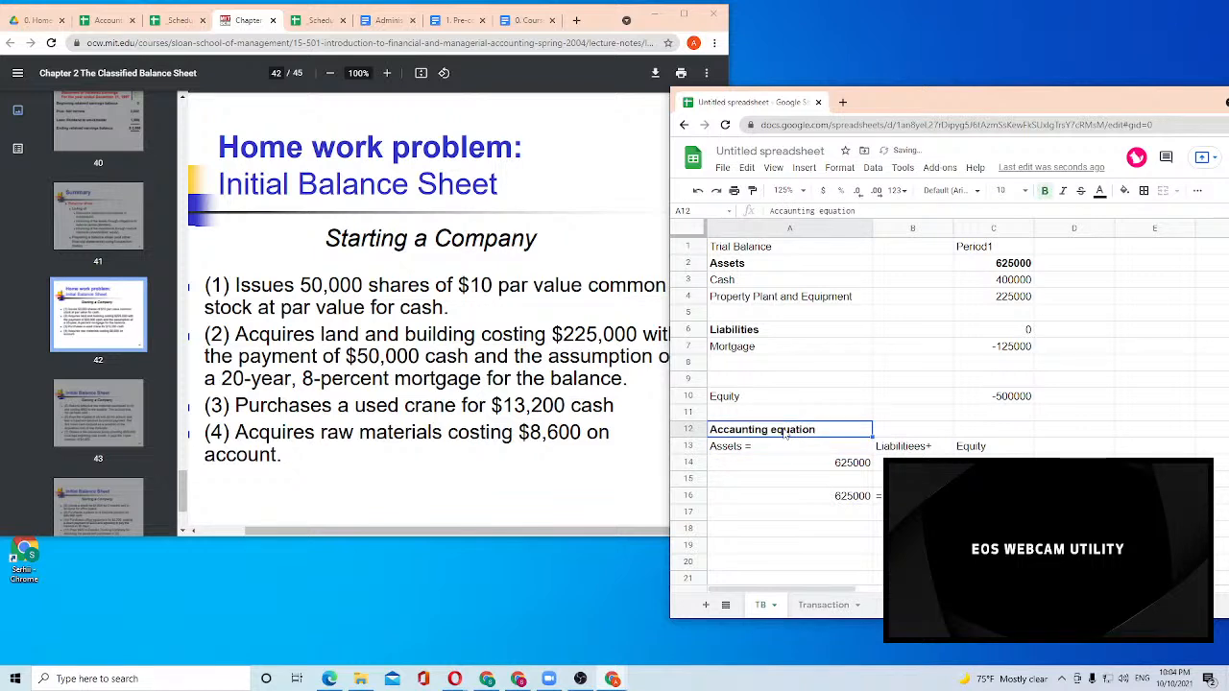
Review the Assets, Liabilities and Equity labels of the accounting equation in row 13
key(Right)
key(Right)
key(Down)
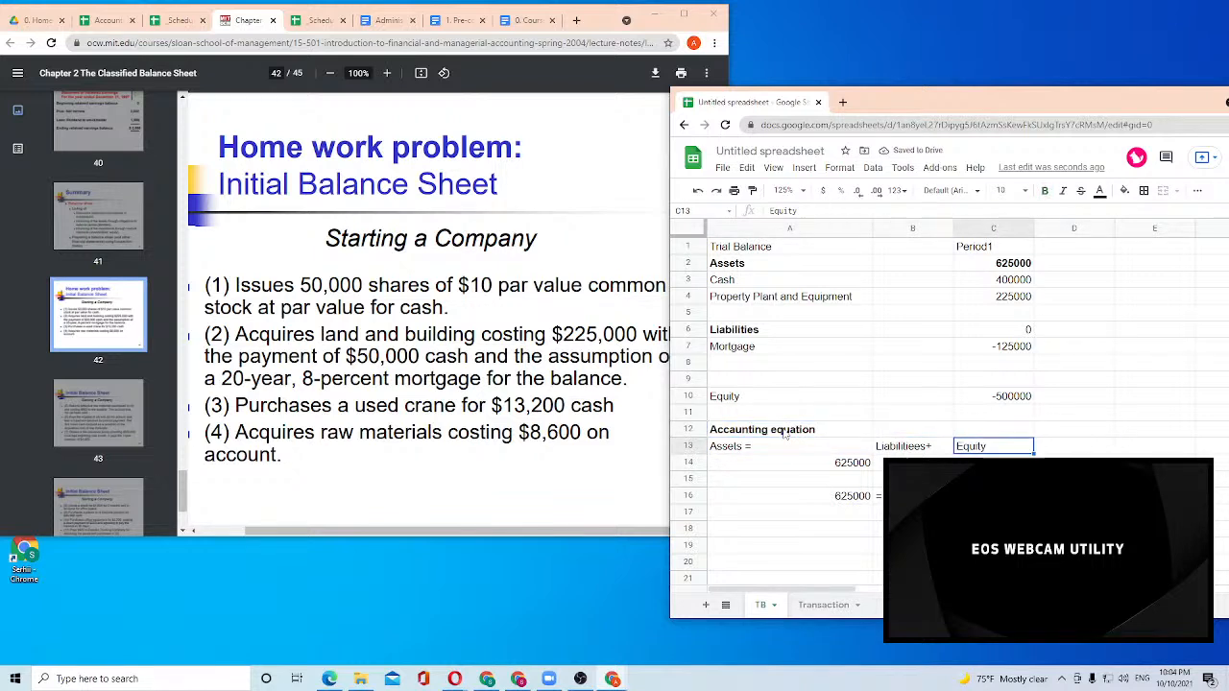
key(Left)
key(Left)
key(Right)
key(Right)
key(Right)
key(Left)
key(Left)
key(Left)
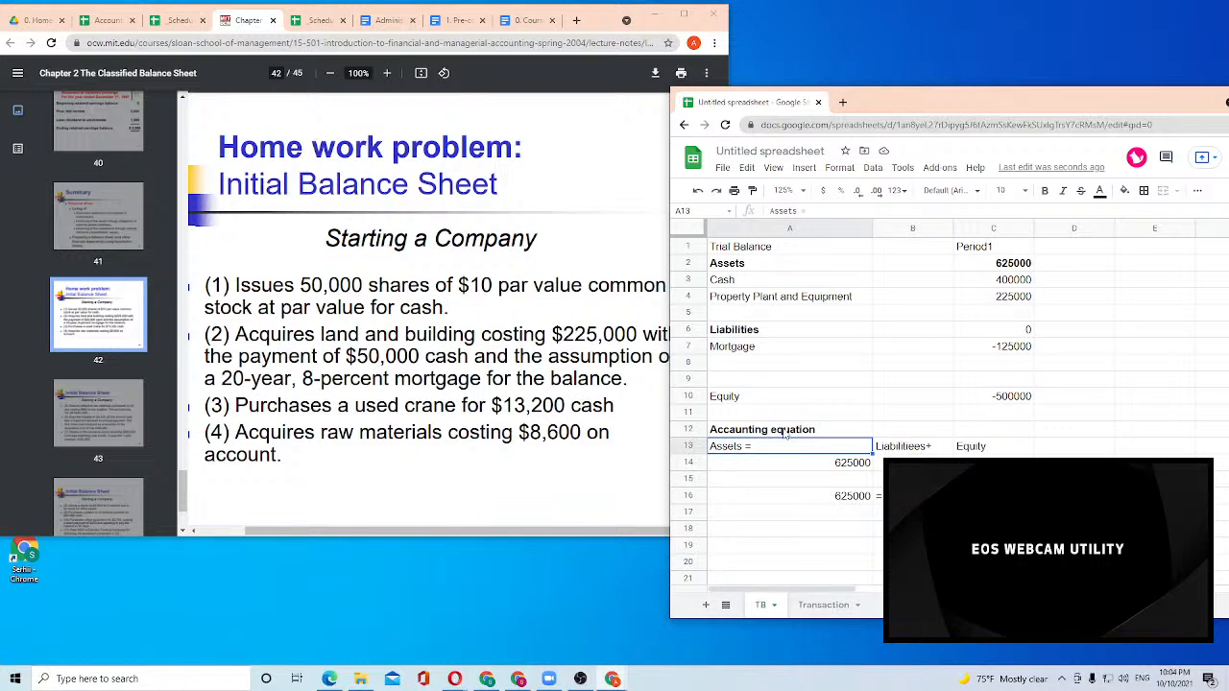
Add a new sheet named BS in front of the TB sheet, and return to the TB sheet
click(814, 606)
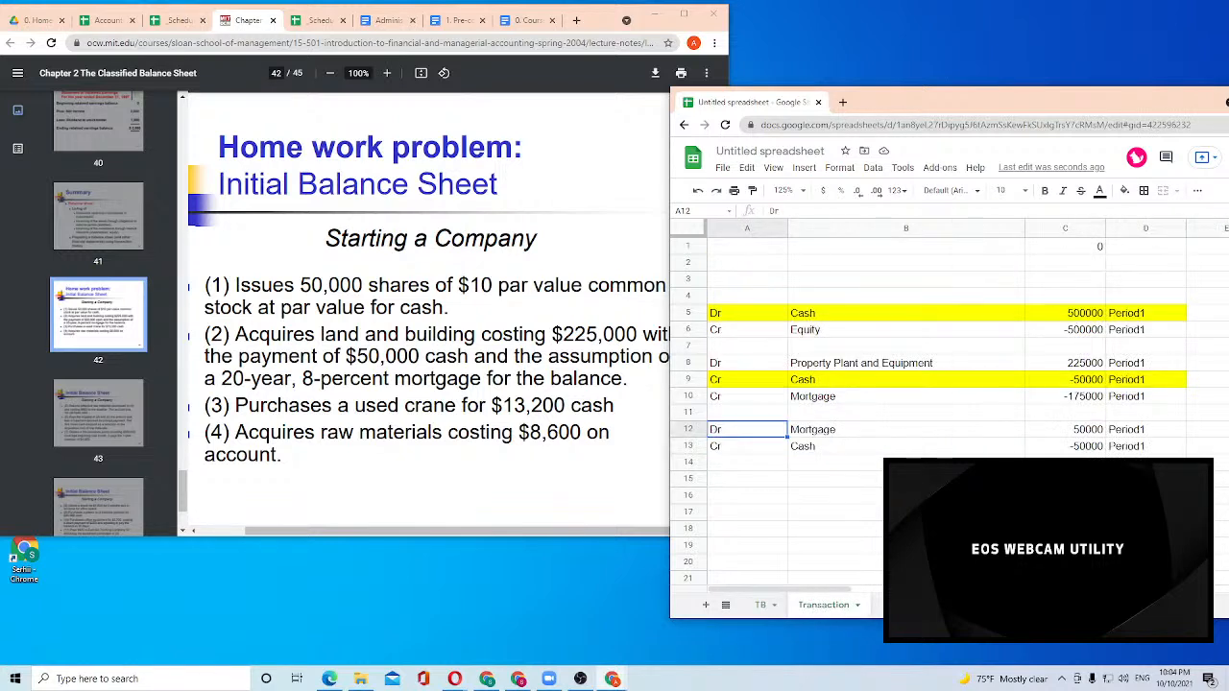
click(764, 606)
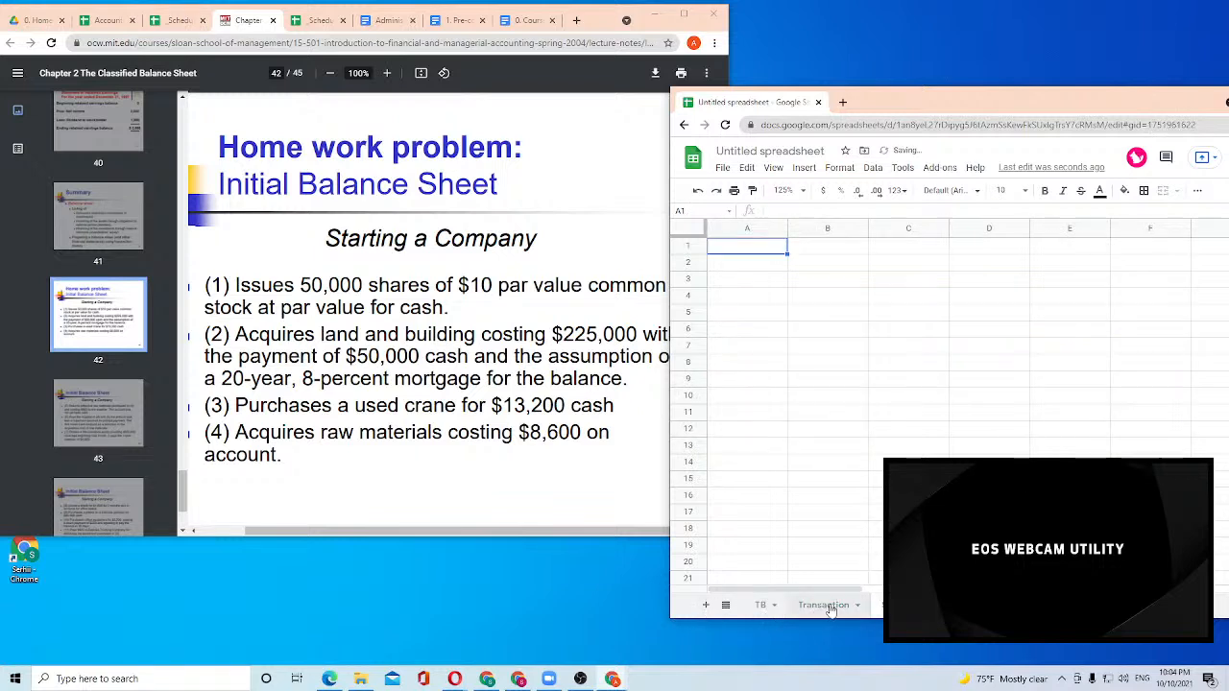
click(706, 605)
click(793, 605)
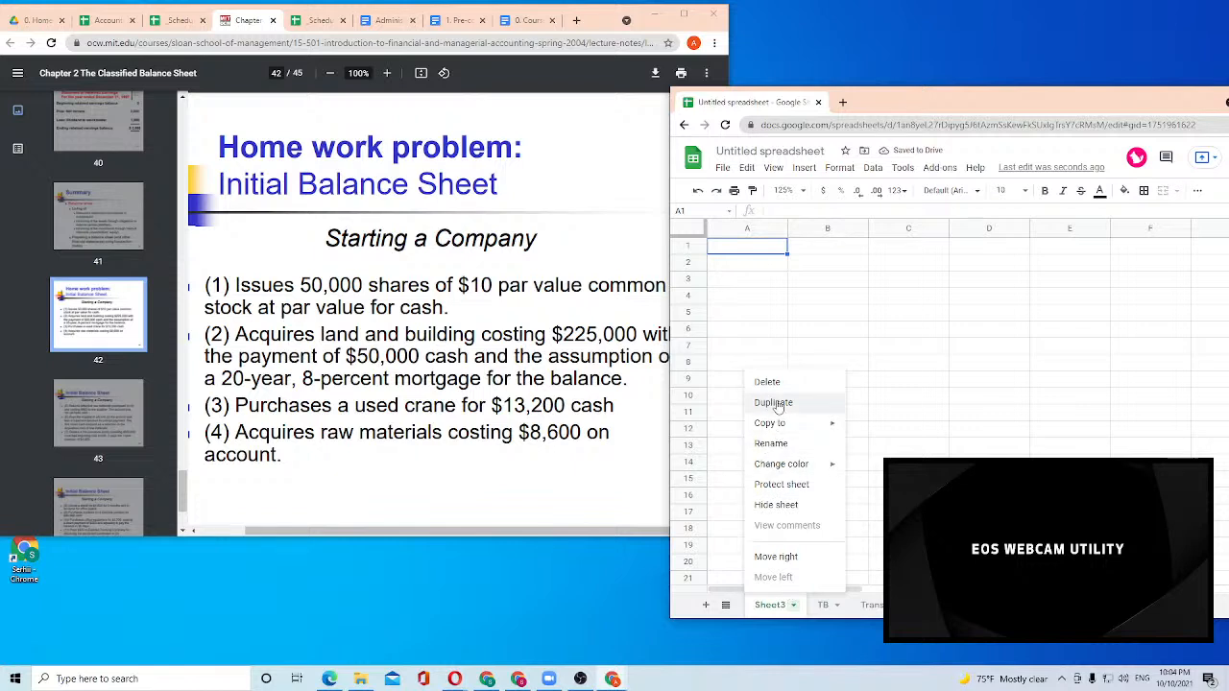
click(771, 444)
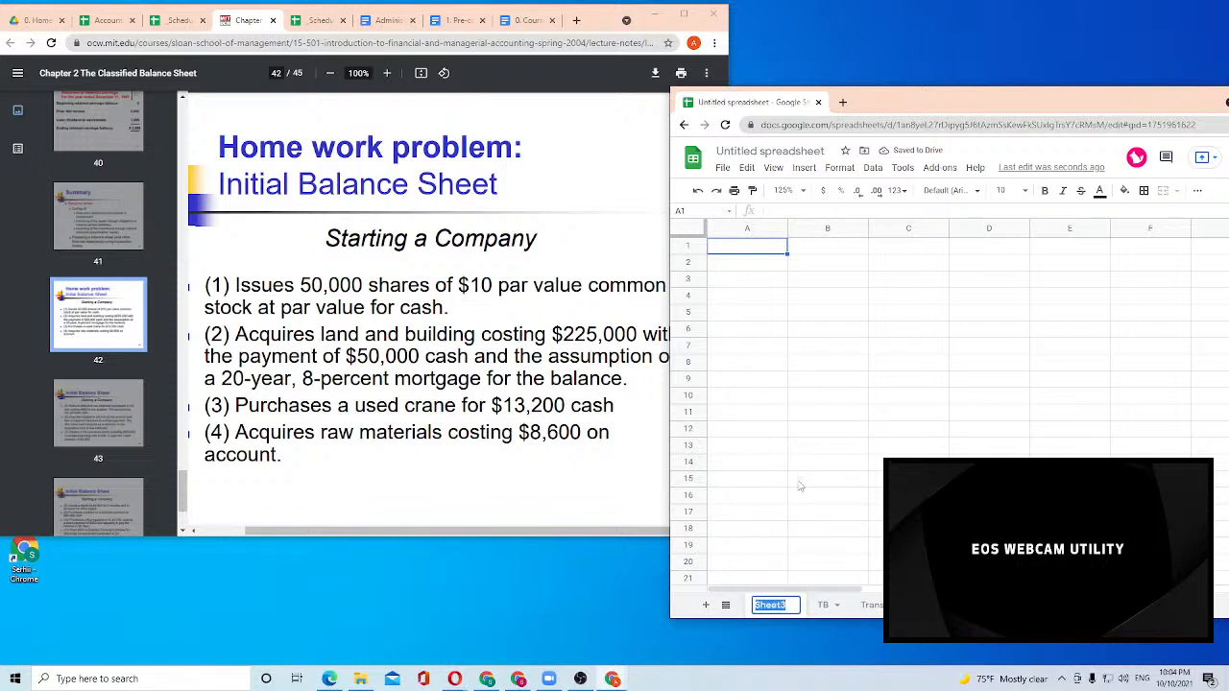
text(BS)
key(Return)
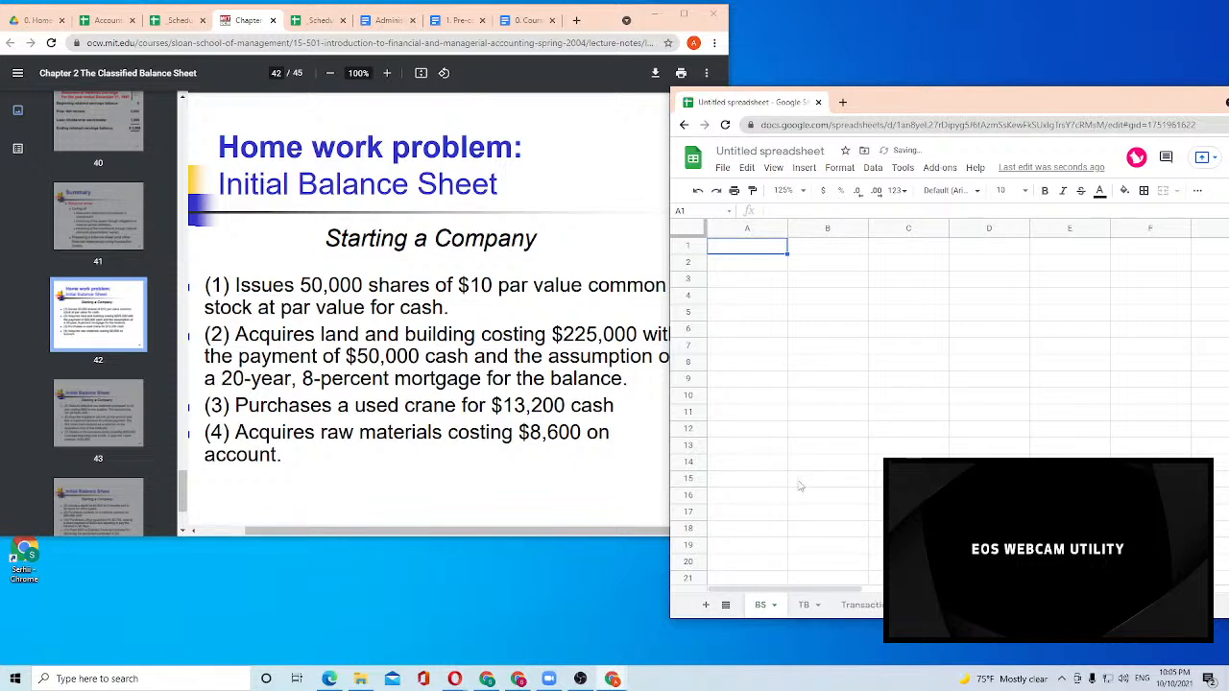
click(803, 603)
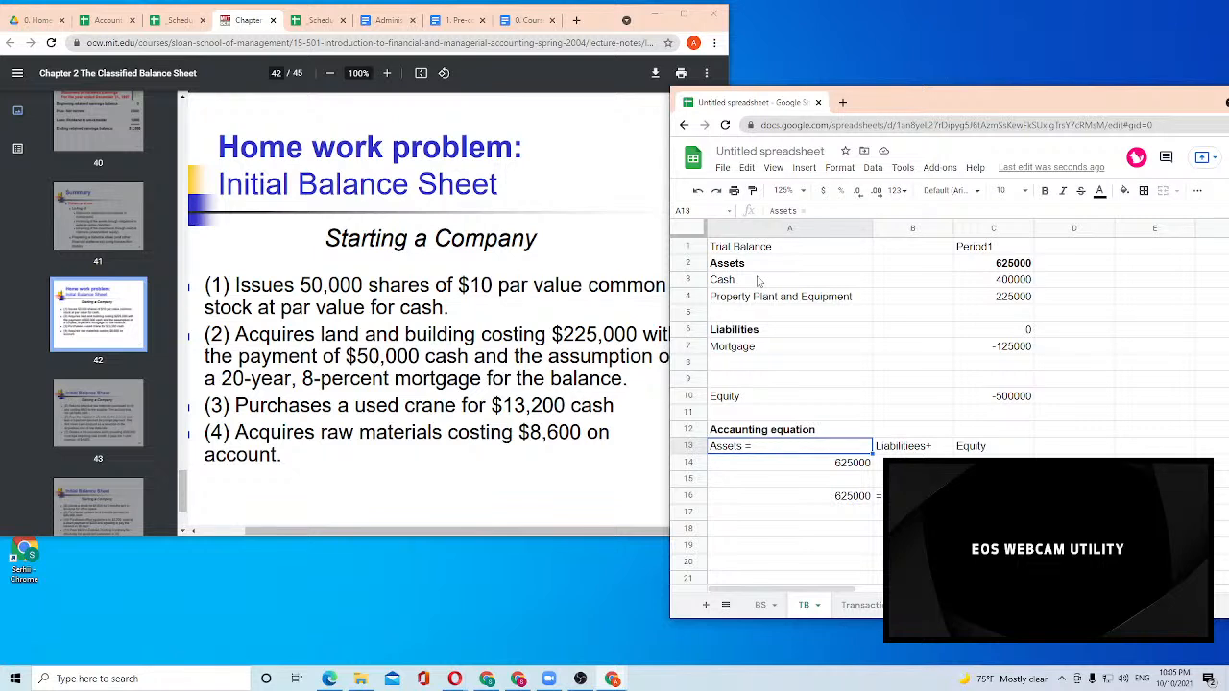
Review the Assets, Liabilities and Equity rows of the trial balance on the TB sheet, including the Liabilities formula in C6
click(768, 282)
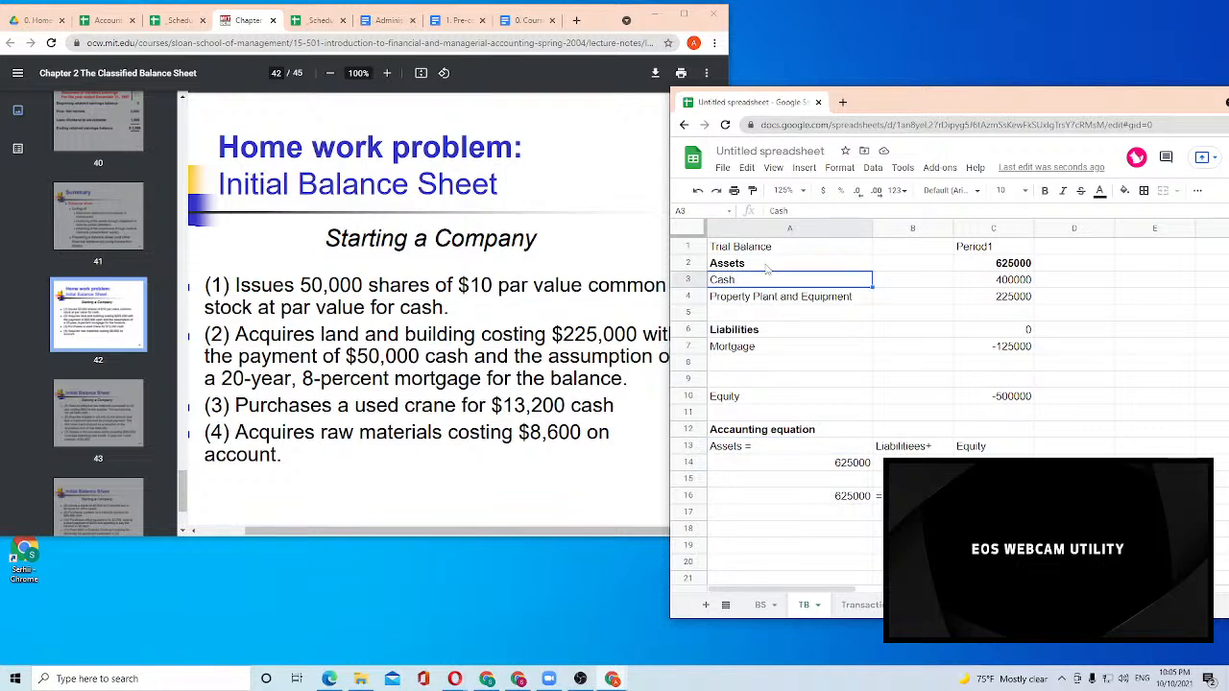
click(767, 264)
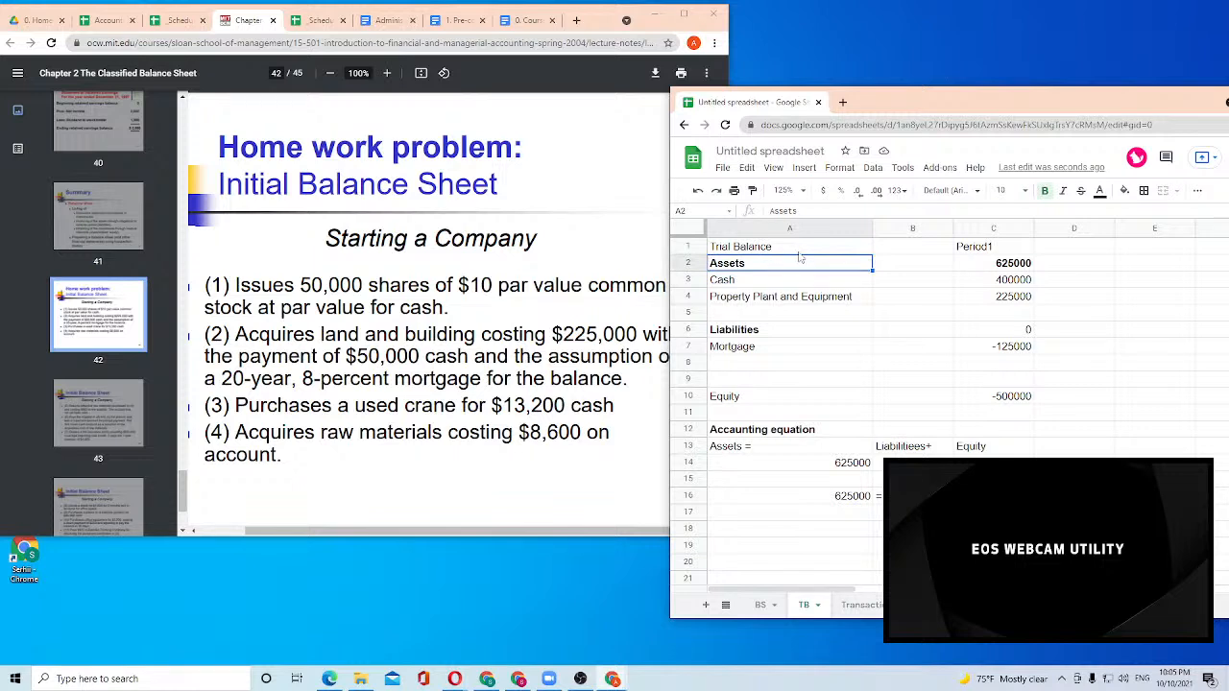
mouse_move(765, 271)
mouse_down()
mouse_move(964, 344)
mouse_move(1008, 394)
mouse_move(1012, 451)
mouse_move(1012, 417)
mouse_up()
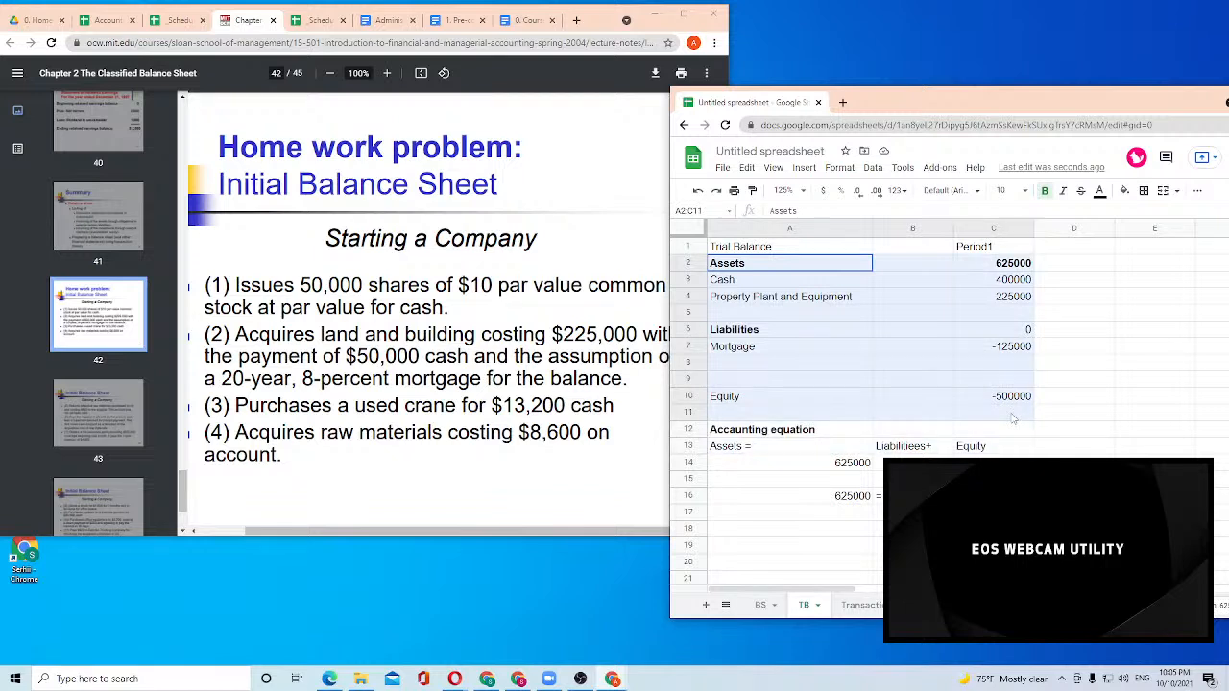
click(744, 316)
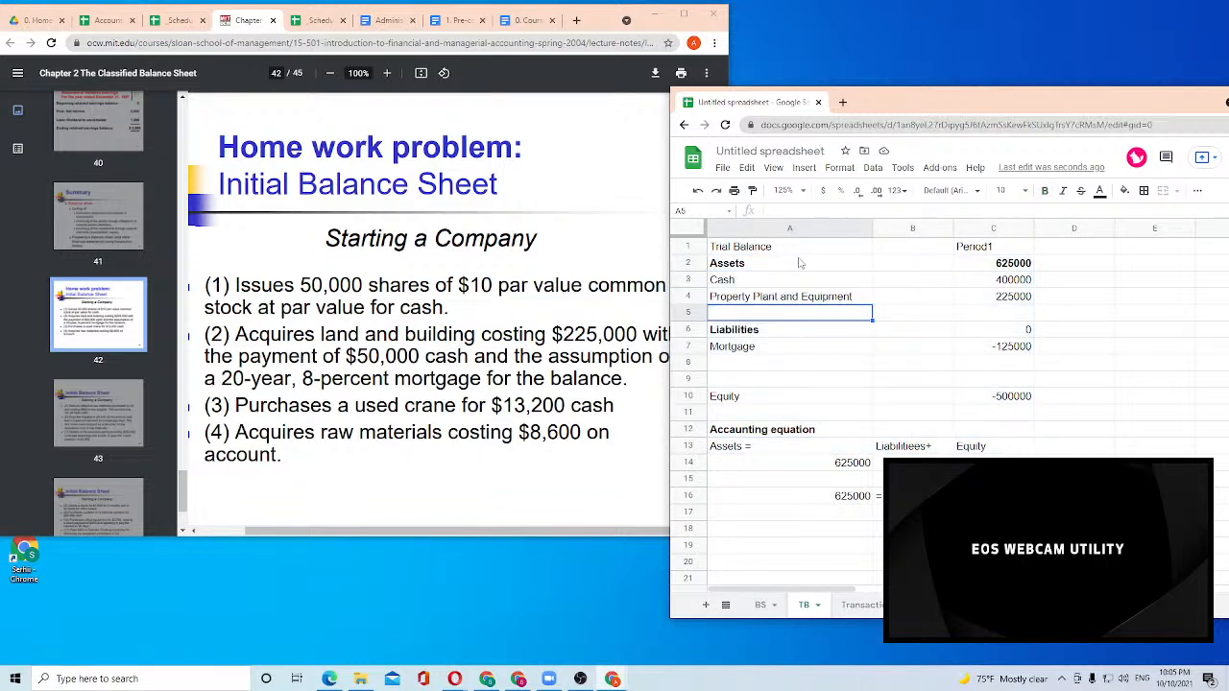
click(743, 285)
click(749, 249)
click(742, 283)
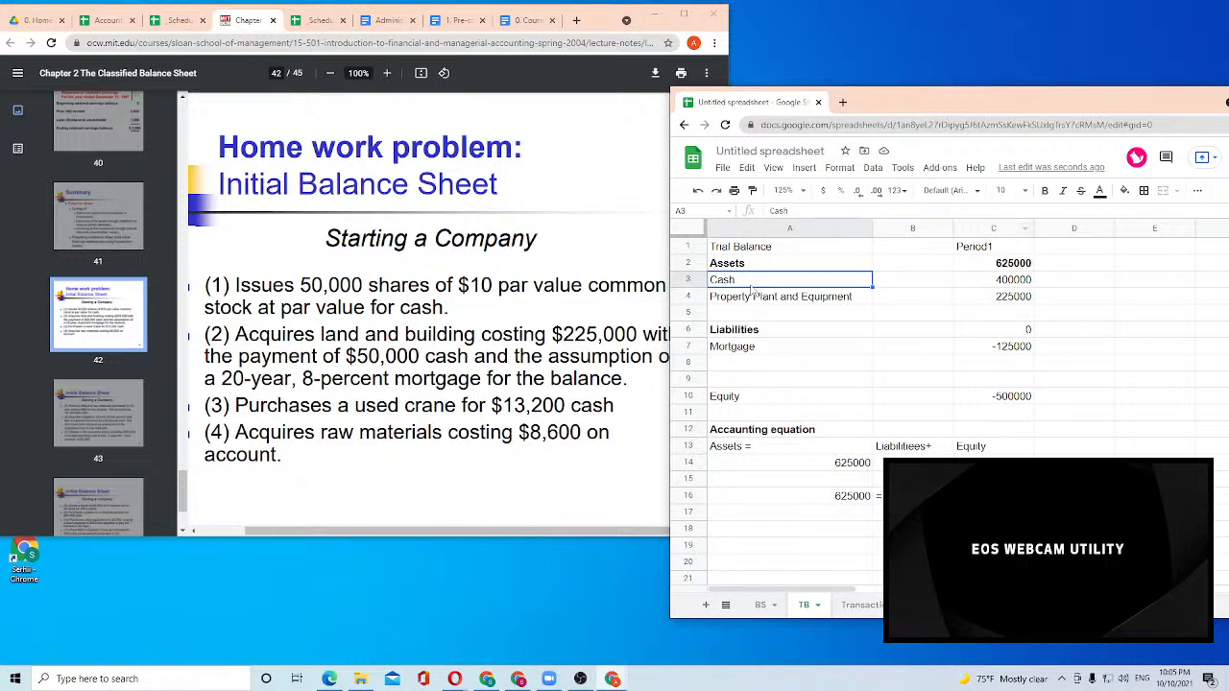
click(746, 250)
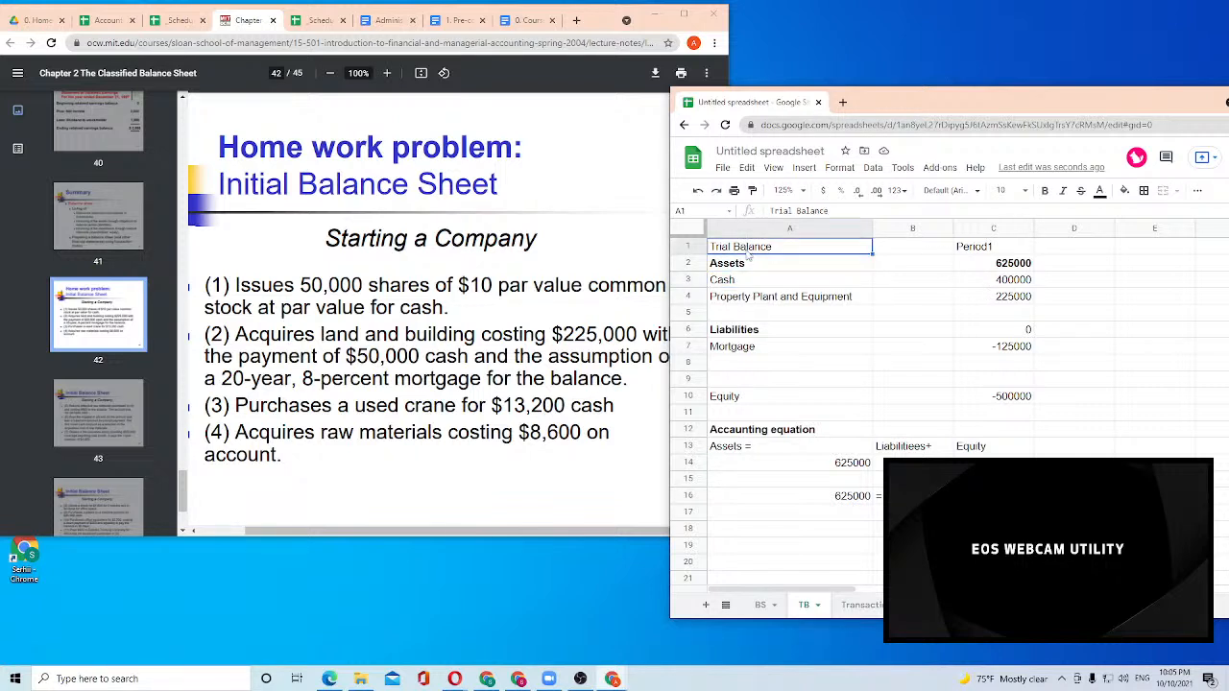
drag(748, 282, 1004, 331)
click(999, 329)
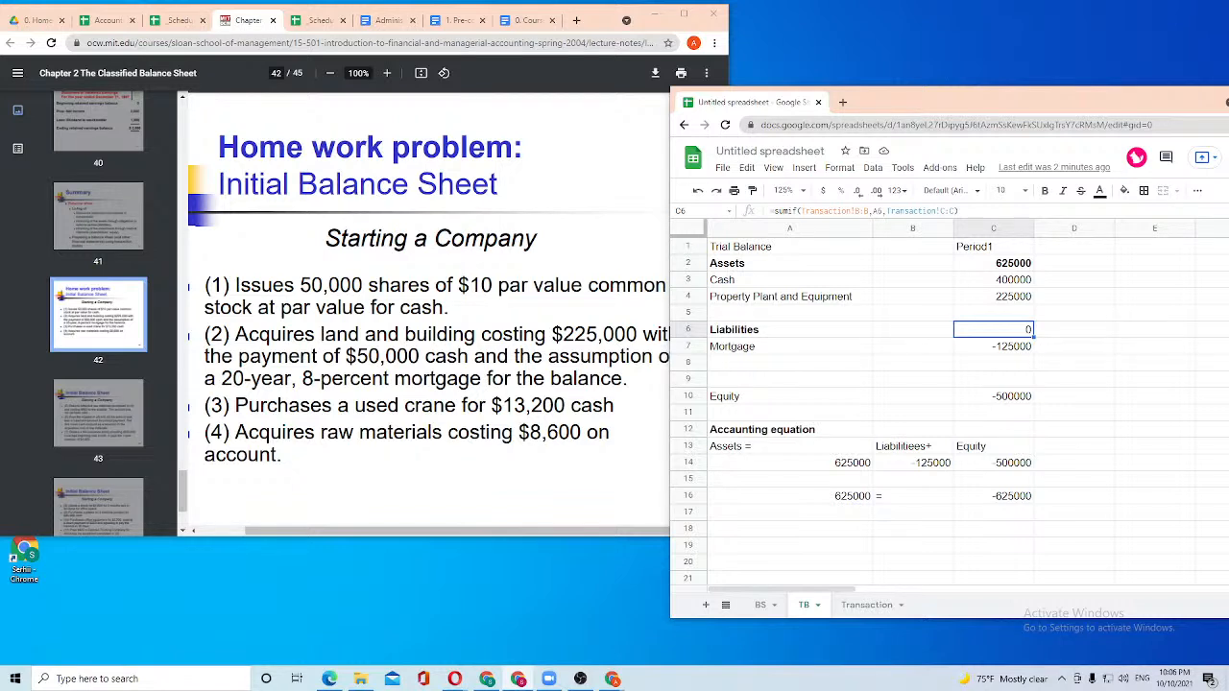
Show the Transaction sheet, and enlarge and reposition the spreadsheet's browser window
click(867, 605)
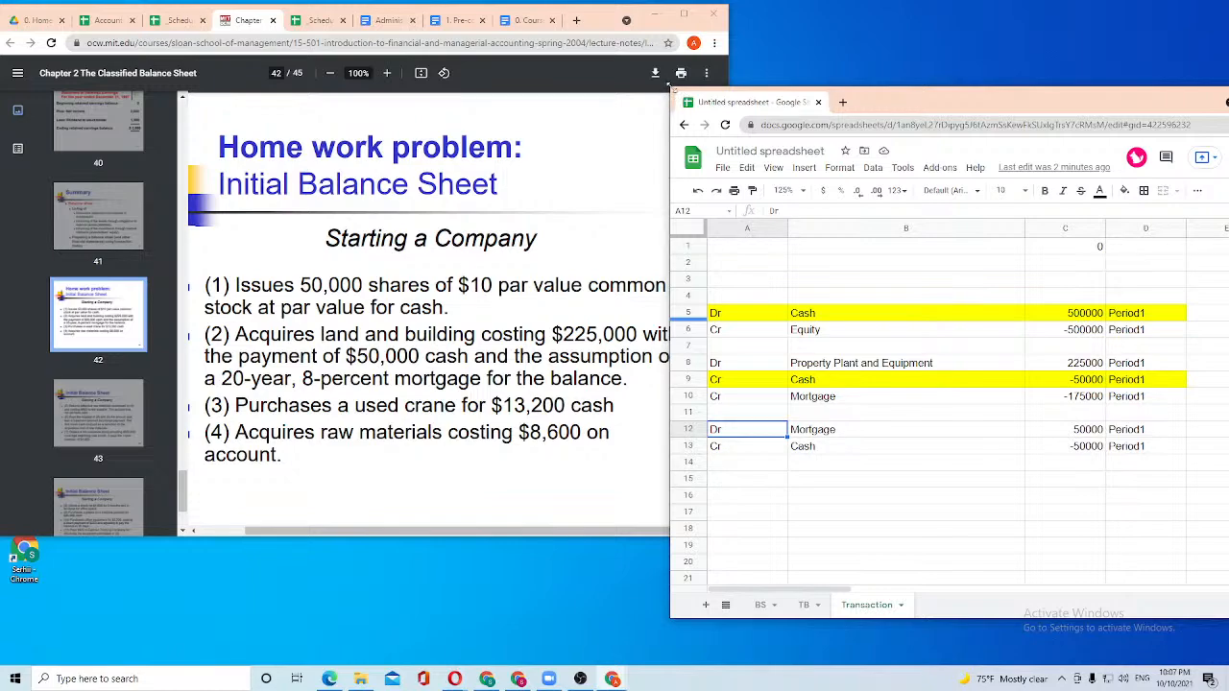
drag(669, 87, 497, 27)
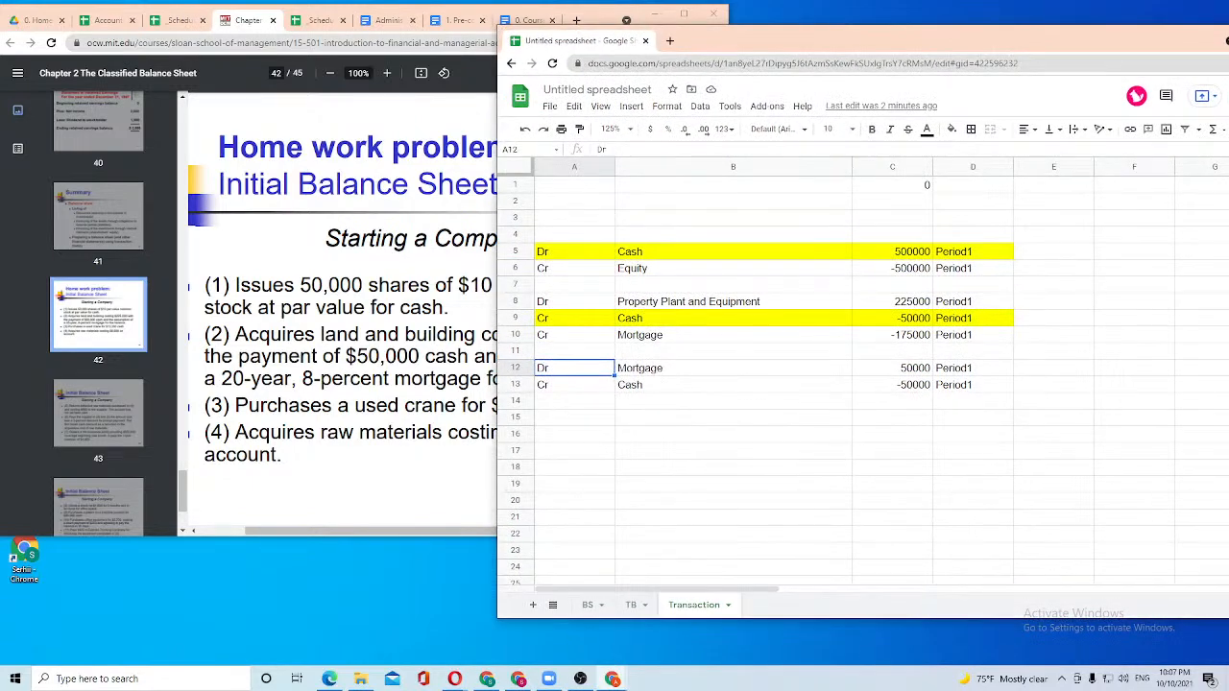
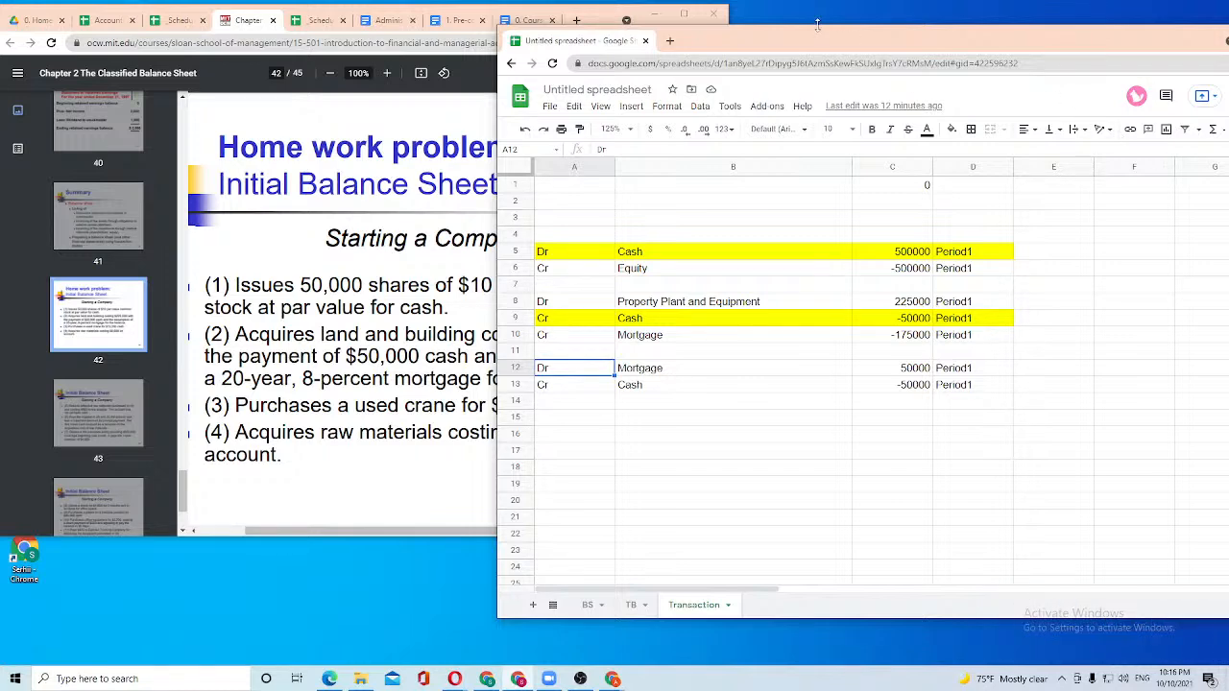
drag(850, 47, 772, 30)
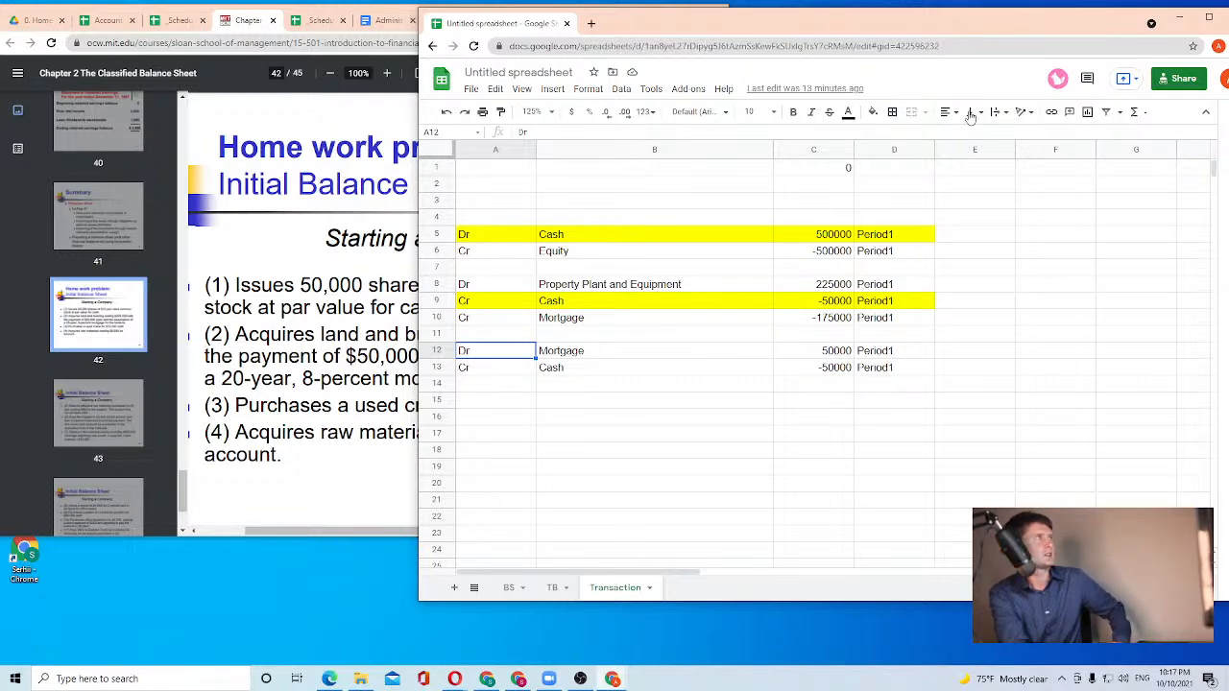
Switch to the _Schedule spreadsheet in a maximized window and examine the date, time, duration and topic of the early bird Q&A in row 6
click(323, 20)
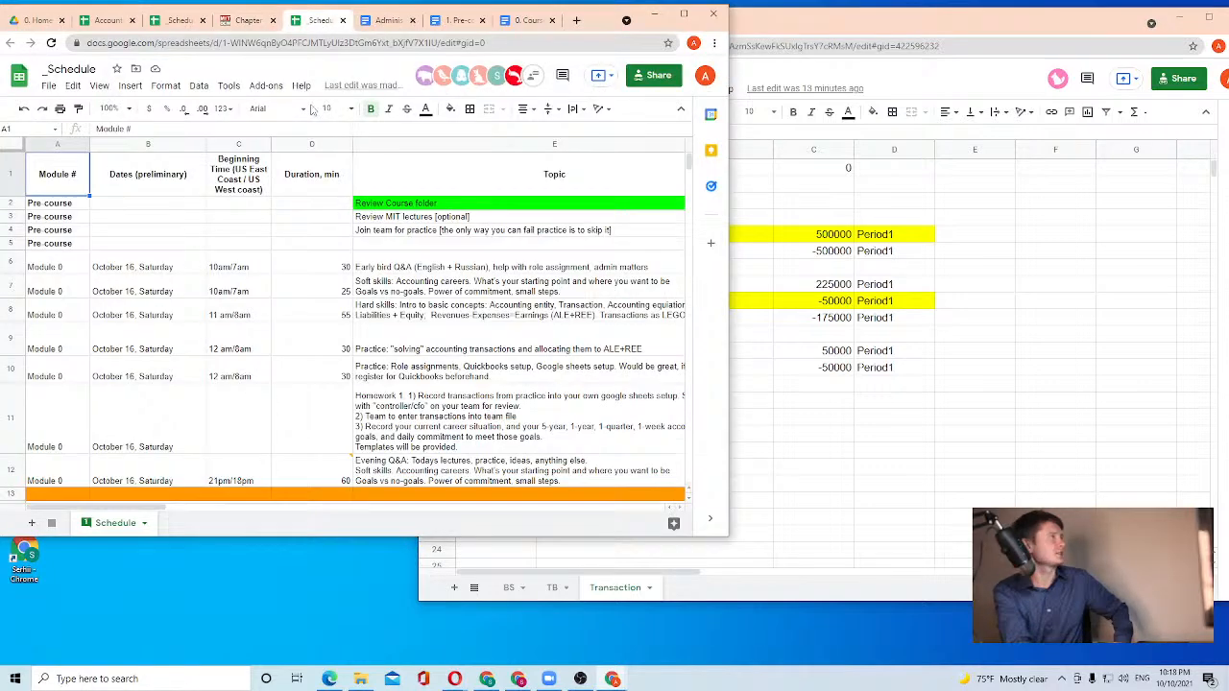
click(684, 15)
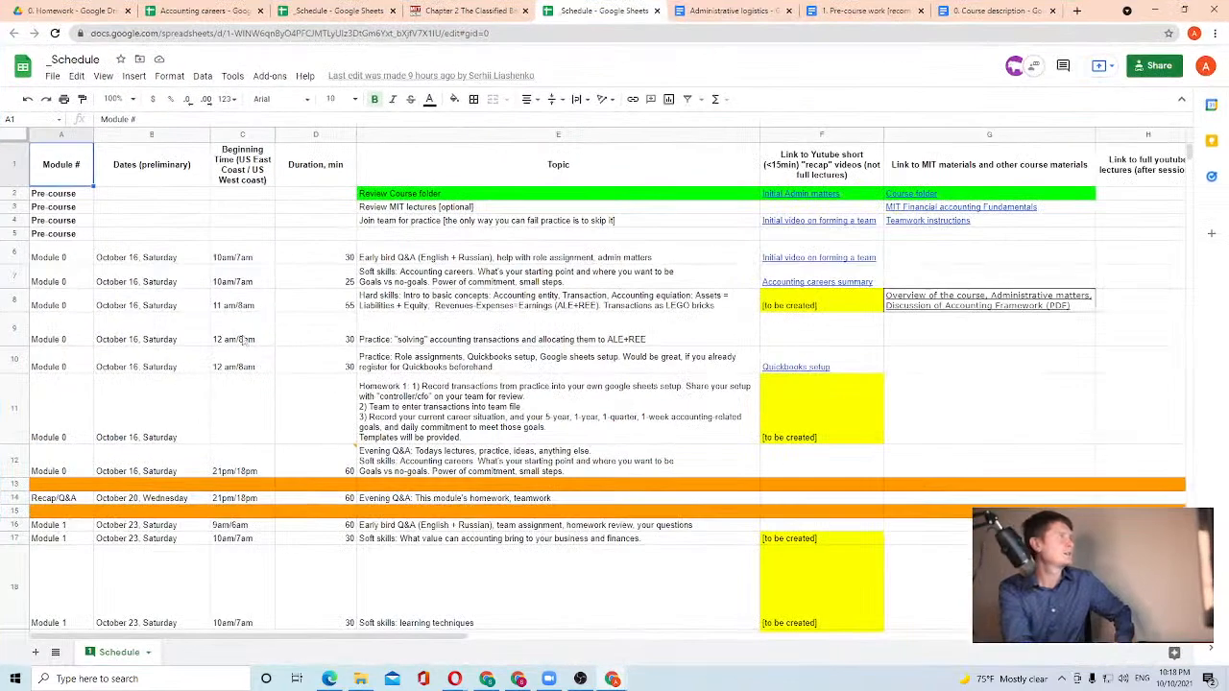
click(61, 257)
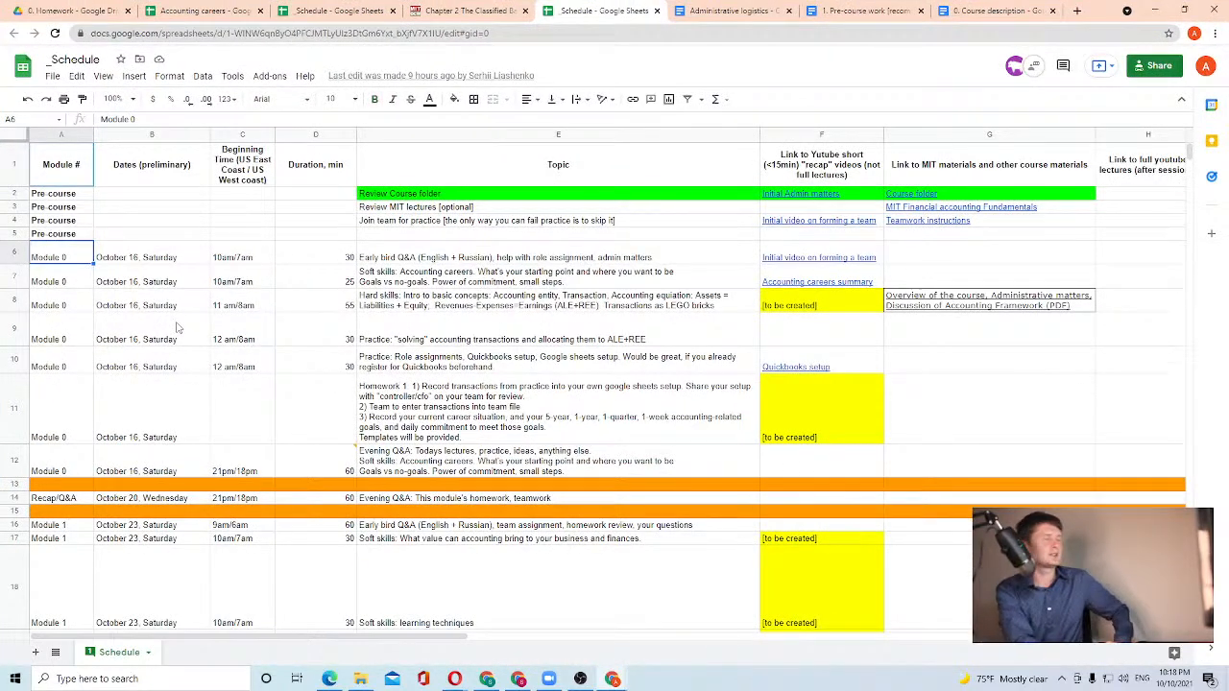
key(Right)
key(Right)
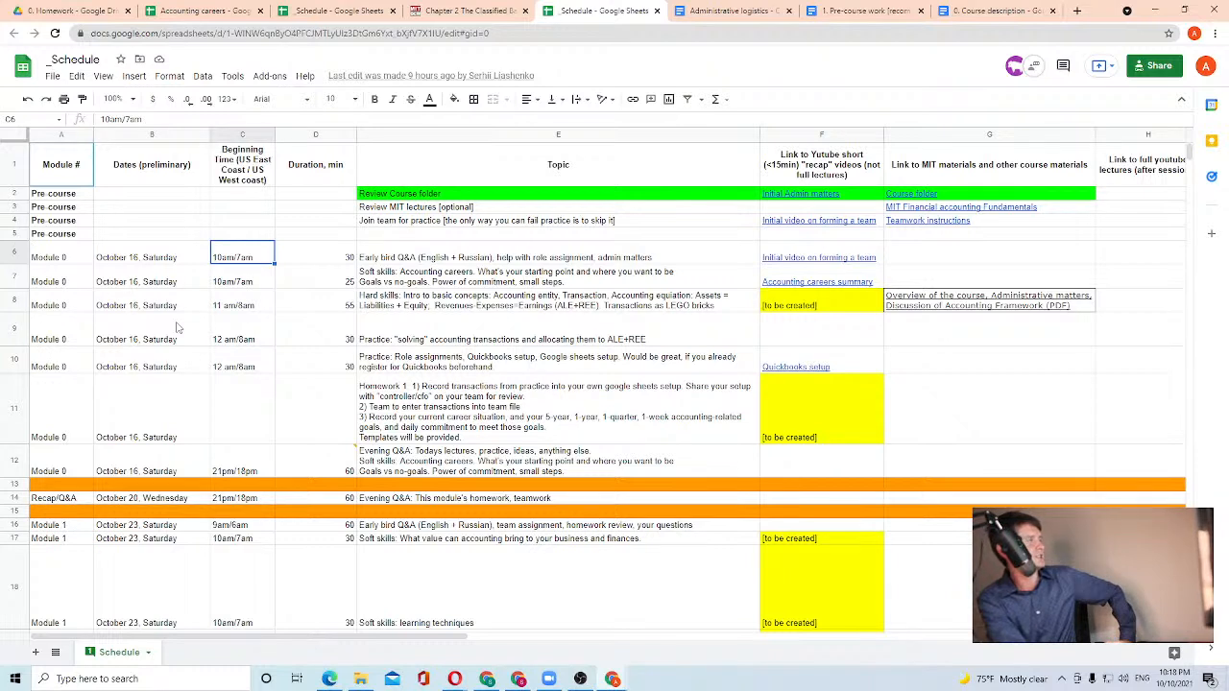
key(Left)
key(Left)
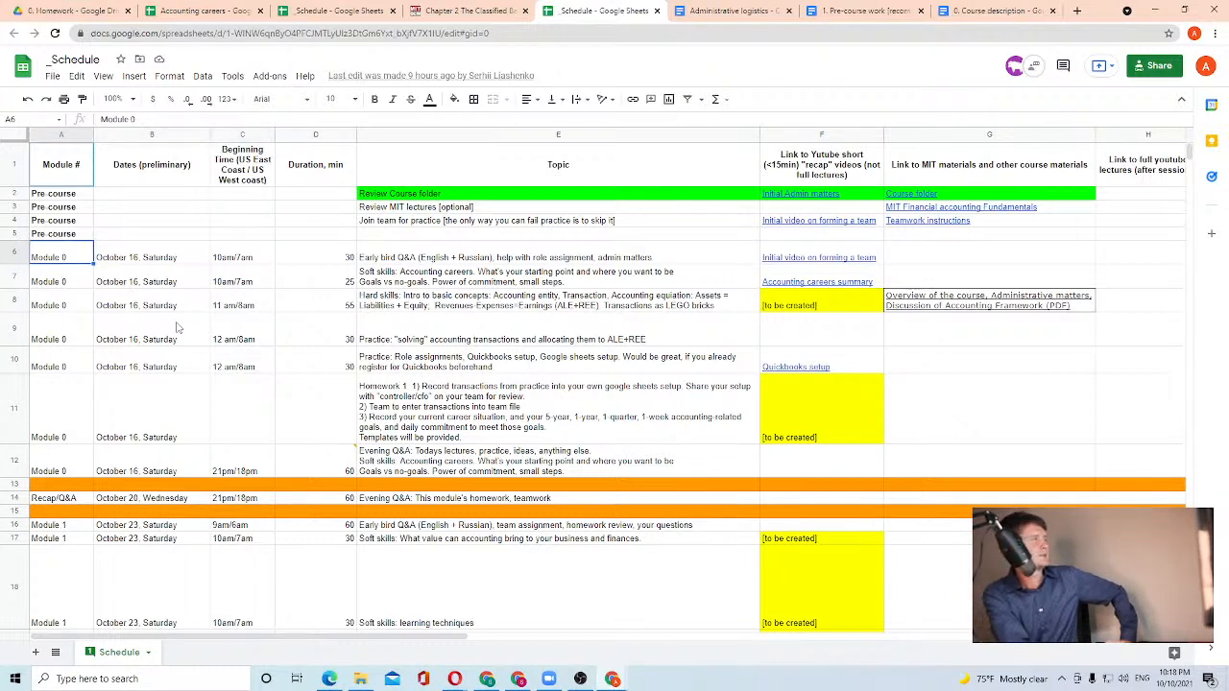
key(Right)
key(Right)
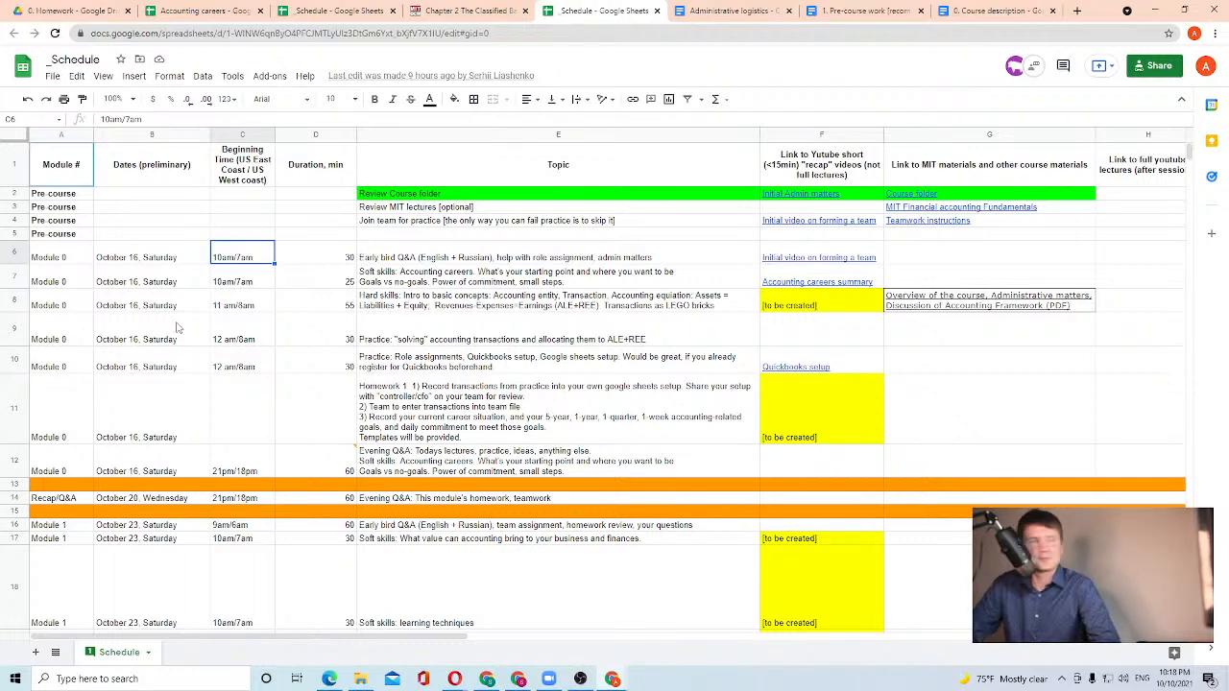
key(Right)
key(Right)
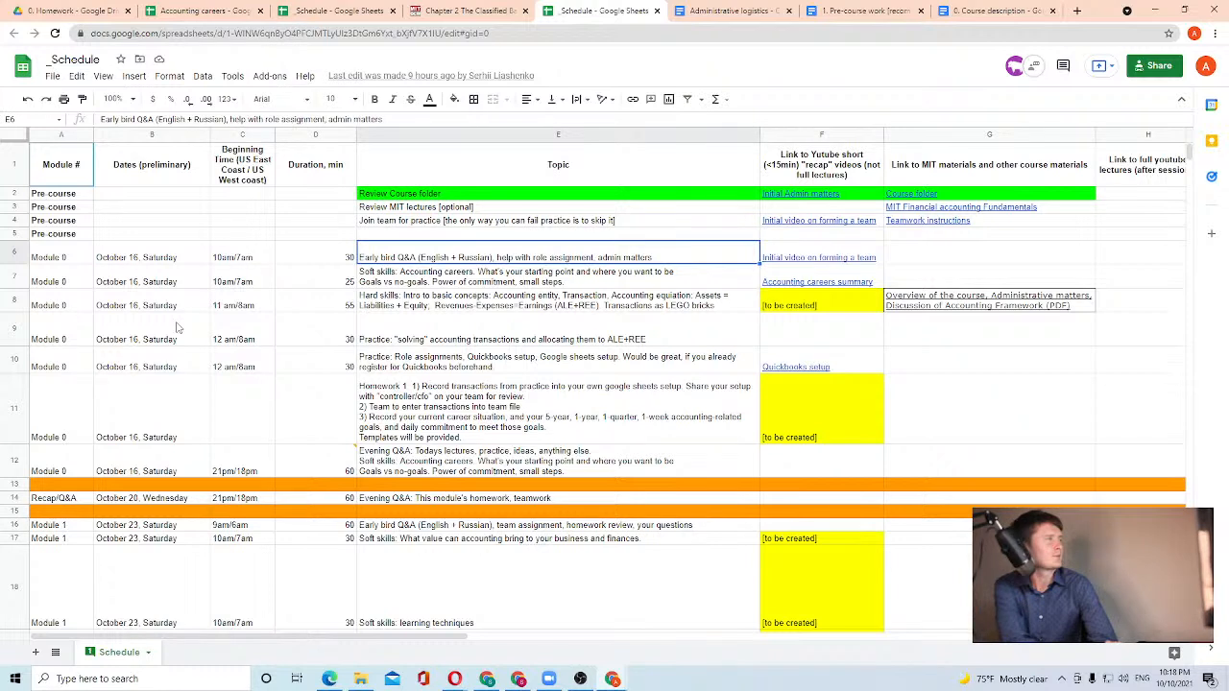
key(Left)
key(Left)
key(Left)
key(Left)
key(Right)
key(Right)
key(Right)
key(Right)
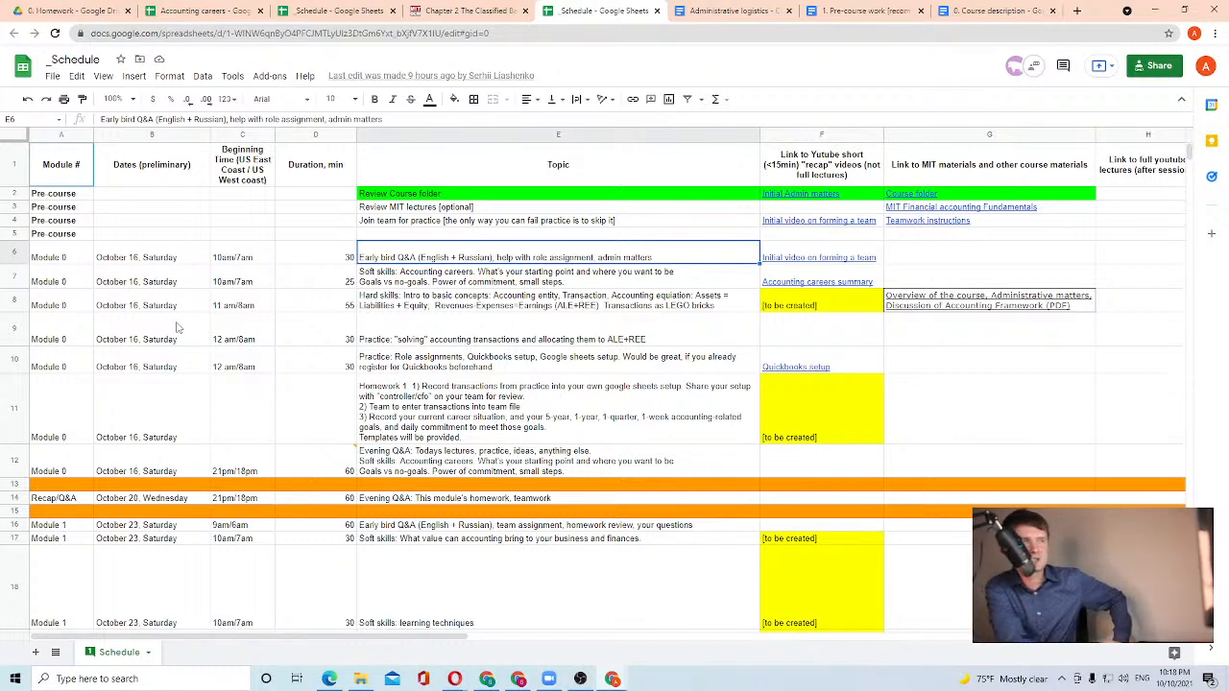
key(Left)
key(Left)
key(Left)
key(Left)
key(Right)
key(Right)
key(Right)
key(Right)
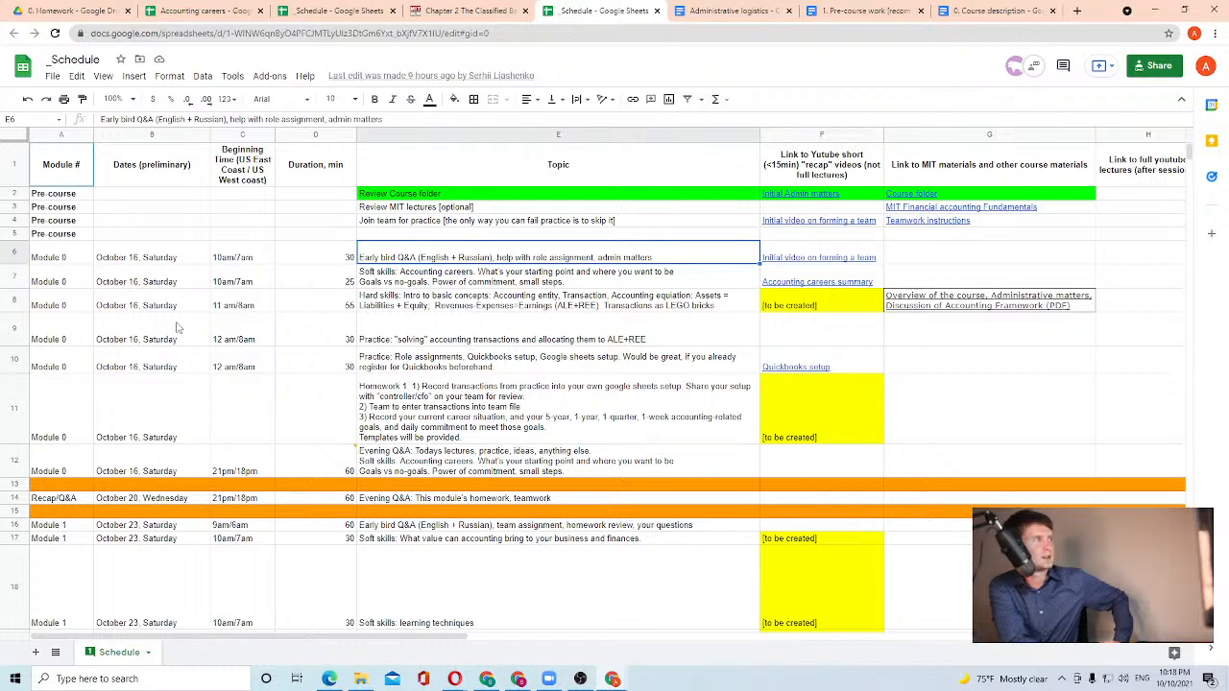
Examine the module, date, start time, duration and topic of the accounting careers soft skills session in row 7
key(Down)
key(Left)
key(Left)
key(Left)
key(Left)
key(Right)
key(Right)
key(Right)
key(Right)
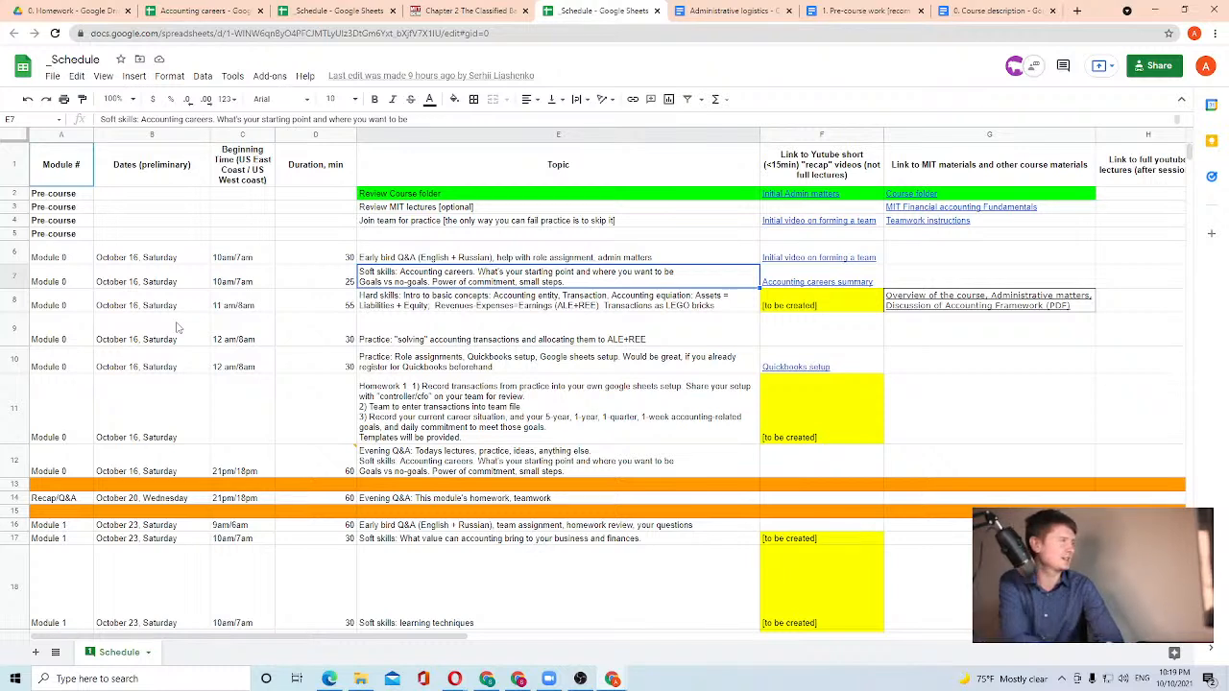
key(Left)
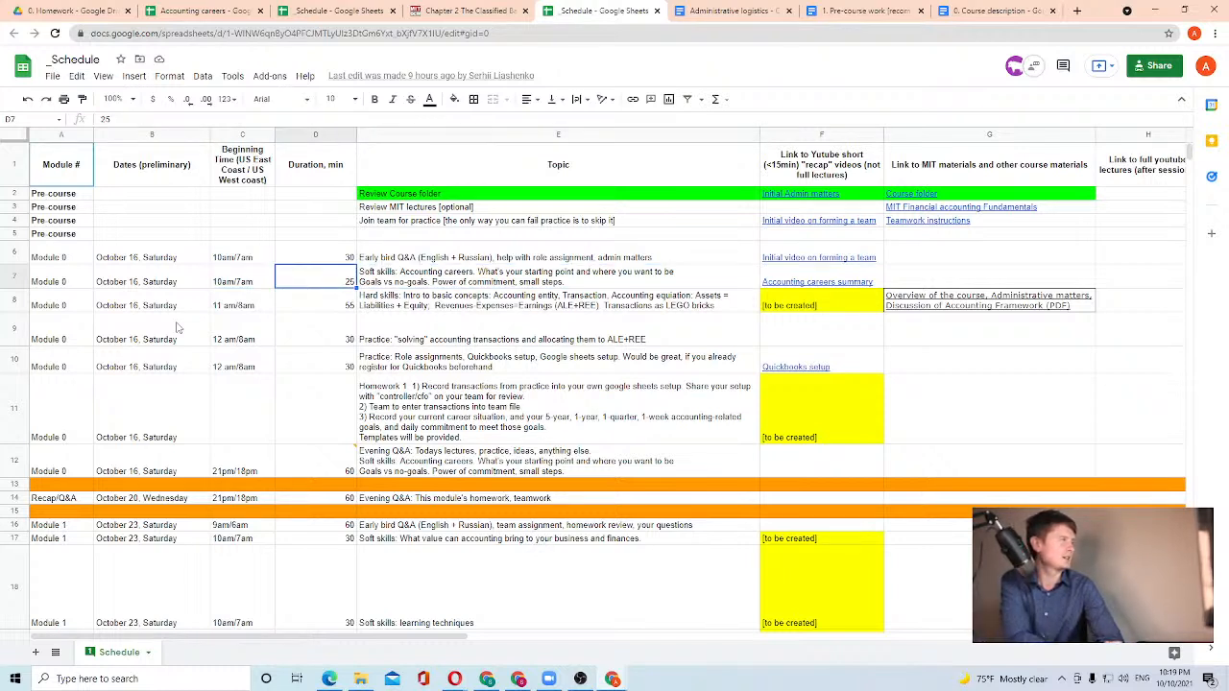
key(Left)
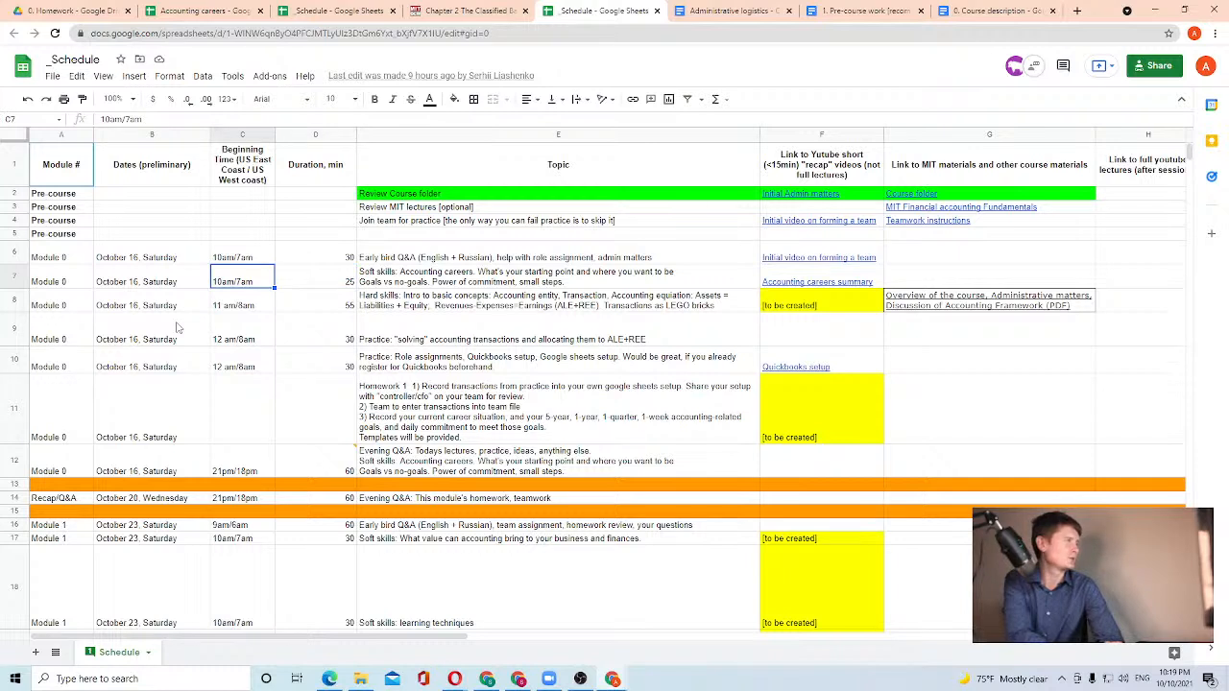
key(Down)
key(Up)
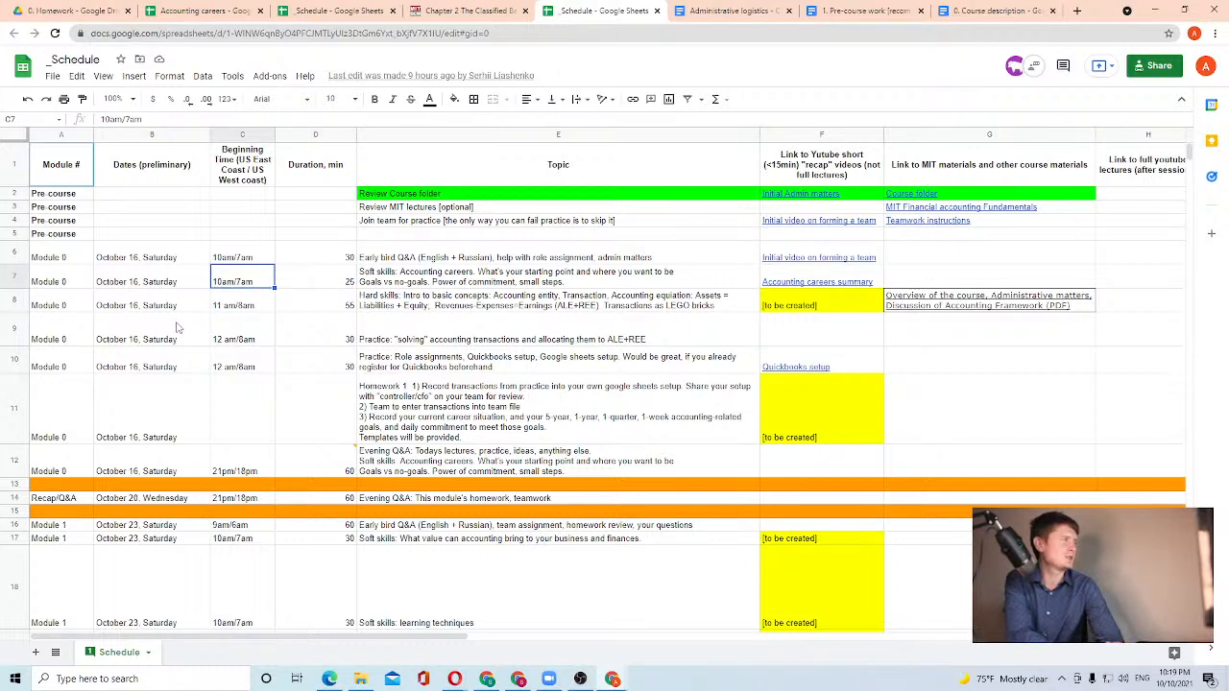
Examine the start time, duration and topic of the hard skills session on basic concepts in row 8
key(Down)
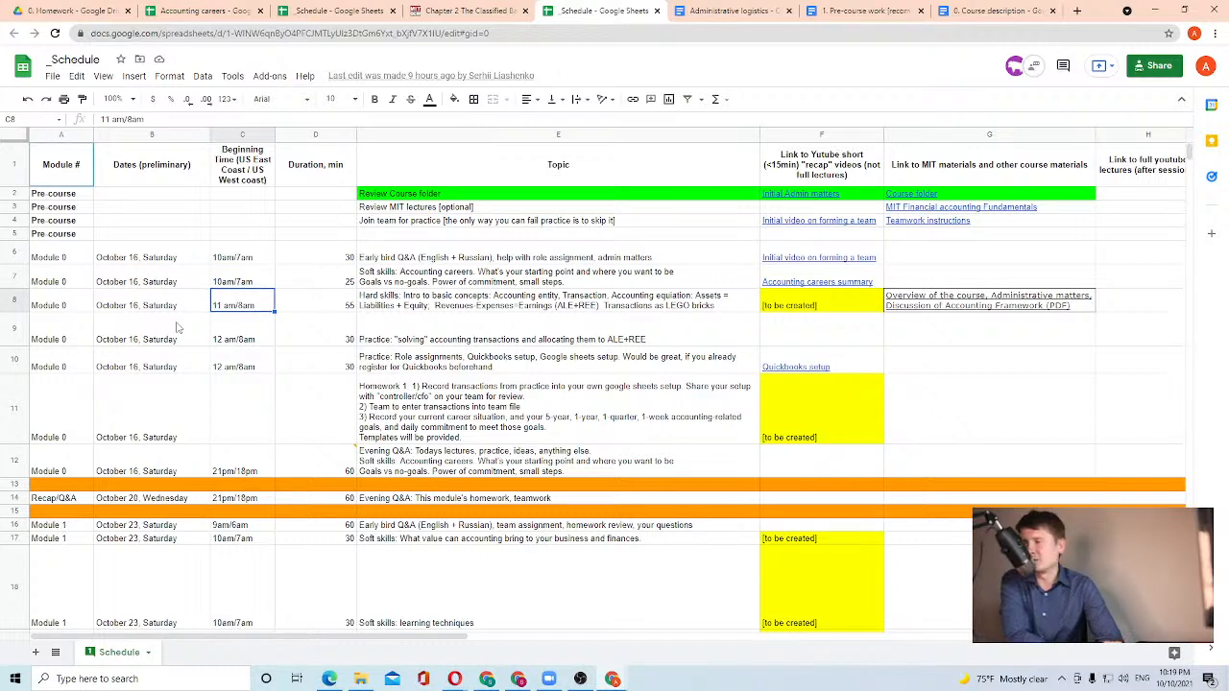
key(Right)
key(Left)
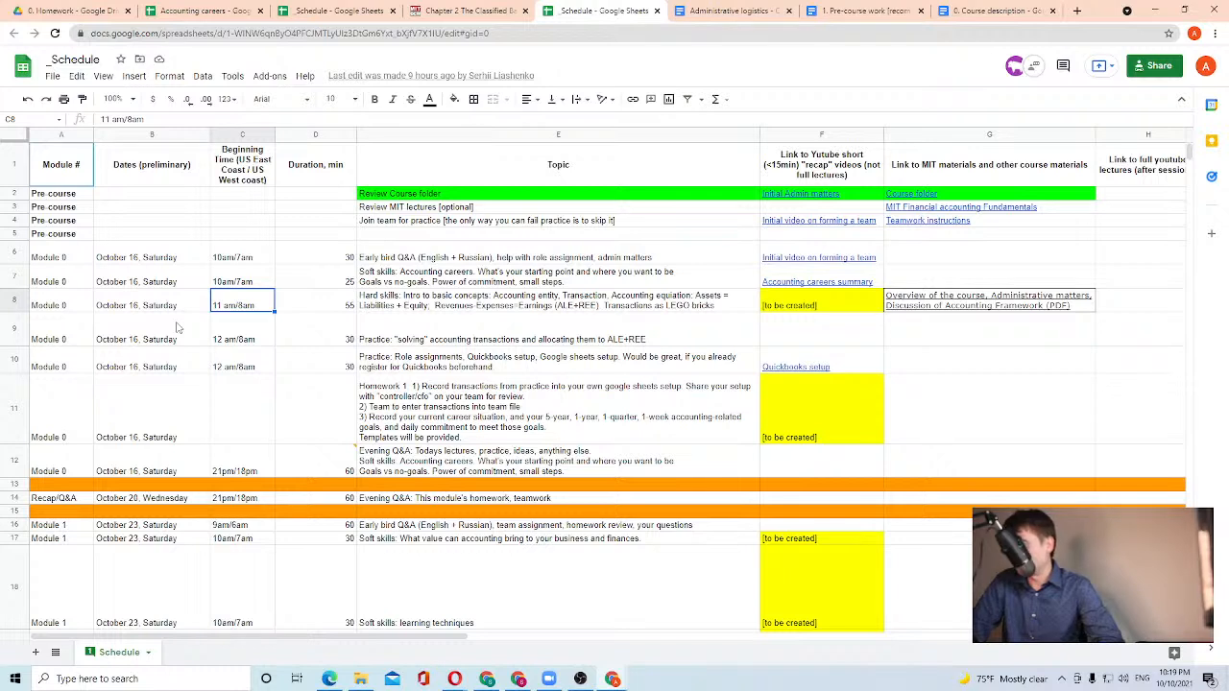
key(Right)
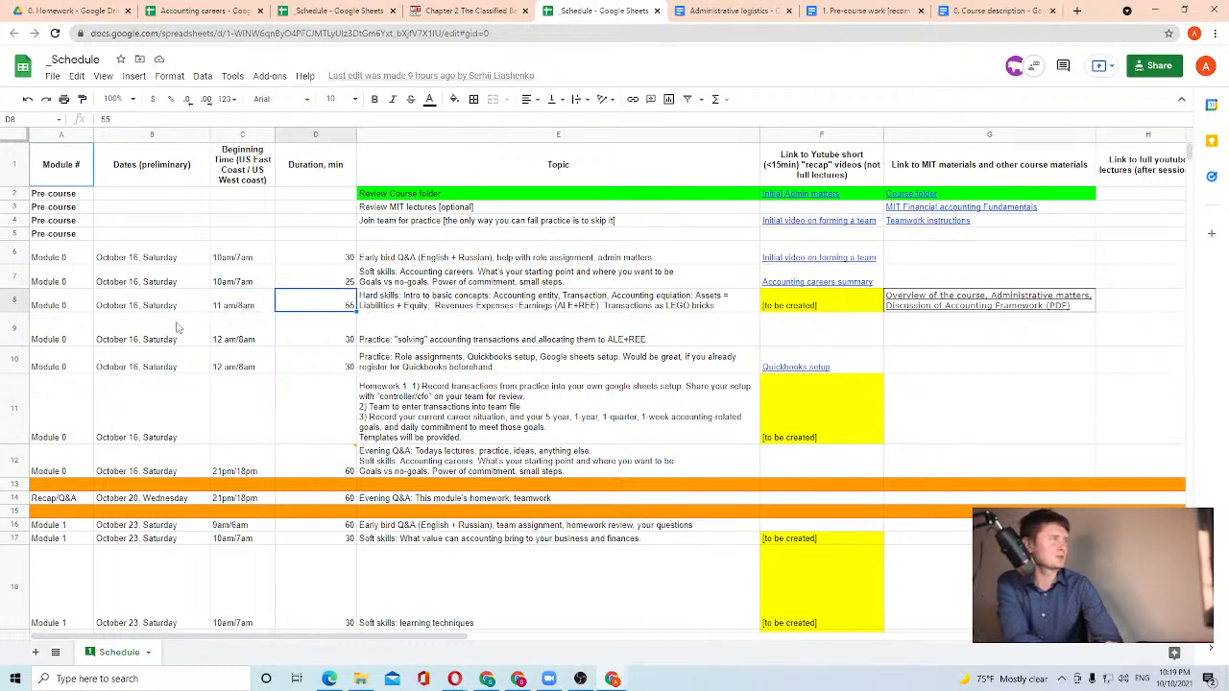
key(Right)
Go back over the accounting careers and early bird Q&A sessions in rows 7 and 6, including the recap video link in row 6
key(Up)
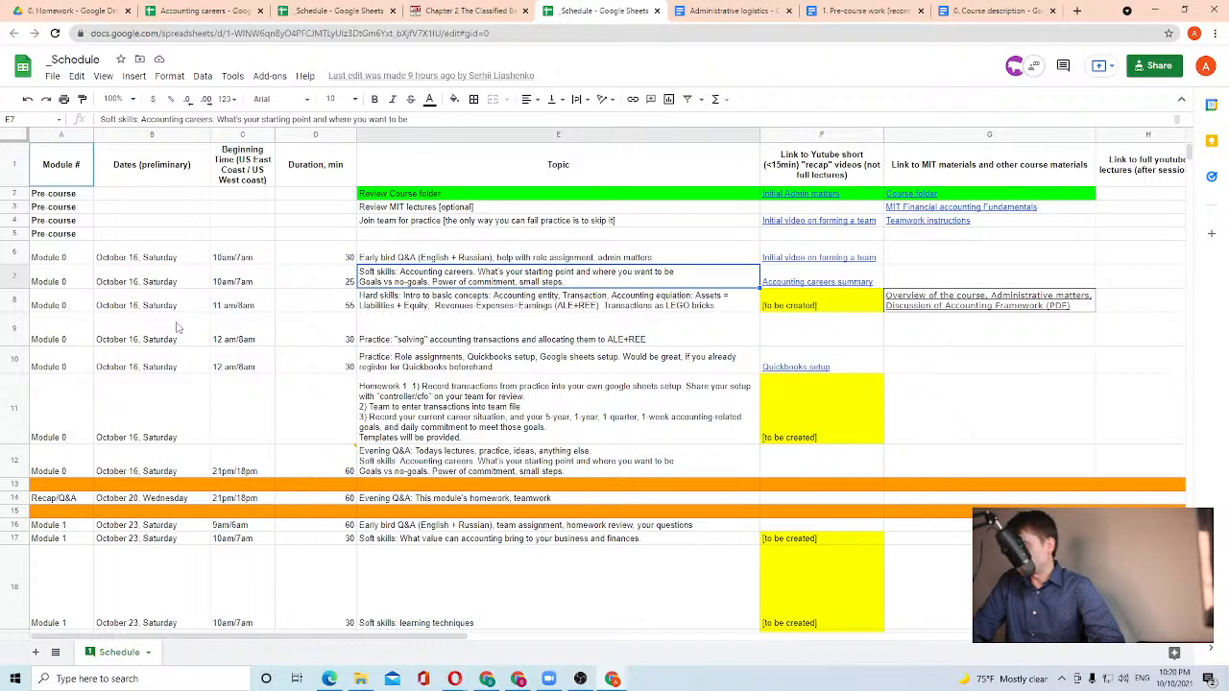
key(Left)
key(Left)
key(Left)
key(Left)
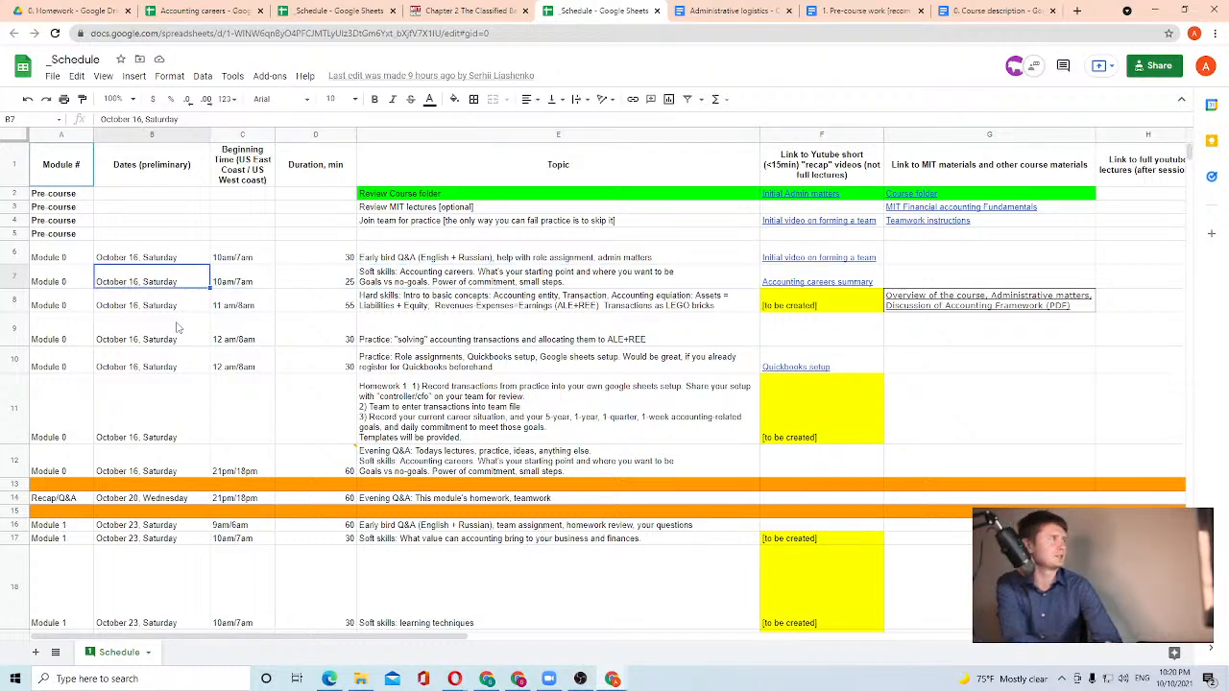
key(Right)
key(Up)
key(Right)
key(Right)
key(Right)
key(Right)
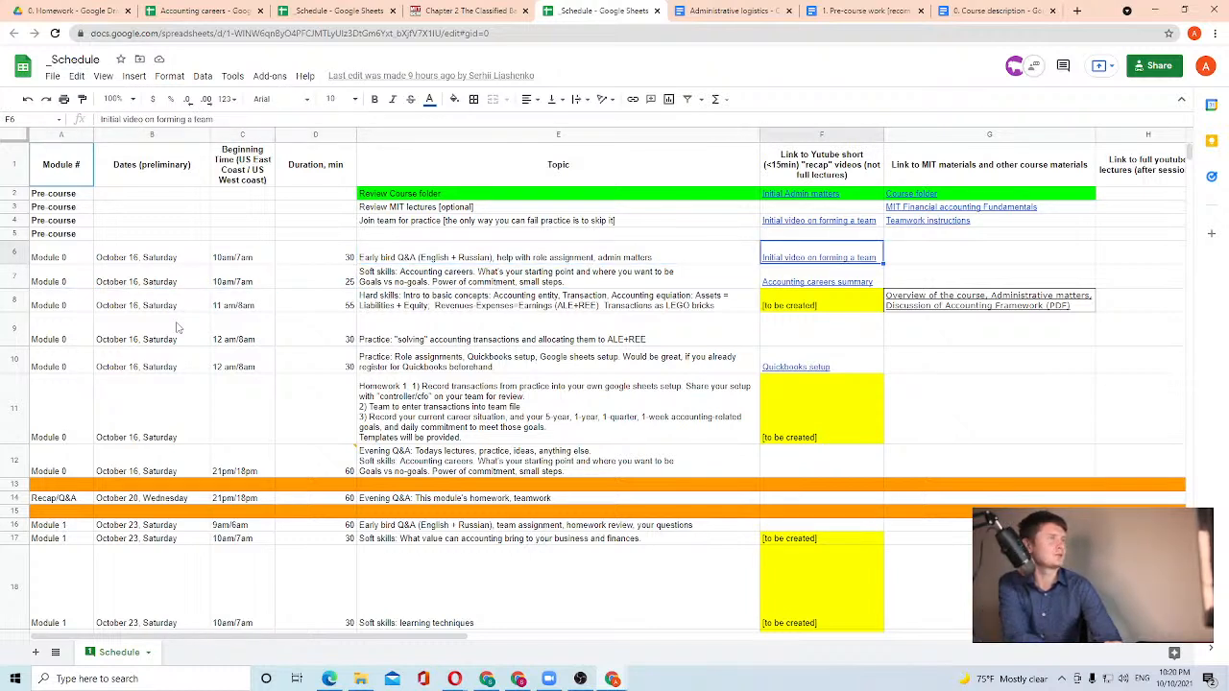
key(Left)
key(Left)
key(Left)
key(Left)
key(Left)
key(Right)
key(Right)
key(Right)
key(Right)
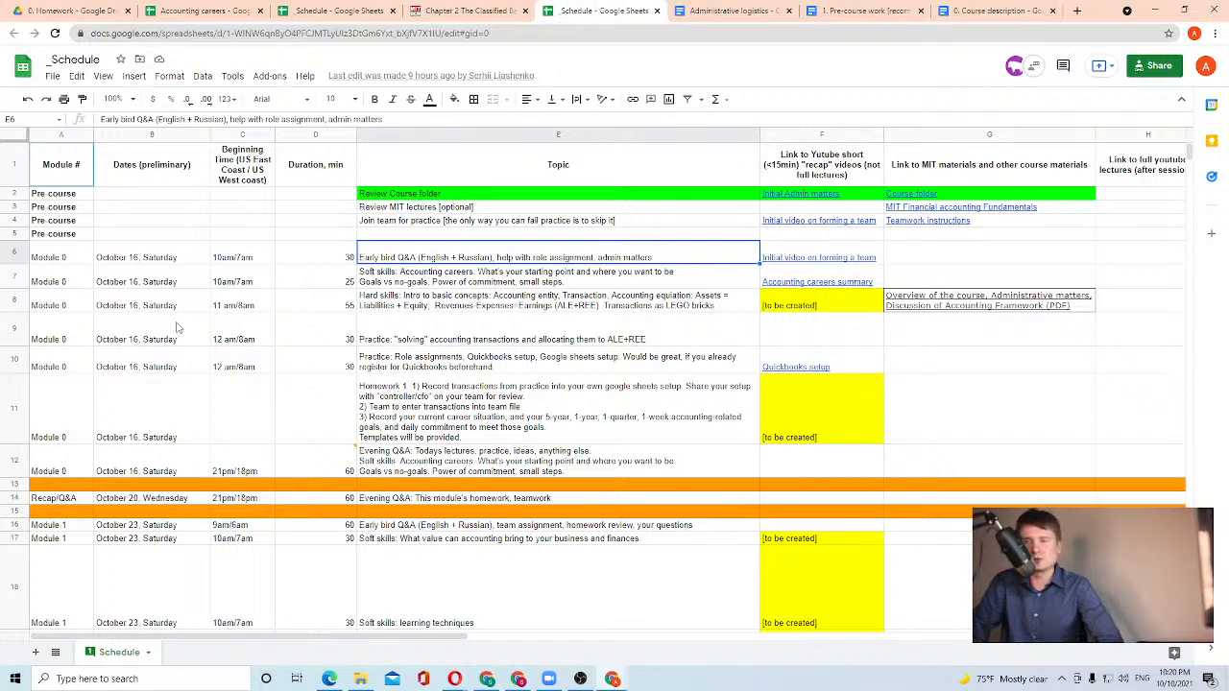
key(Left)
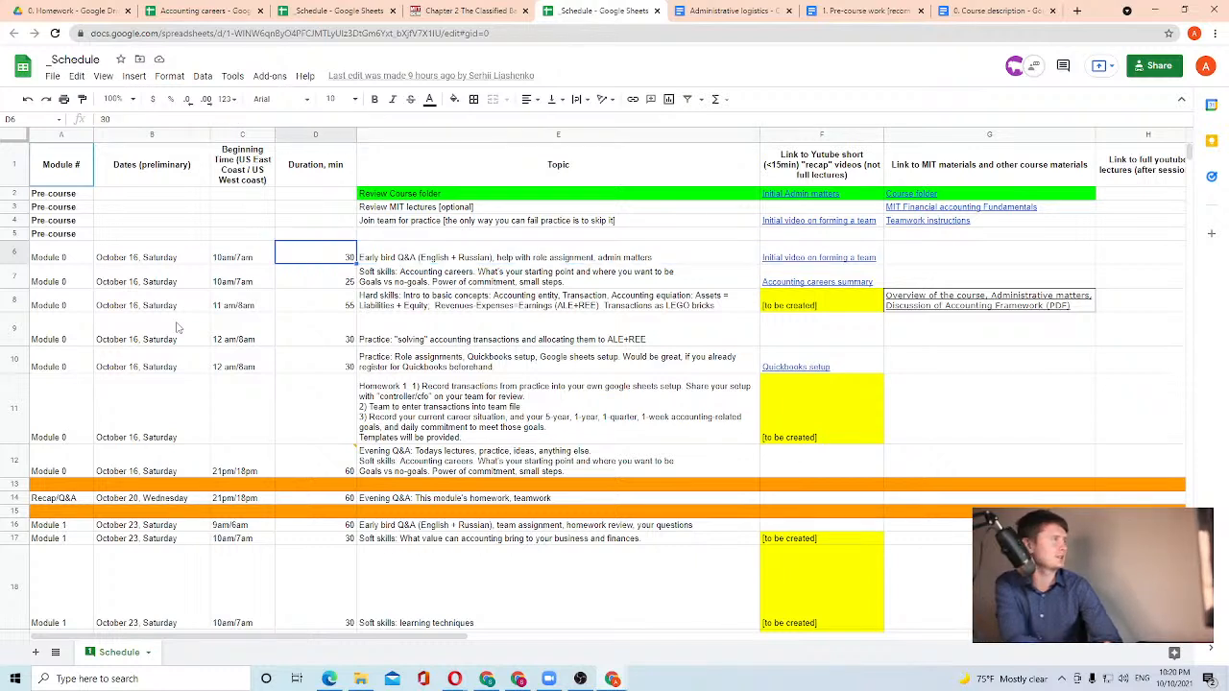
key(Left)
key(Left)
key(Left)
key(Right)
key(Right)
key(Right)
key(Right)
key(Right)
key(Right)
key(Left)
key(Left)
key(Left)
key(Left)
key(Left)
key(Left)
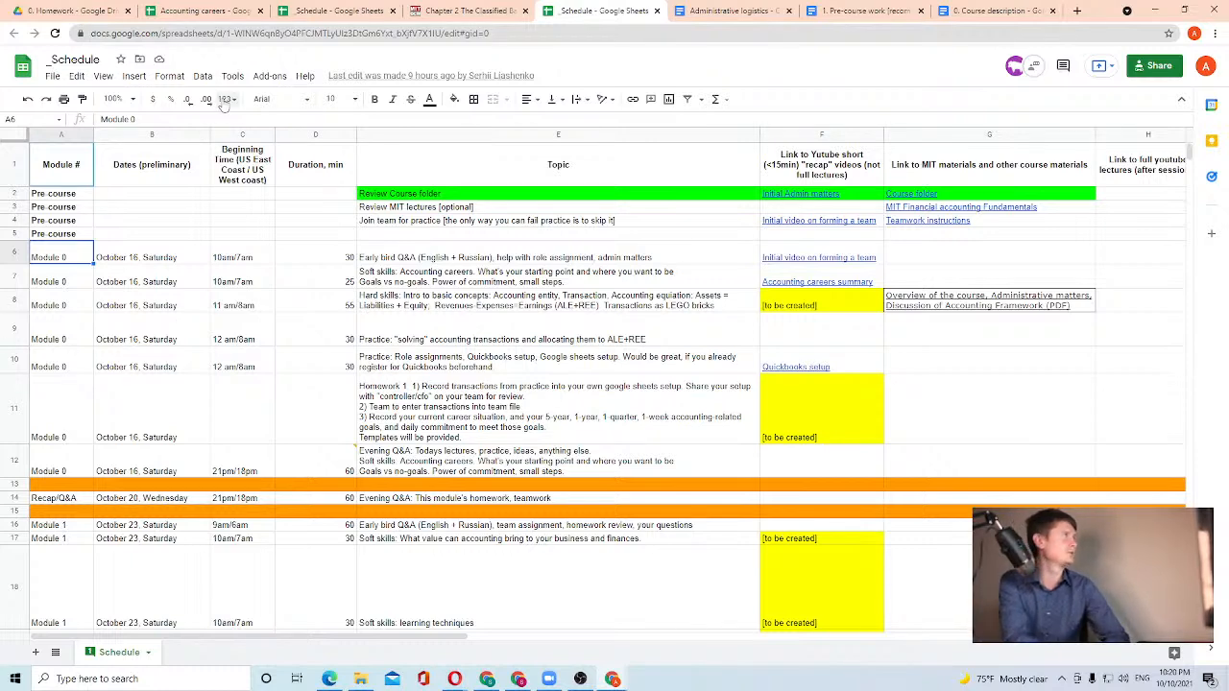
Switch to the Google Drive page and open the course folder "The Accounting Game v1"
key(ctrl+1)
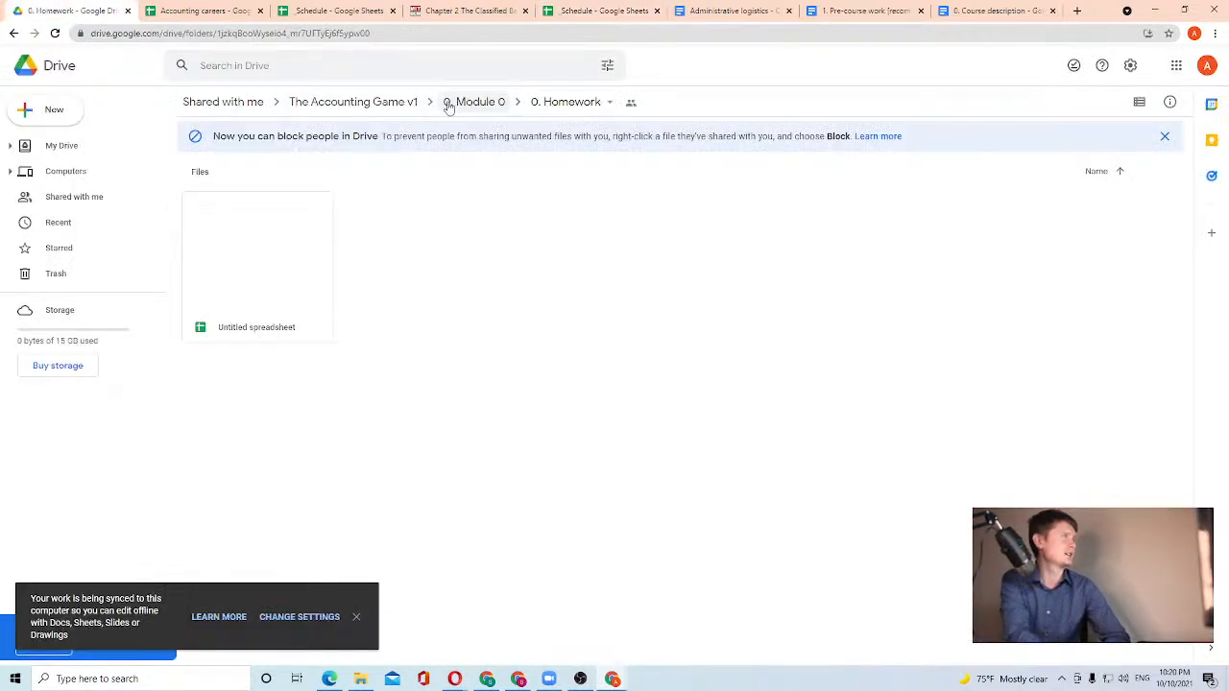
click(393, 102)
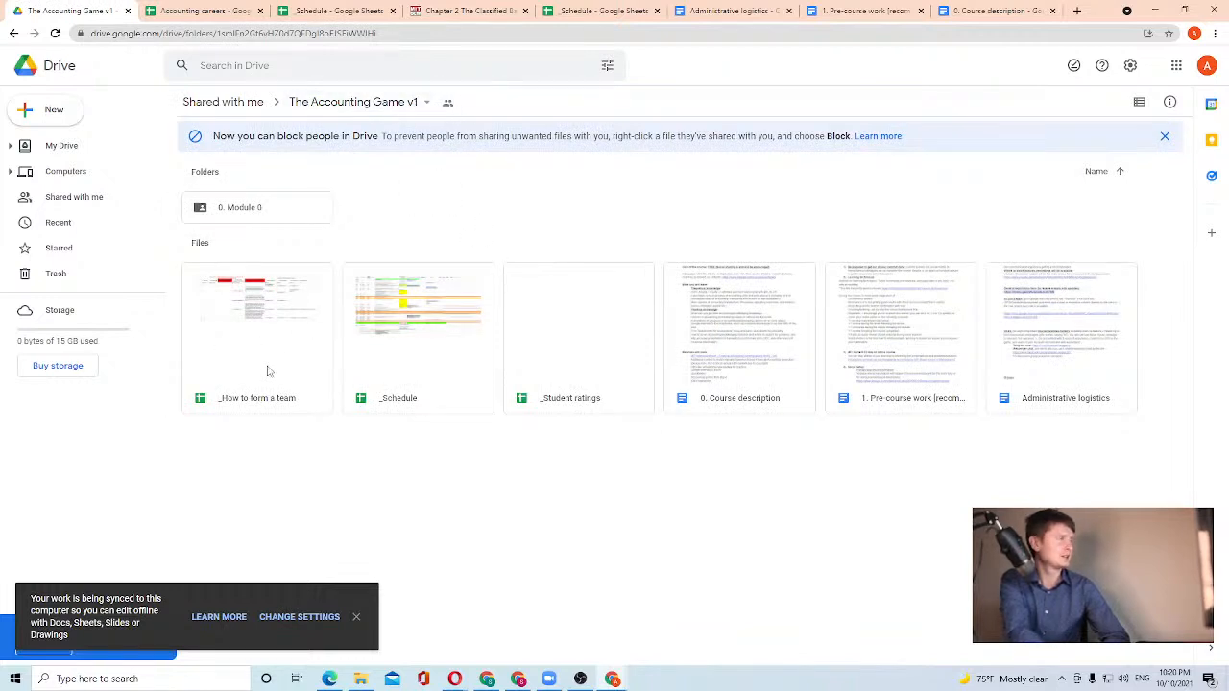
Switch to the Opera browser and sign out of the Google account on the search results page
click(413, 341)
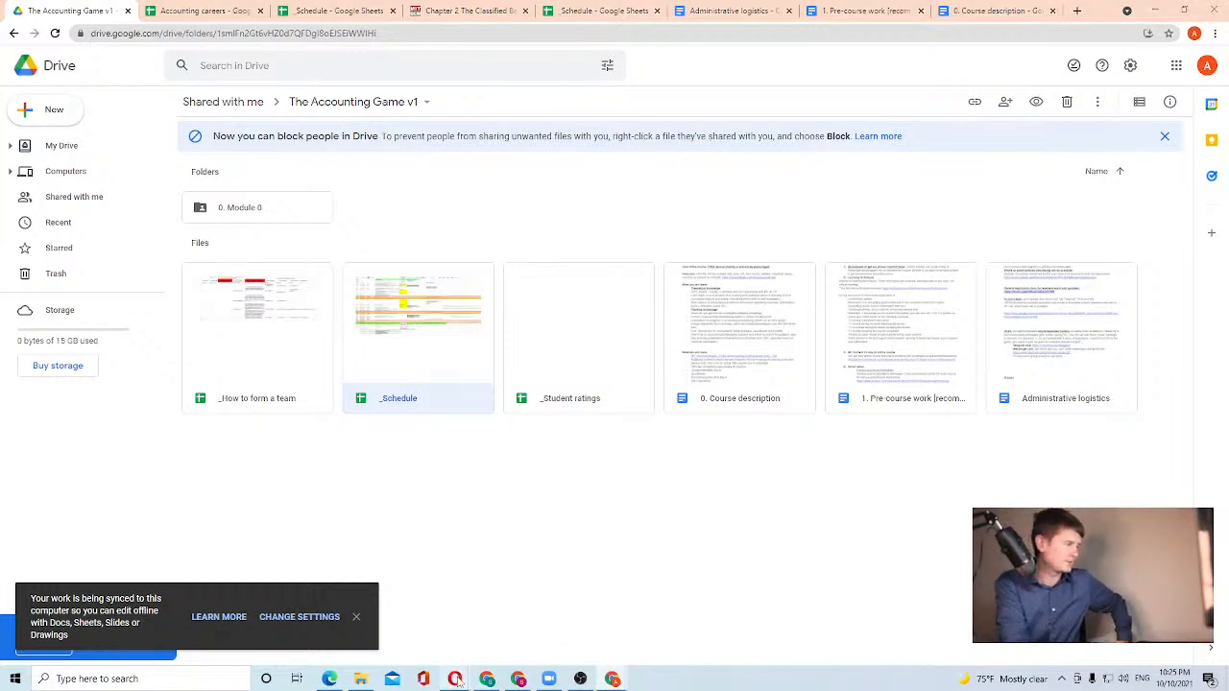
mouse_move(454, 680)
click(388, 619)
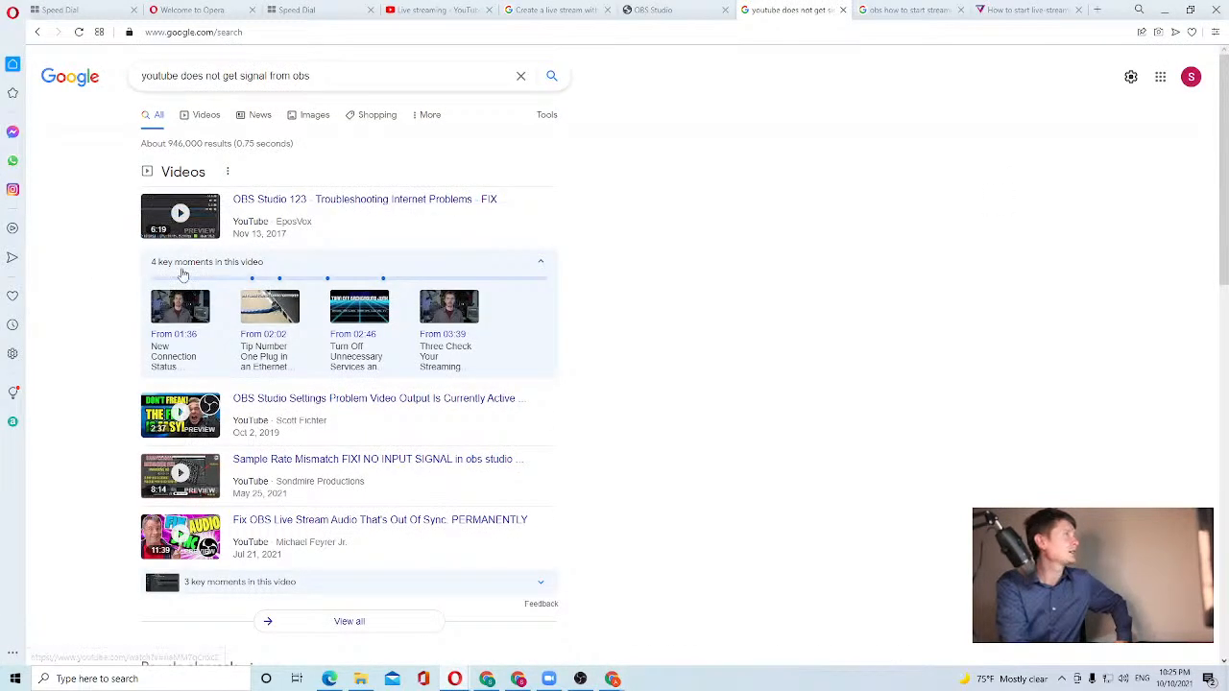
right_click(662, 193)
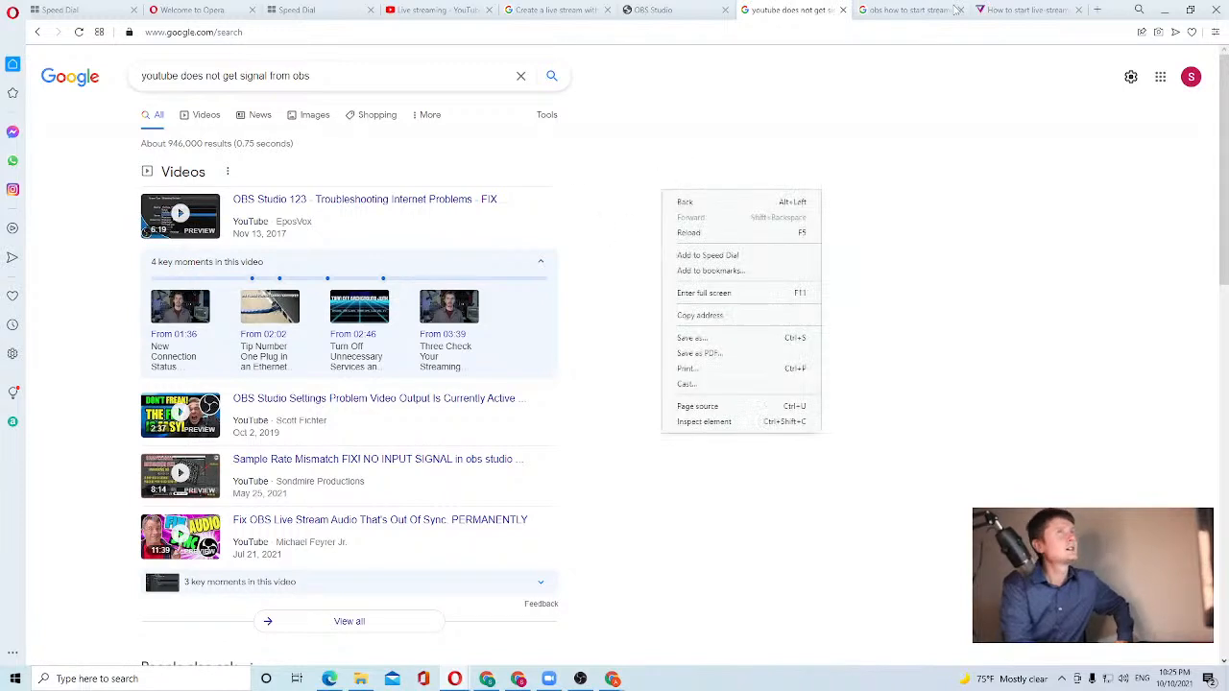
click(1212, 33)
click(1215, 32)
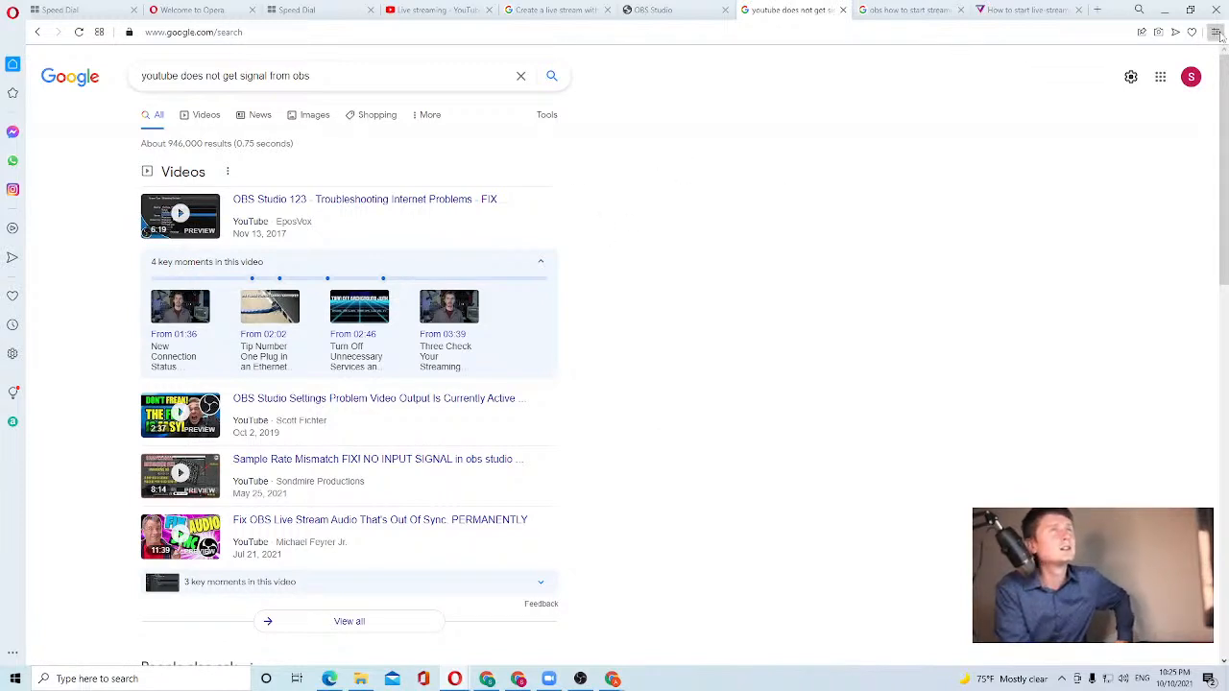
click(944, 114)
click(1190, 77)
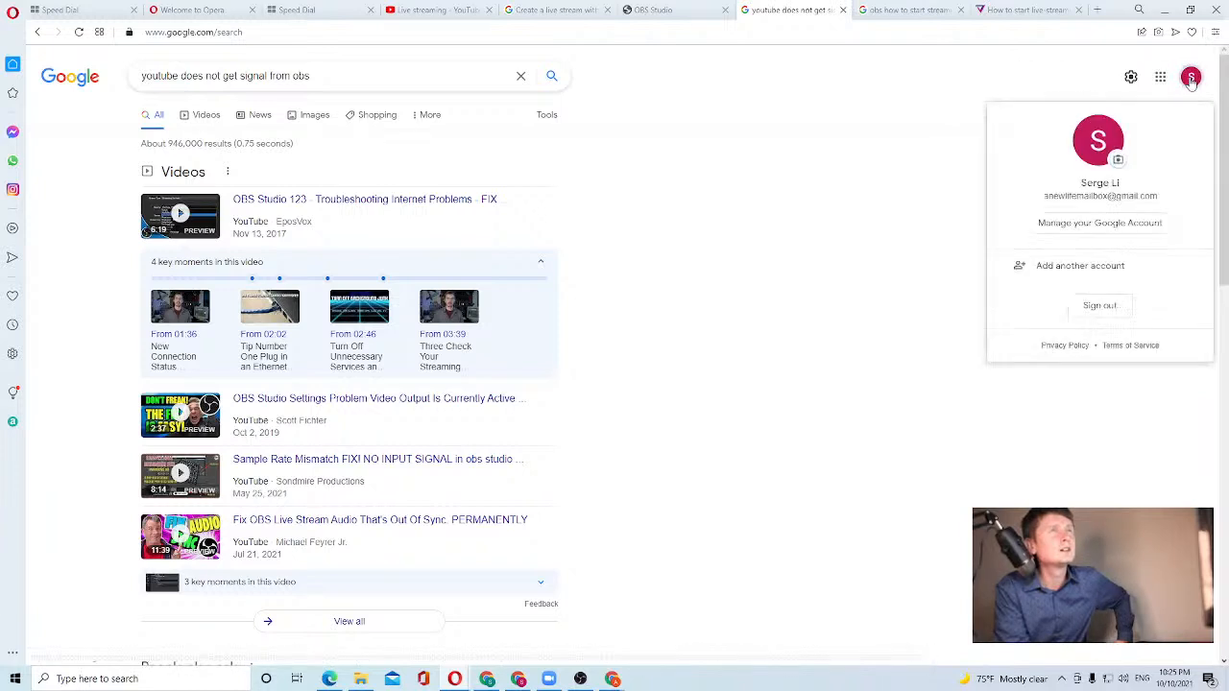
click(1100, 306)
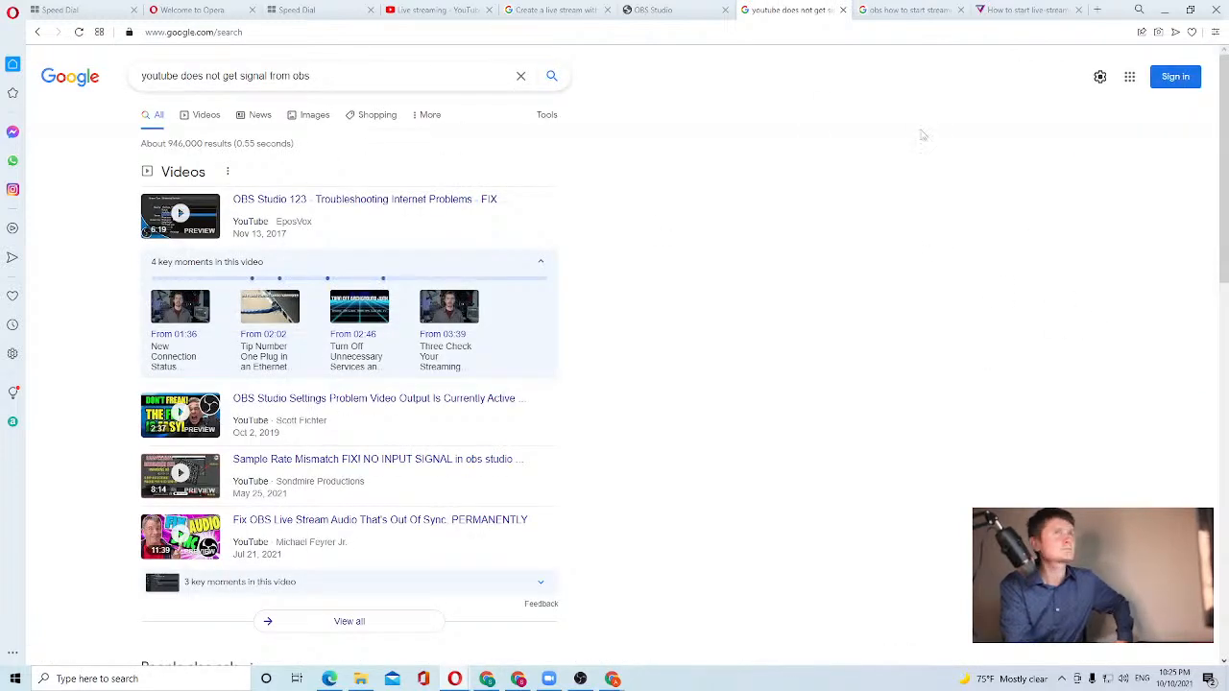
click(1166, 83)
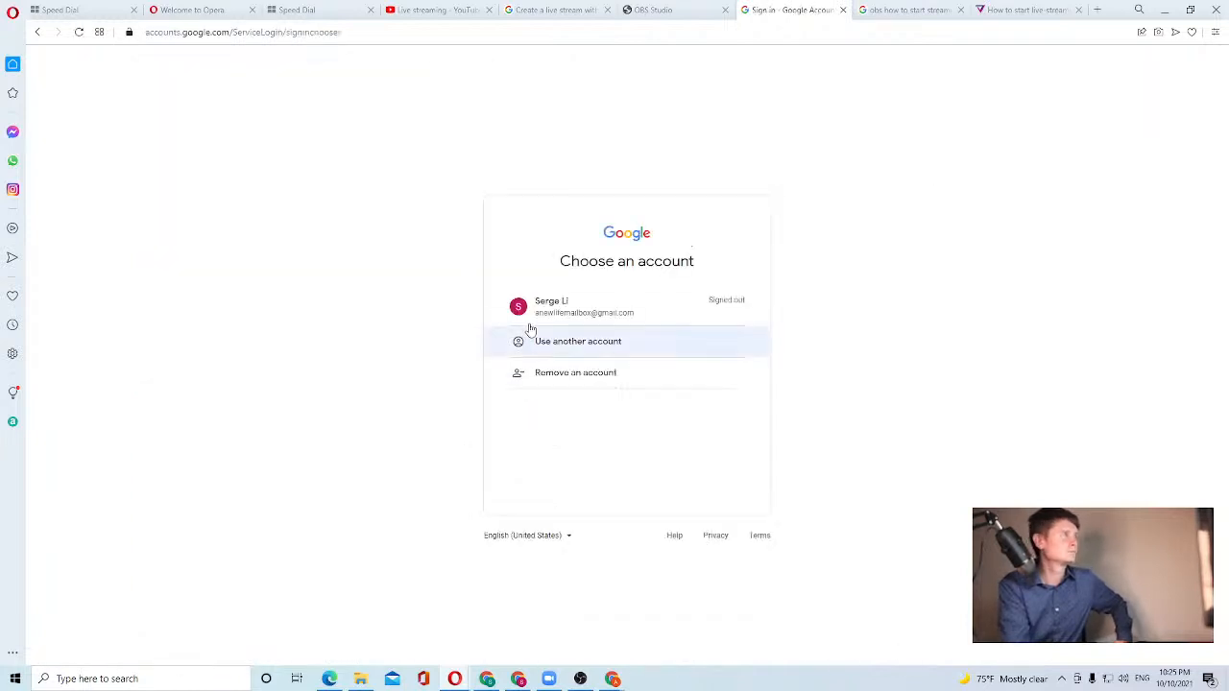
click(709, 309)
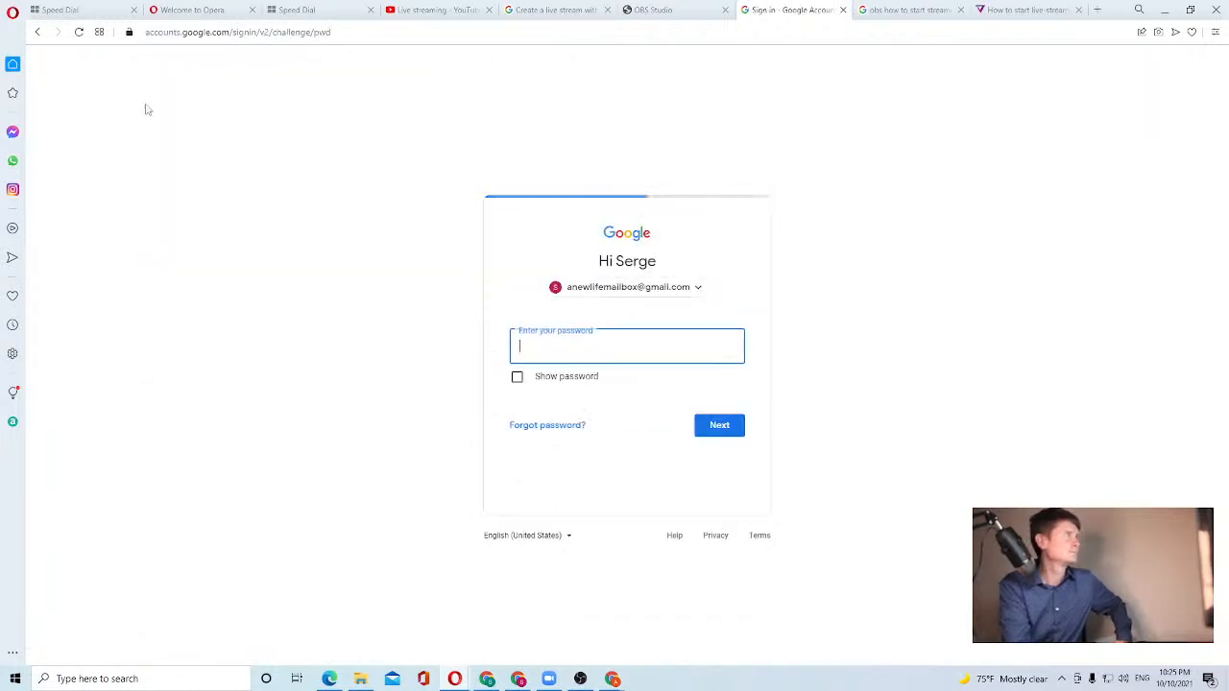
click(38, 32)
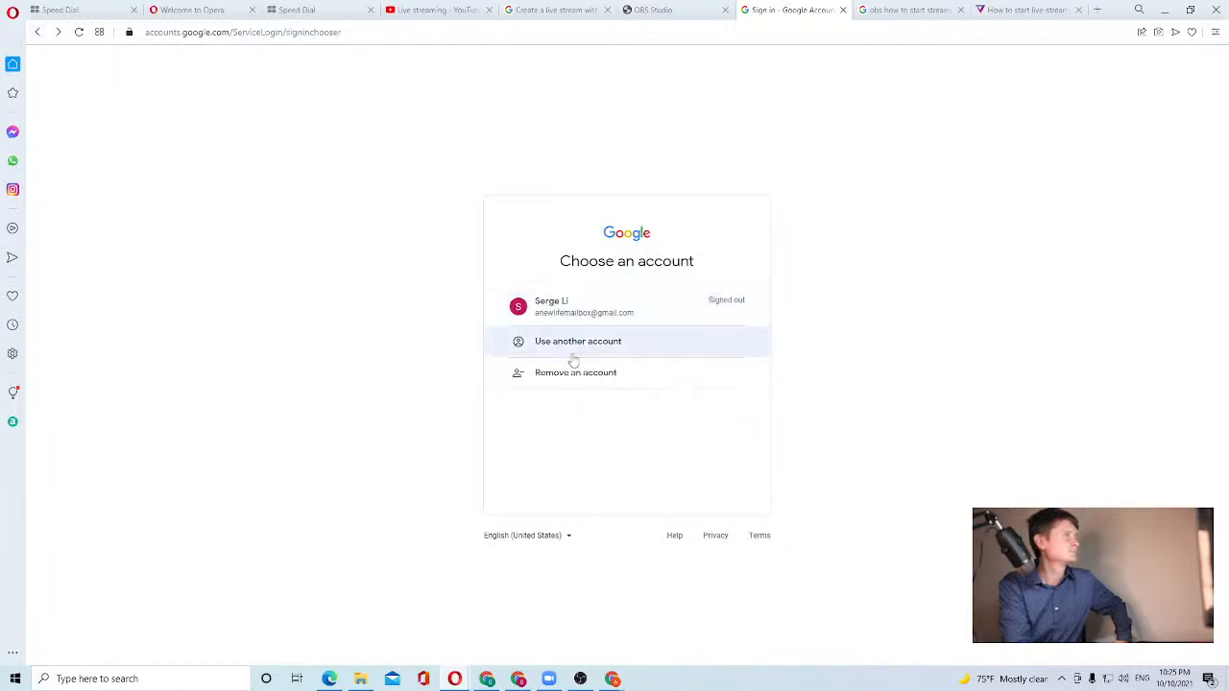
click(573, 341)
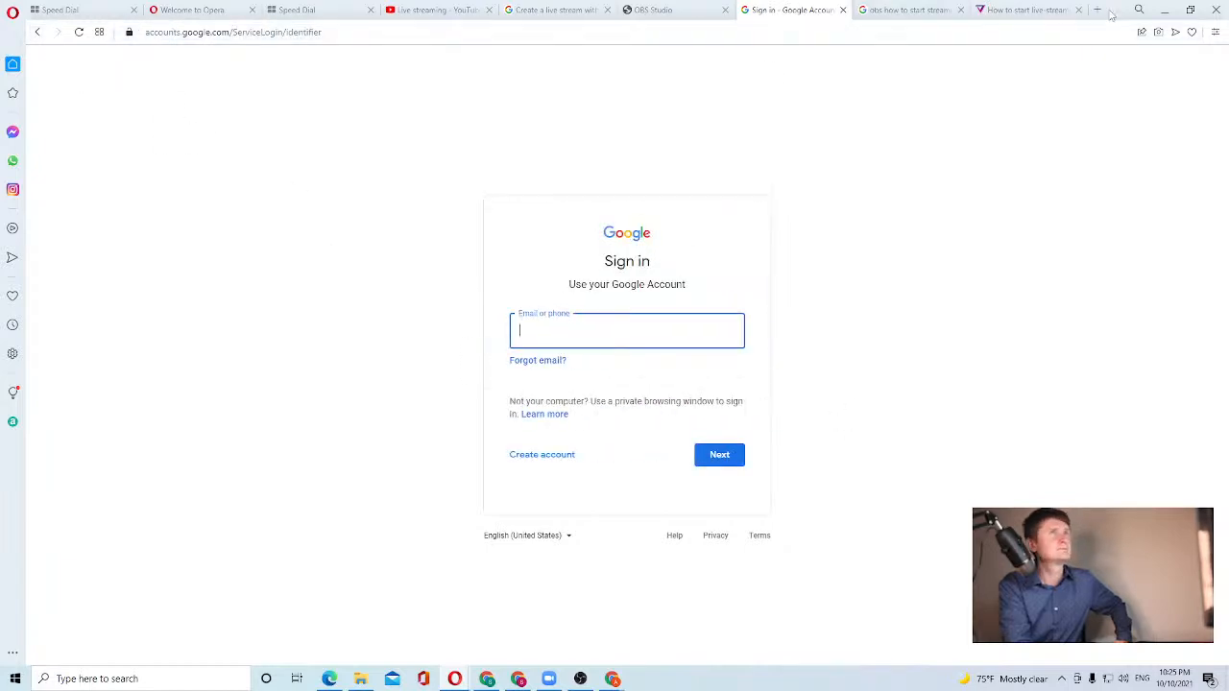
drag(1123, 7, 1228, 480)
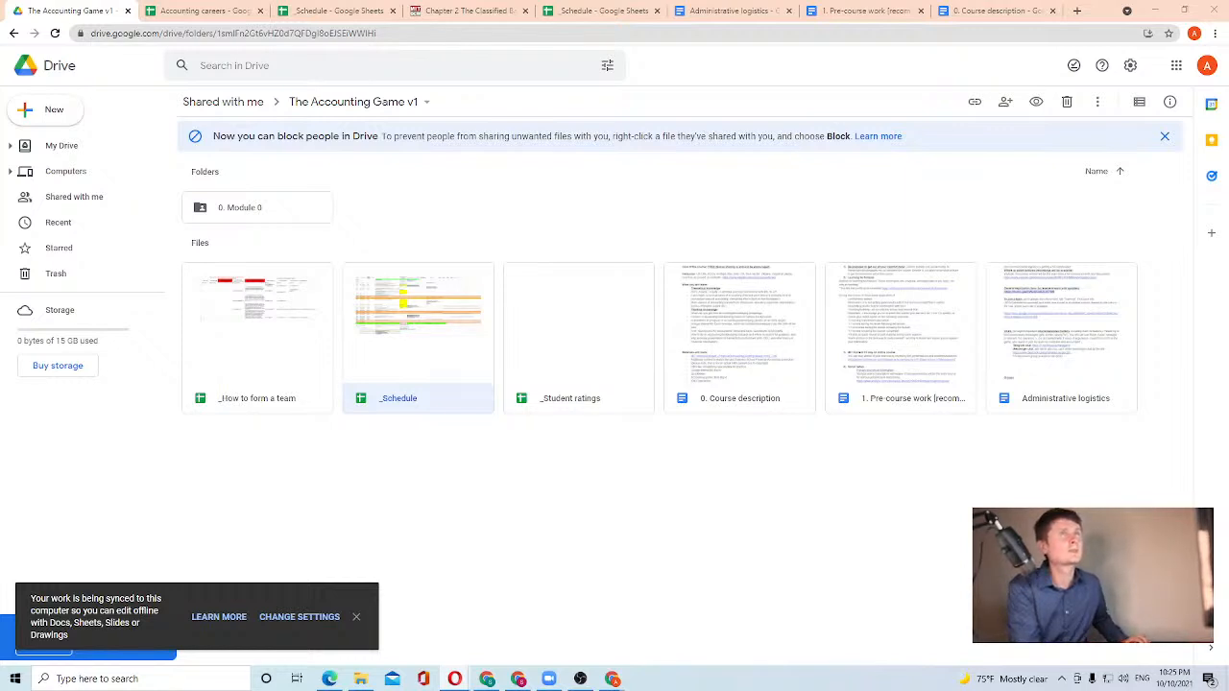
Search Google for "cpa requirements tn" in a new Chrome tab
click(1077, 11)
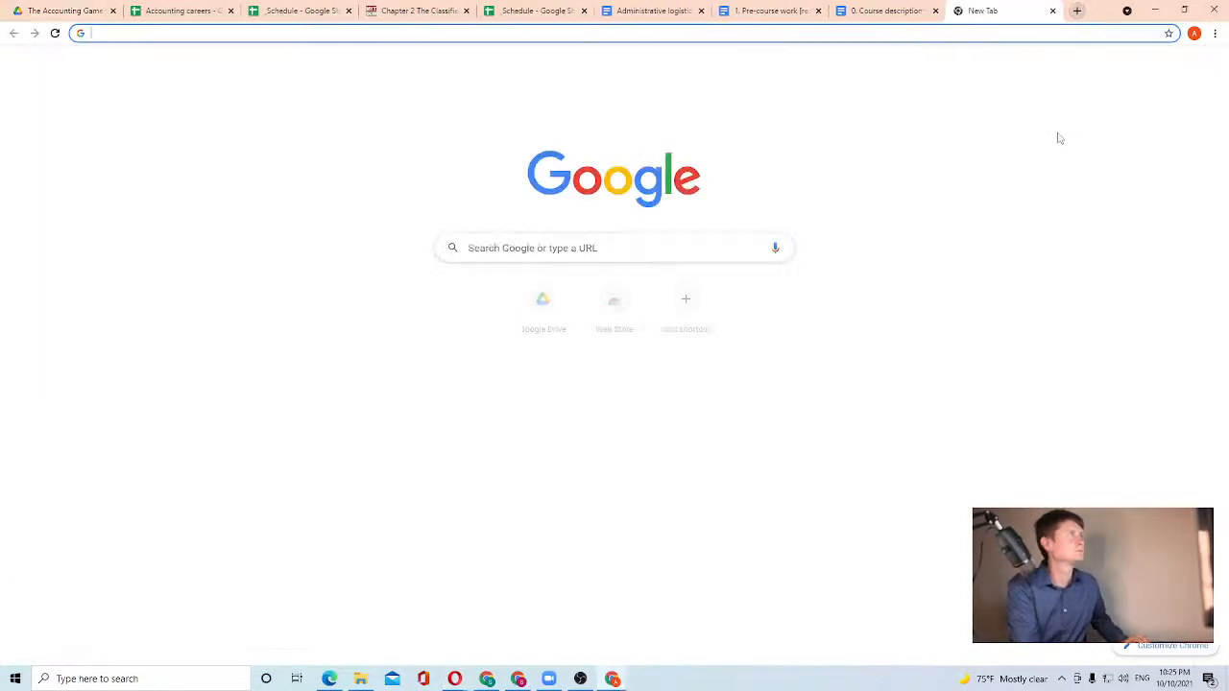
text(cpa re)
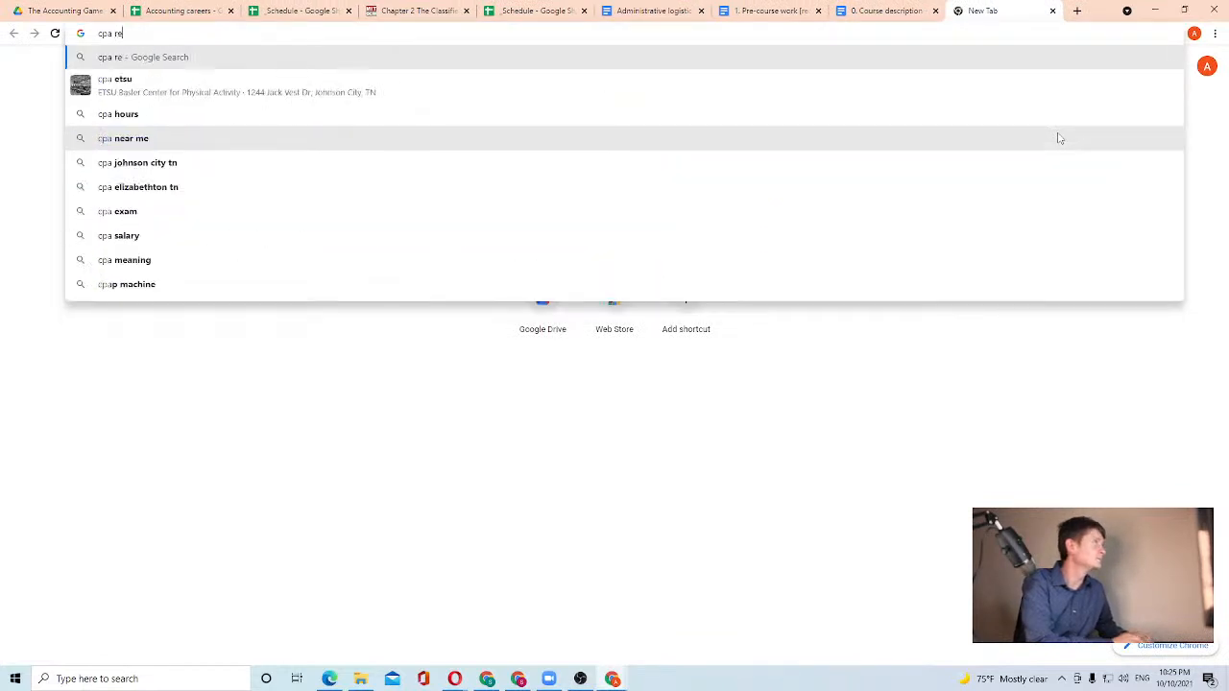
text(quirements tn)
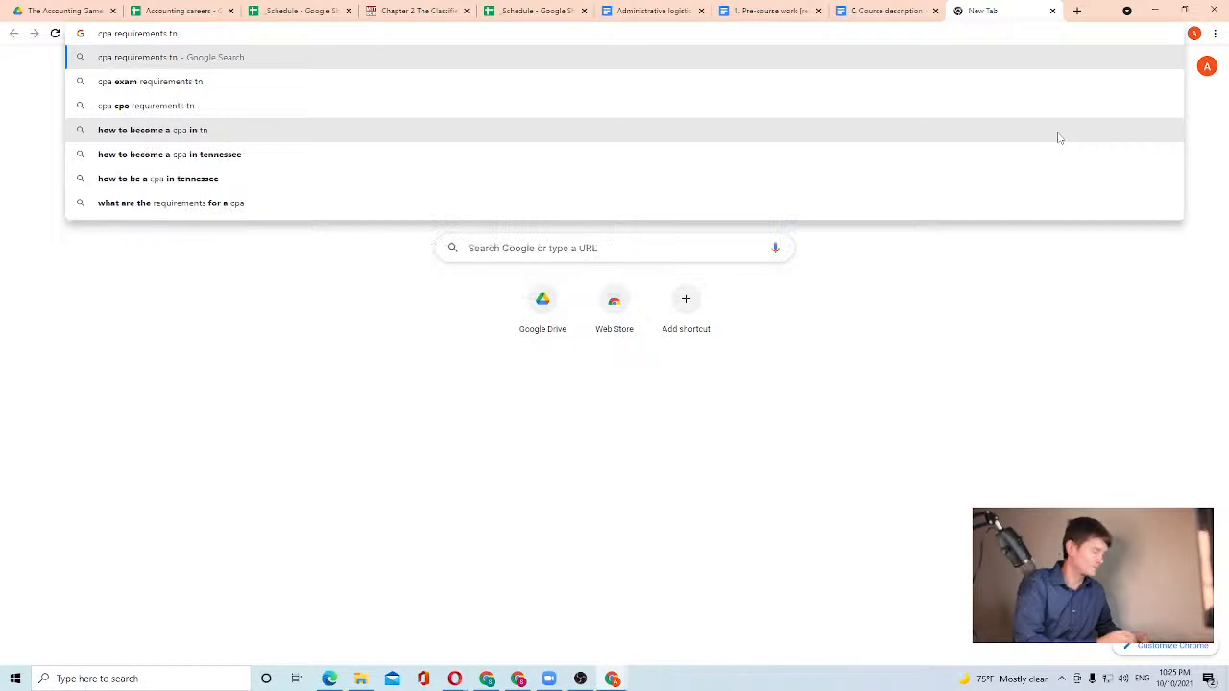
key(Return)
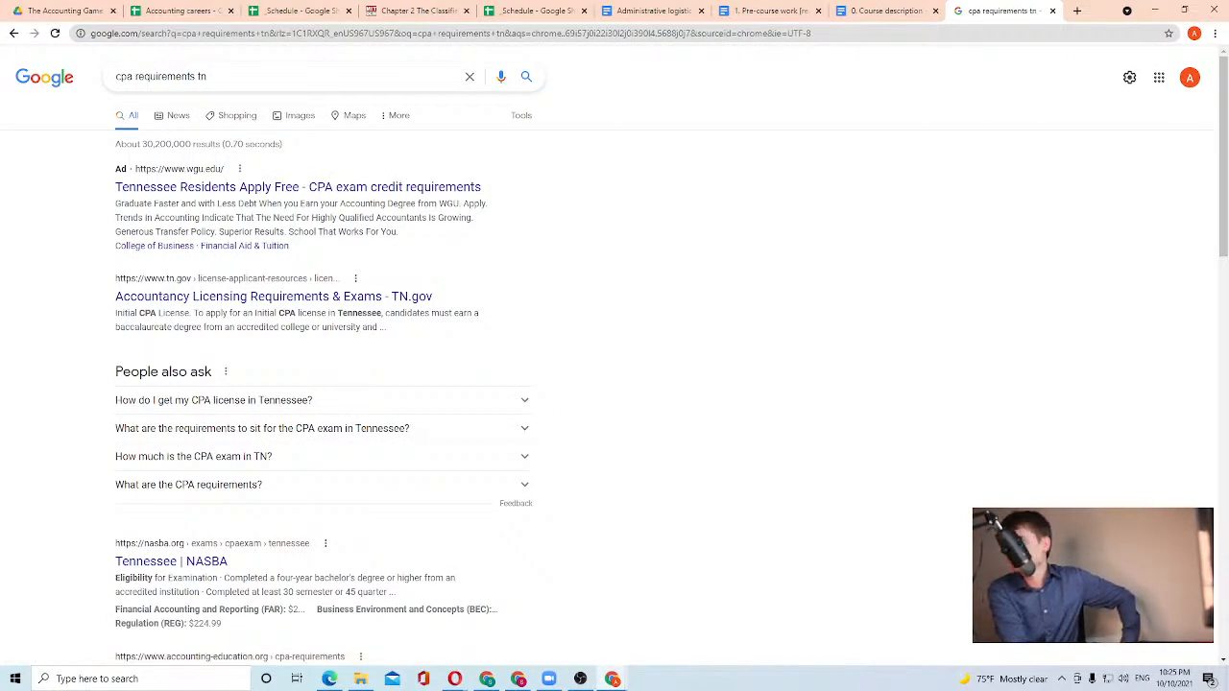
Open the TN.gov Accountancy Licensing Requirements & Exams result in a separate tab and expand the TNSBA CPA Exam Requirements section
right_click(257, 303)
click(298, 311)
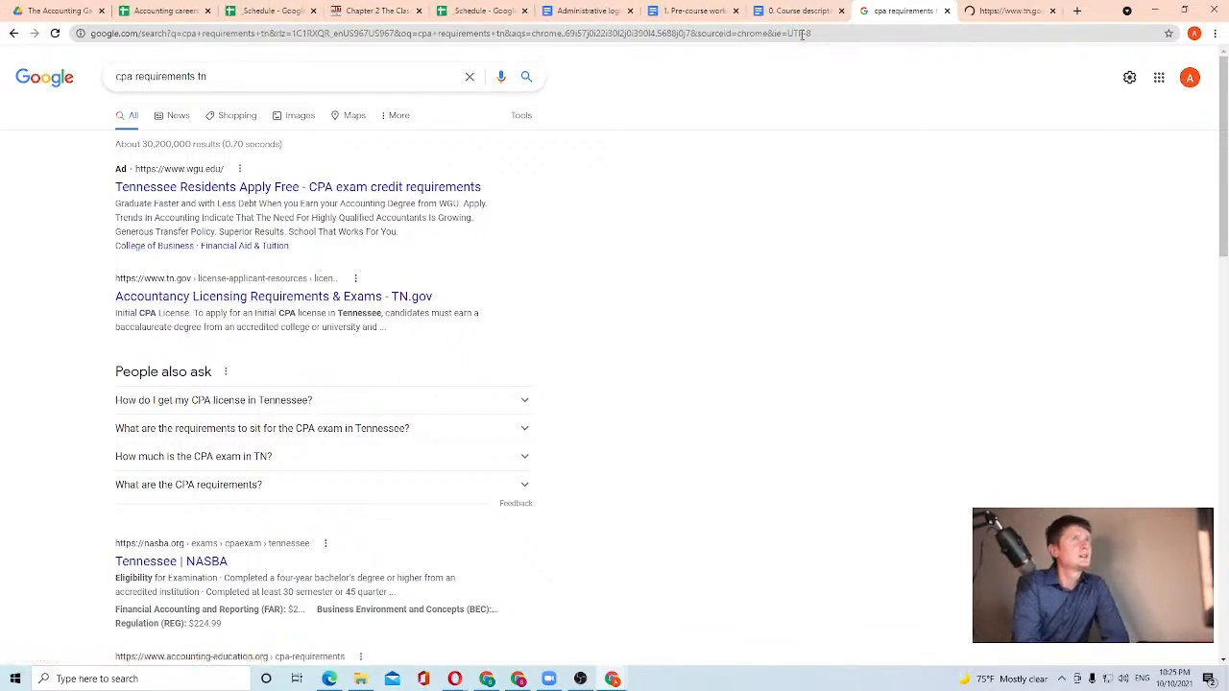
click(1006, 10)
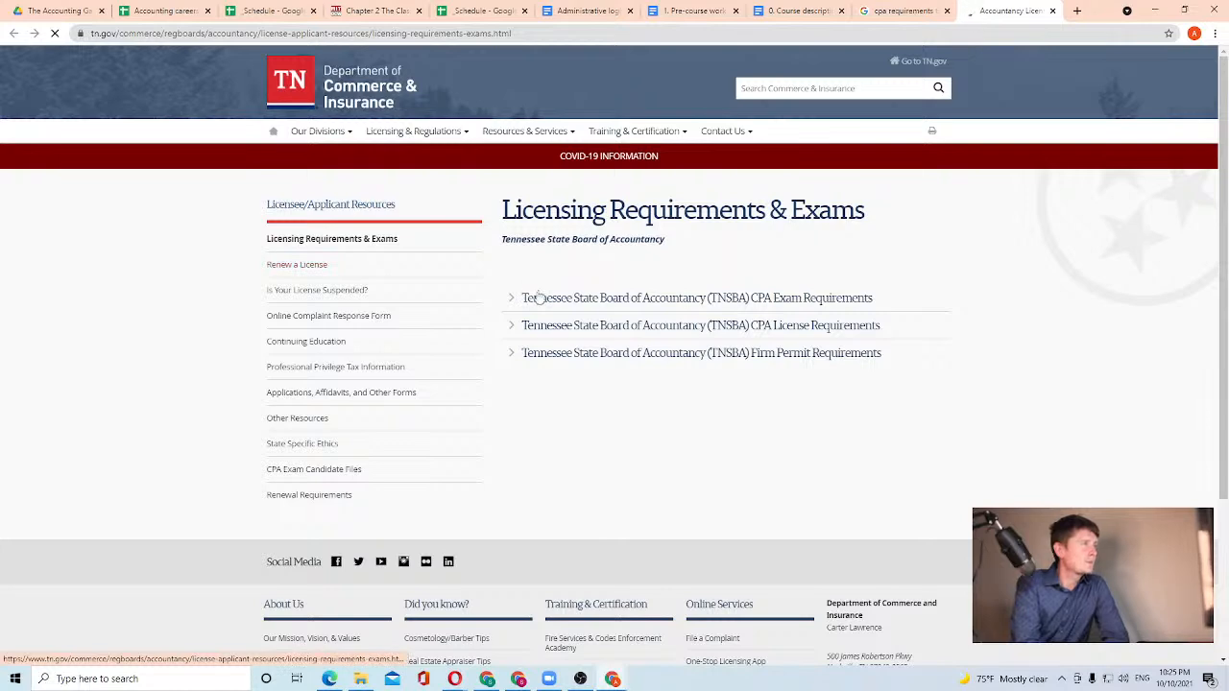
click(516, 302)
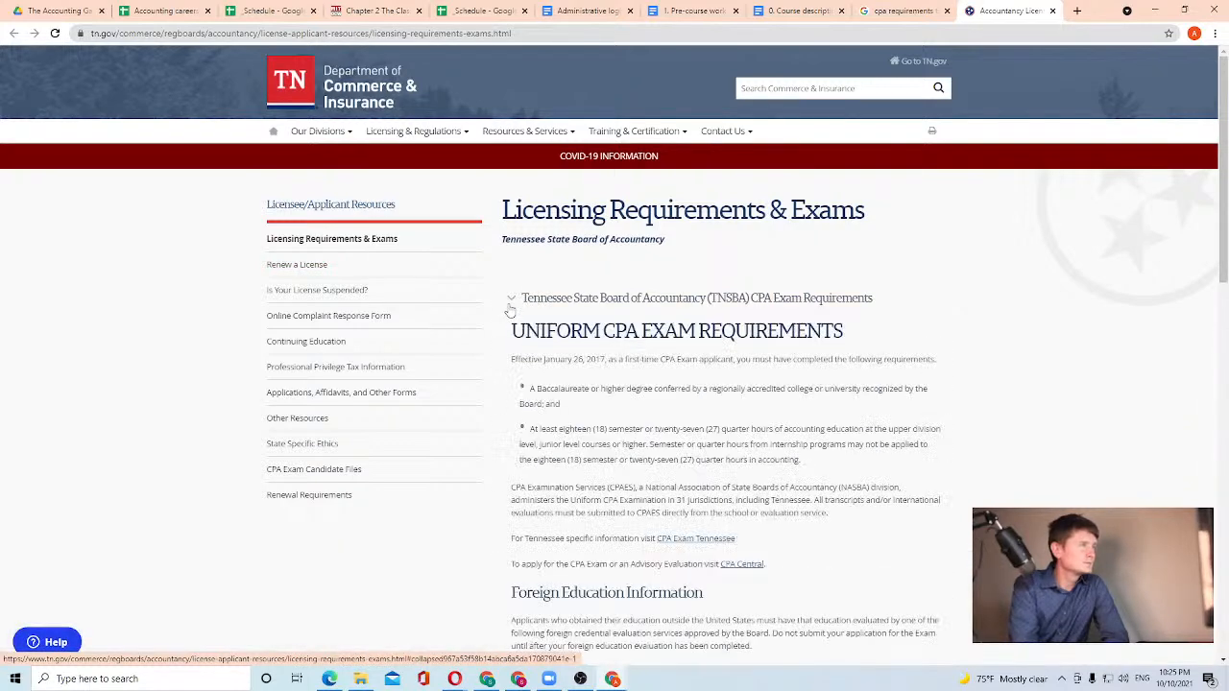
Examine the degree and accounting semester-hour conditions under Uniform CPA Exam Requirements
scroll(552, 366, down, 3)
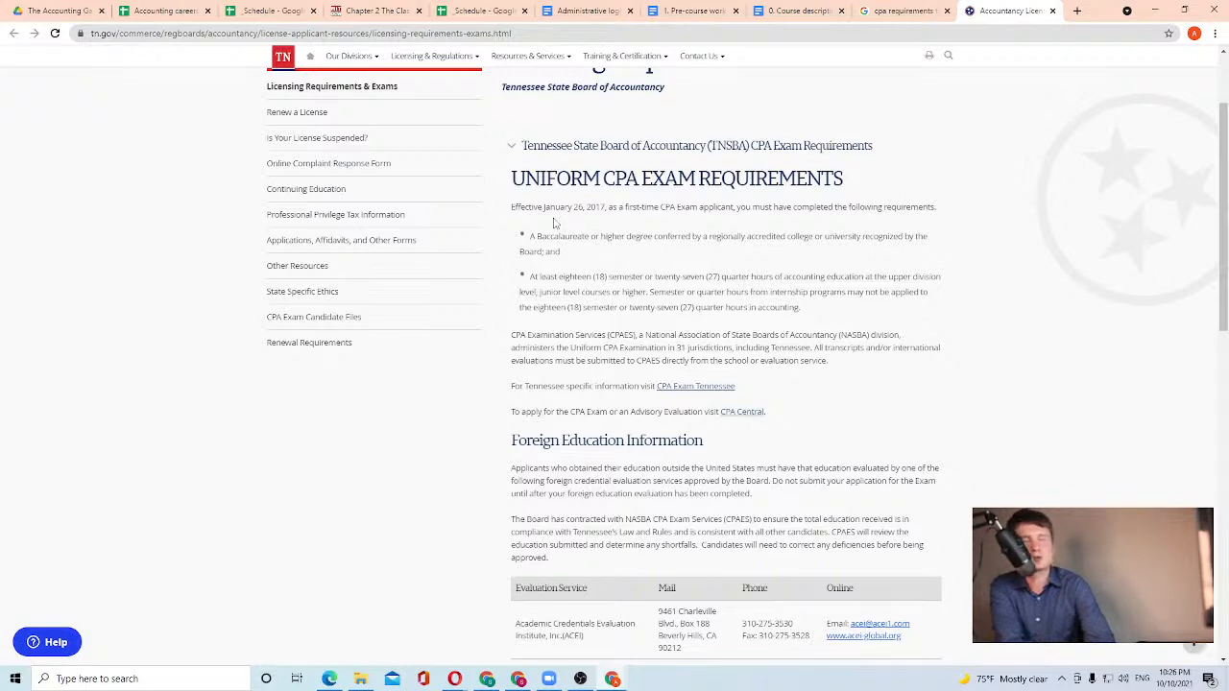
drag(538, 207, 615, 267)
click(586, 254)
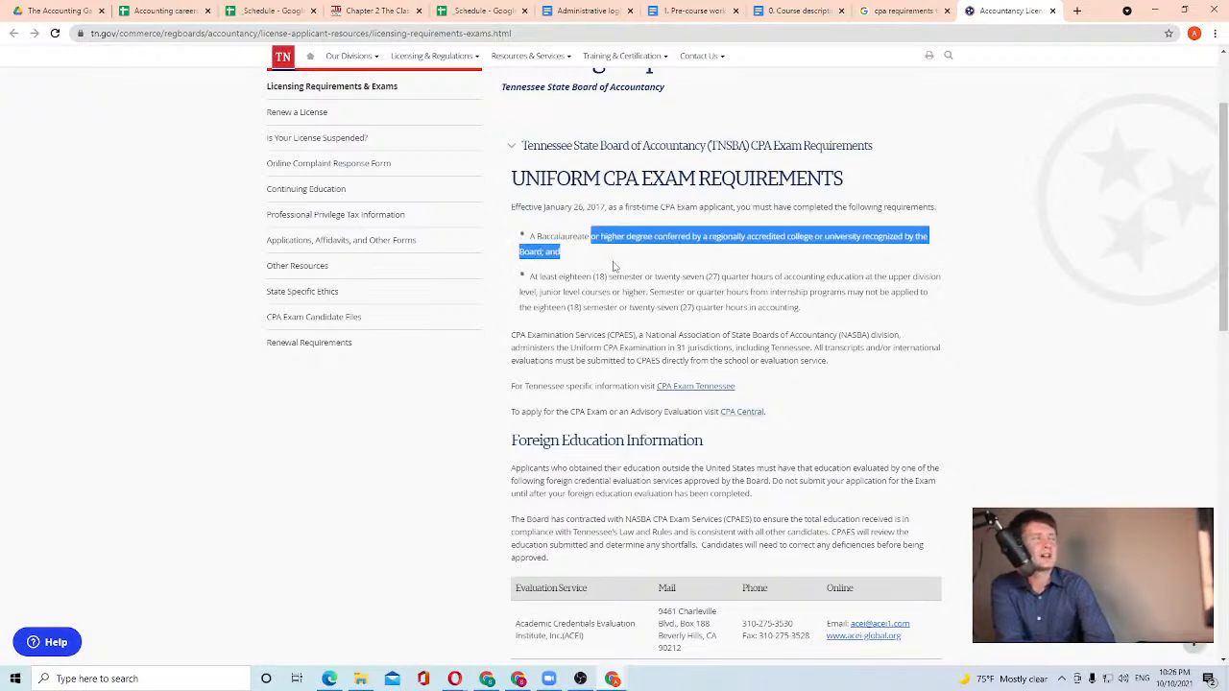
click(615, 267)
scroll(605, 264, down, 1)
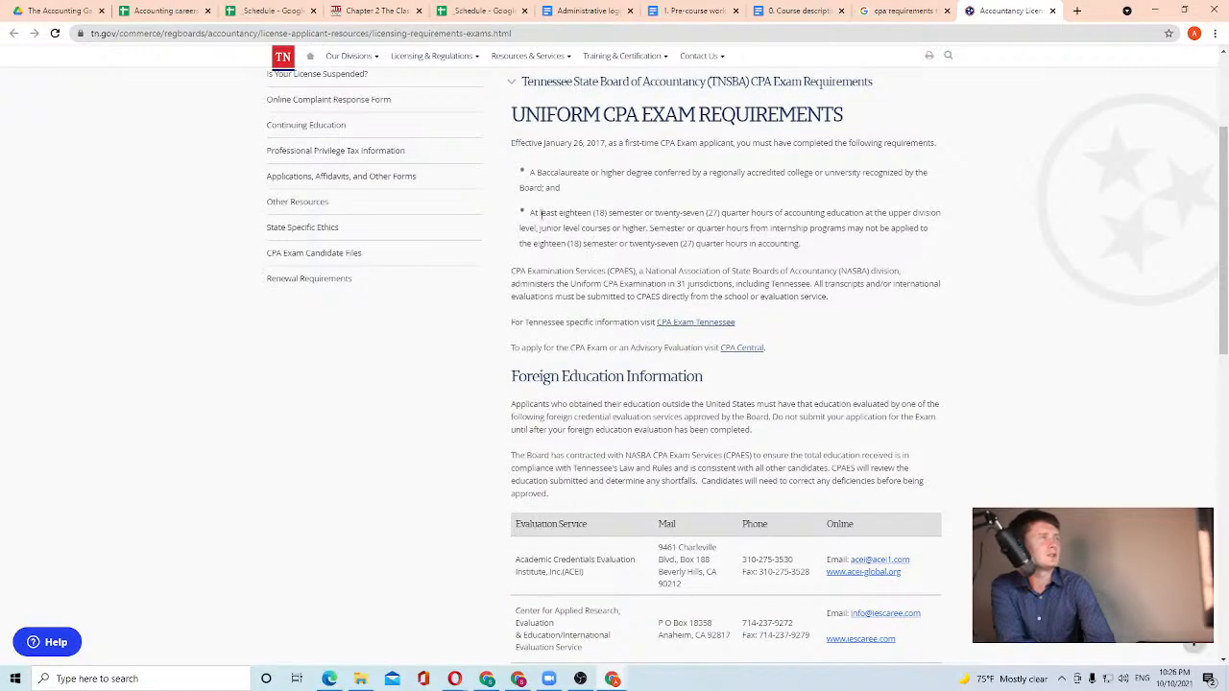
drag(527, 213, 813, 247)
click(812, 247)
scroll(609, 263, down, 1)
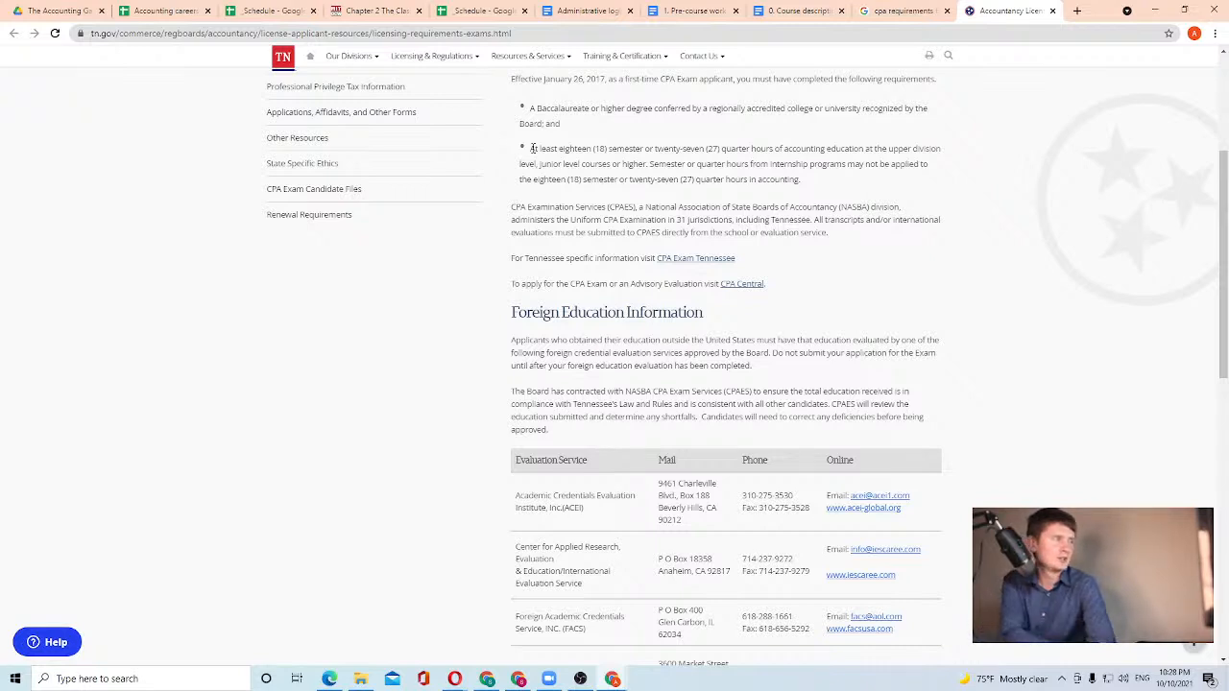
Search Google for "cpa exams" in a new tab
click(1078, 9)
text(cpa)
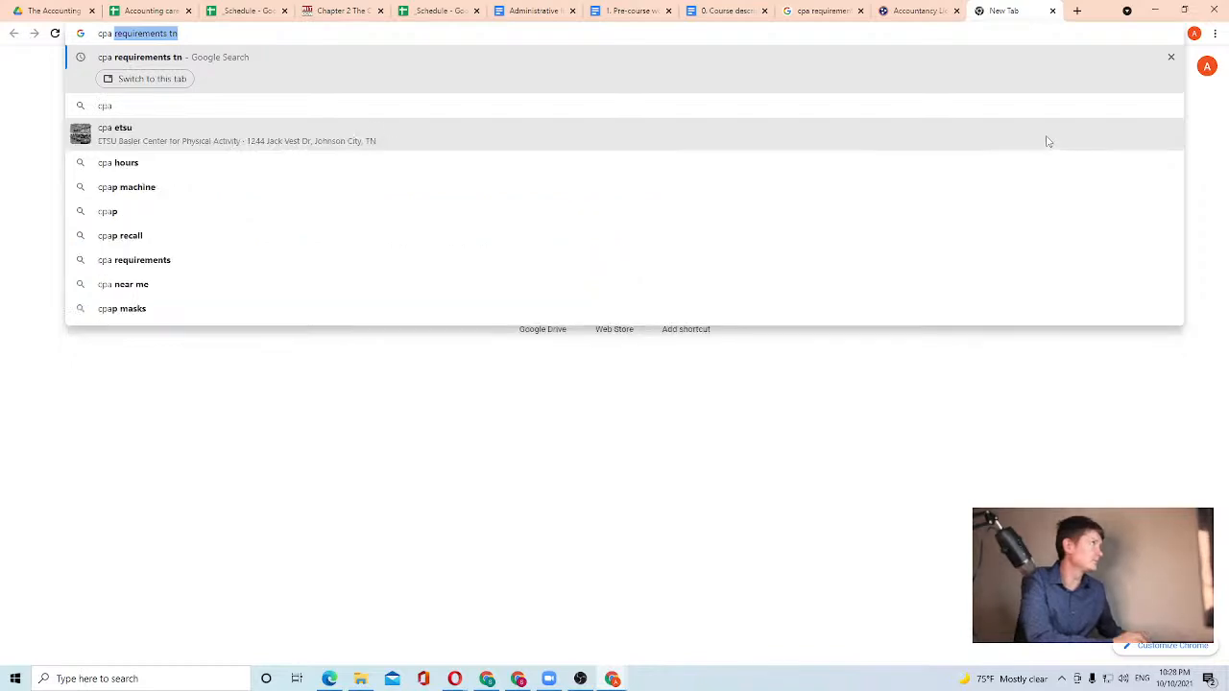
text( exams)
key(Return)
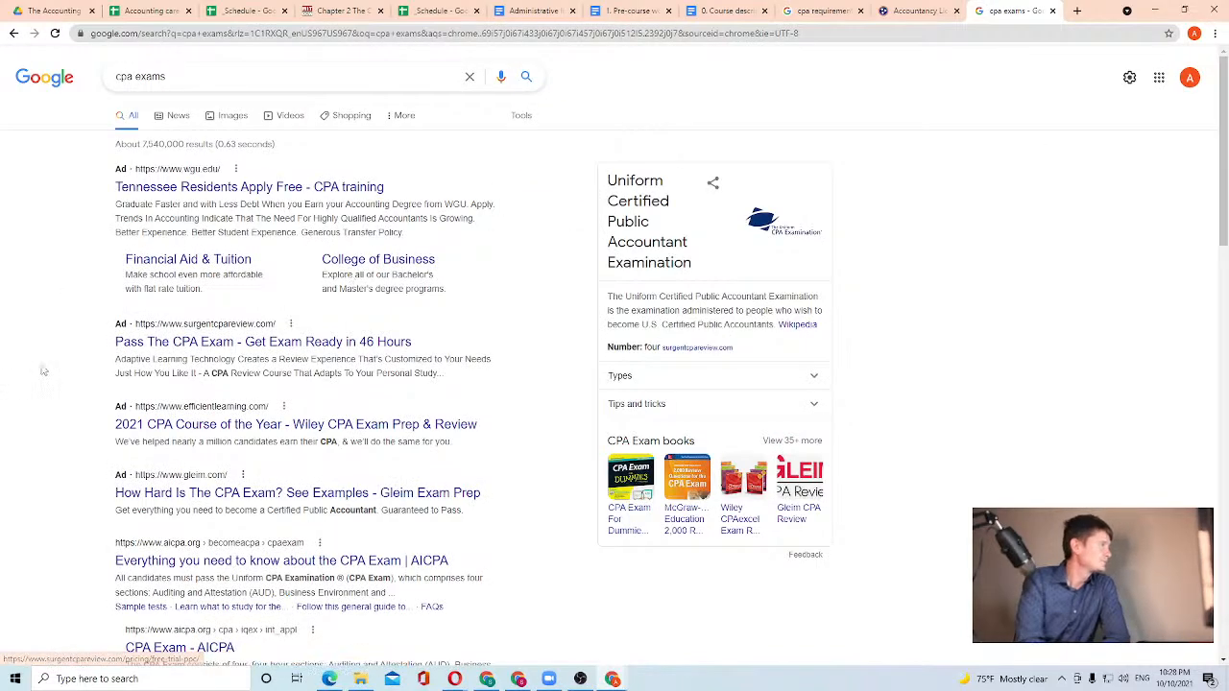
Open the "CPA Exam - AICPA" search result in a separate tab and dismiss the research participants pop-up
scroll(48, 370, down, 3)
scroll(58, 365, down, 2)
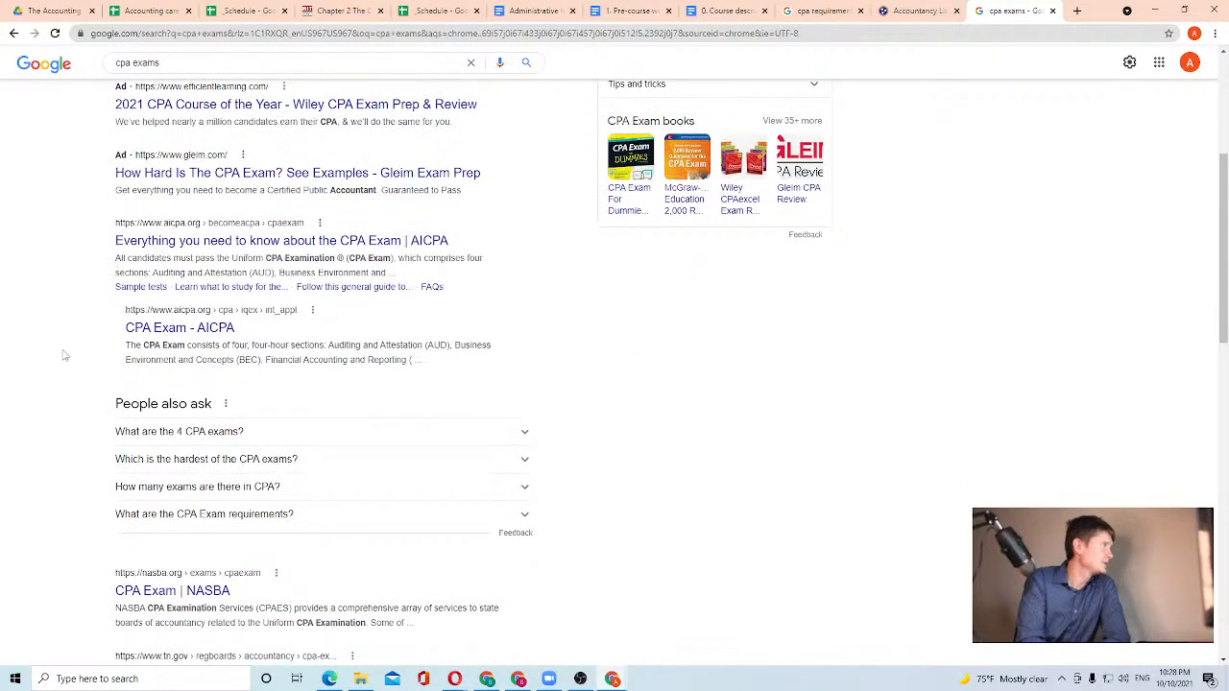
right_click(215, 266)
click(217, 269)
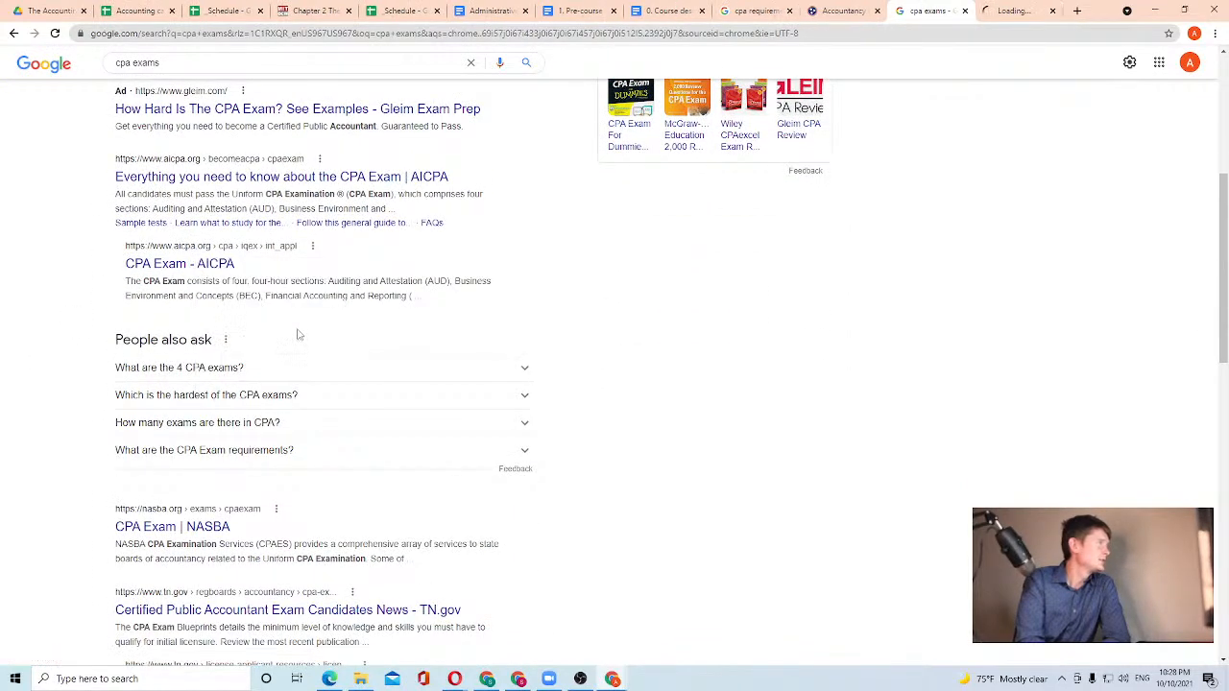
click(1016, 11)
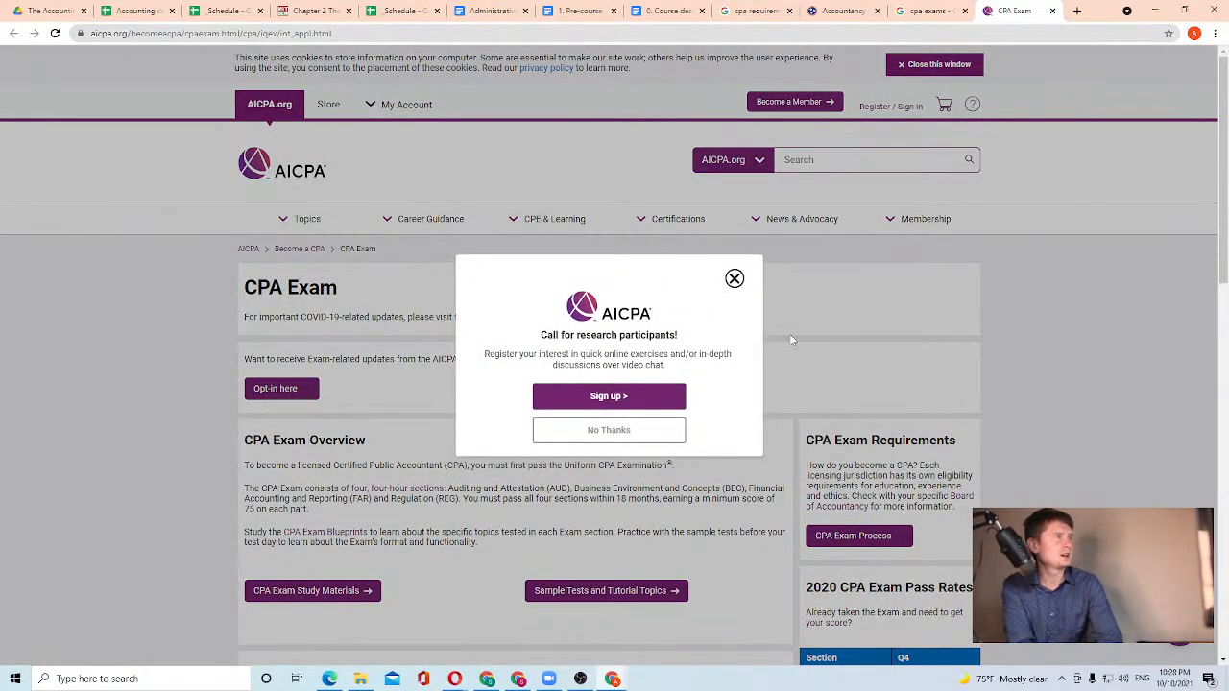
click(734, 278)
Look through the AICPA CPA Exam page and examine all sections in the 2020 CPA Exam Pass Rates table
scroll(735, 278, down, 3)
scroll(347, 241, down, 2)
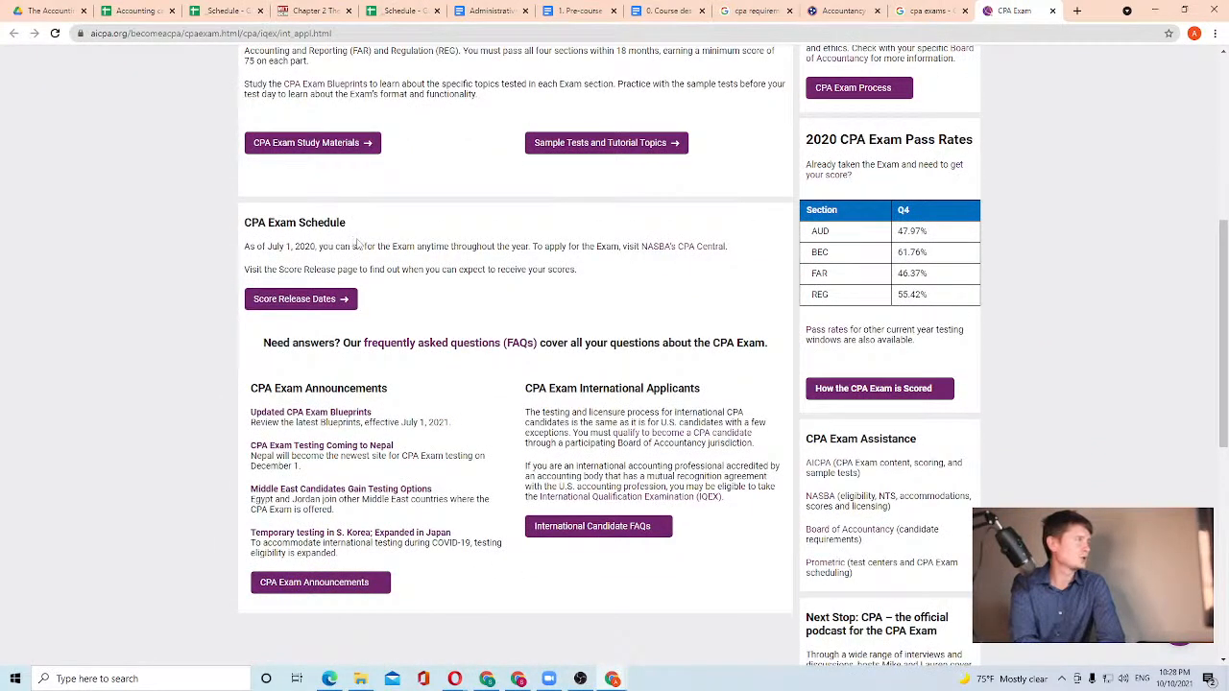
scroll(389, 262, down, 2)
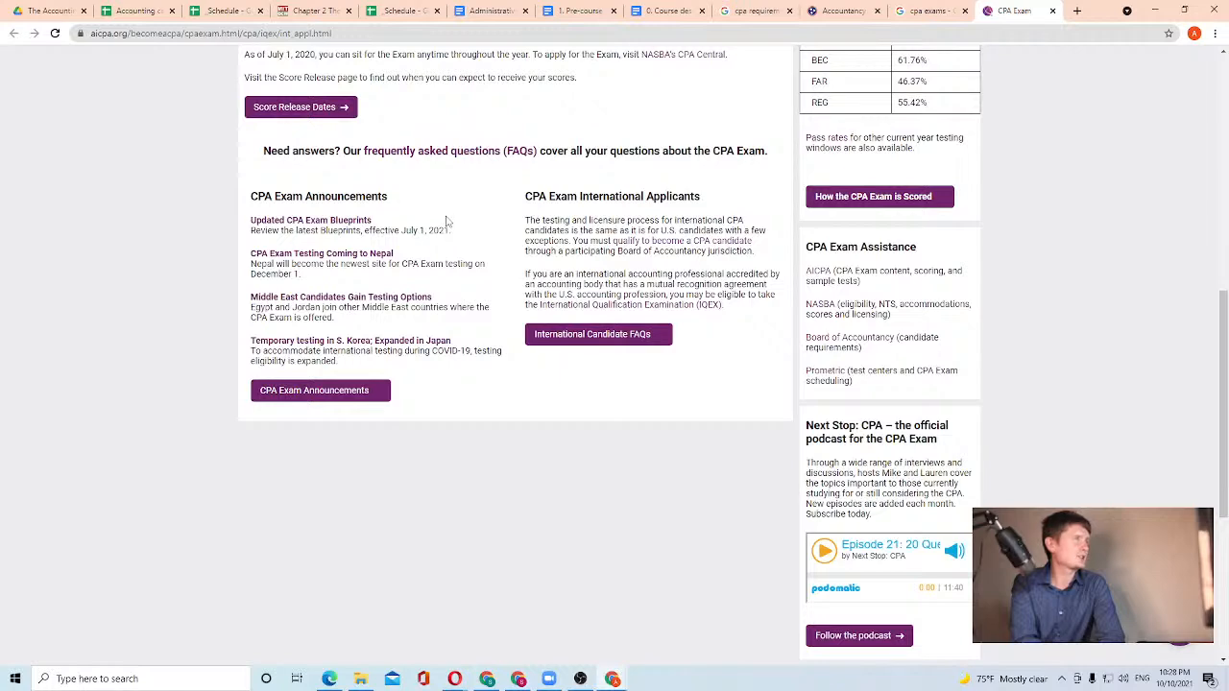
scroll(451, 230, up, 2)
scroll(707, 230, up, 1)
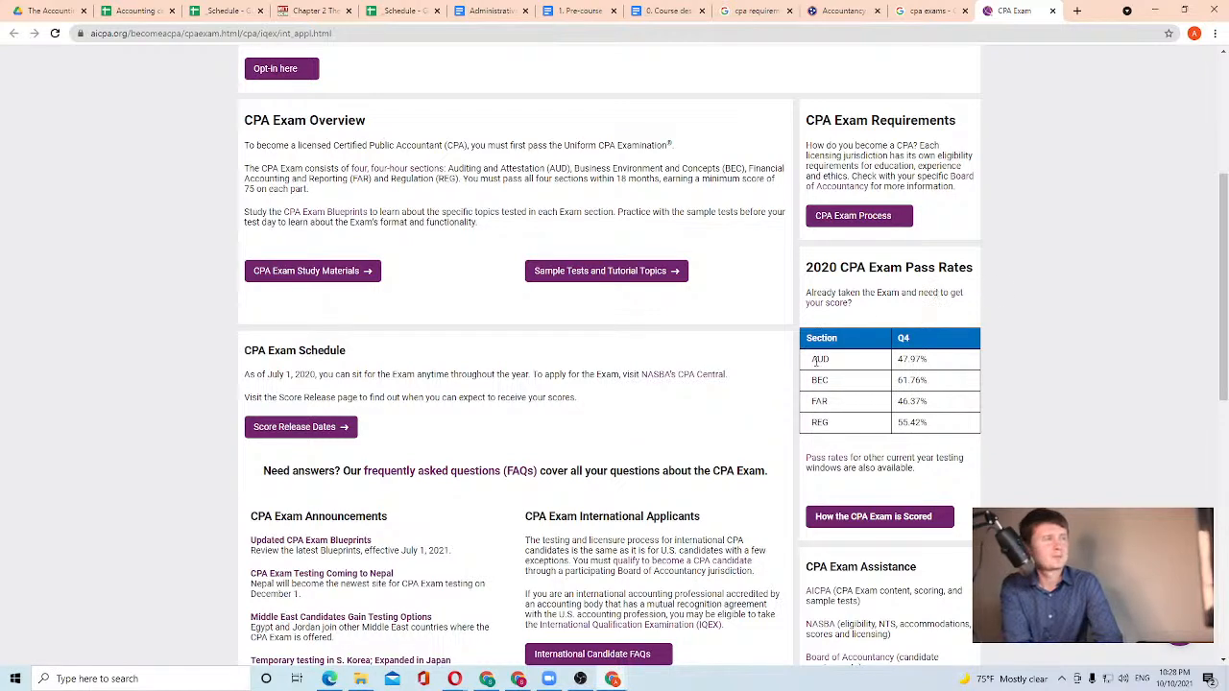
drag(814, 361, 947, 426)
click(854, 407)
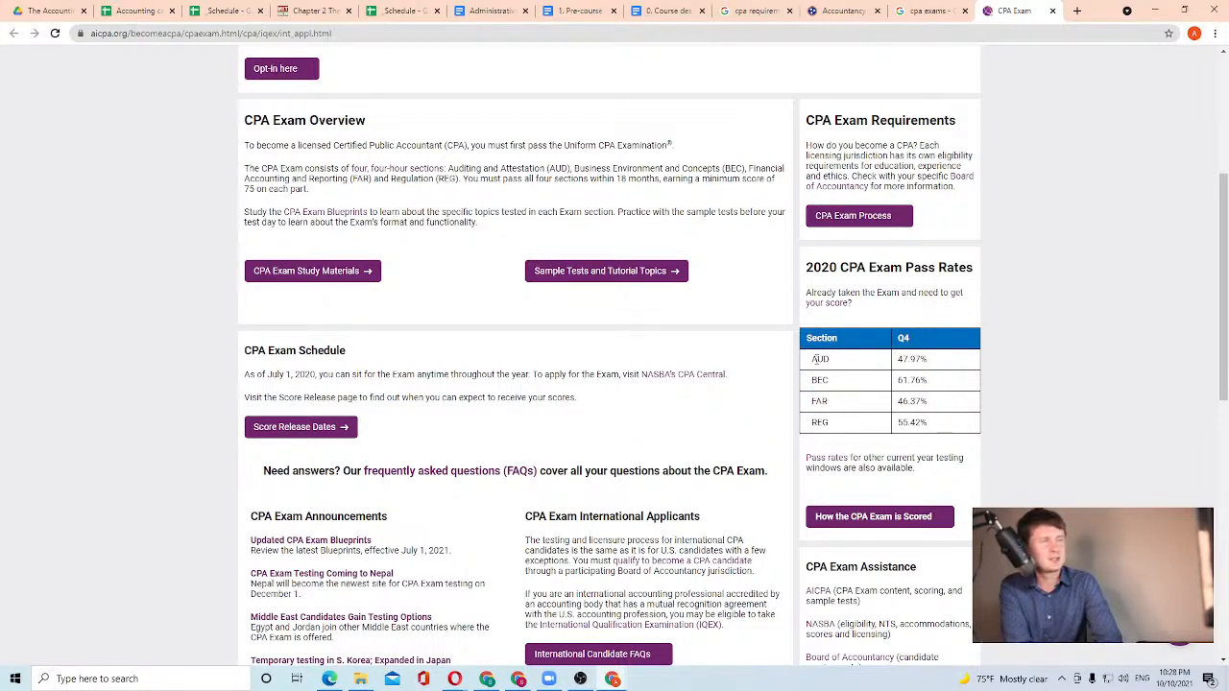
Go through the BEC, FAR and REG rows of the pass rates table, including the Q4 rate for REG
drag(813, 380, 839, 425)
click(845, 407)
click(841, 408)
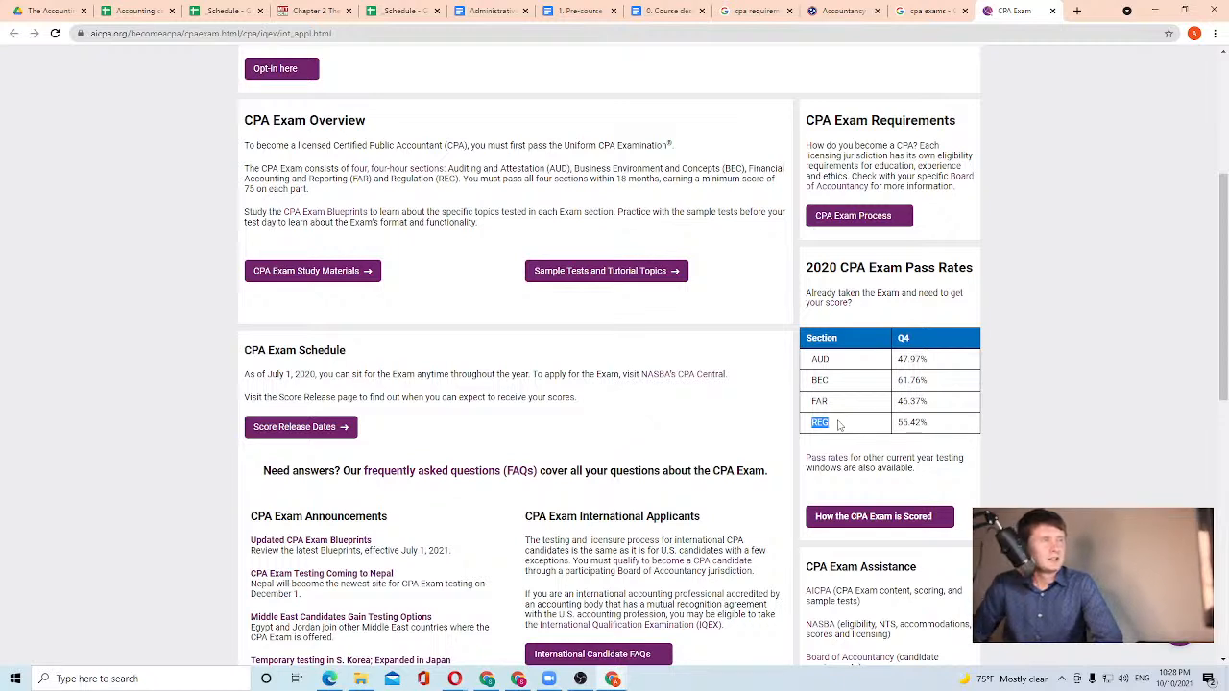
right_click(840, 425)
click(908, 365)
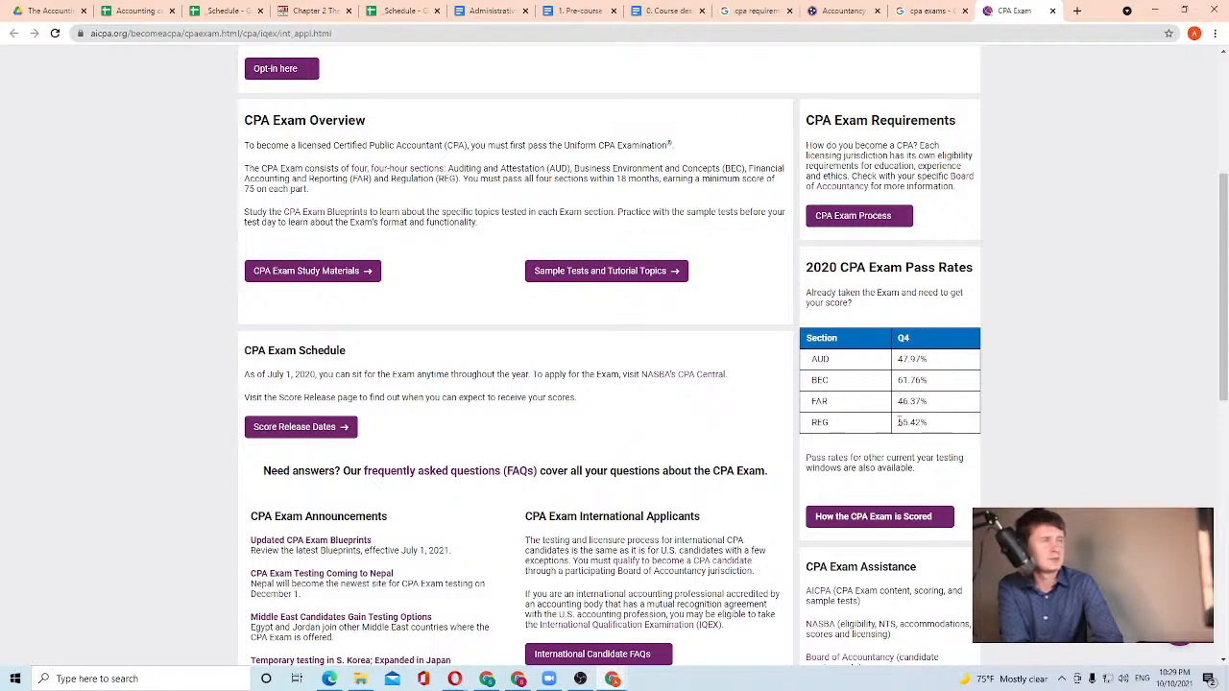
drag(811, 423, 936, 425)
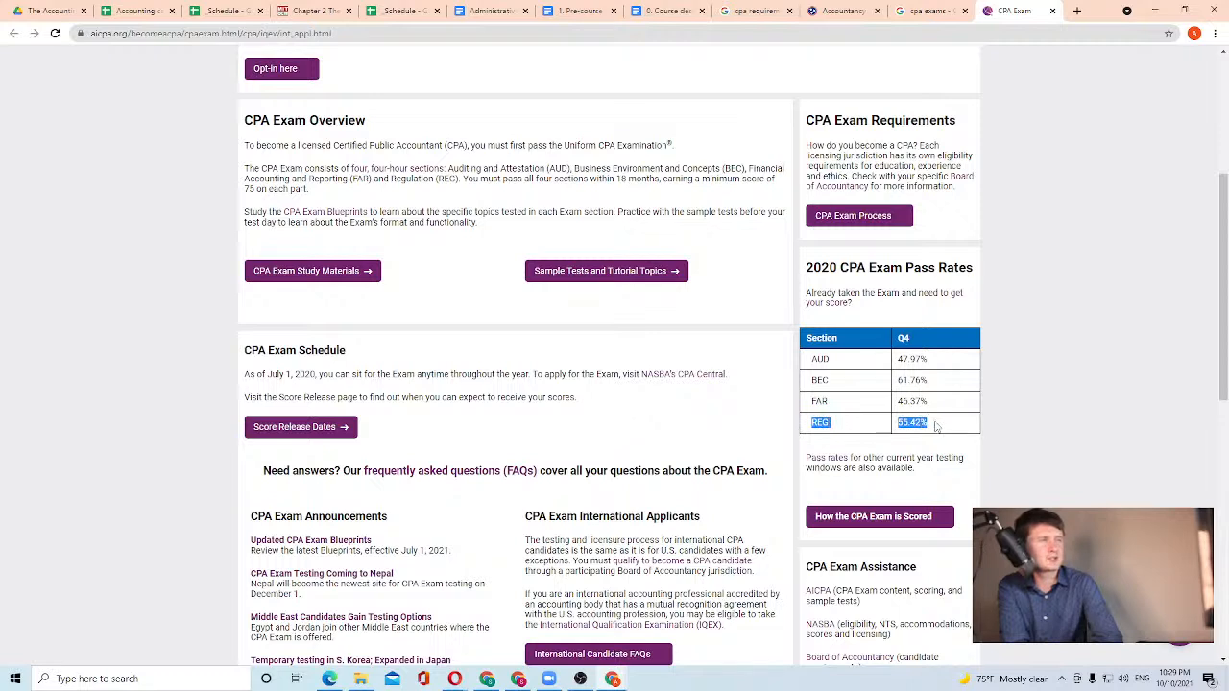
click(858, 432)
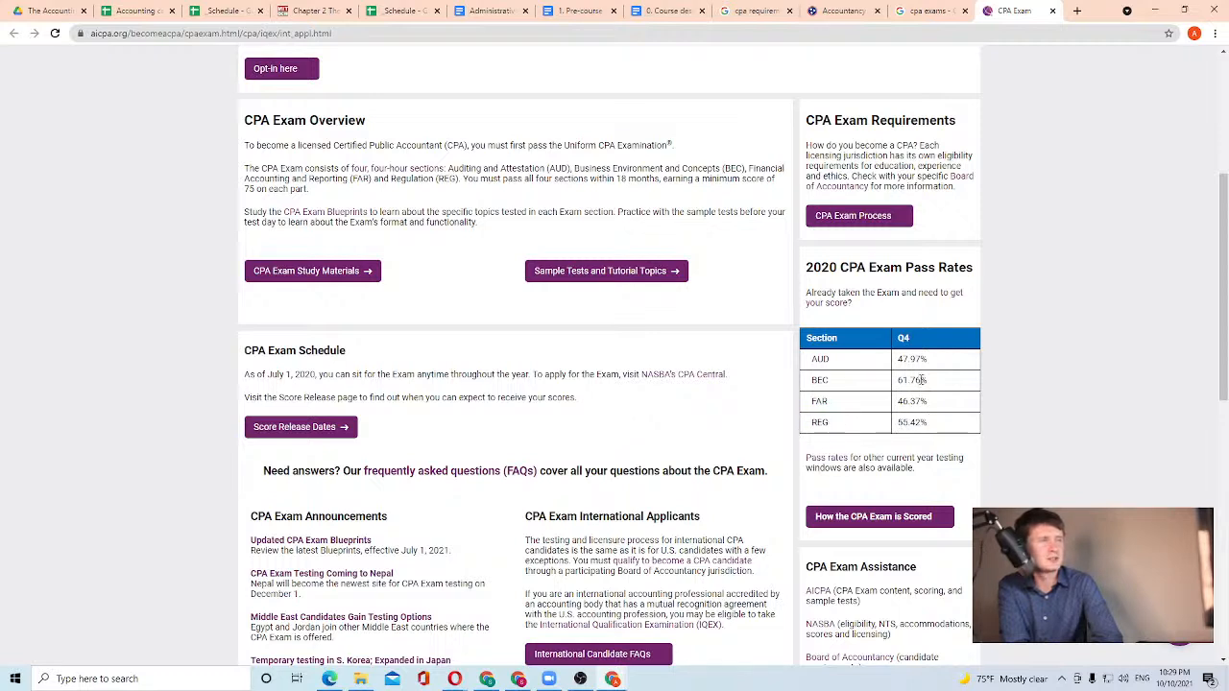
Go through the 2020 CPA Exam Pass Rates table, comparing the AUD and BEC rows with the full set of sections
drag(813, 359, 943, 428)
click(943, 427)
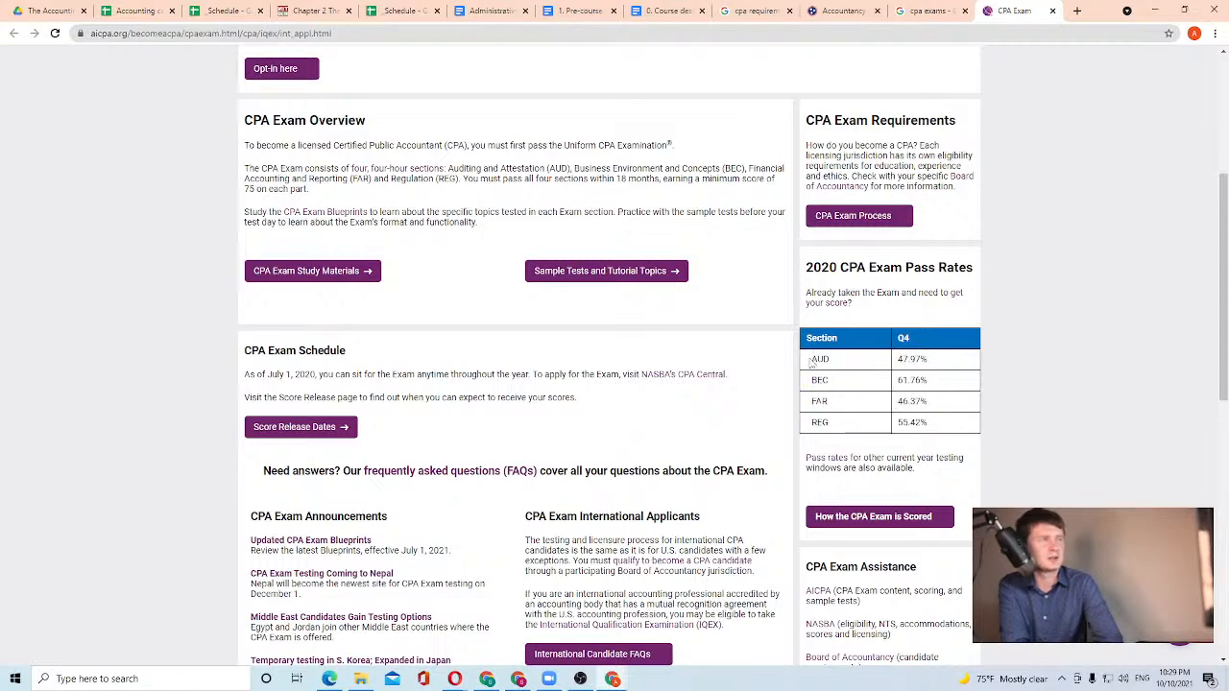
drag(812, 361, 930, 363)
click(936, 370)
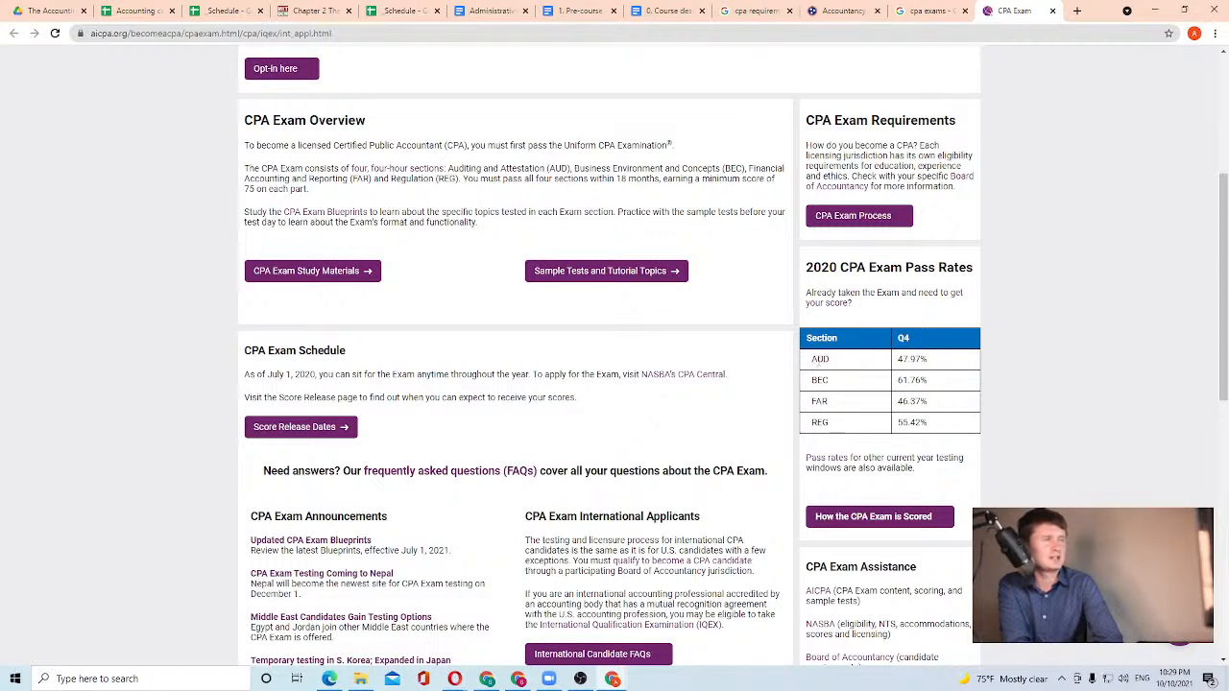
drag(813, 361, 944, 403)
click(944, 404)
drag(815, 380, 941, 381)
click(940, 381)
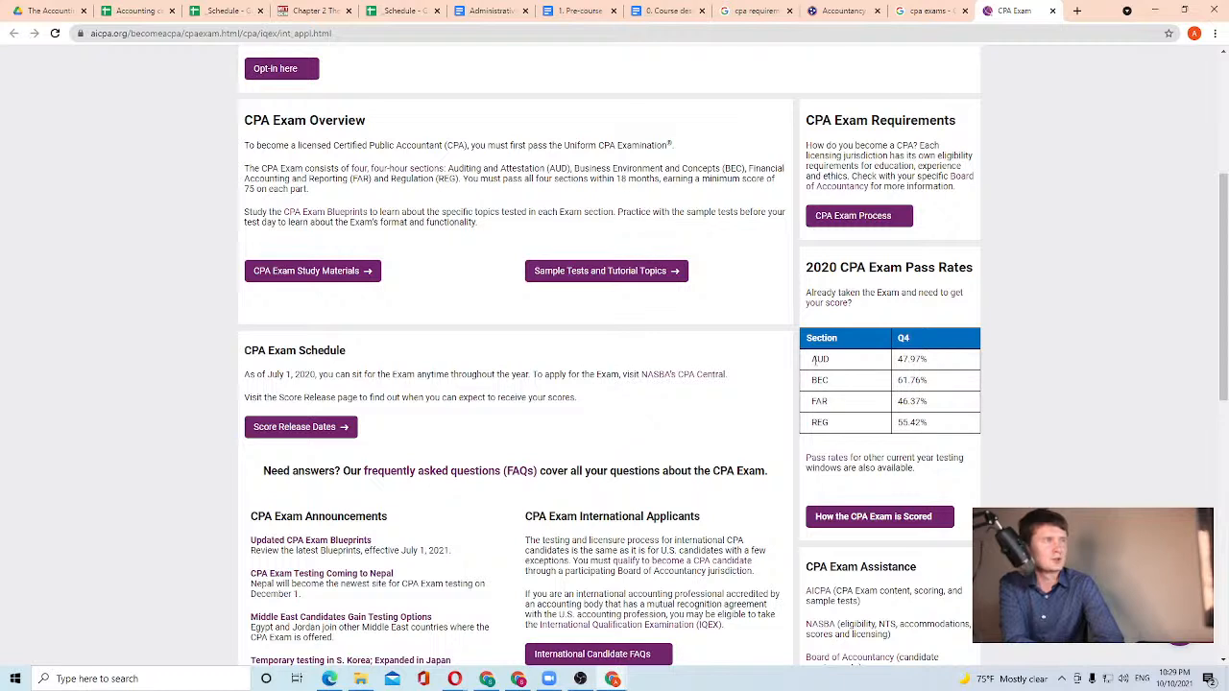
drag(813, 359, 931, 362)
click(934, 363)
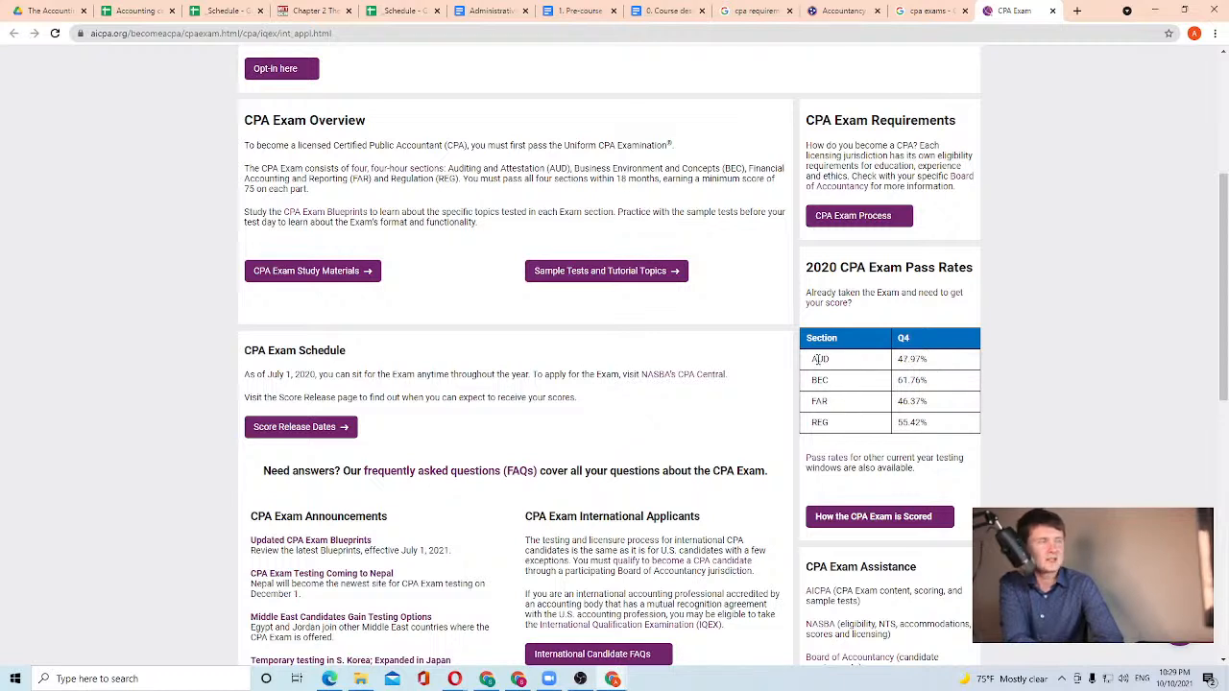
drag(812, 359, 956, 427)
click(956, 432)
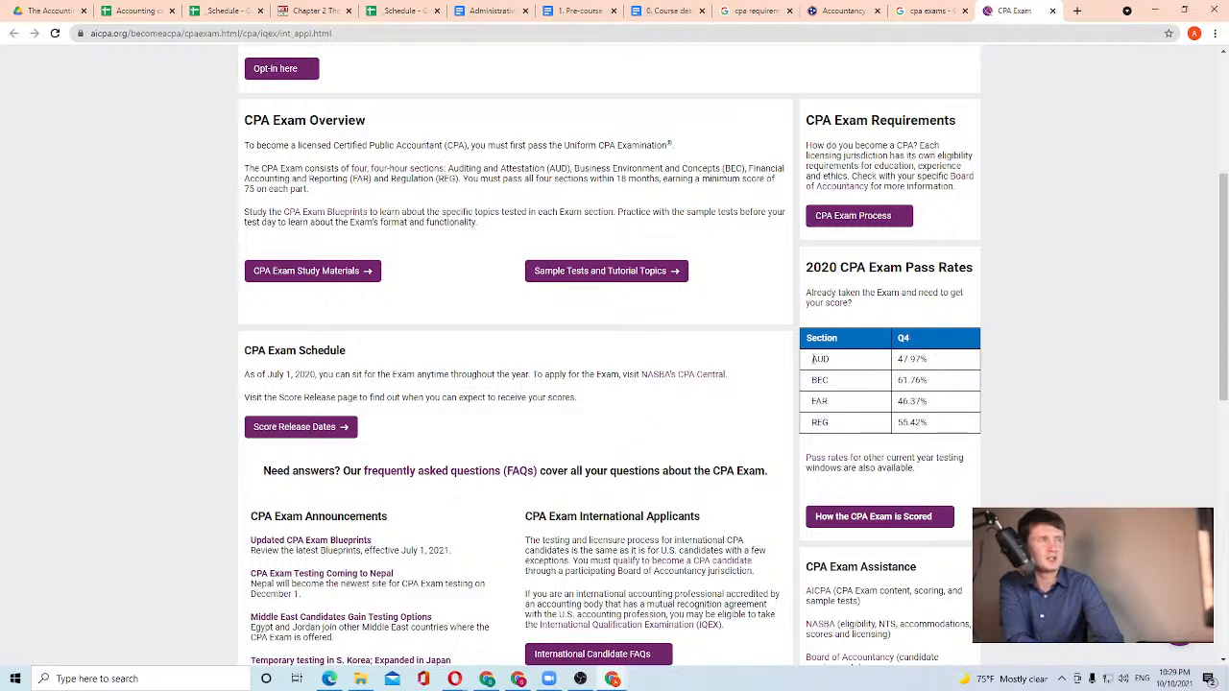
drag(821, 358, 934, 425)
click(935, 425)
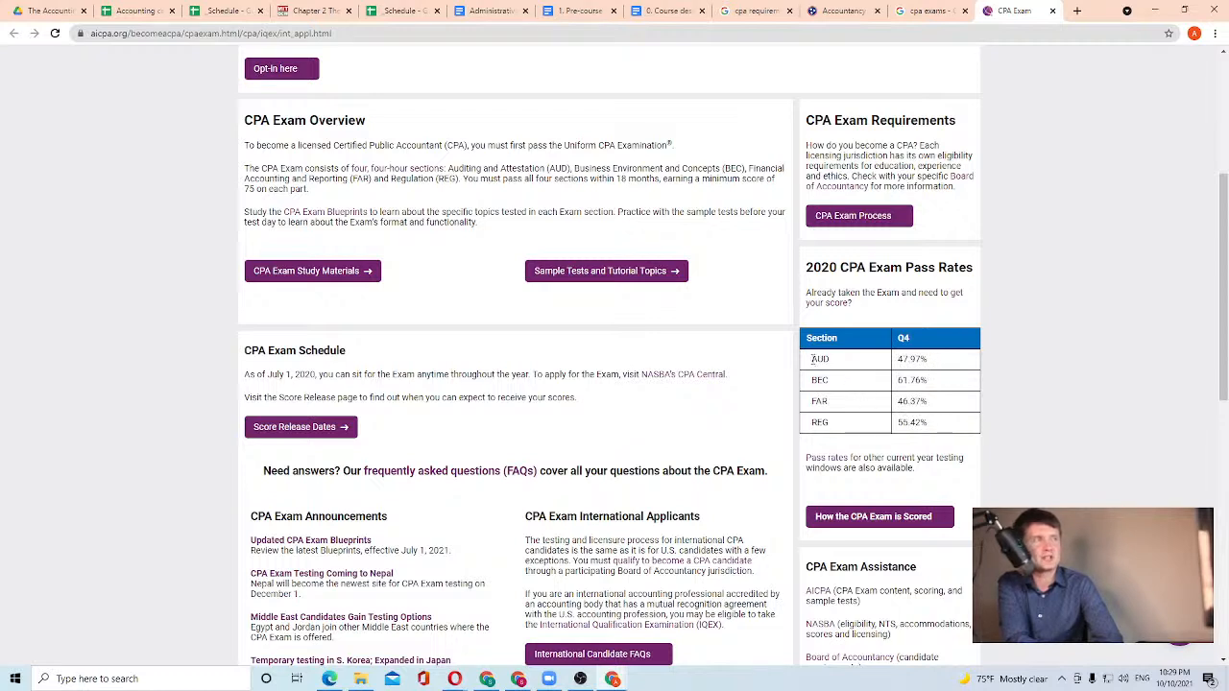
Examine the AUD, BEC and FAR rows of the pass rates table together, and the REG row separately
drag(812, 360, 929, 359)
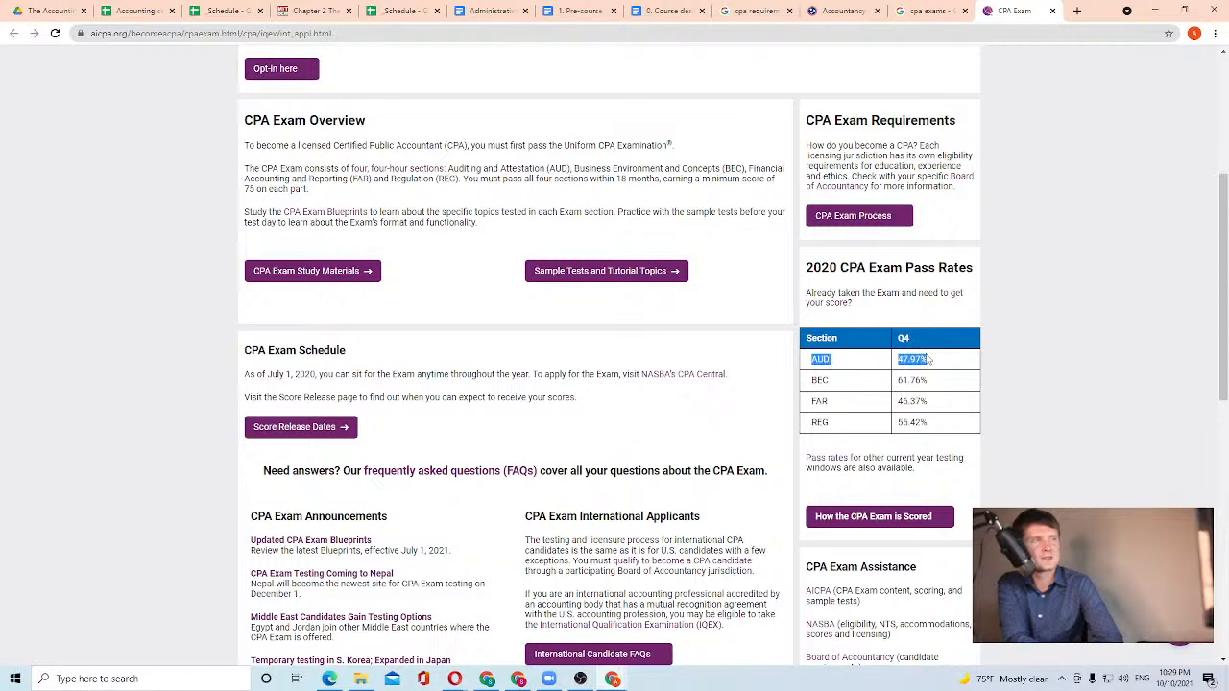
drag(929, 359, 944, 408)
right_click(944, 408)
click(926, 403)
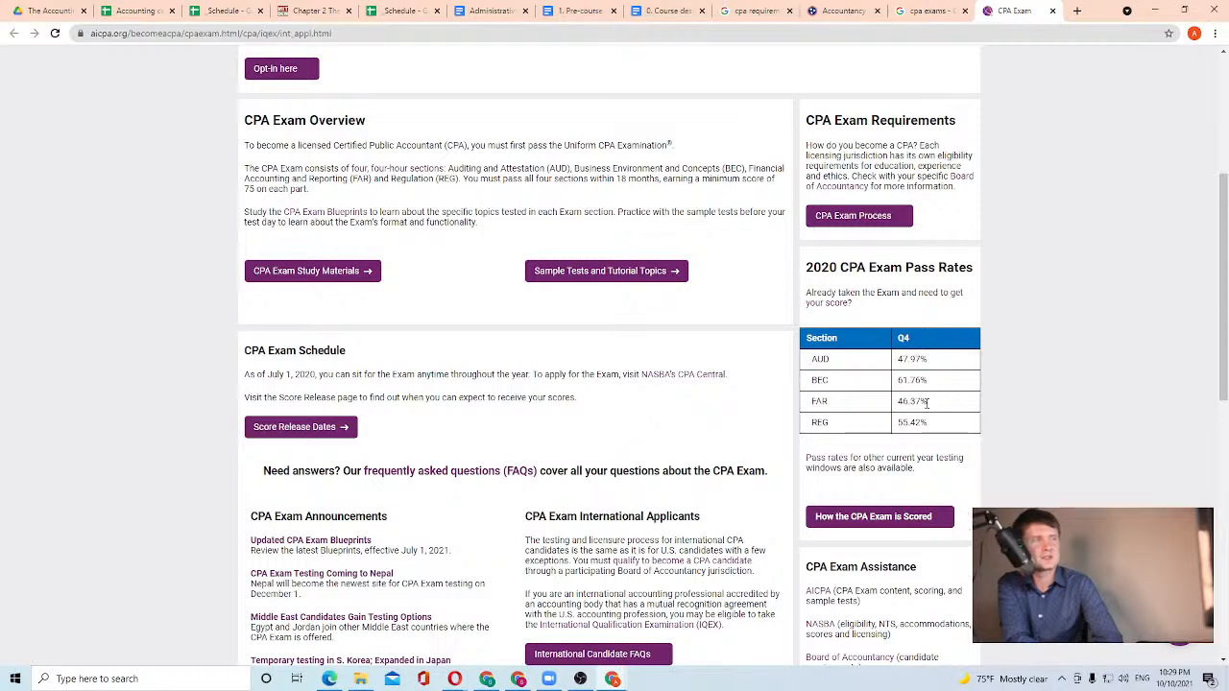
drag(813, 361, 935, 405)
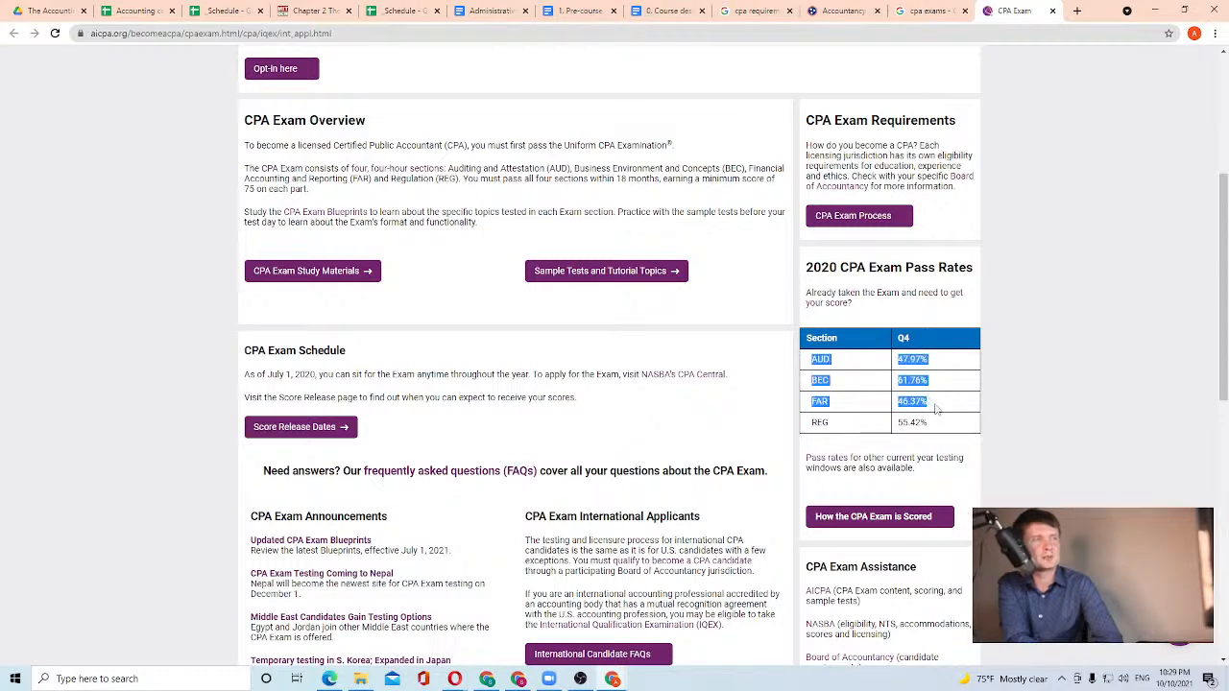
click(934, 407)
drag(814, 429, 942, 428)
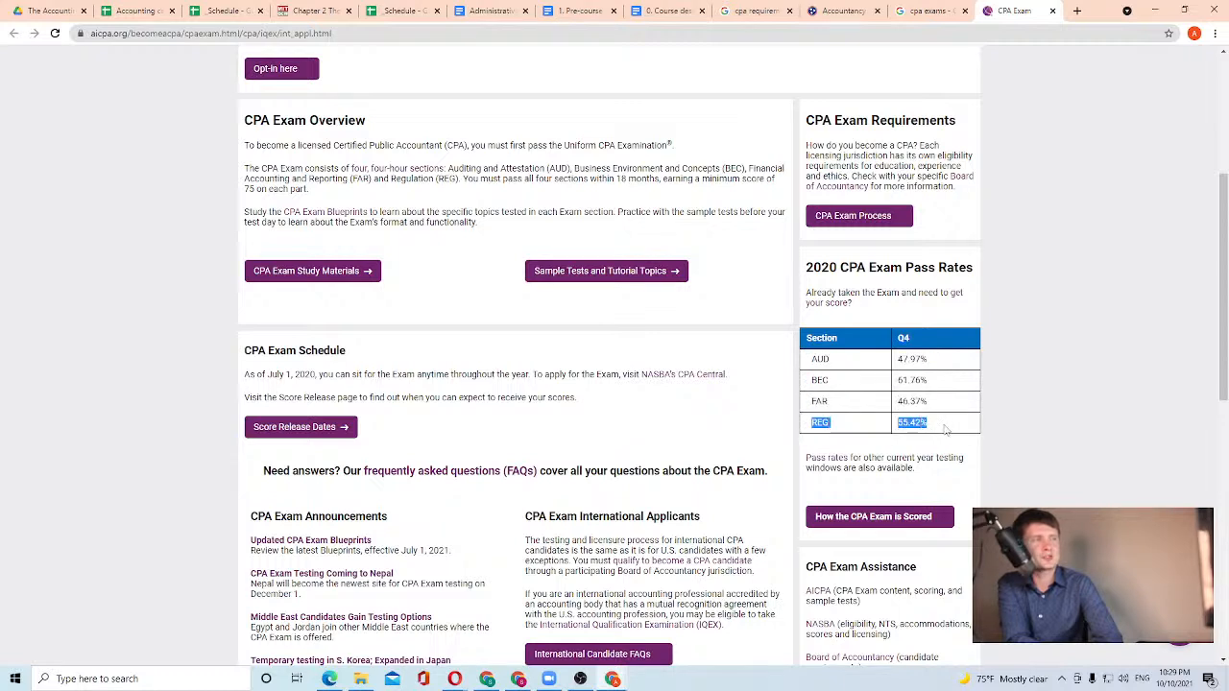
click(946, 430)
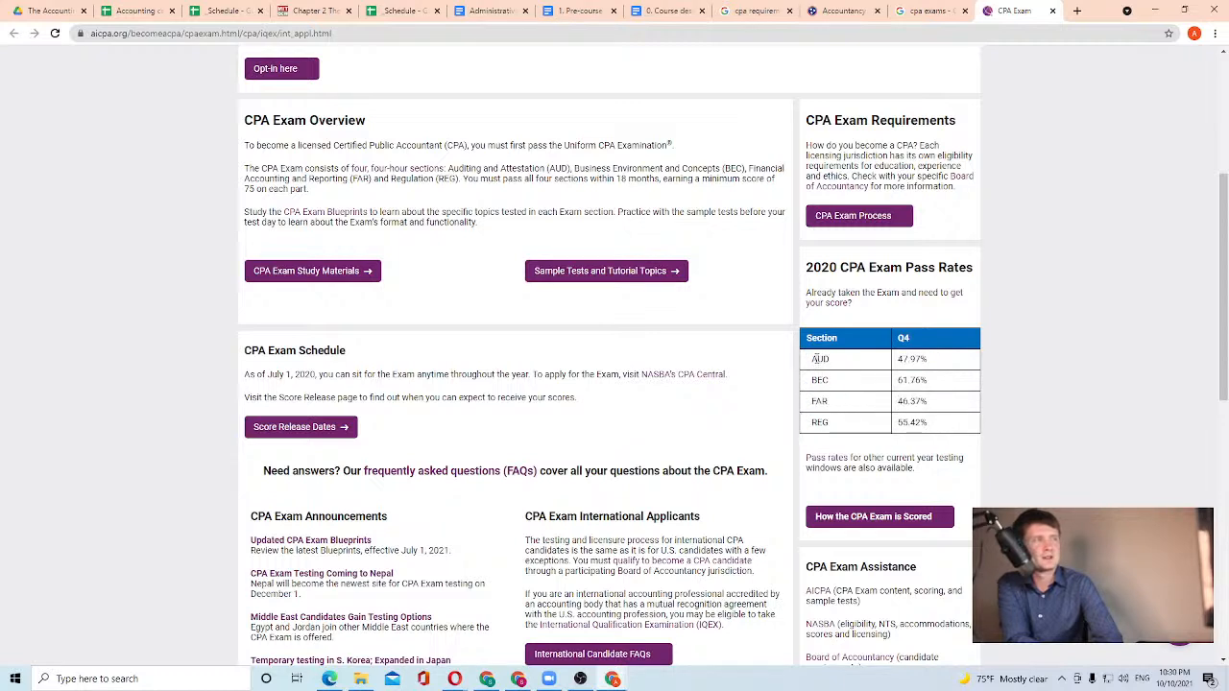
Review the AUD row's Q4 rate and the Q4 rates of all four exam sections together
drag(816, 358, 936, 362)
click(936, 362)
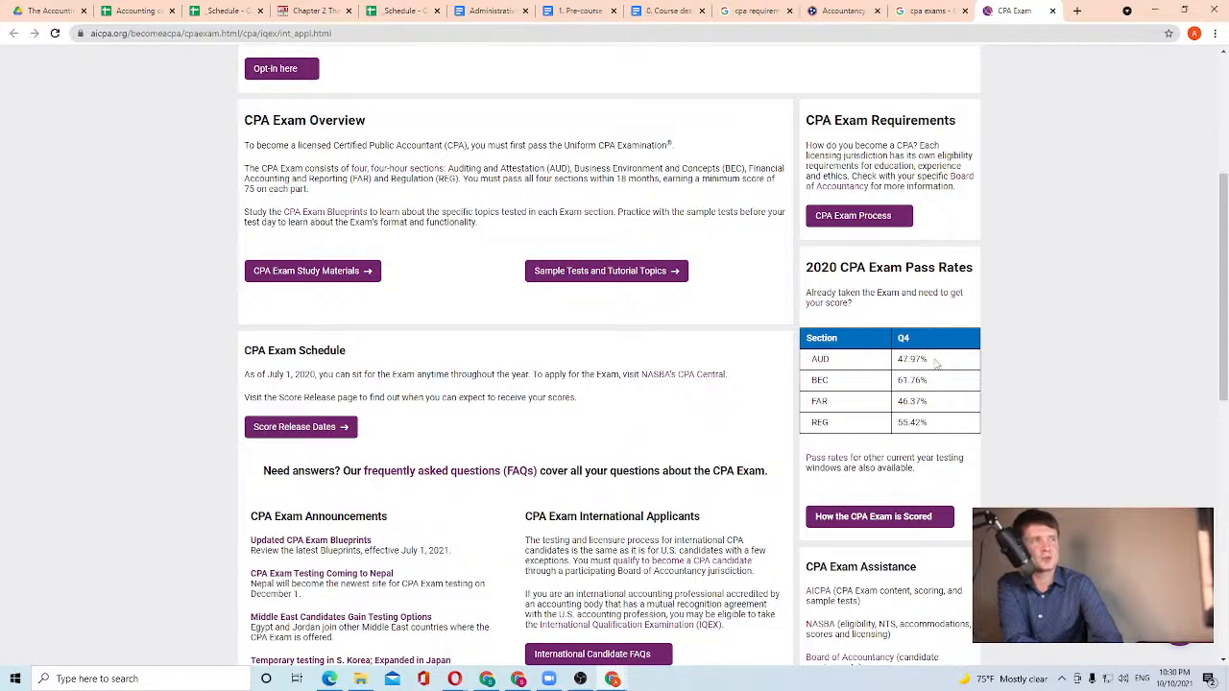
drag(816, 358, 922, 360)
click(924, 360)
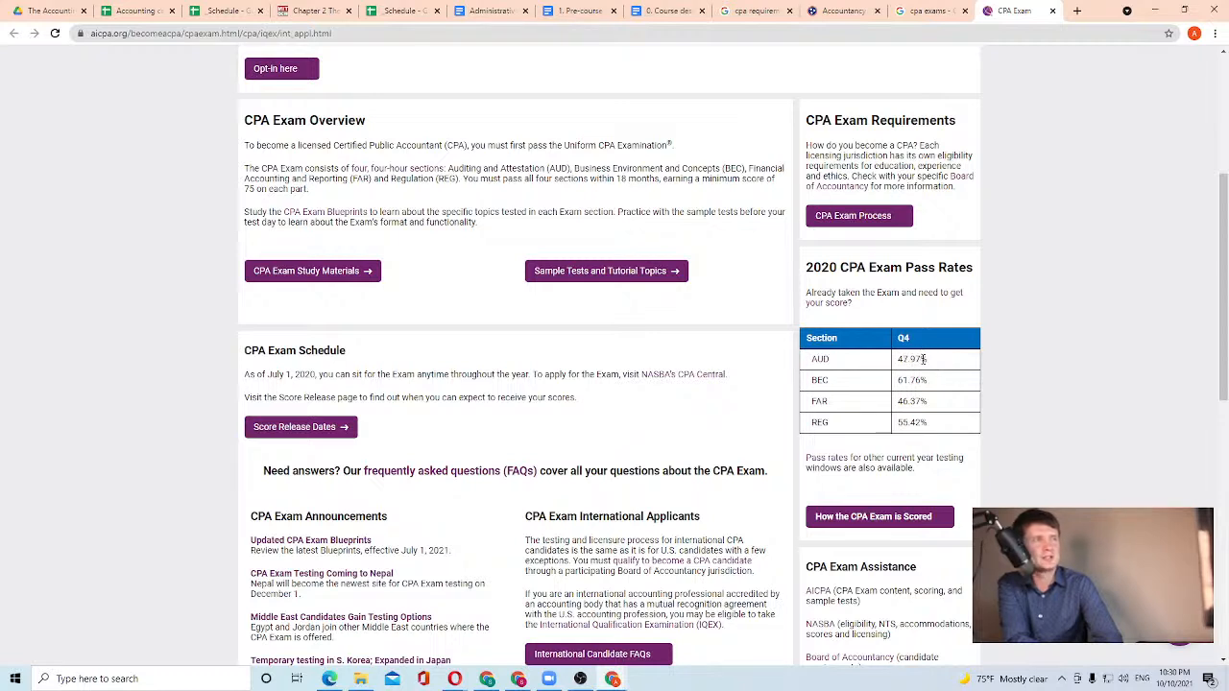
drag(809, 360, 930, 362)
click(930, 362)
drag(811, 358, 939, 419)
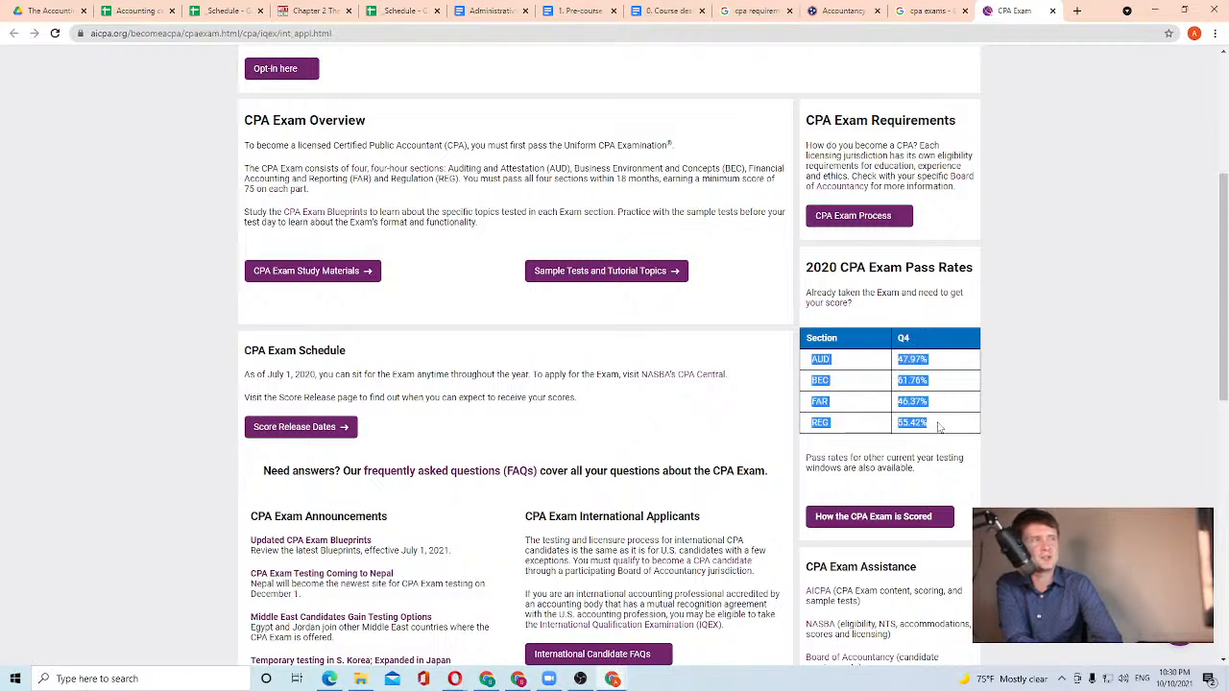
click(939, 428)
drag(812, 360, 945, 429)
click(945, 428)
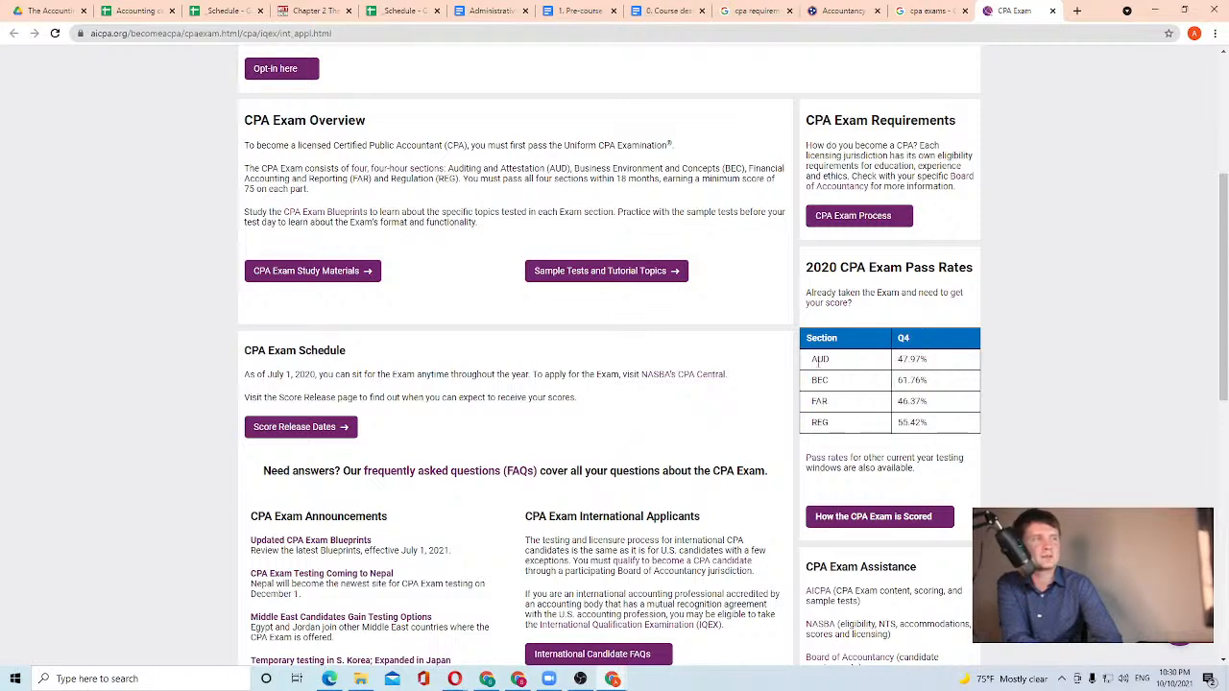
drag(818, 363, 949, 425)
click(933, 425)
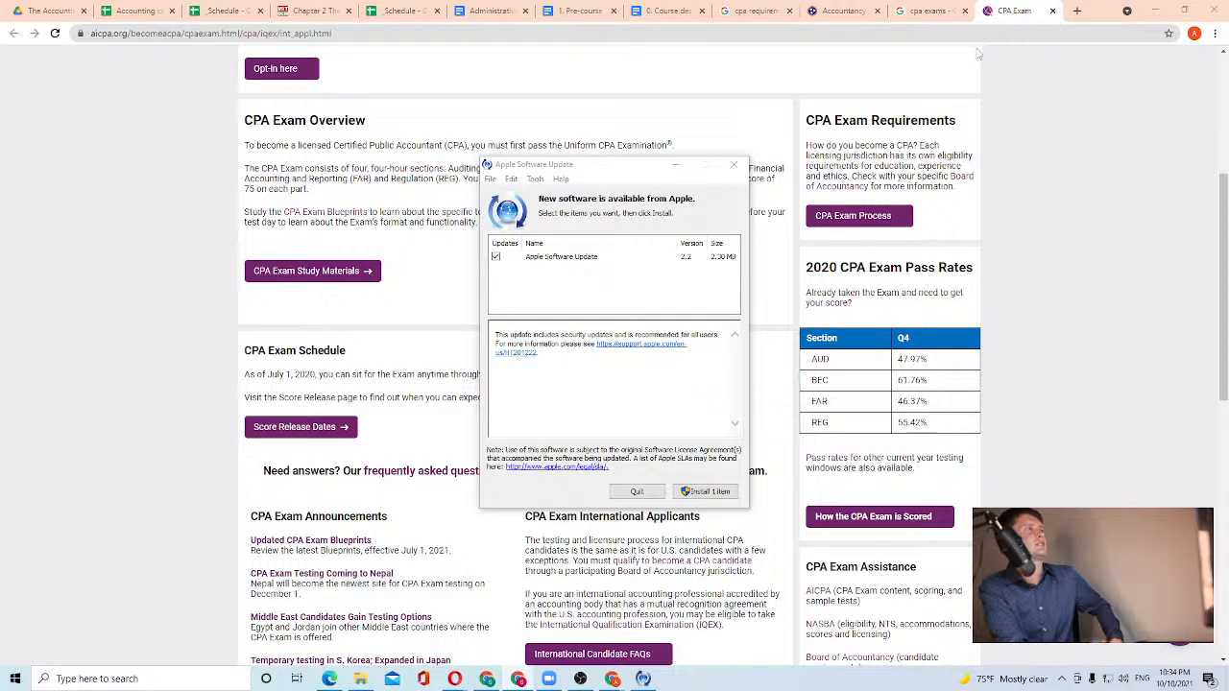
Search Google for "cpa requirements ca" in a new tab
click(1076, 11)
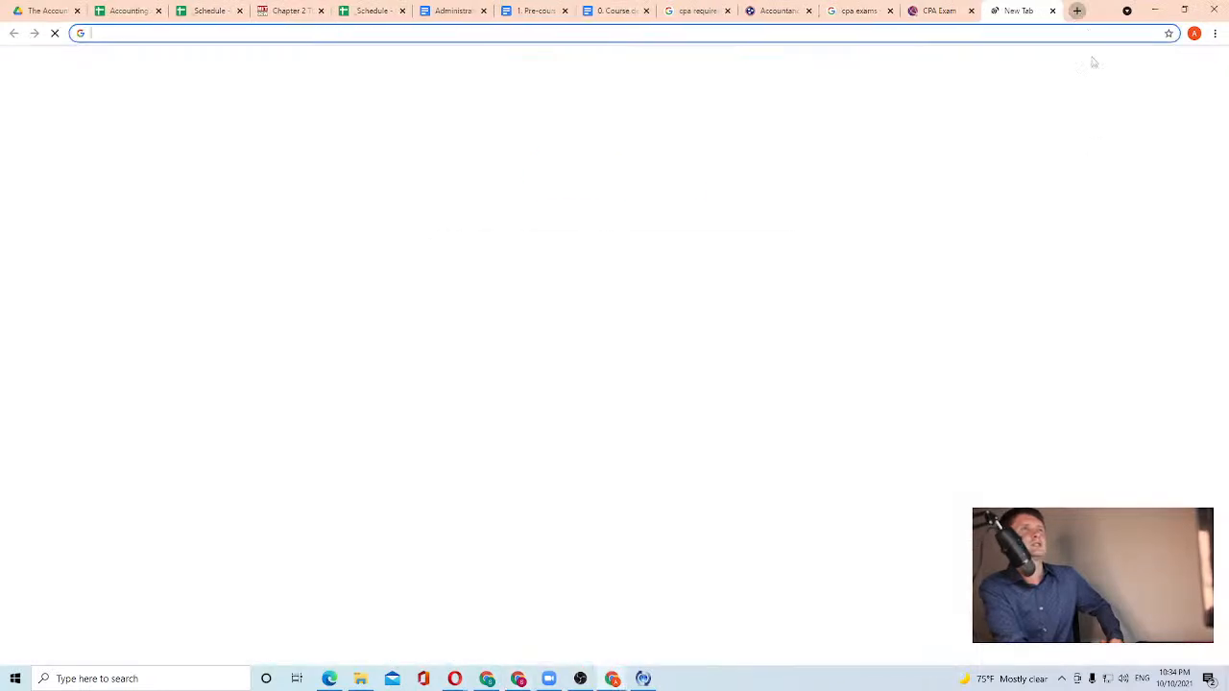
text(cp)
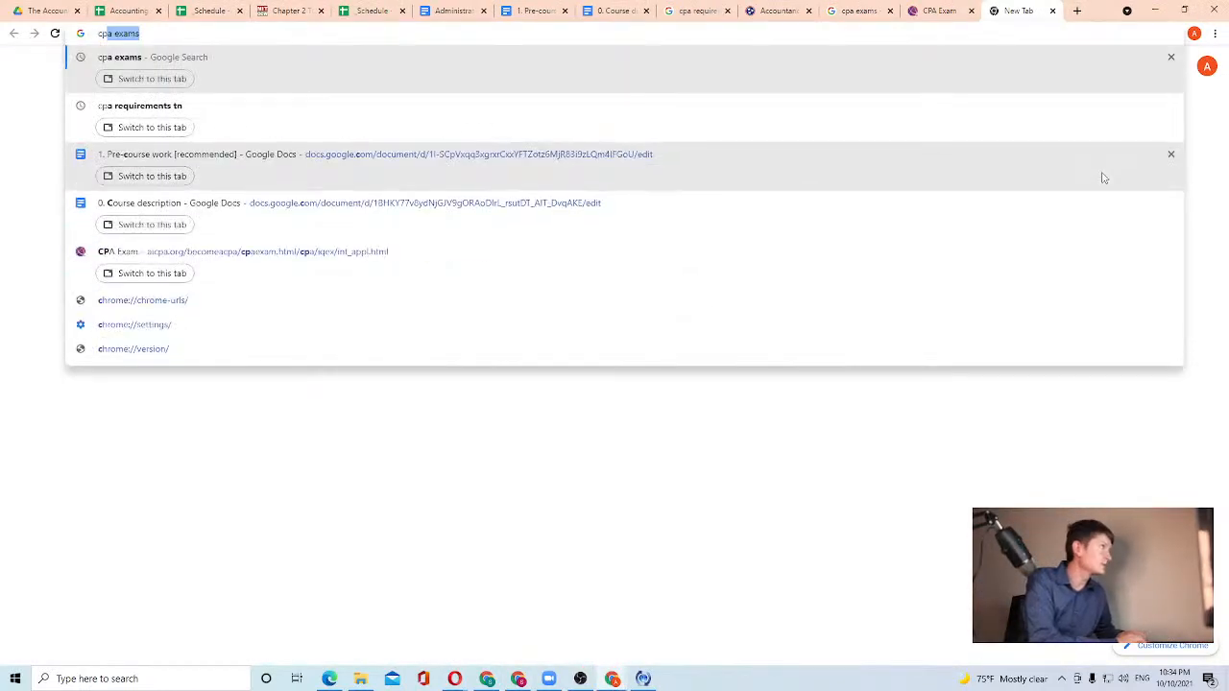
text(a requirements ca)
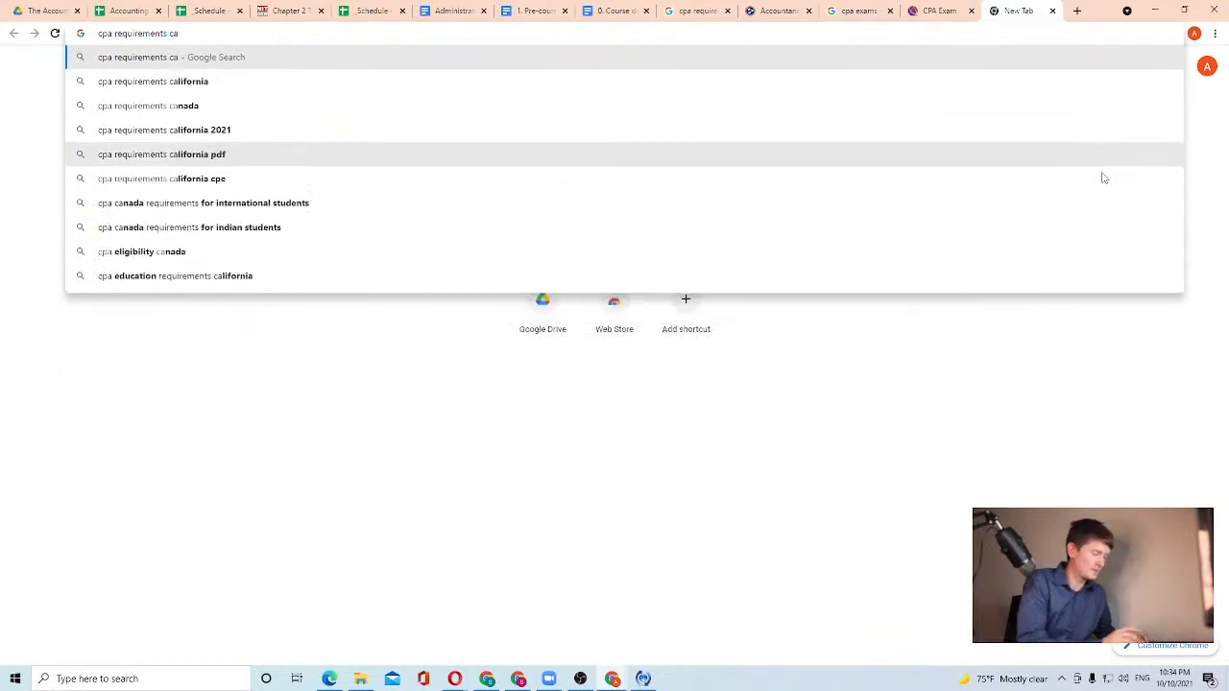
key(Return)
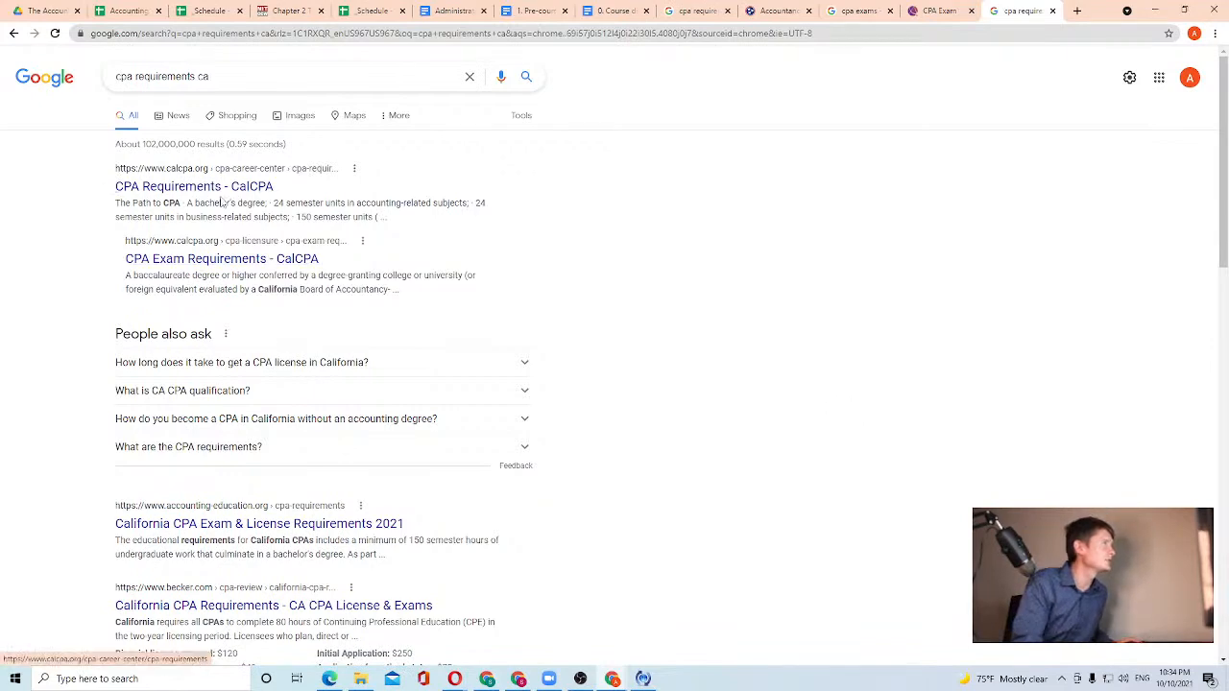
Open the "CPA Requirements - CalCPA" search result in a separate tab and switch to its requirements guide
middle_click(192, 186)
key(ctrl+Tab)
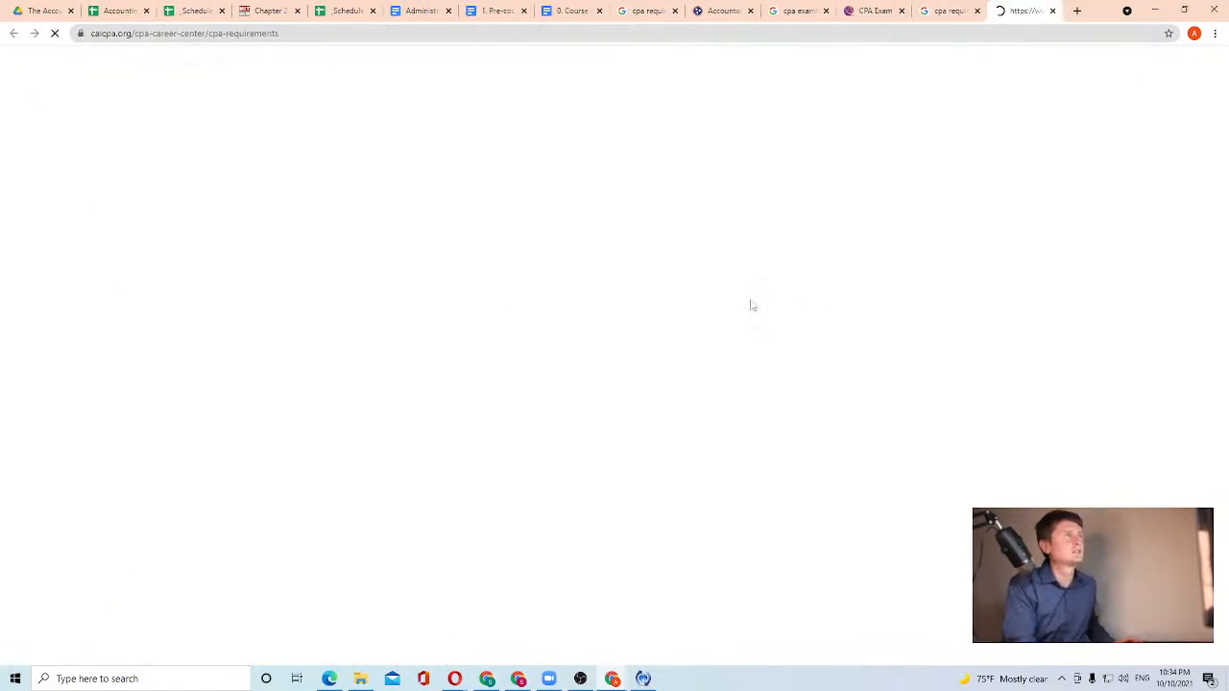
scroll(461, 278, down, 2)
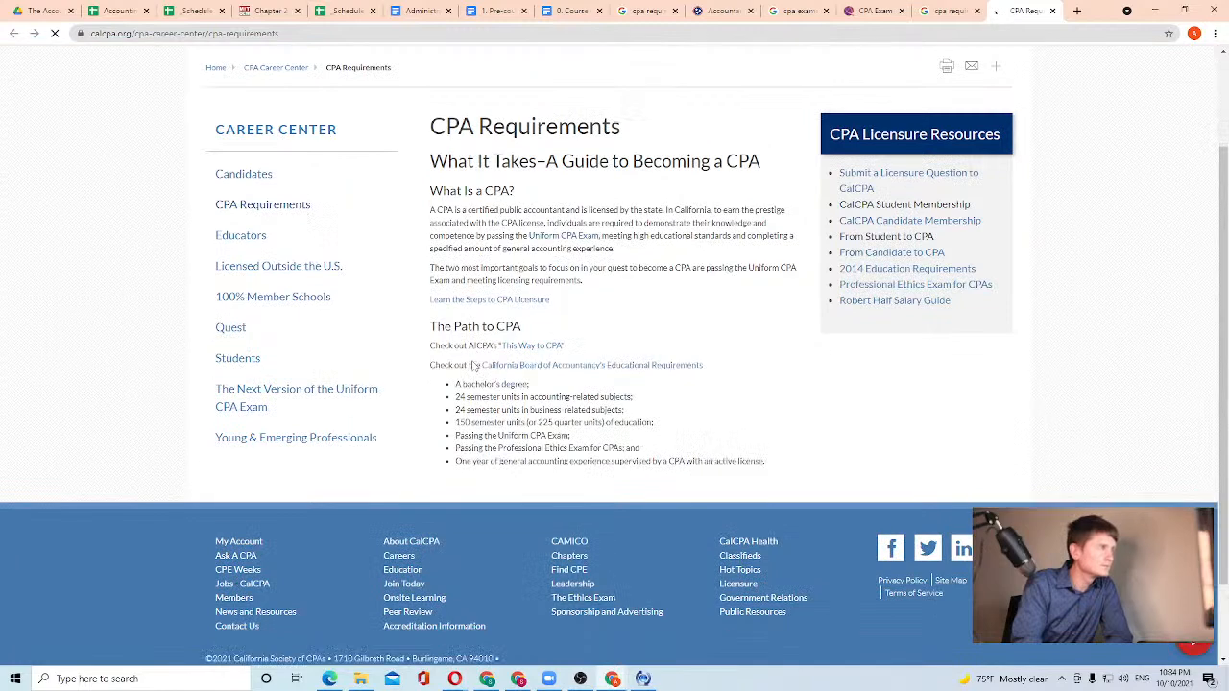
Open the "Uniform CPA Exam" and "Learn the Steps to CPA Licensure" links of the CalCPA page in separate tabs
right_click(553, 238)
click(609, 243)
right_click(503, 299)
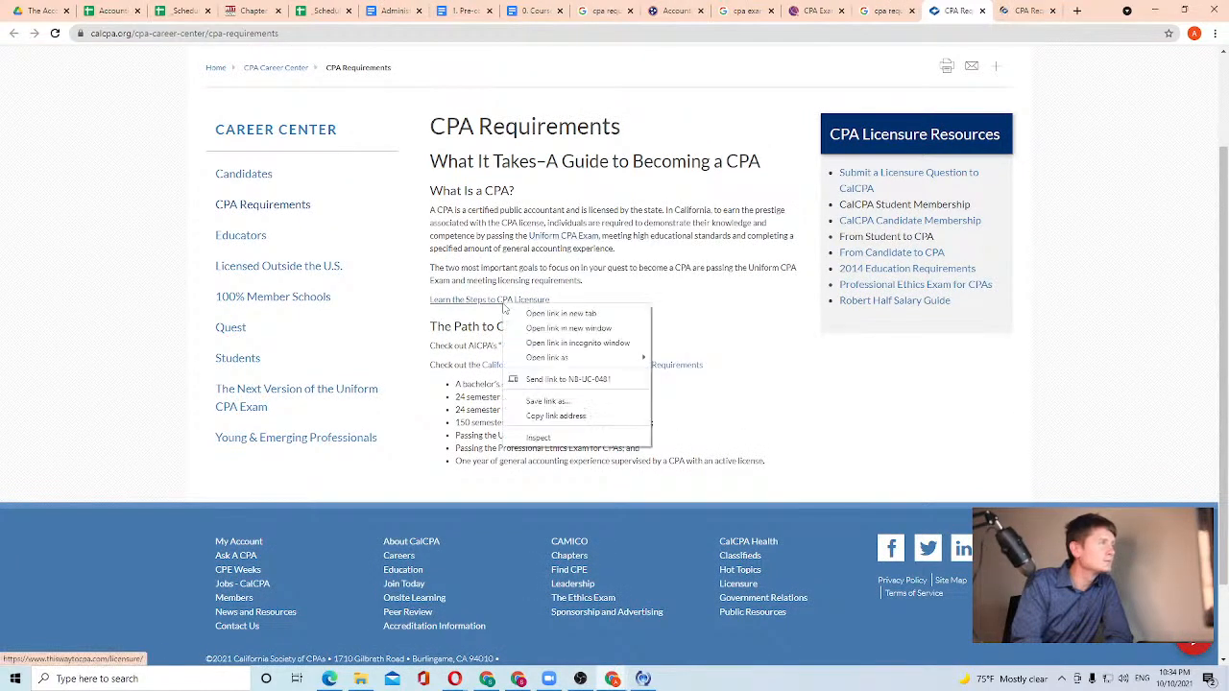
click(526, 306)
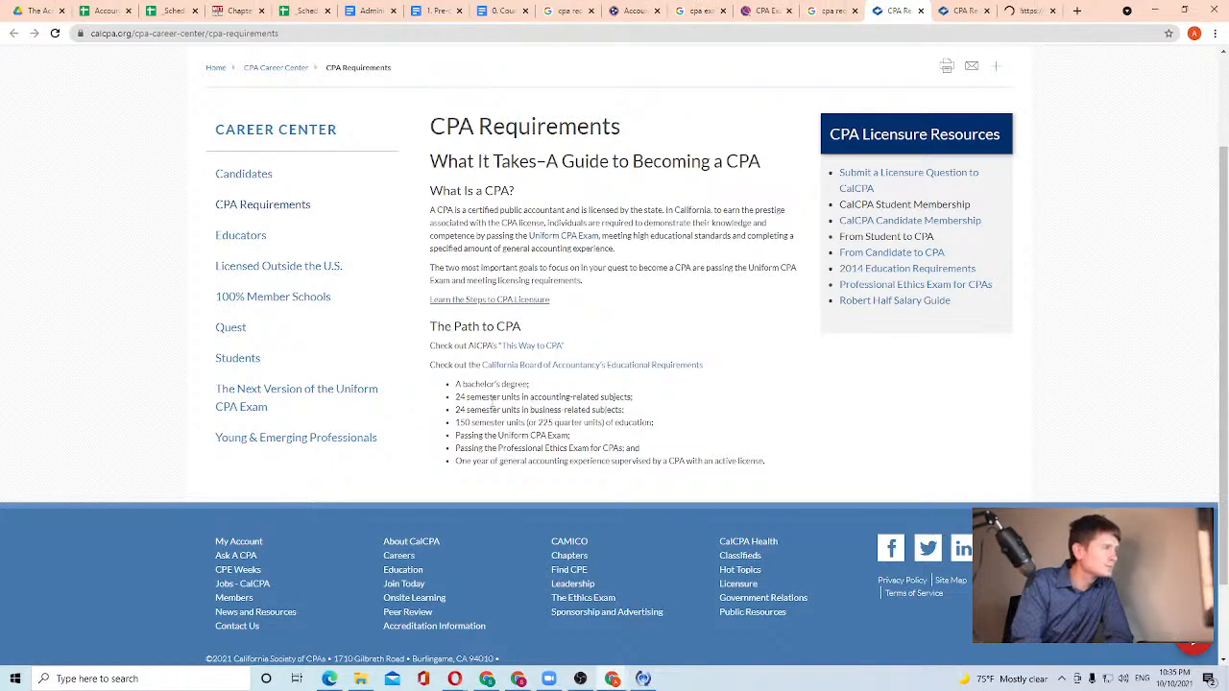
Review the requirements listed under The Path to CPA and look at the two pages opened from the CalCPA links
drag(497, 397, 634, 462)
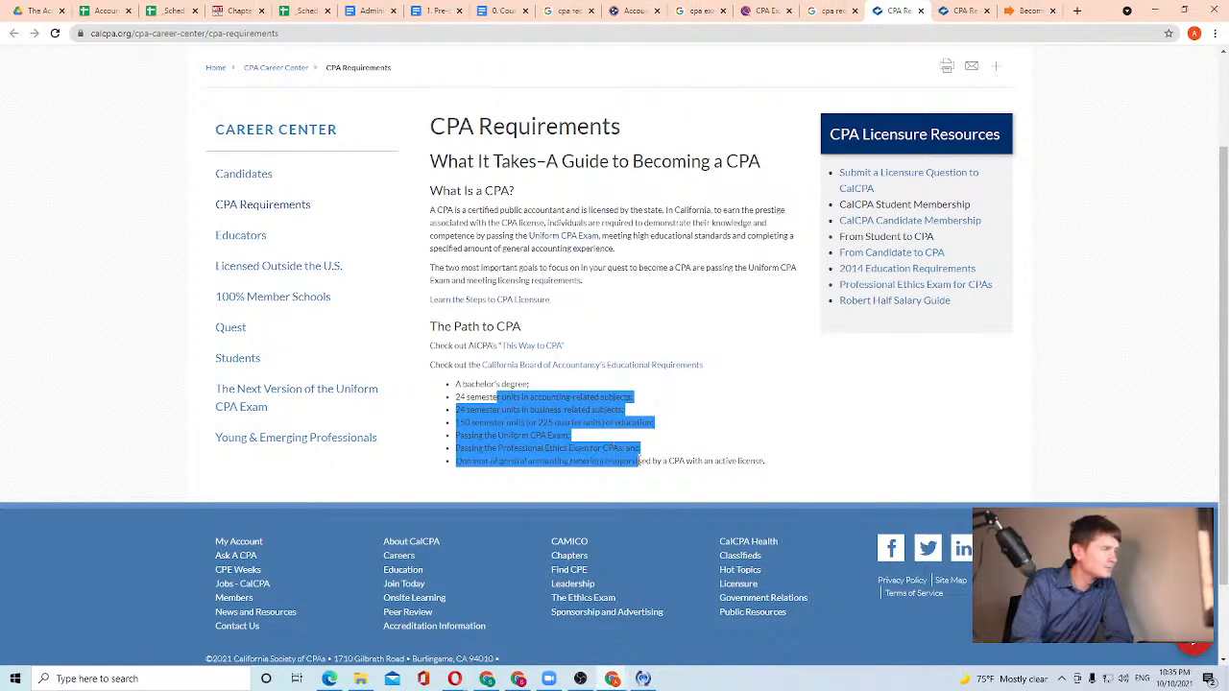
click(634, 462)
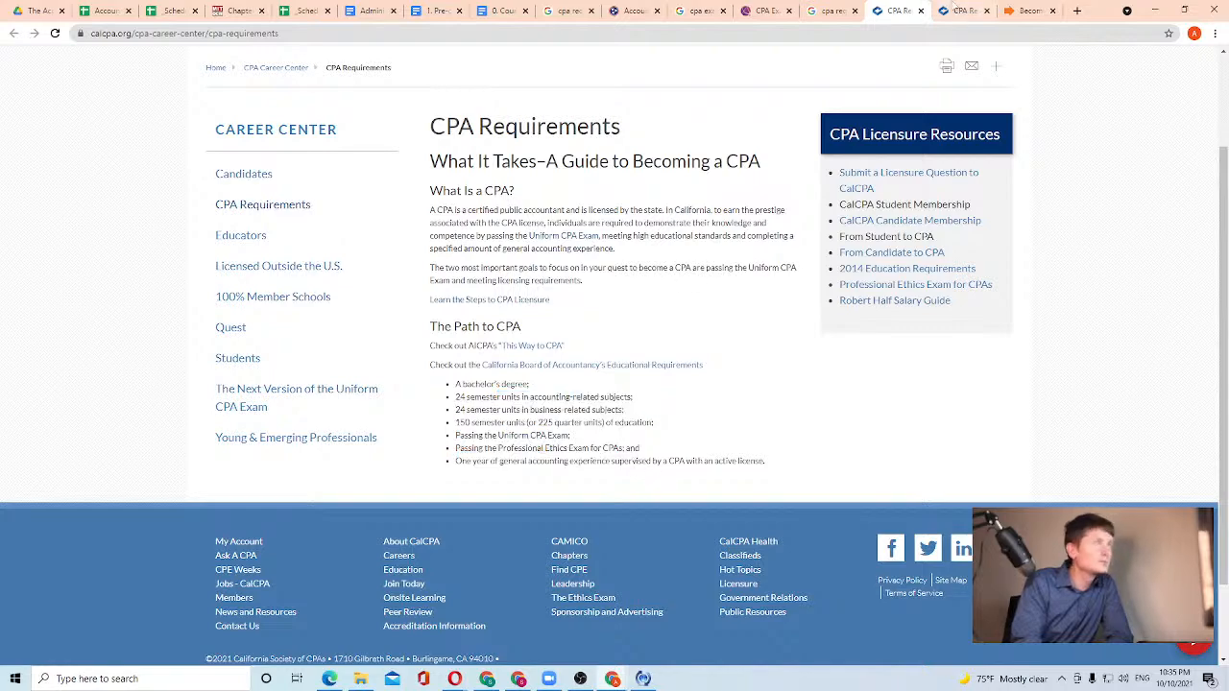
click(960, 11)
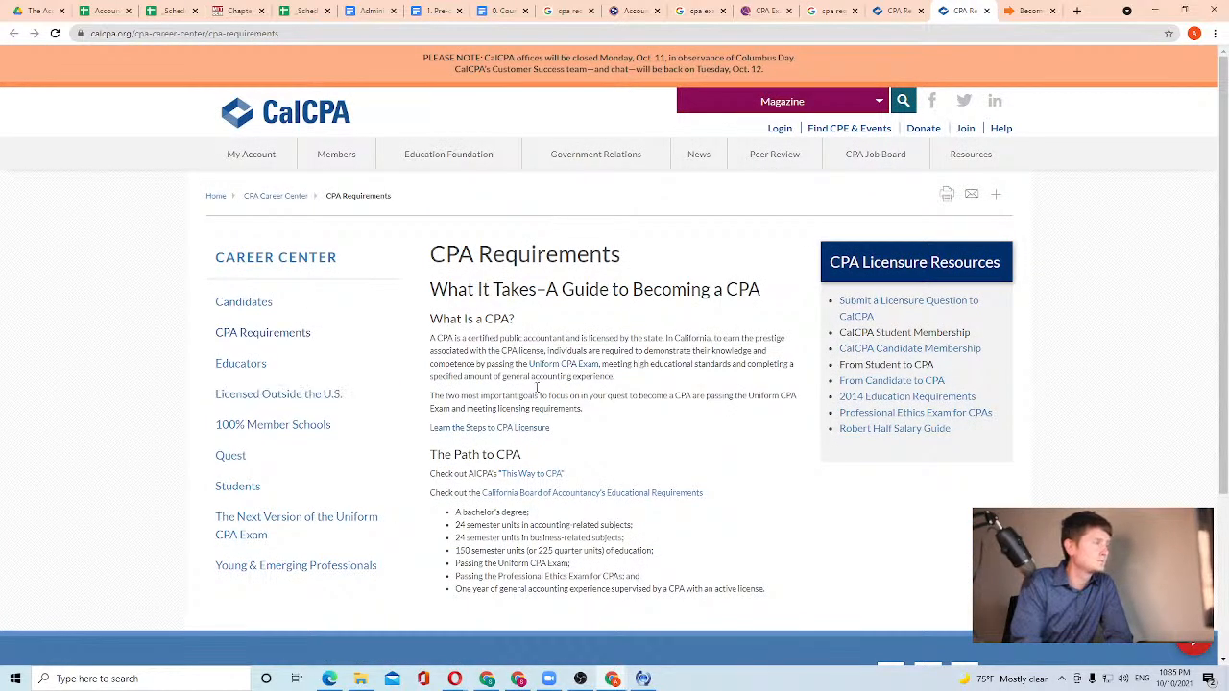
click(1030, 10)
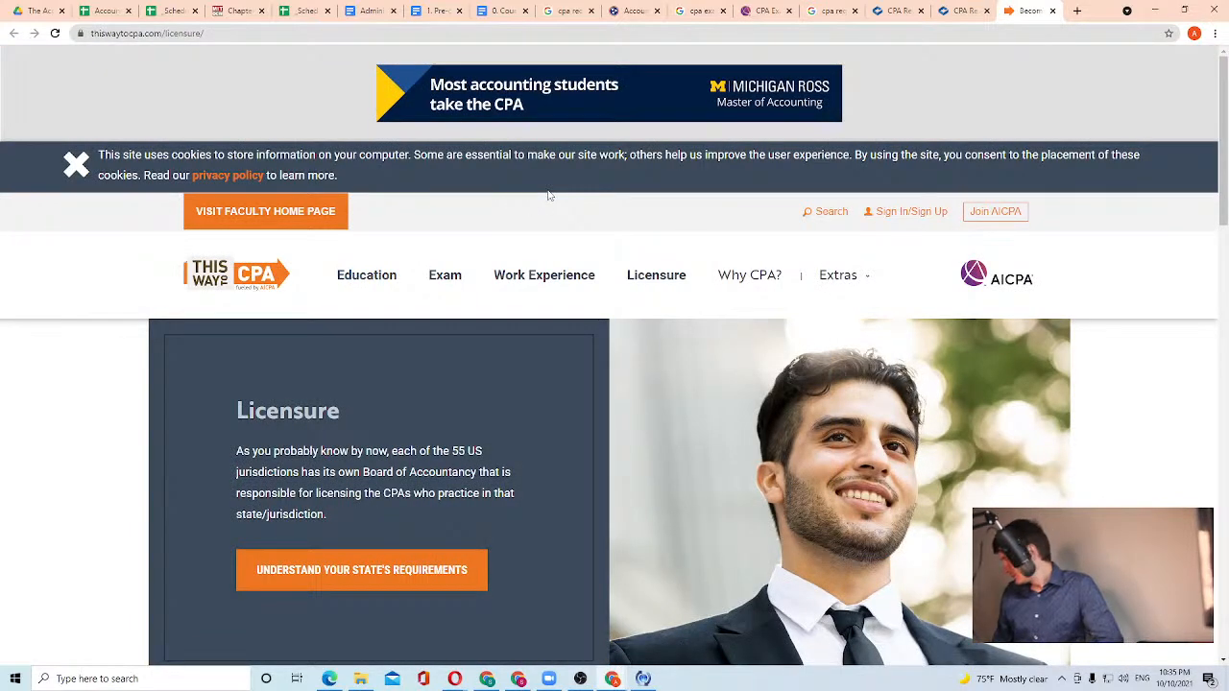
Search Google for "florida cpa requirements" in a new tab
click(1077, 11)
text(fl)
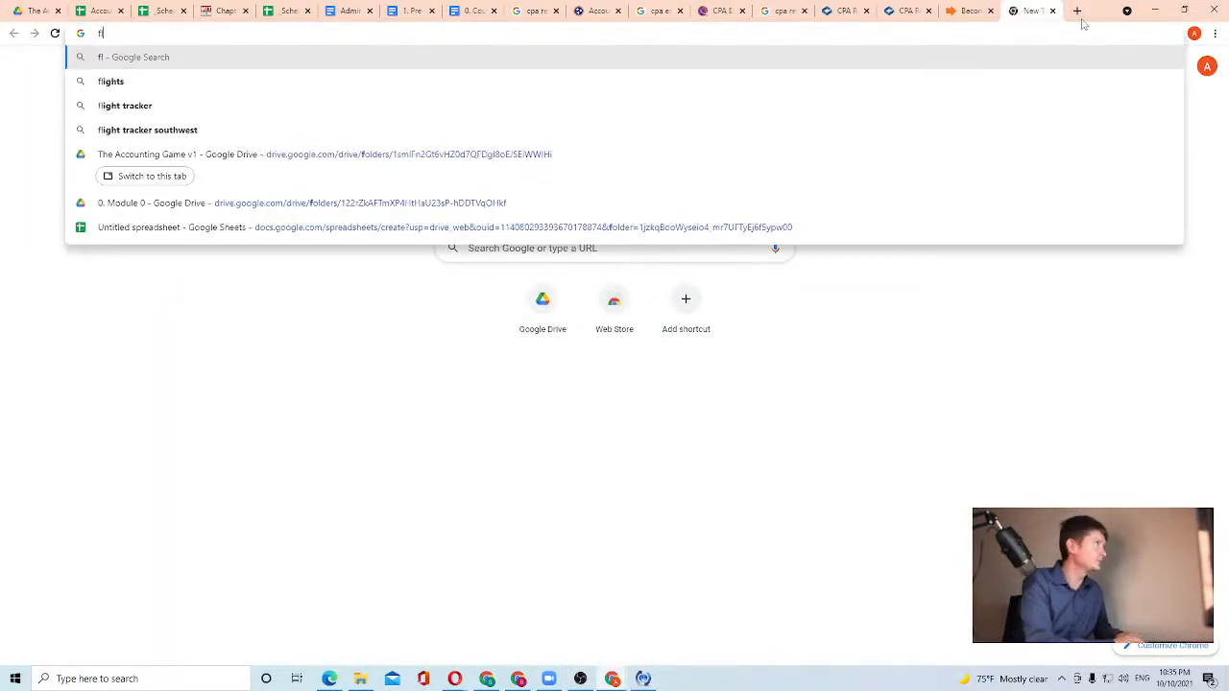
text(orida cpa re)
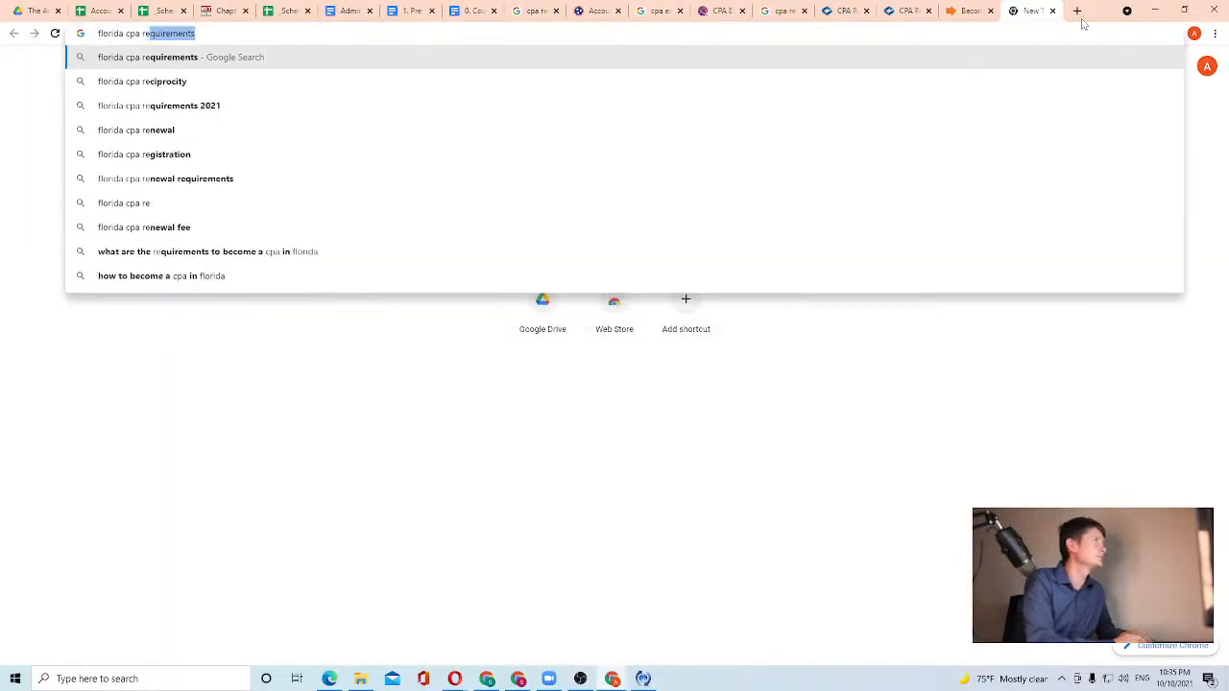
text(quirements)
key(Return)
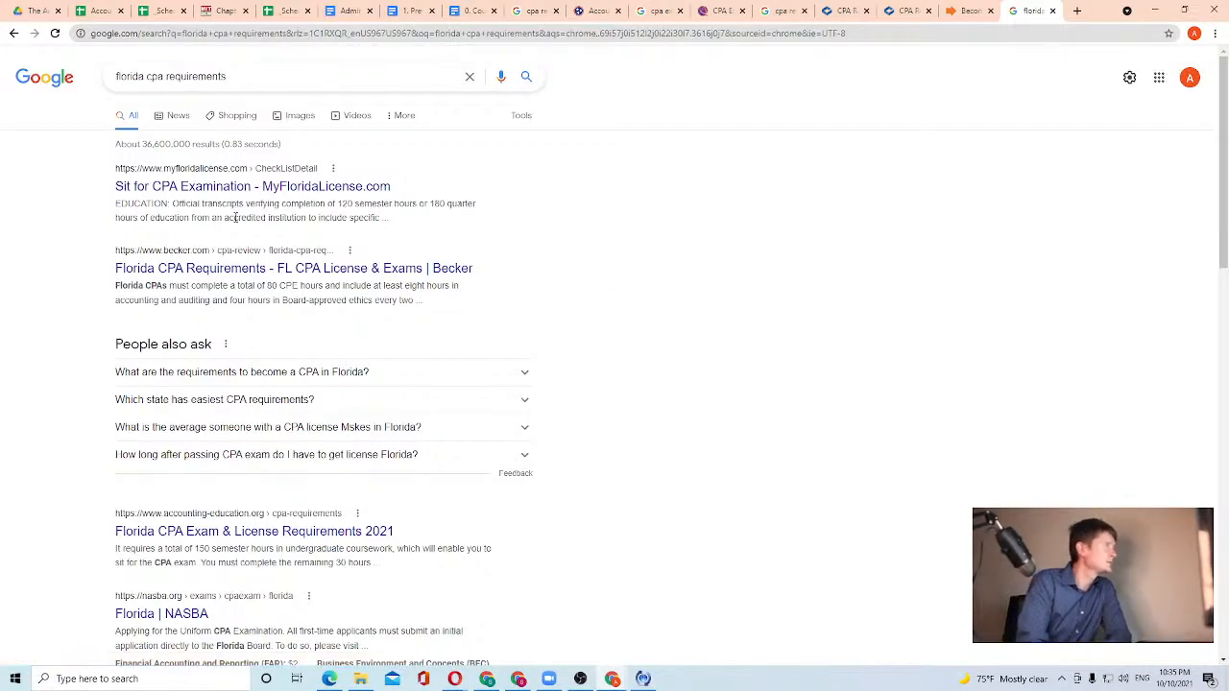
Open Becker's "Florida CPA Requirements" search result in a separate tab and read through its exam and license requirements
right_click(257, 271)
click(317, 280)
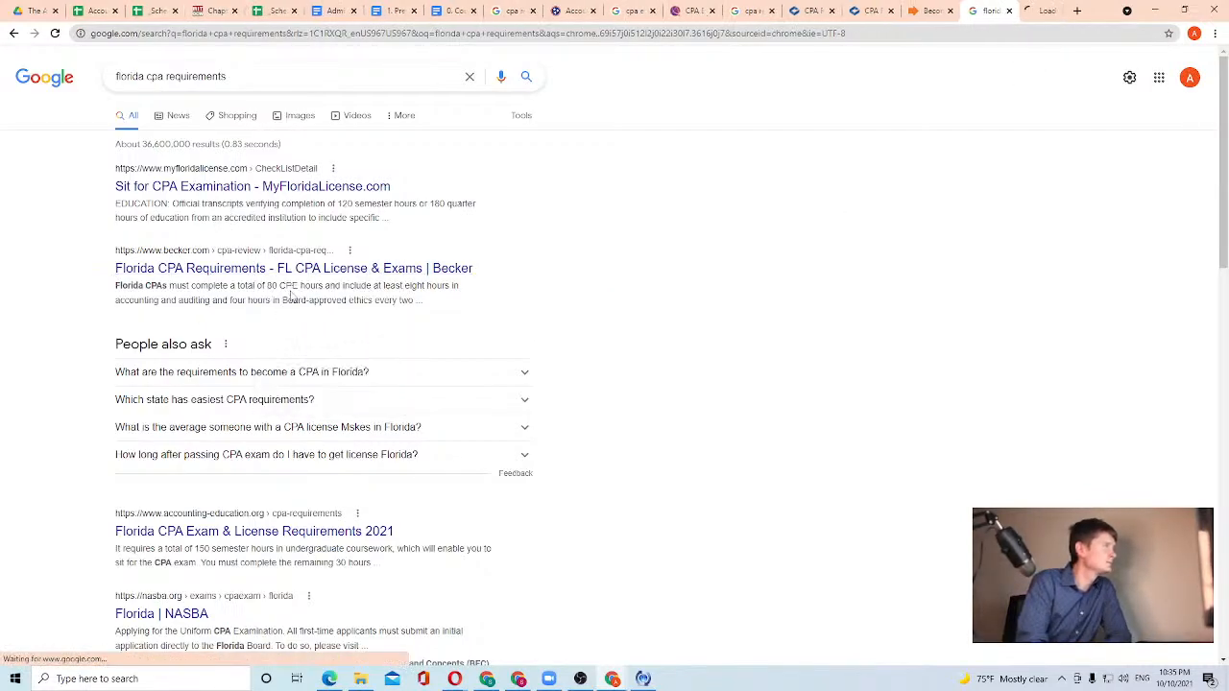
click(1032, 11)
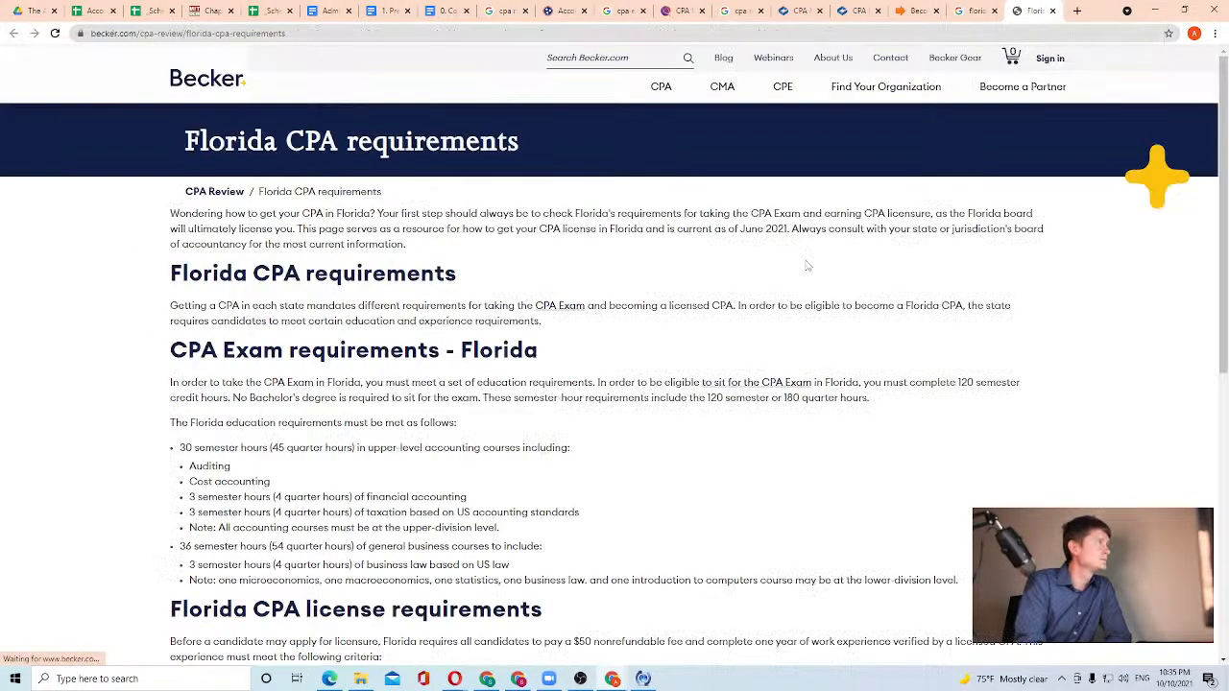
scroll(290, 397, down, 2)
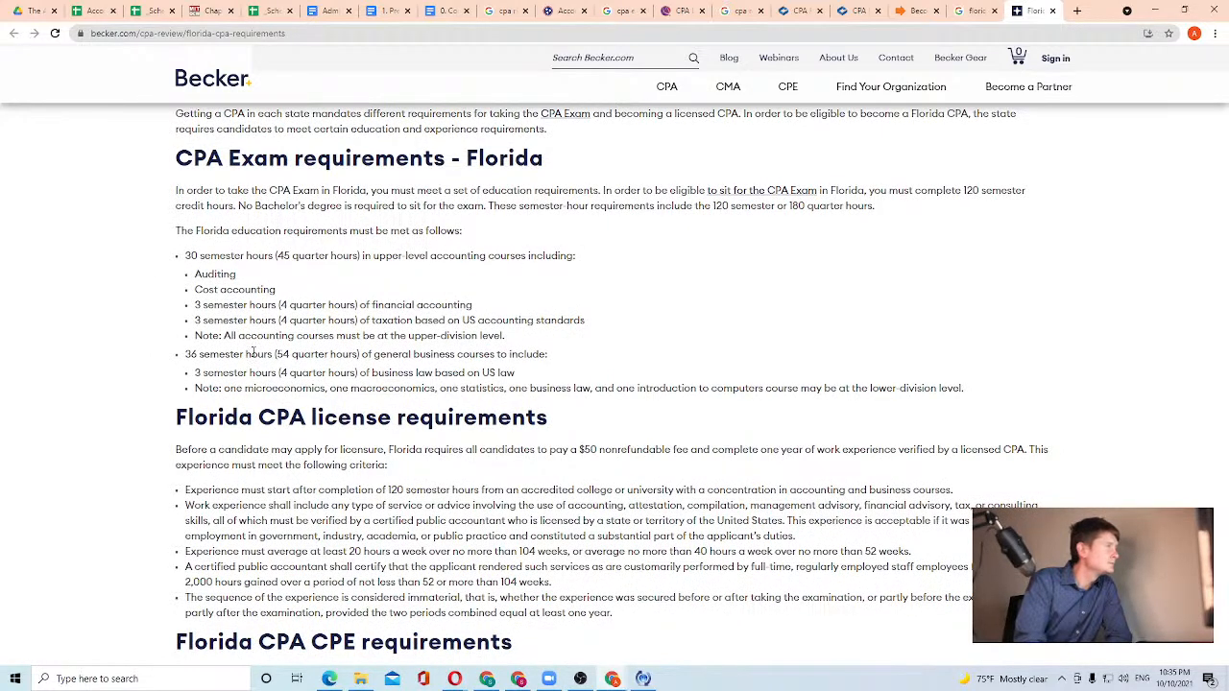
scroll(484, 349, down, 1)
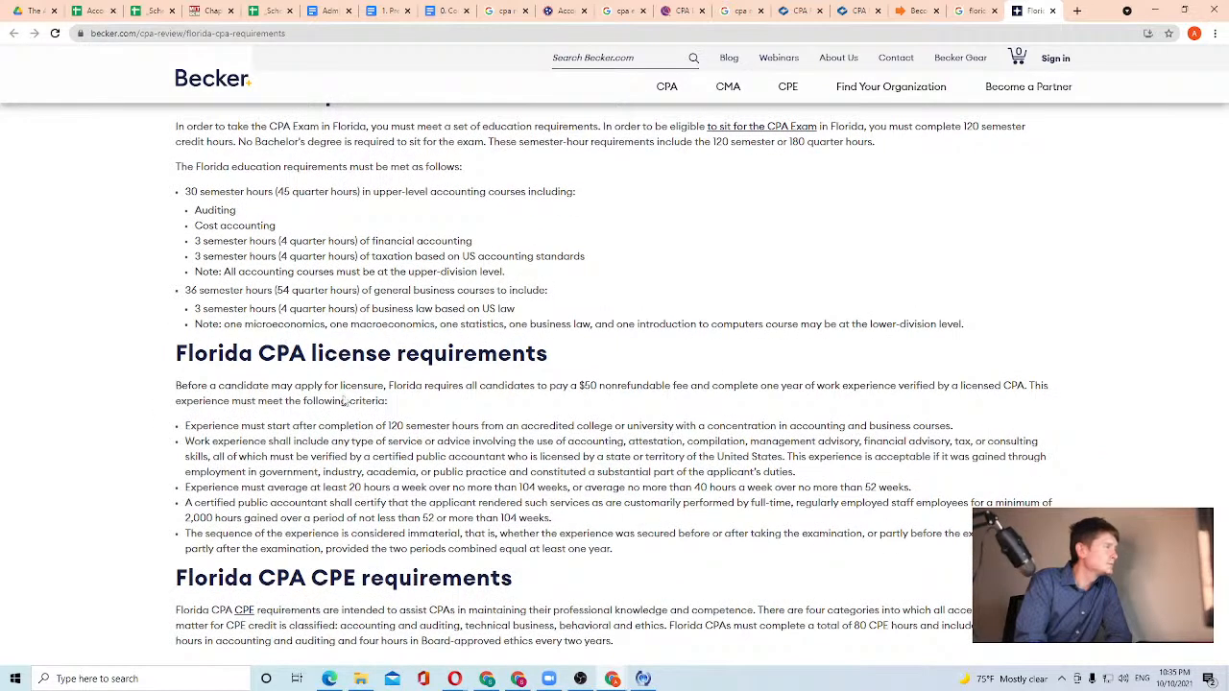
Review the exam education requirements and license requirements on Becker's Florida CPA page
scroll(311, 427, down, 2)
scroll(312, 435, up, 5)
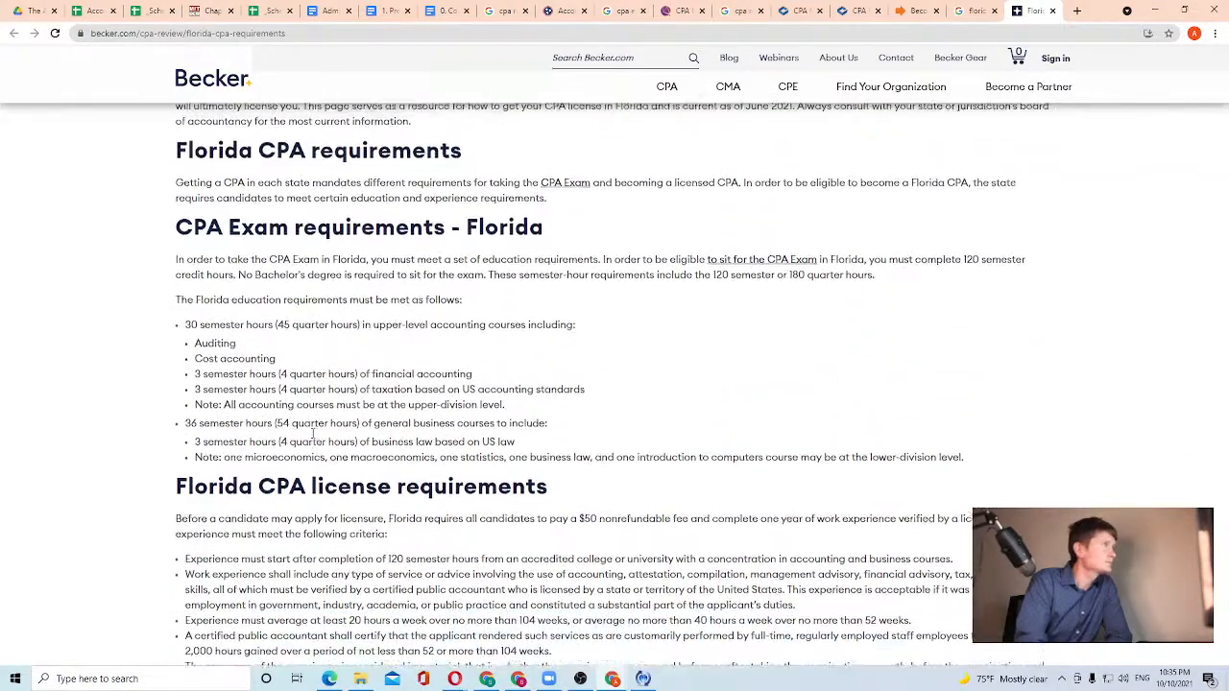
scroll(315, 435, up, 1)
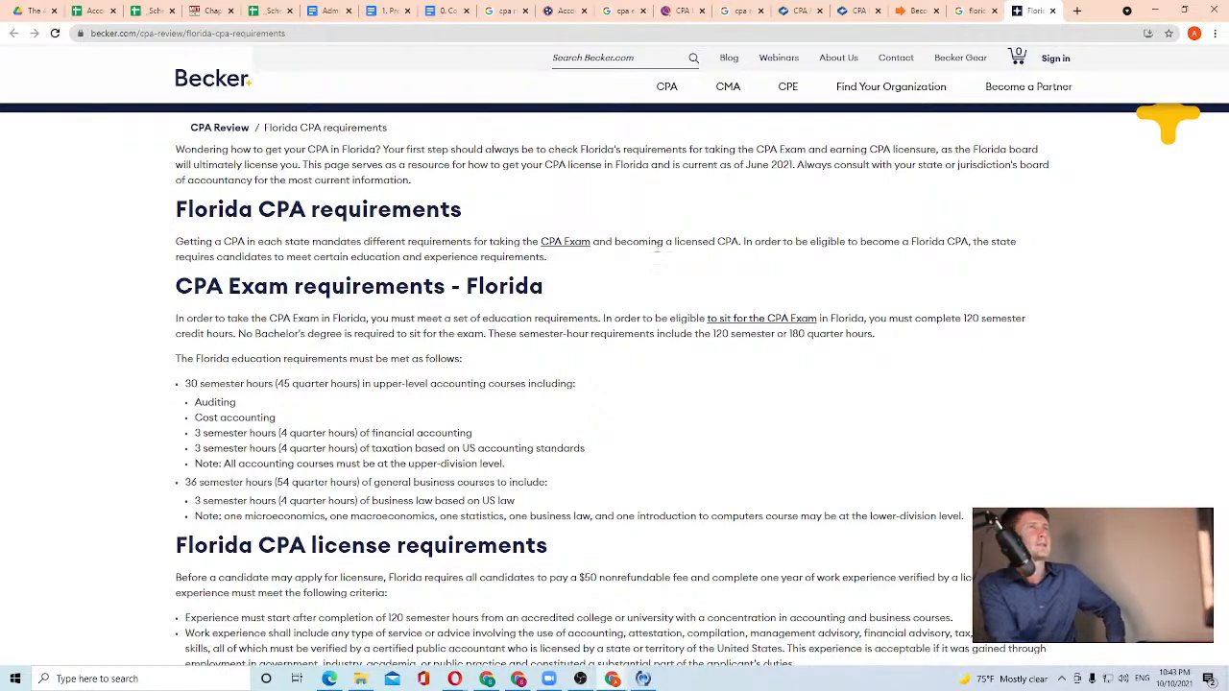
Search Google for "harvard extension school courses" in a new tab and open the Harvard Extension Course Catalog result in a separate tab
click(1078, 10)
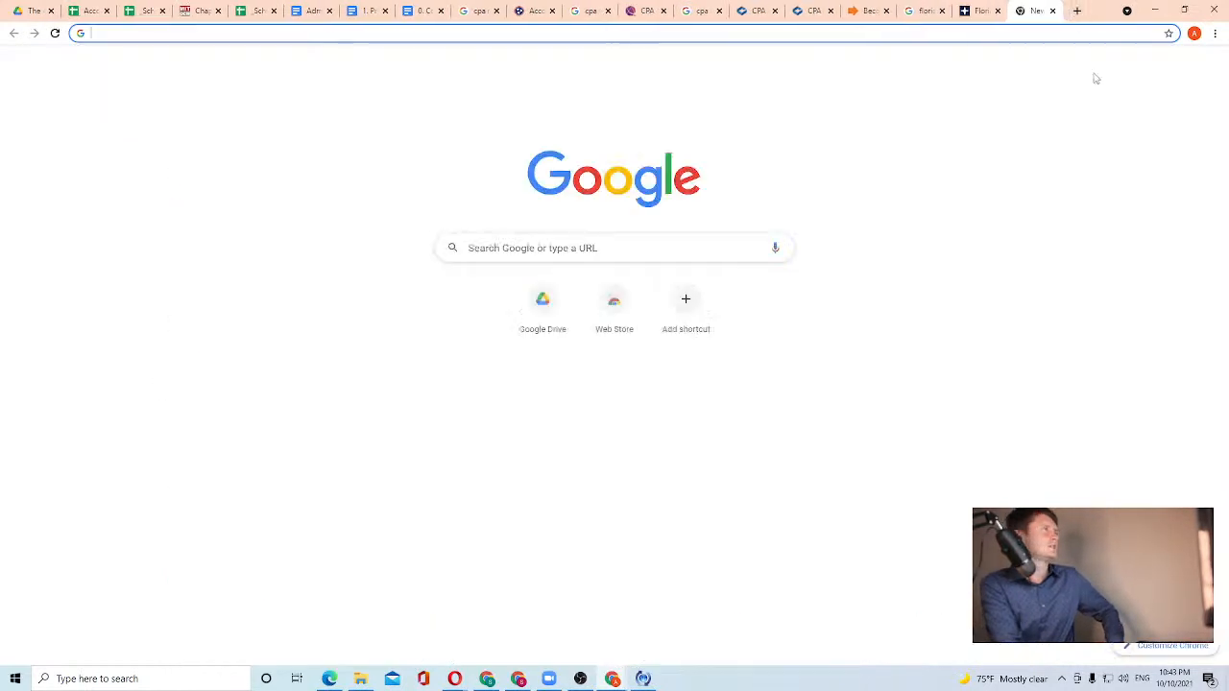
text(harvard )
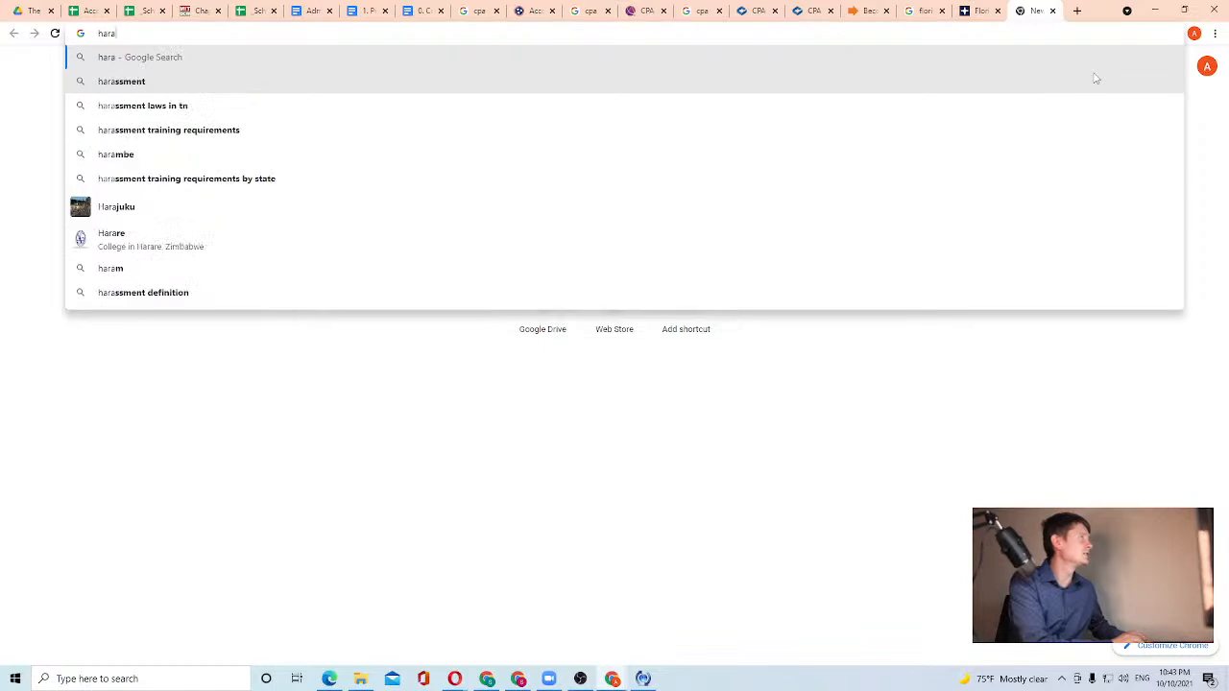
text(extension)
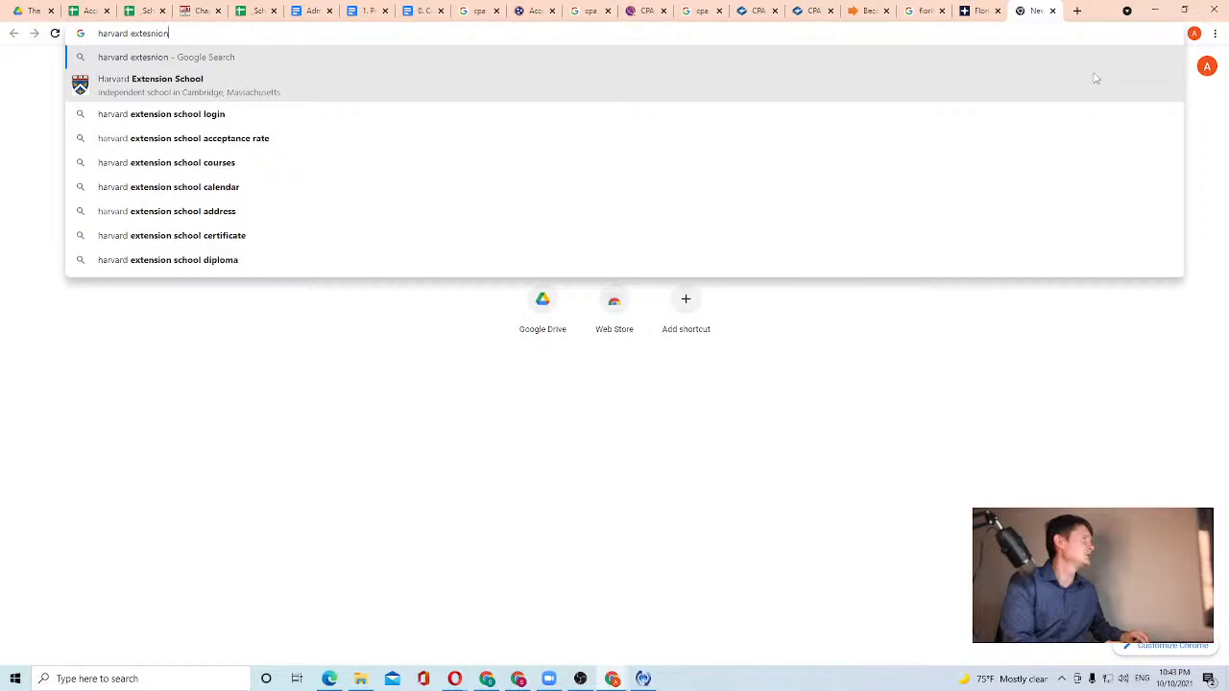
key(Down)
key(Down)
key(Down)
key(Down)
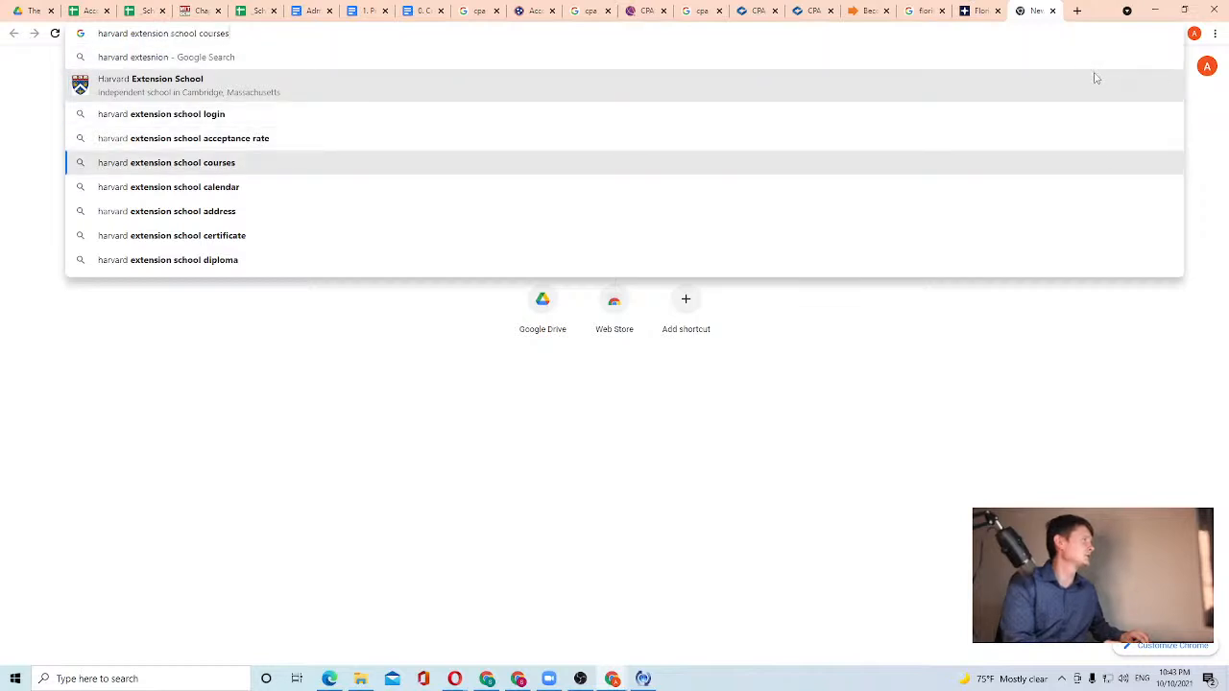
key(Return)
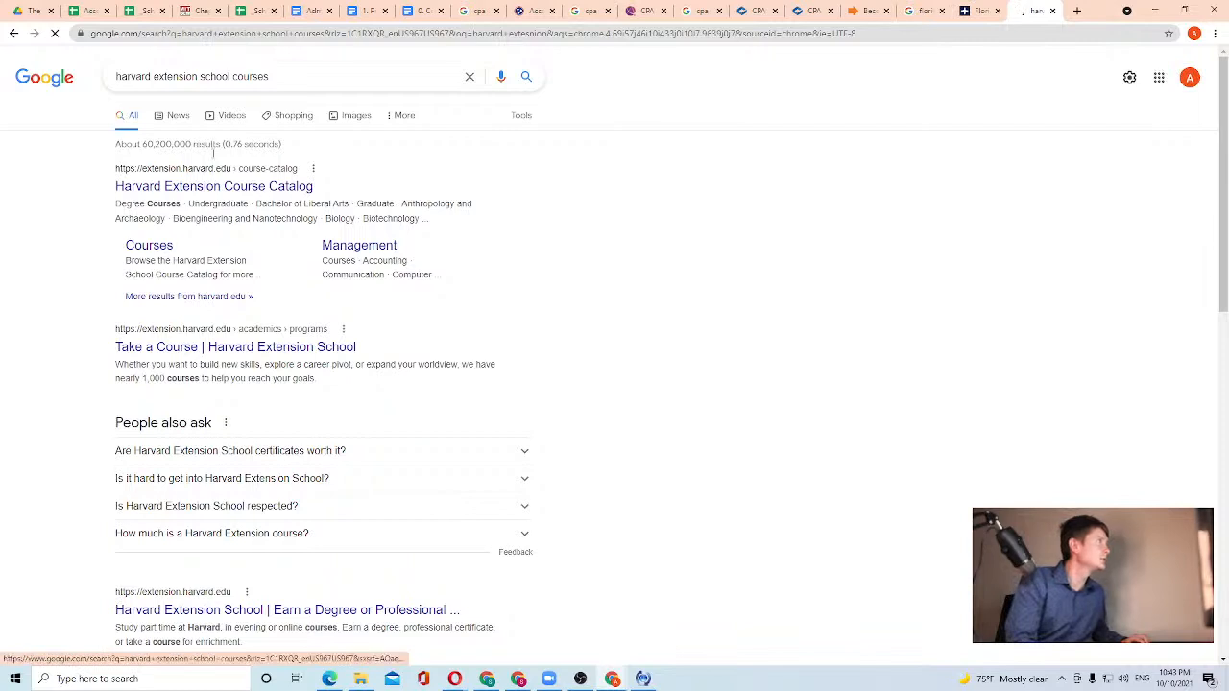
middle_click(245, 188)
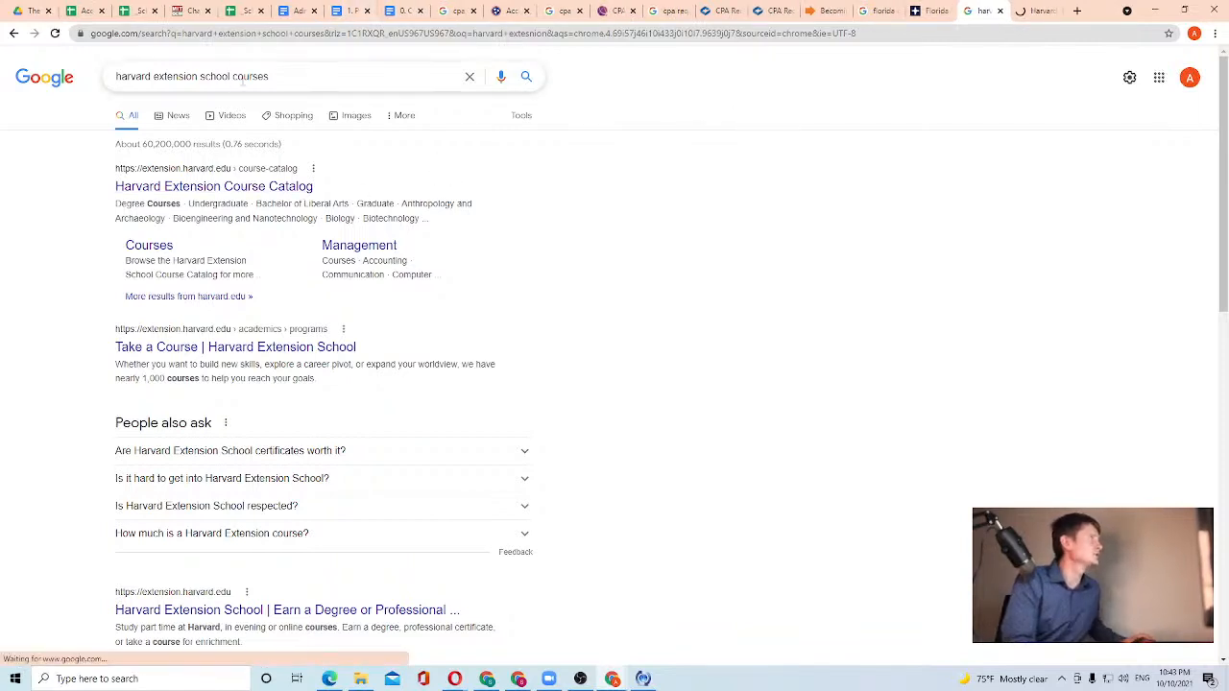
Change the Google search to "harvard extension school finance masters" and view the Finance Graduate Program result in a separate tab
double_click(249, 76)
text(in)
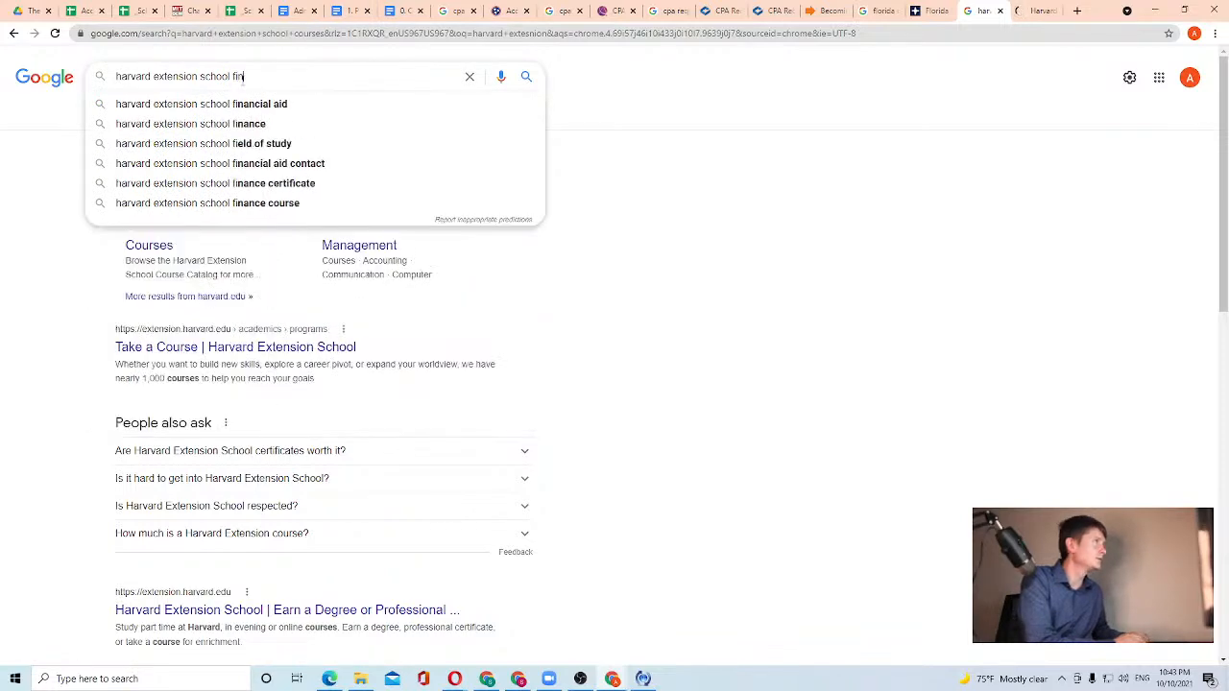
text(ance maisters)
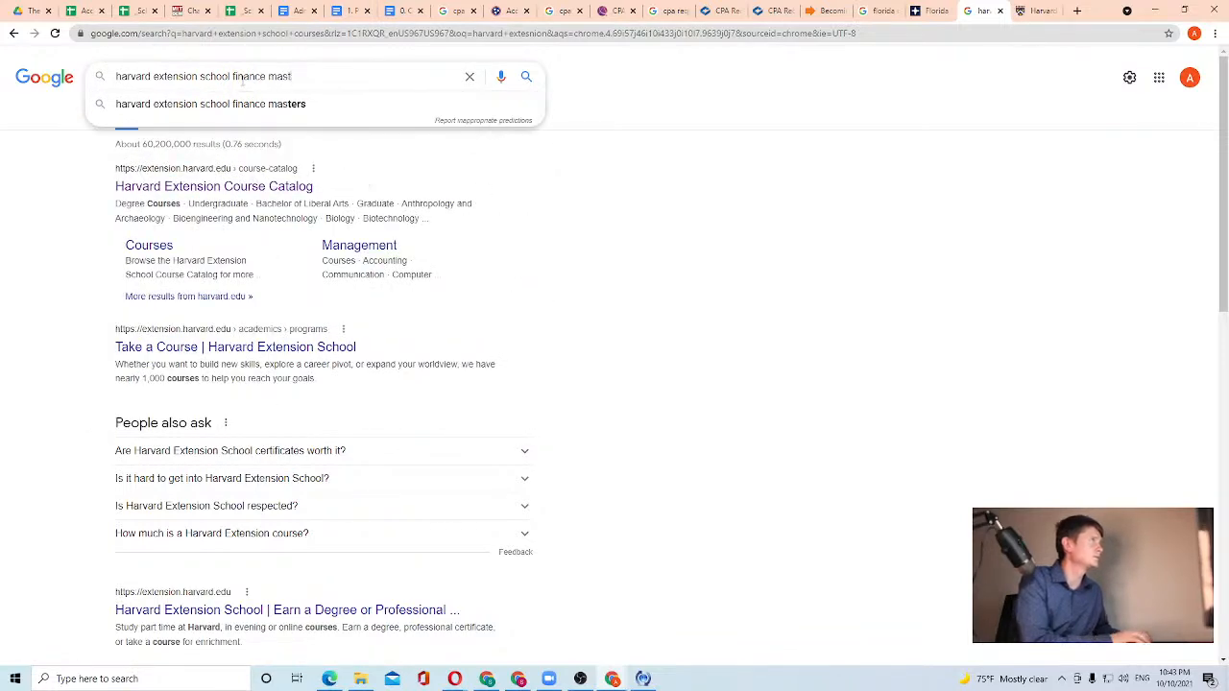
key(Return)
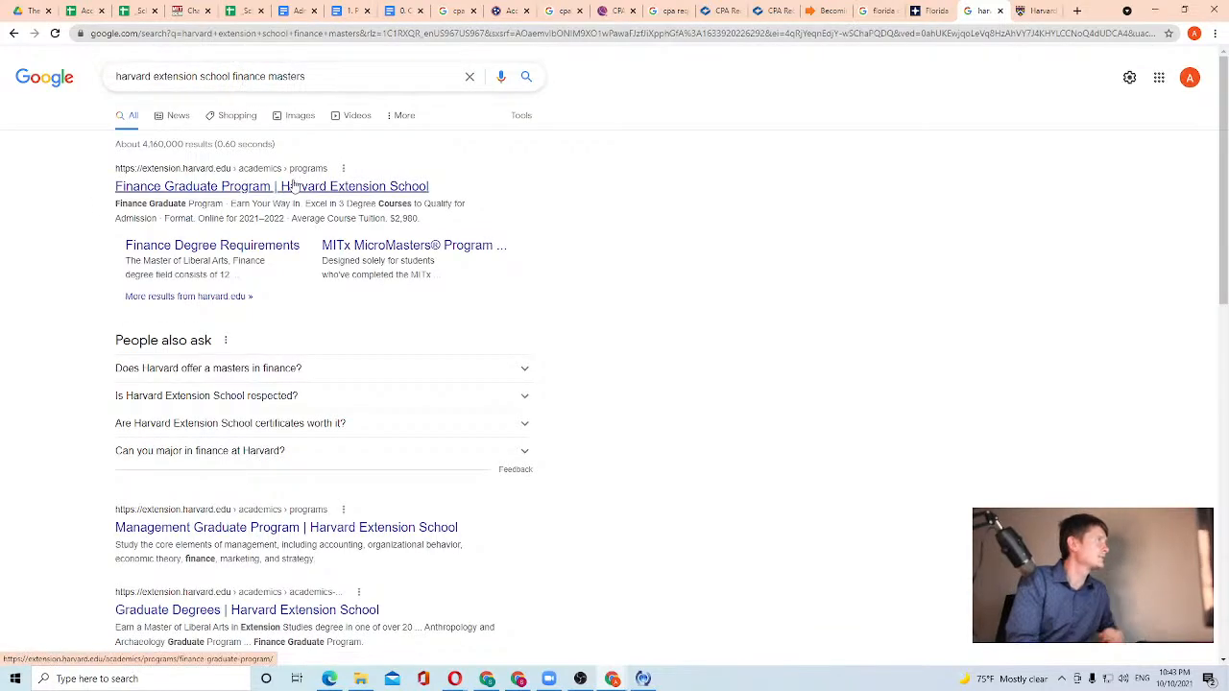
middle_click(300, 188)
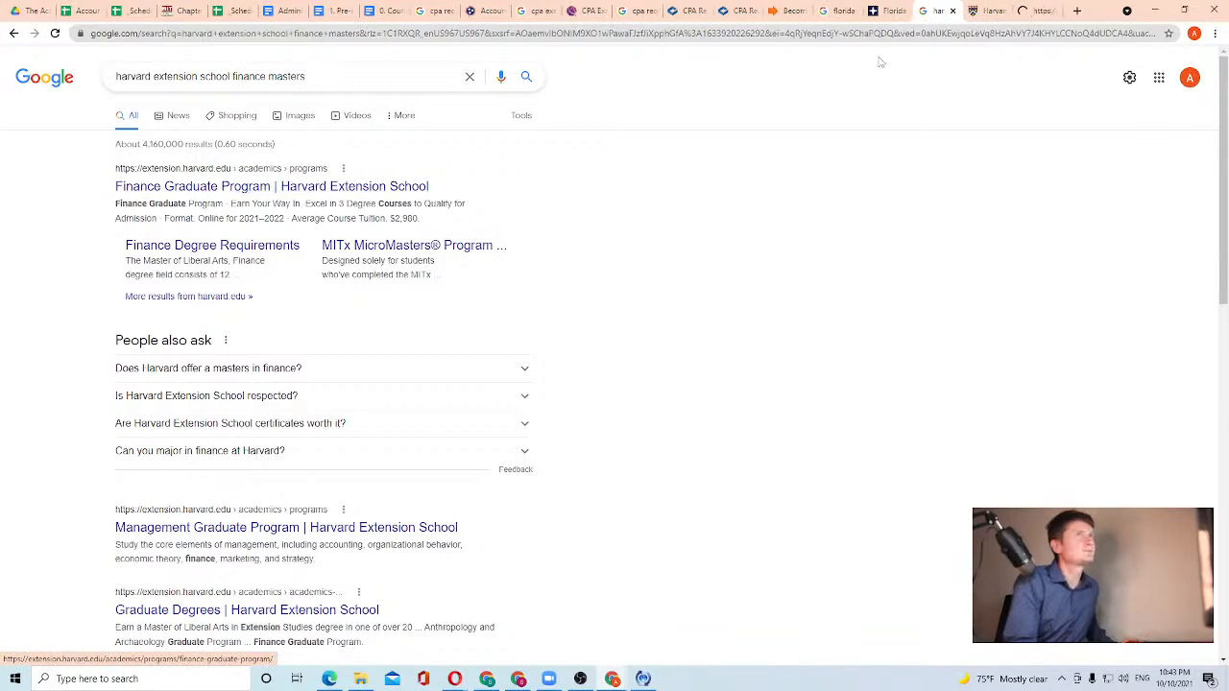
click(1053, 12)
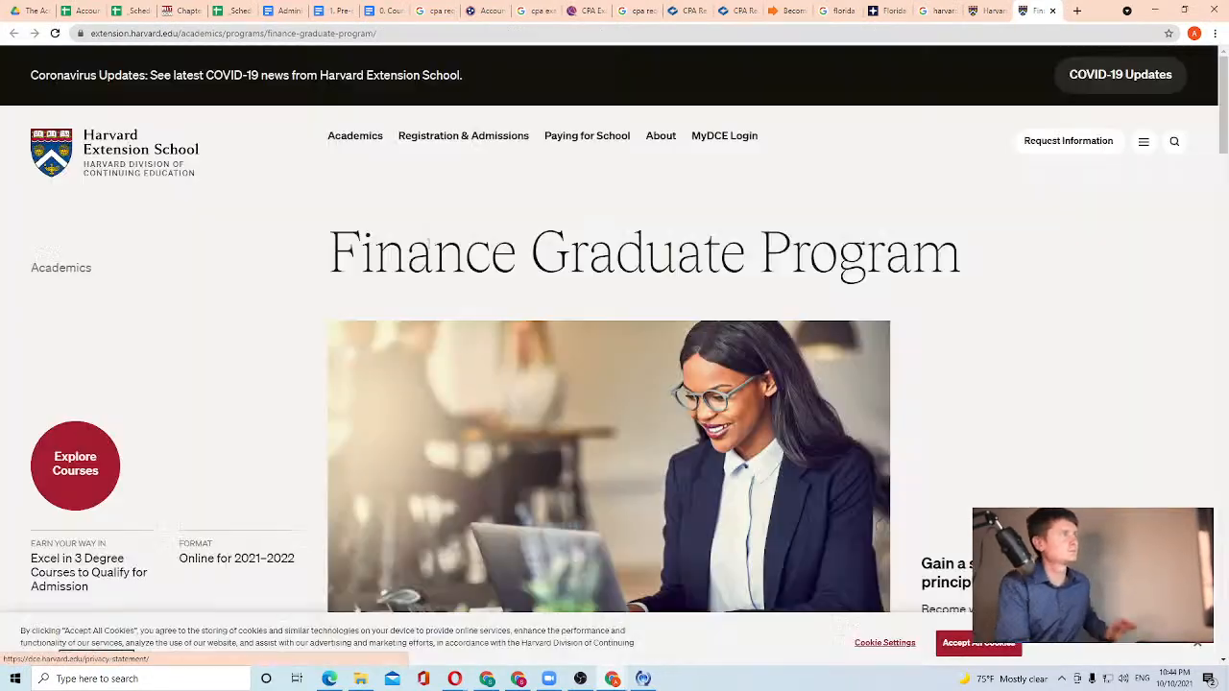
Read through the Finance Graduate Program's learning outcomes, student snapshot, and admissions and degree requirements
scroll(455, 252, down, 5)
scroll(451, 258, down, 2)
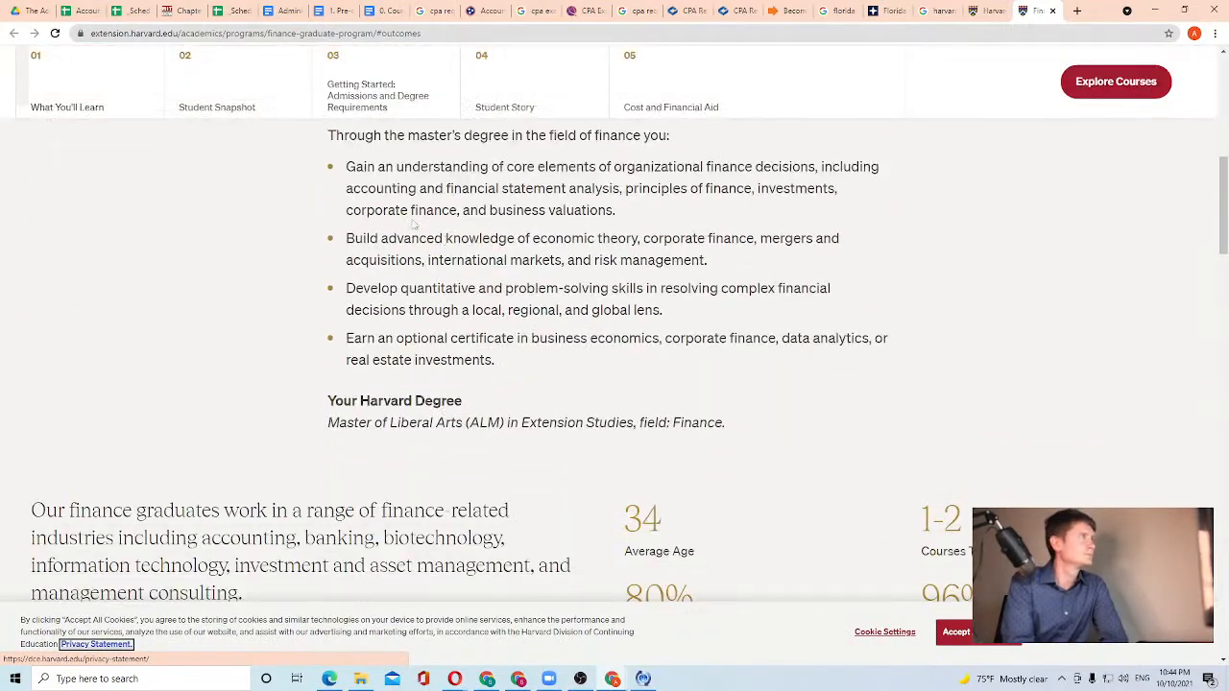
scroll(437, 216, down, 2)
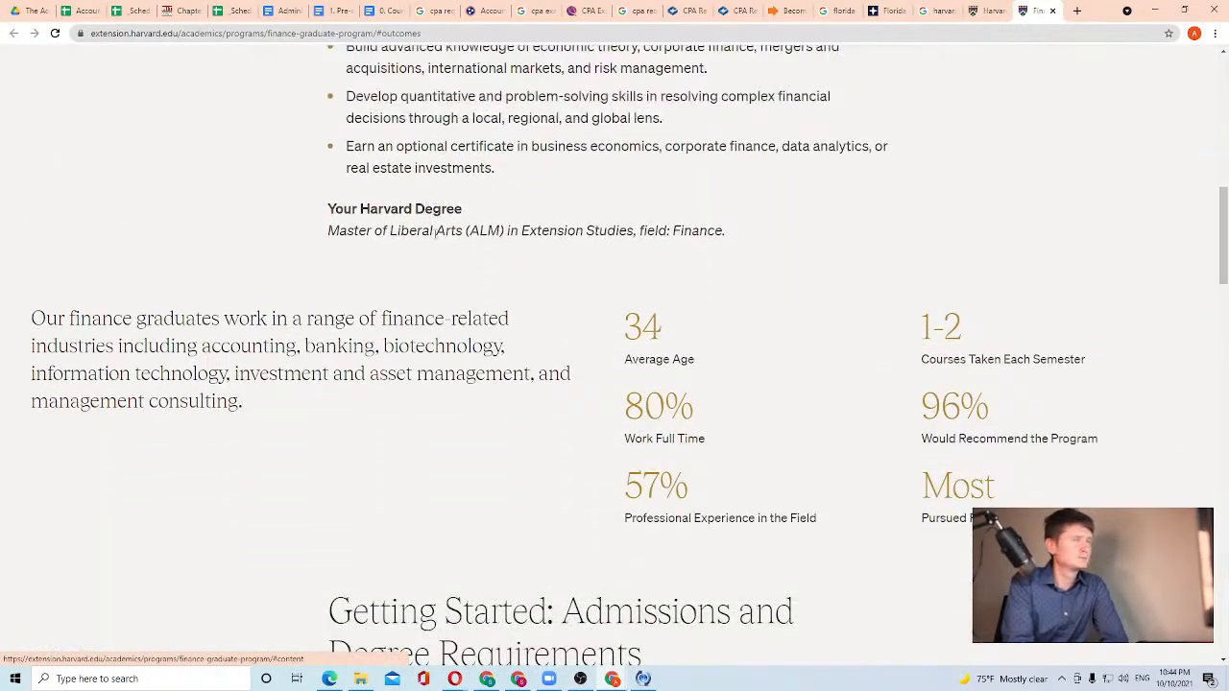
scroll(493, 318, down, 5)
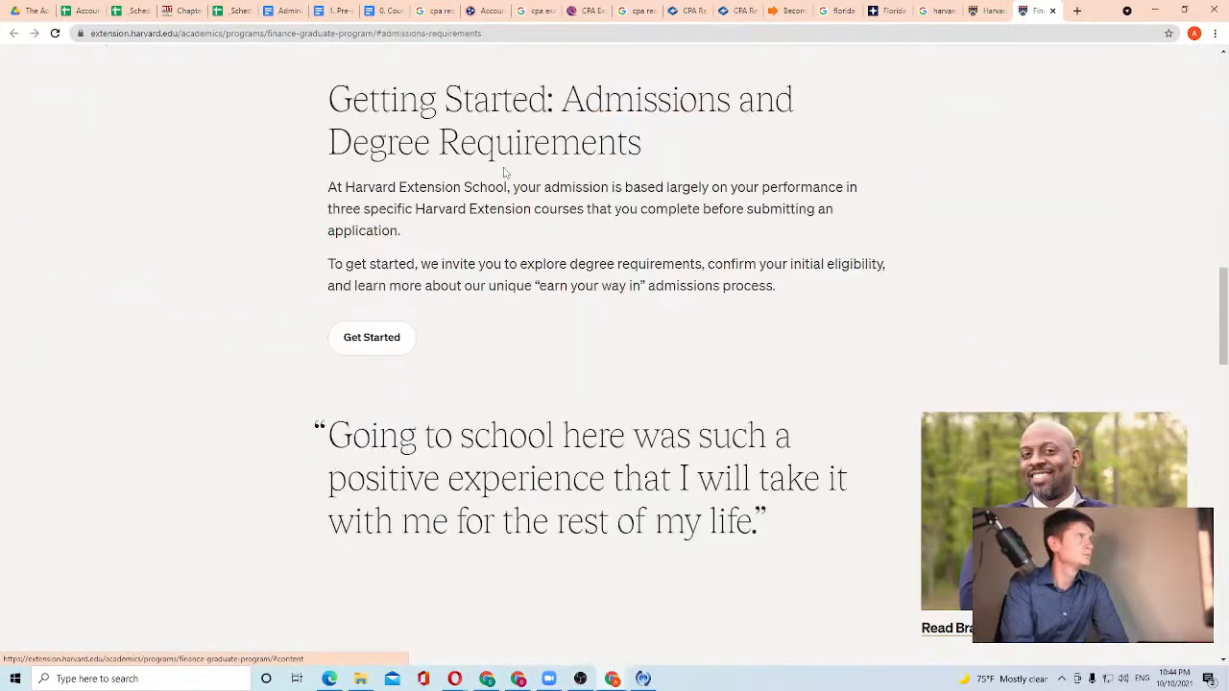
scroll(456, 202, down, 2)
scroll(460, 192, down, 5)
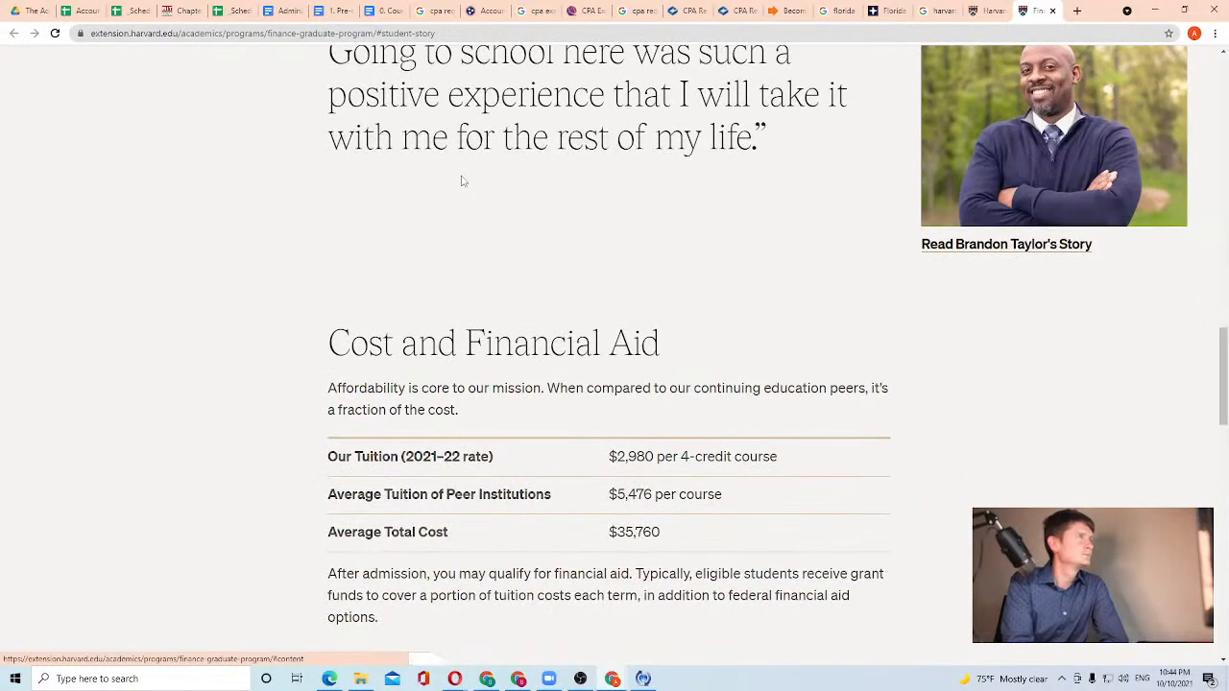
Examine the tuition and total cost figures in the program's Cost and Financial Aid section
scroll(463, 197, up, 1)
scroll(464, 197, up, 1)
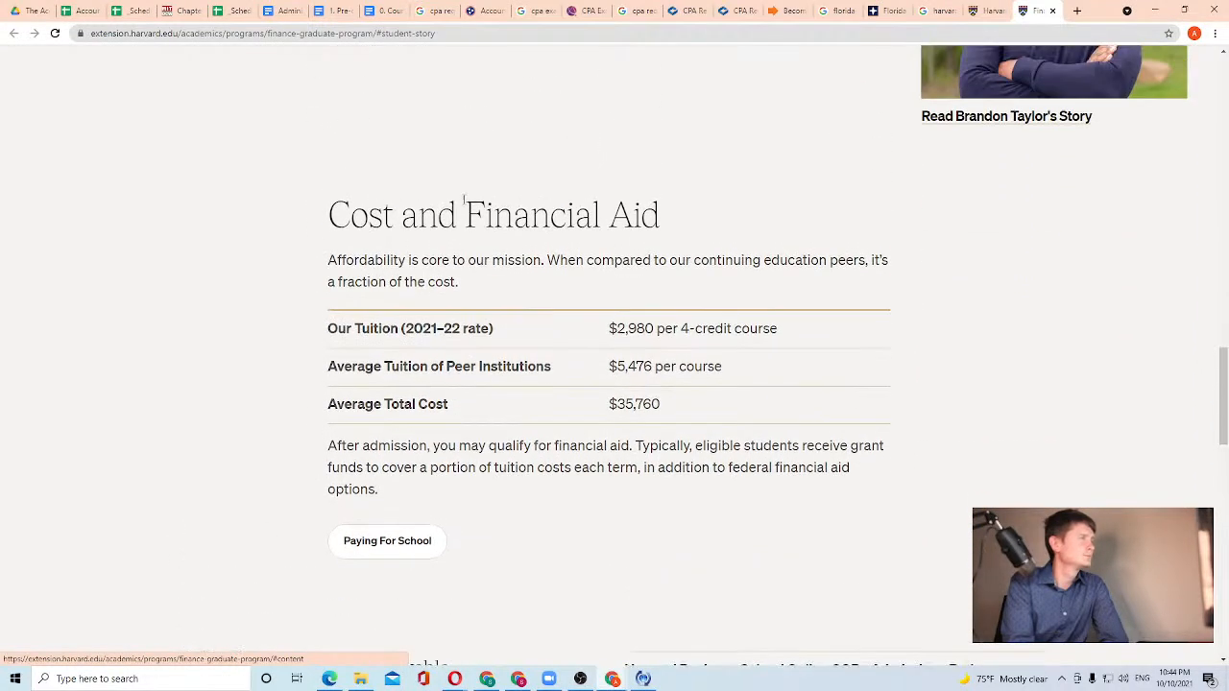
scroll(466, 197, down, 1)
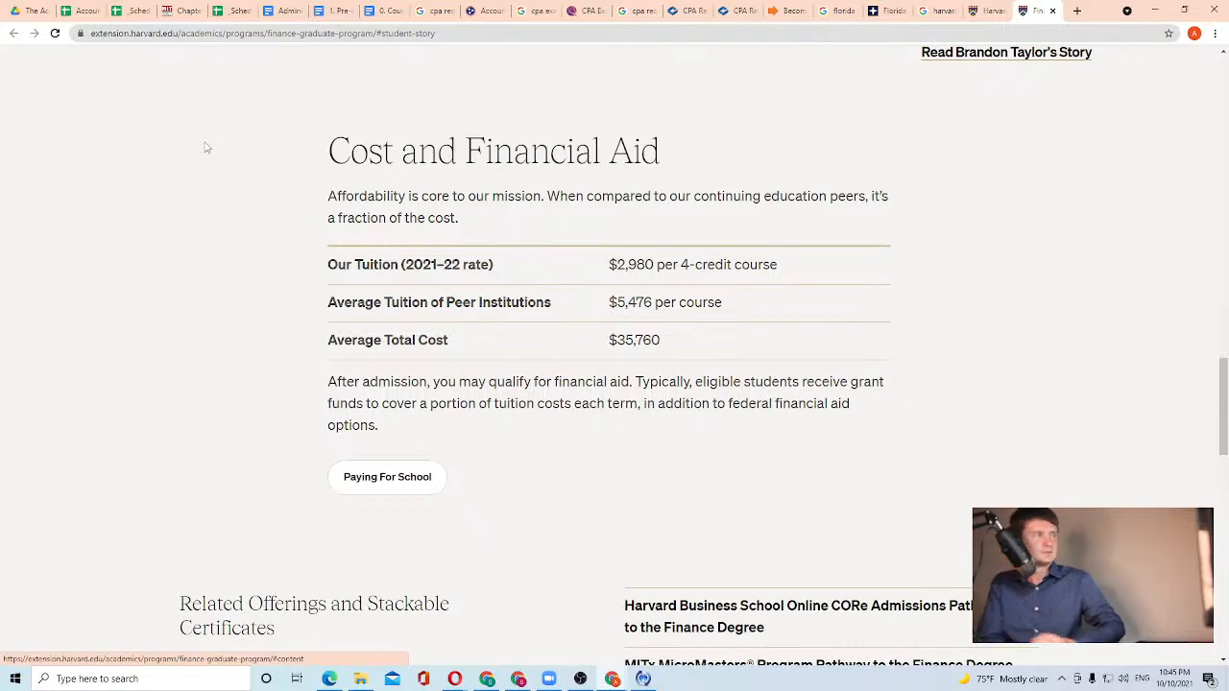
drag(401, 153, 461, 220)
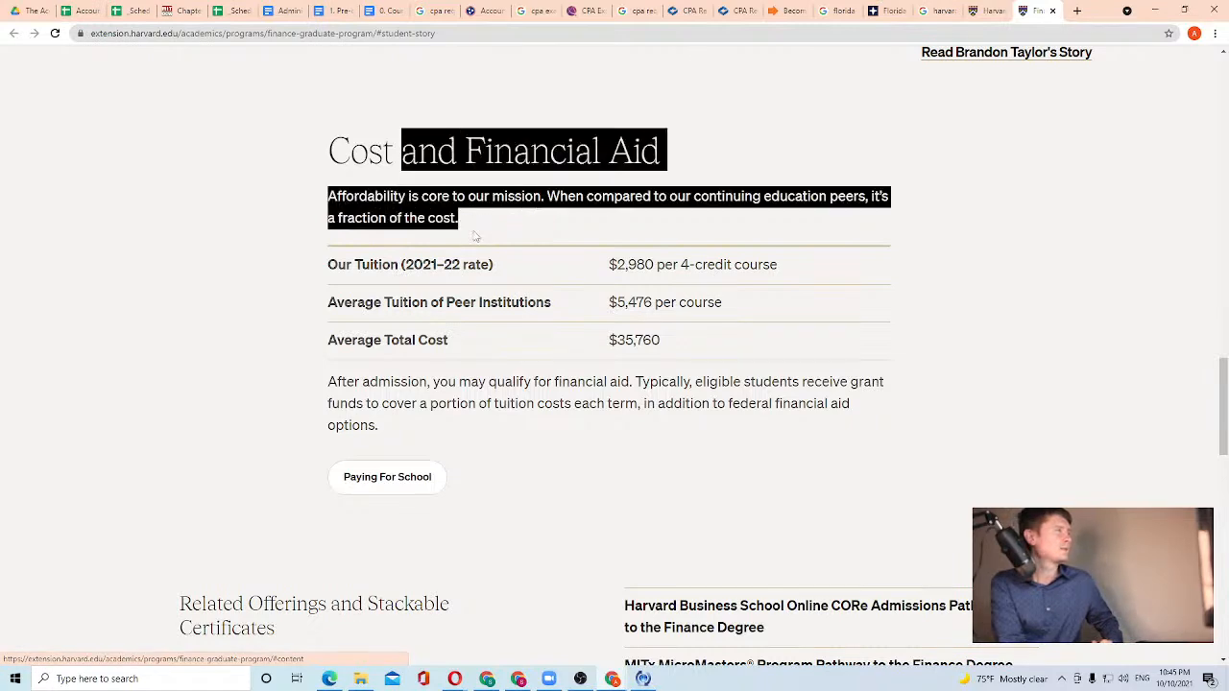
click(477, 238)
scroll(489, 223, down, 1)
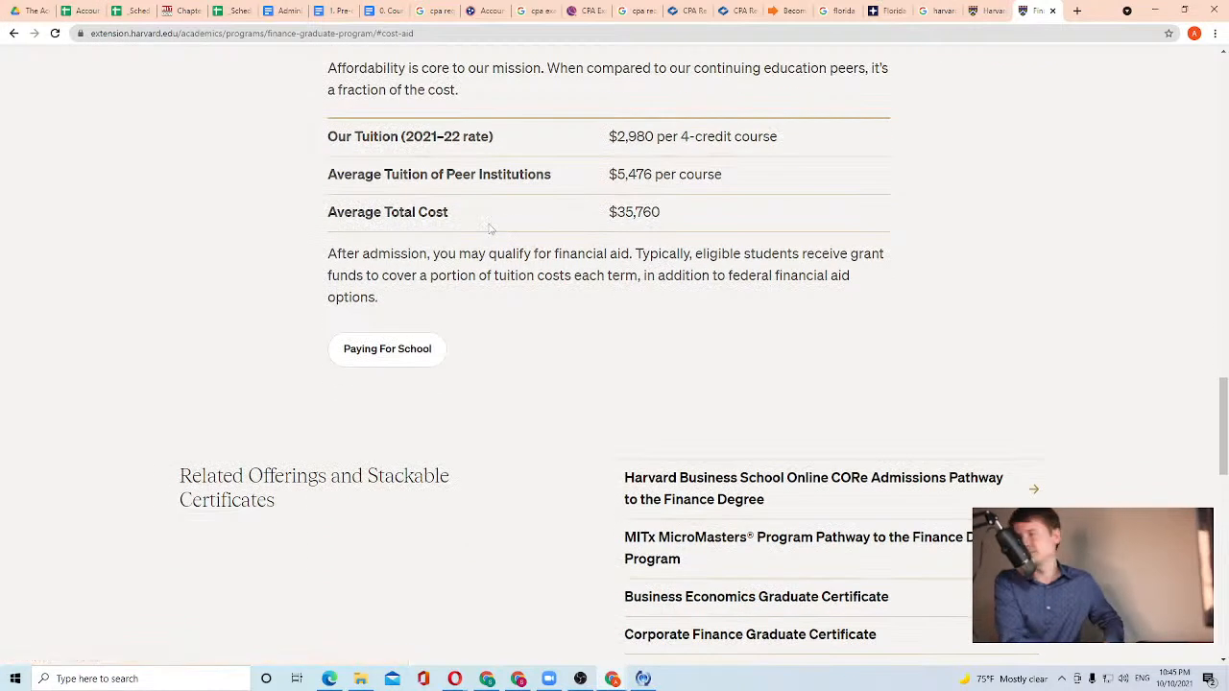